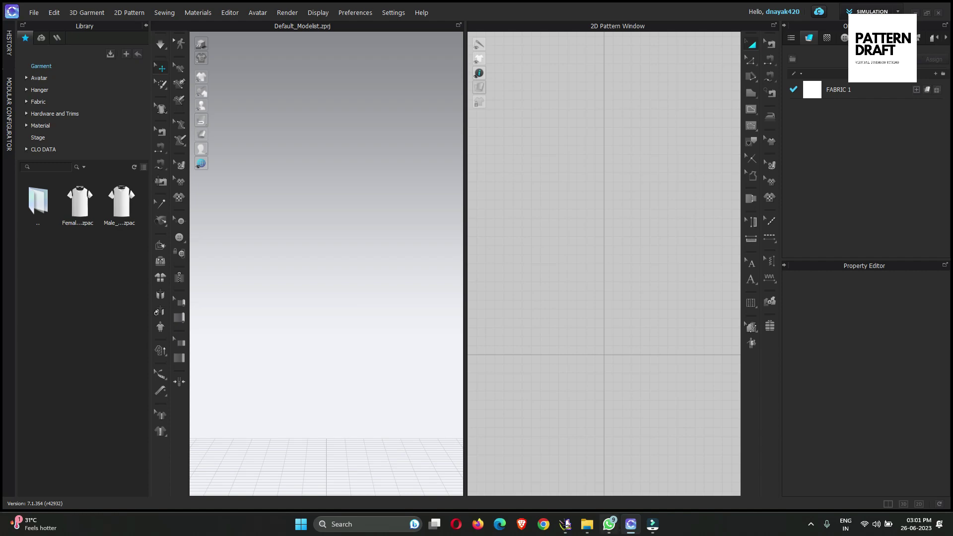
Step: Switch to Richpeace DGS and set the seam allowance to 0 for all golf T-shirt patterns in the work area
{"action": "left_click", "coordinate": [566, 525]}
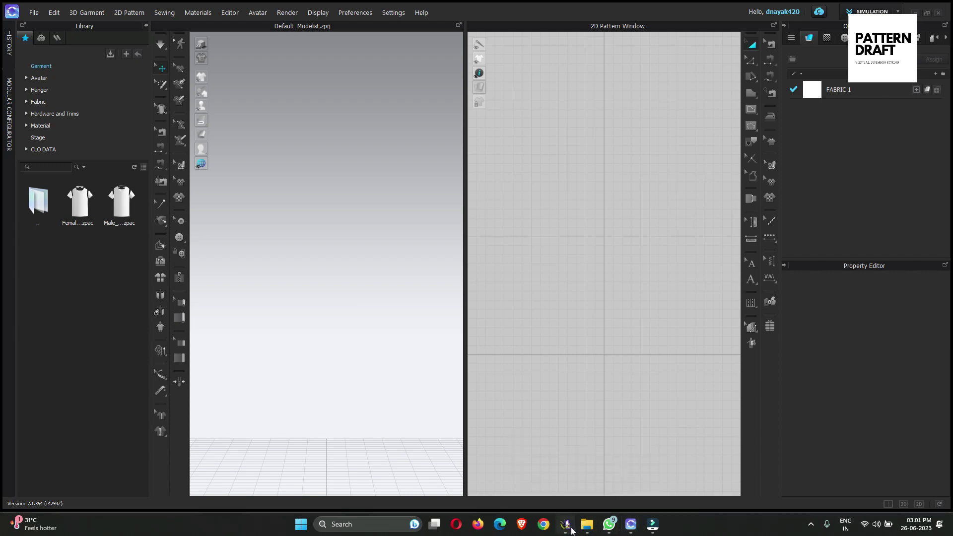
{"action": "right_click", "coordinate": [282, 73]}
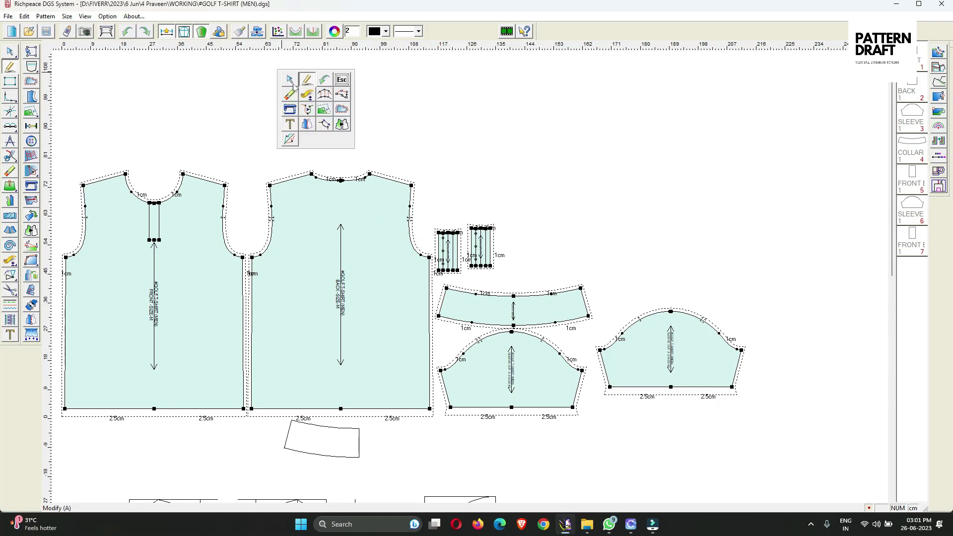
{"action": "left_click", "coordinate": [293, 83]}
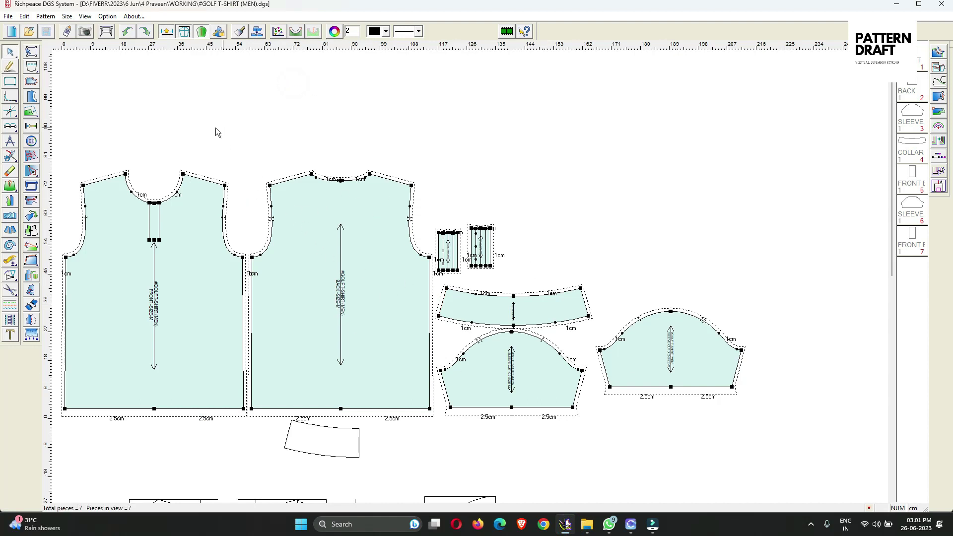
{"action": "right_click", "coordinate": [259, 124]}
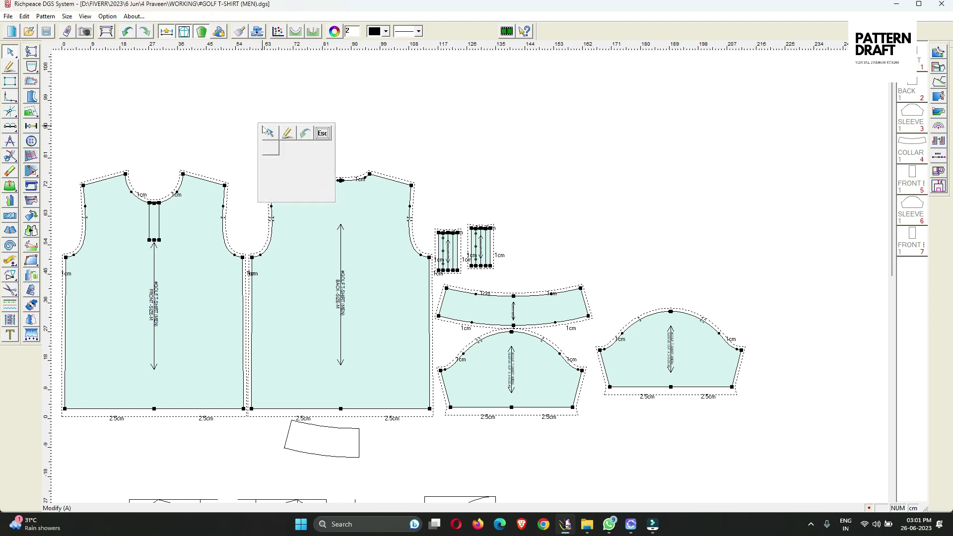
{"action": "left_click", "coordinate": [324, 157]}
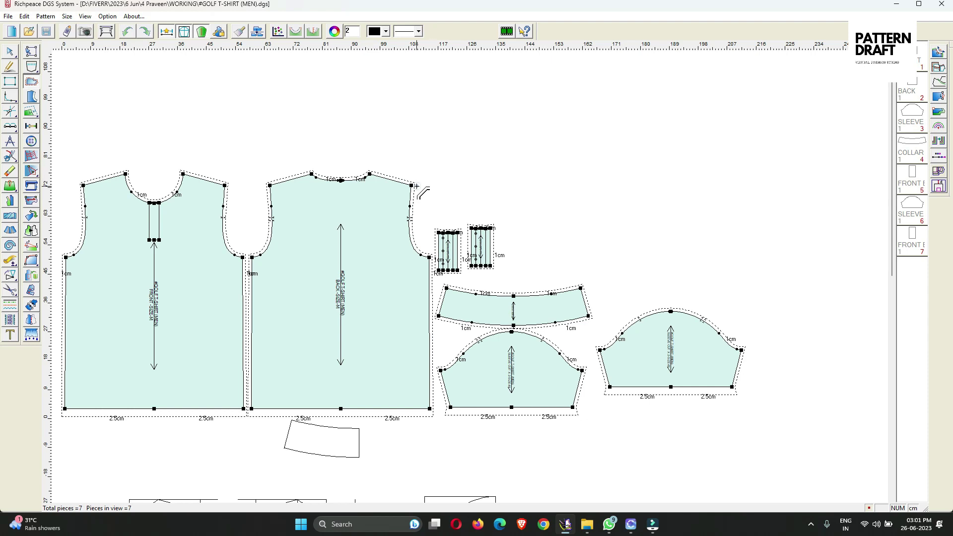
{"action": "left_click", "coordinate": [411, 185]}
{"action": "left_click", "coordinate": [462, 251]}
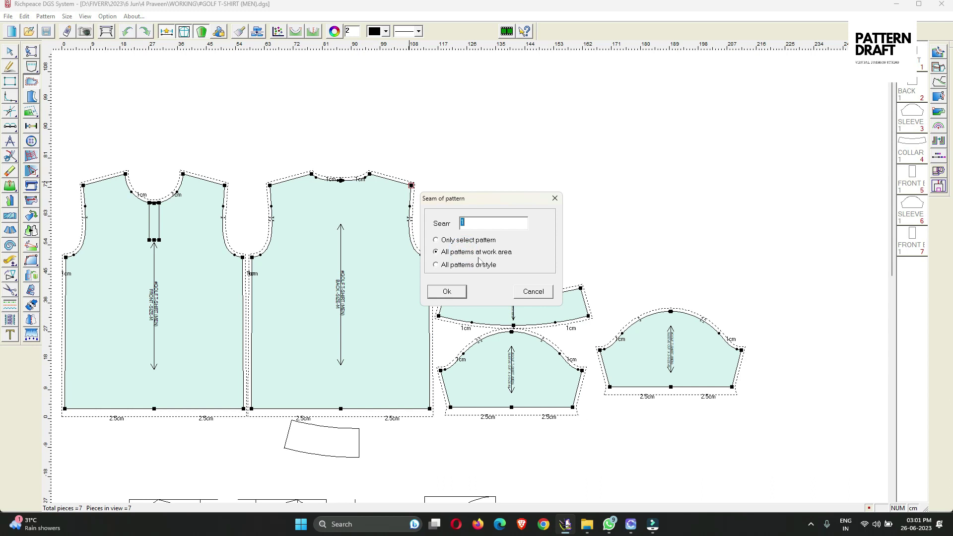
{"action": "type", "text": "0"}
{"action": "key", "text": "Return"}
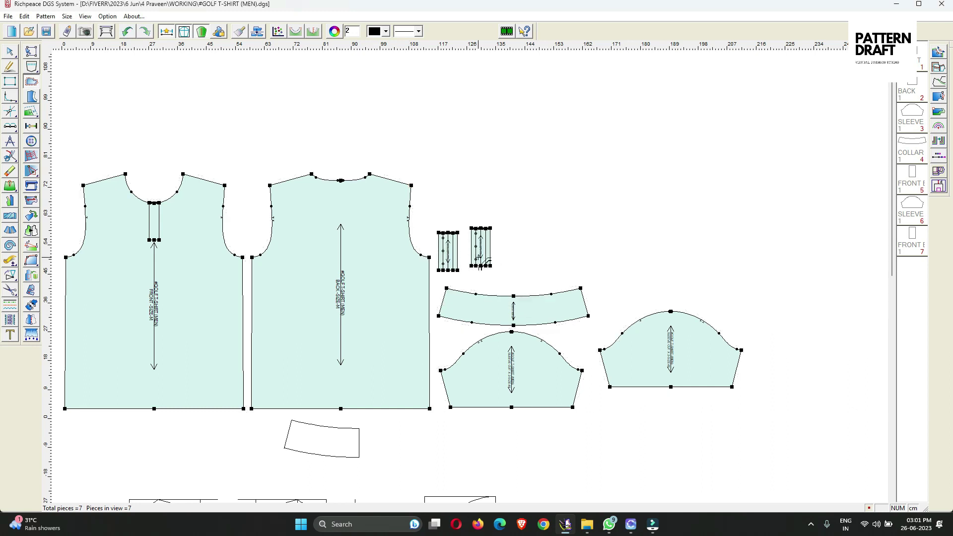
{"action": "right_click", "coordinate": [490, 174]}
{"action": "left_click", "coordinate": [492, 175]}
Step: Export the patterns as an ASTM DXF file named "#GOLF T-SHIRT (MEN) DXF" in the WORKING folder
{"action": "left_click", "coordinate": [8, 16]}
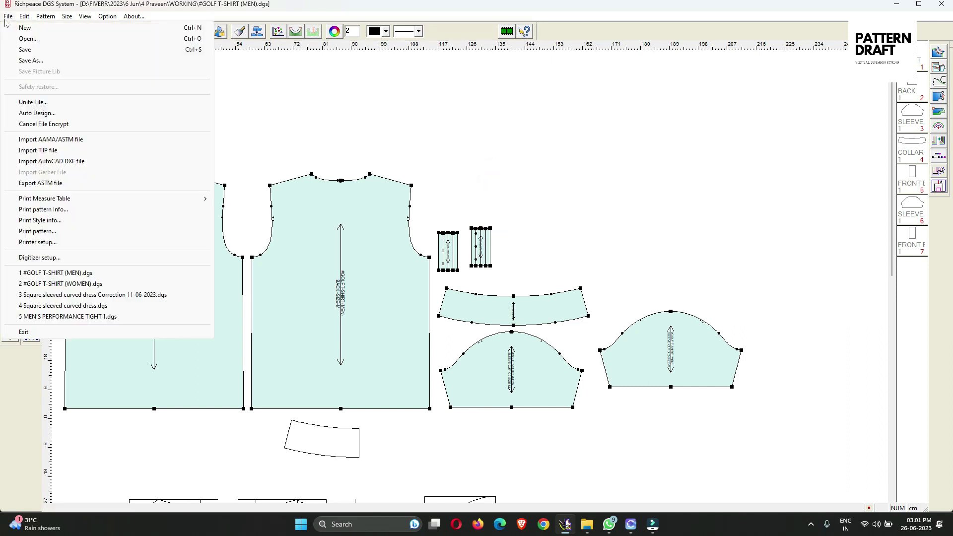
{"action": "left_click", "coordinate": [56, 184]}
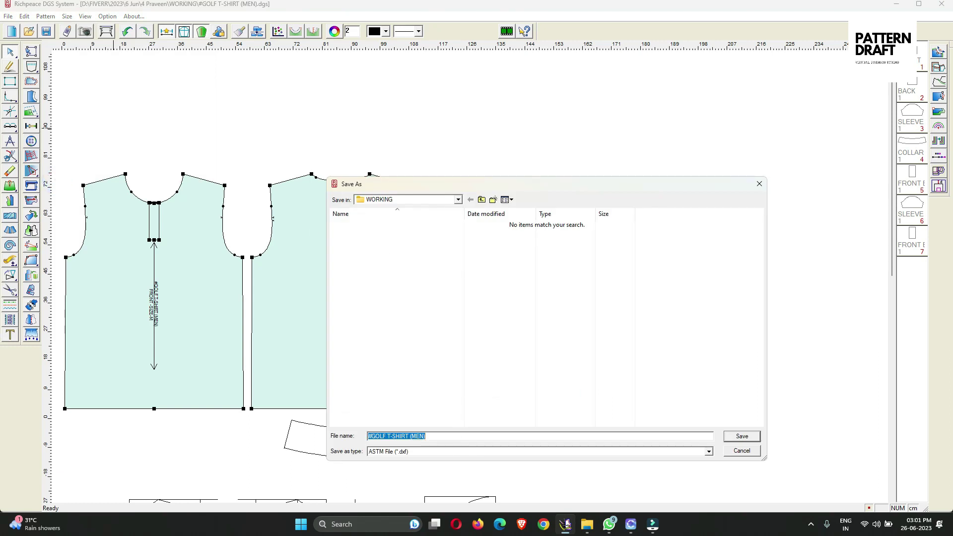
{"action": "left_click", "coordinate": [427, 437]}
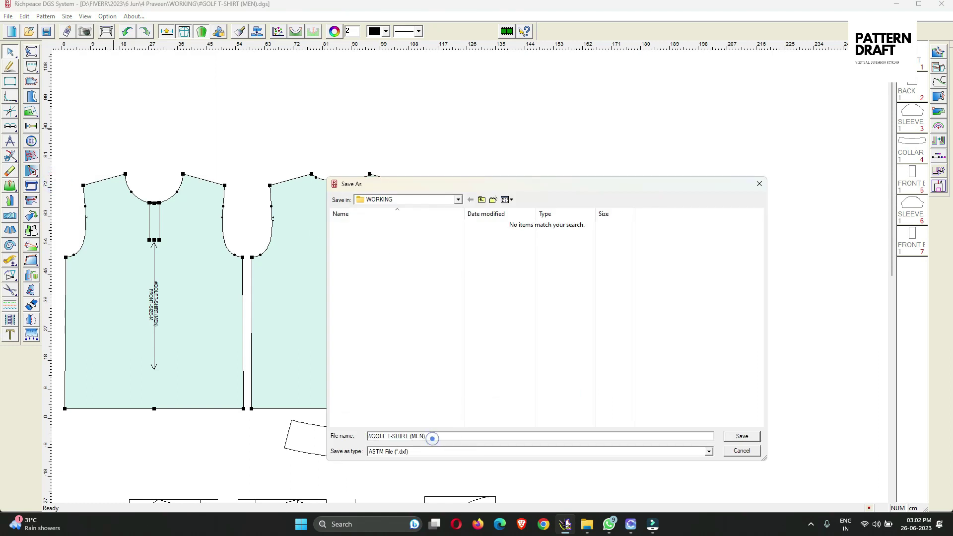
{"action": "type", "text": "DXF"}
{"action": "left_click", "coordinate": [678, 392]}
{"action": "left_click", "coordinate": [742, 435]}
{"action": "left_click", "coordinate": [529, 213]}
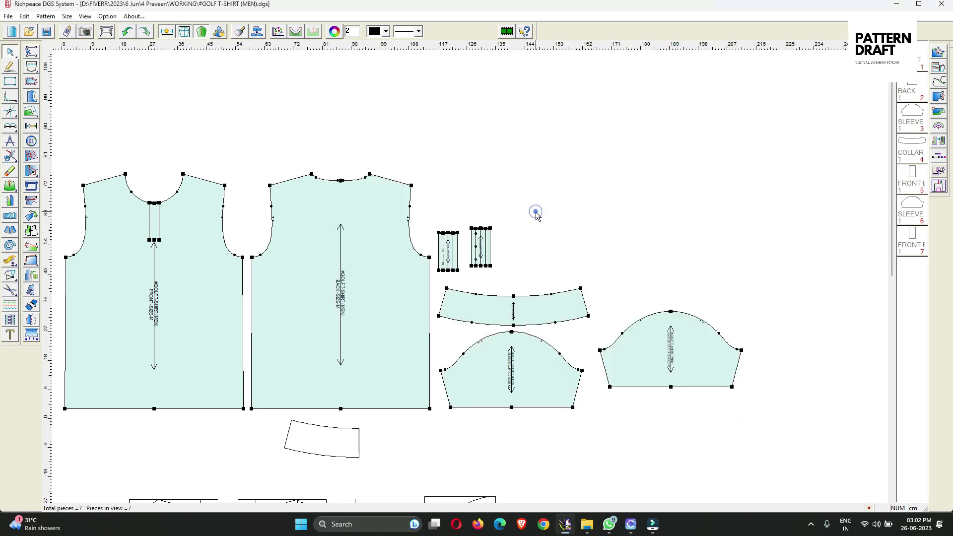
{"action": "left_click", "coordinate": [2, 95]}
Step: Switch back to CLO, start a DXF import and browse to the golf T-shirt project's WORKING folder under 2023 > 6 Jun
{"action": "left_click", "coordinate": [897, 4]}
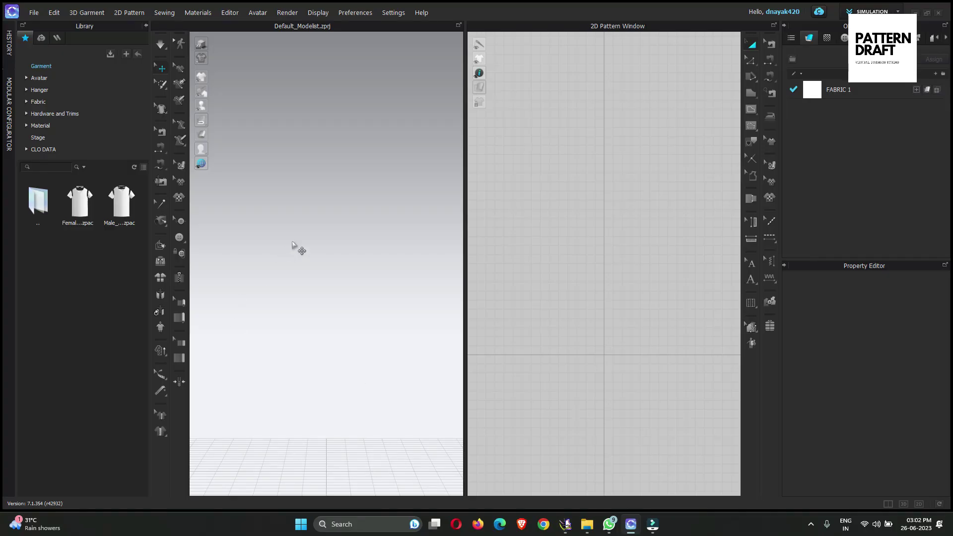
{"action": "left_click", "coordinate": [33, 13]}
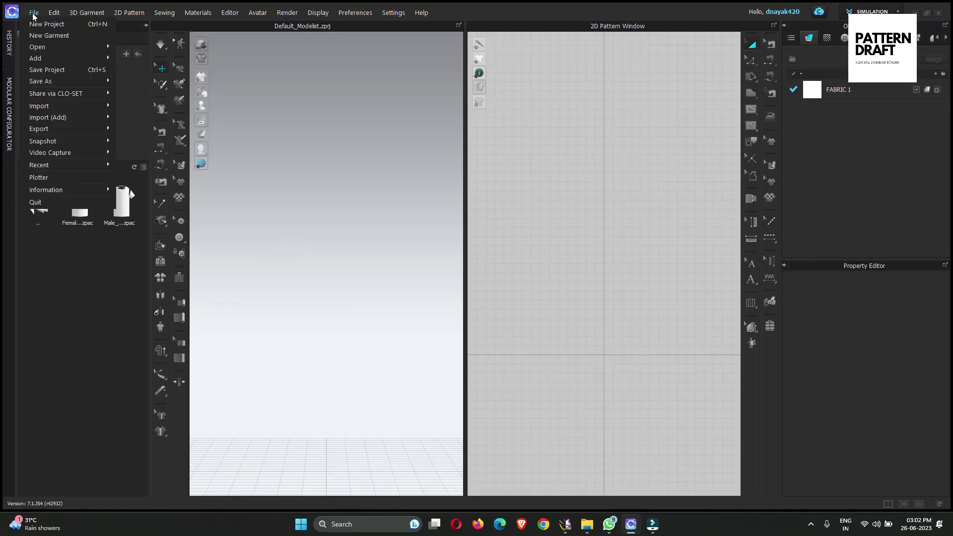
{"action": "left_click", "coordinate": [70, 108]}
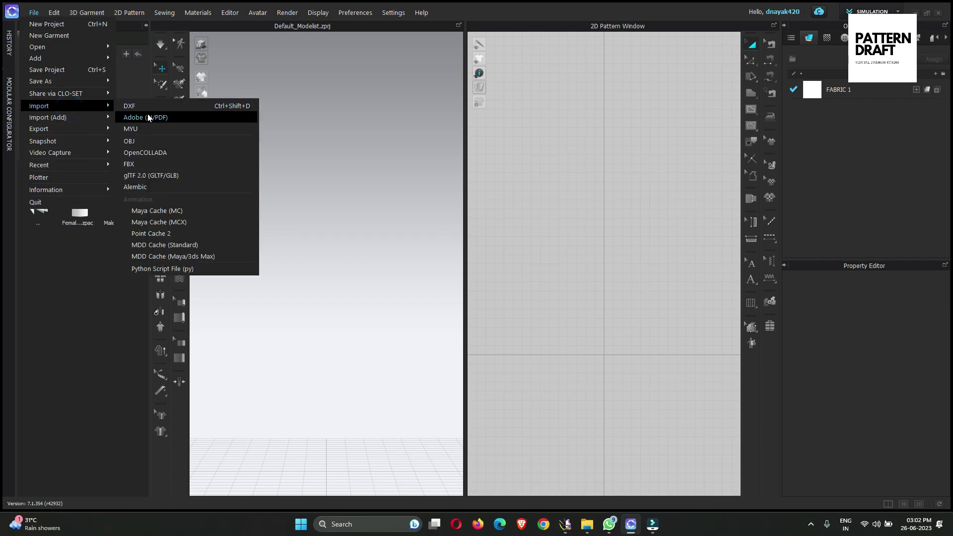
{"action": "left_click", "coordinate": [148, 106]}
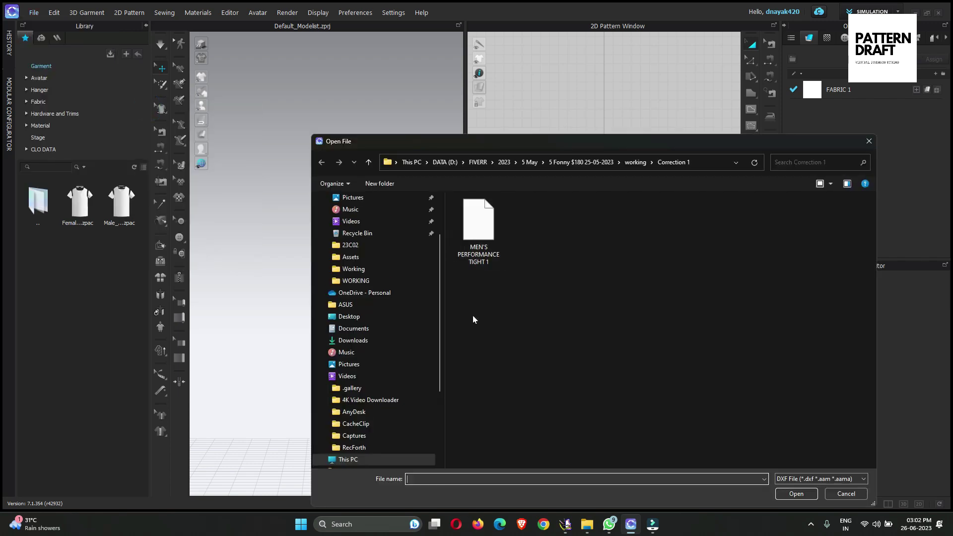
{"action": "left_click", "coordinate": [508, 313]}
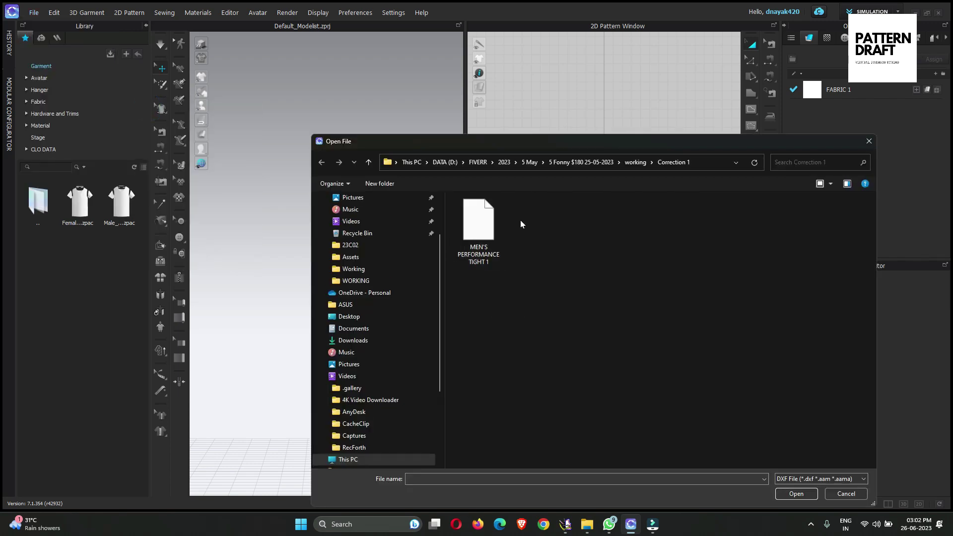
{"action": "left_click", "coordinate": [526, 163]}
{"action": "left_click_drag", "start_coordinate": [561, 142], "coordinate": [416, 77]}
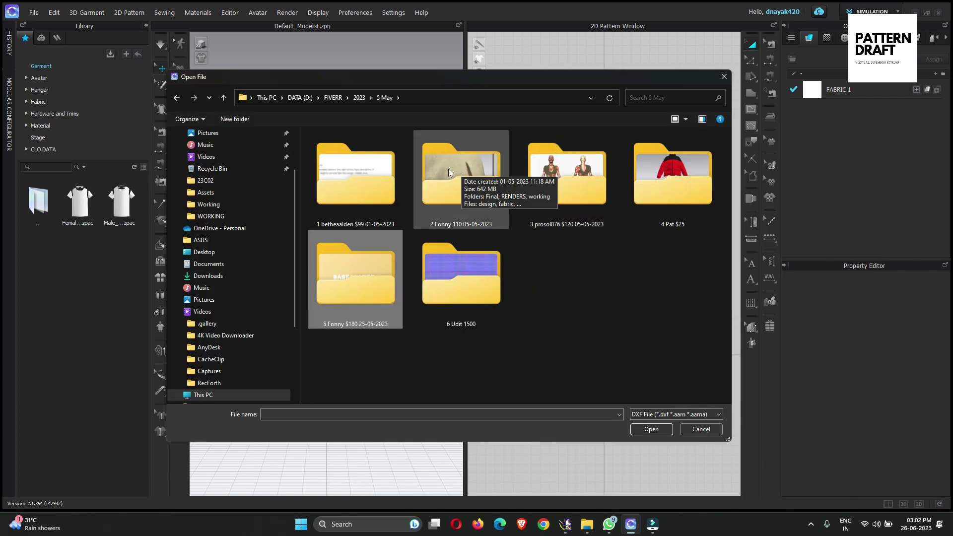
{"action": "left_click", "coordinate": [357, 97]}
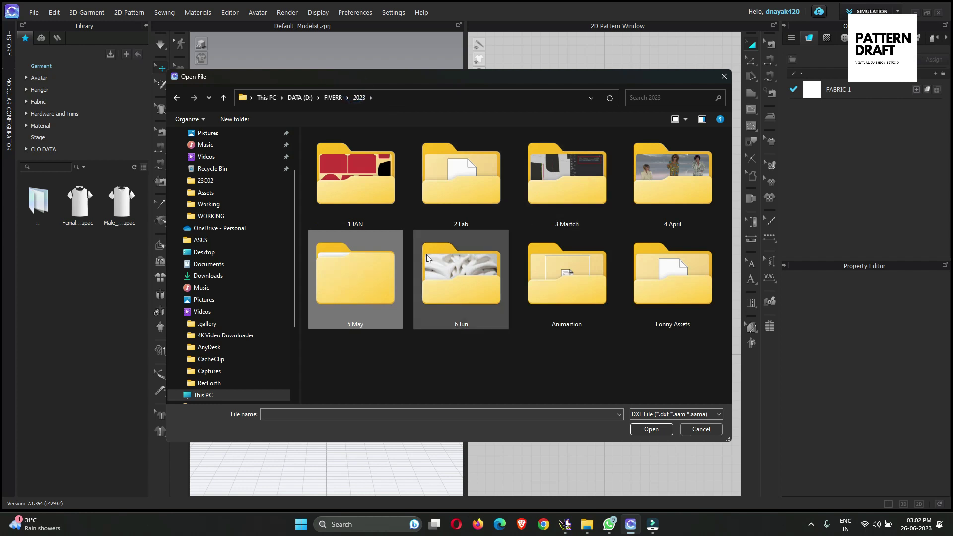
{"action": "double_click", "coordinate": [455, 279]}
{"action": "double_click", "coordinate": [515, 182]}
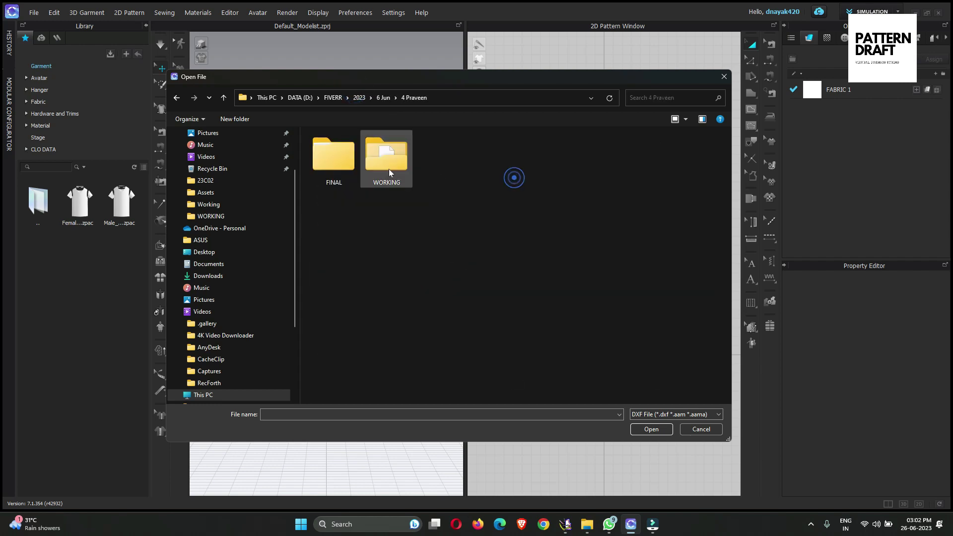
{"action": "double_click", "coordinate": [375, 160]}
Step: Import the file #GOLF T-SHIRT (MEN) DXF with load type Open, Auto Scale and the preset options
{"action": "left_click", "coordinate": [354, 148]}
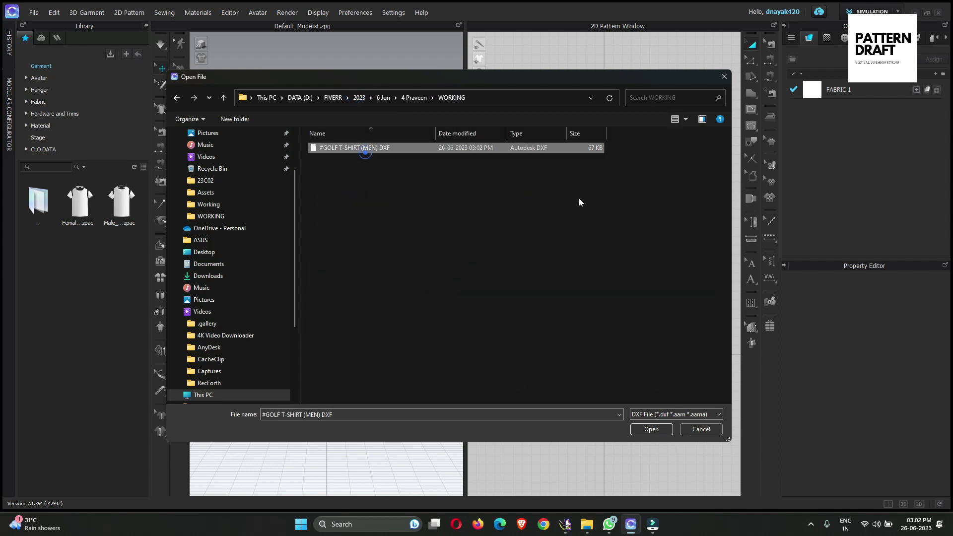
{"action": "left_click", "coordinate": [647, 430]}
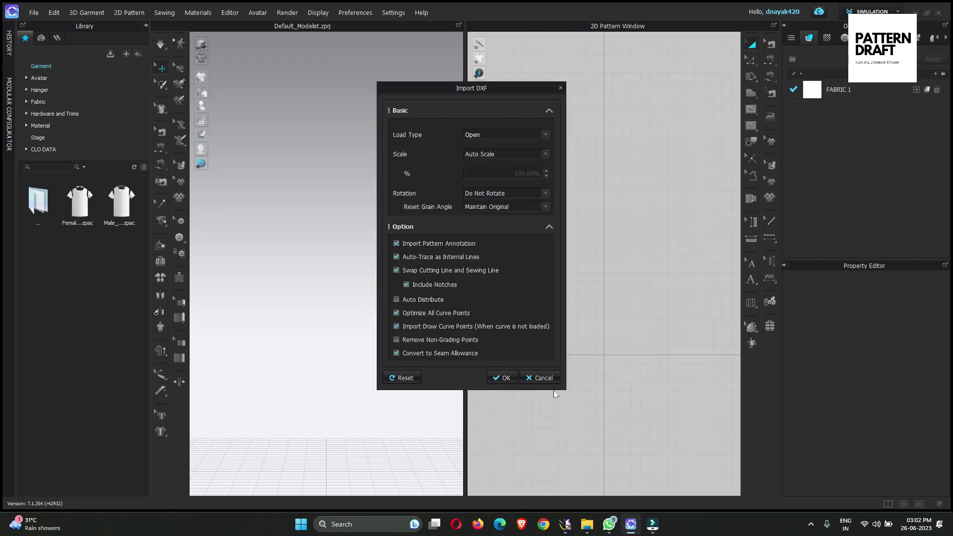
{"action": "left_click", "coordinate": [503, 377]}
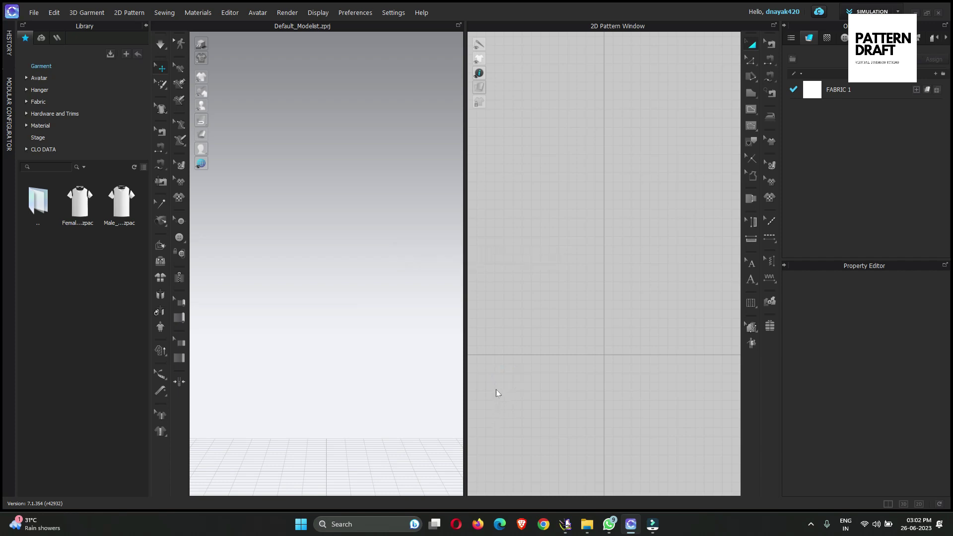
Step: Select all imported pattern pieces in the 2D pattern window and move them together above the horizontal axis
{"action": "scroll", "coordinate": [557, 305], "scroll_direction": "down", "scroll_amount": 3}
{"action": "middle_click_drag", "start_coordinate": [403, 350], "coordinate": [402, 331]}
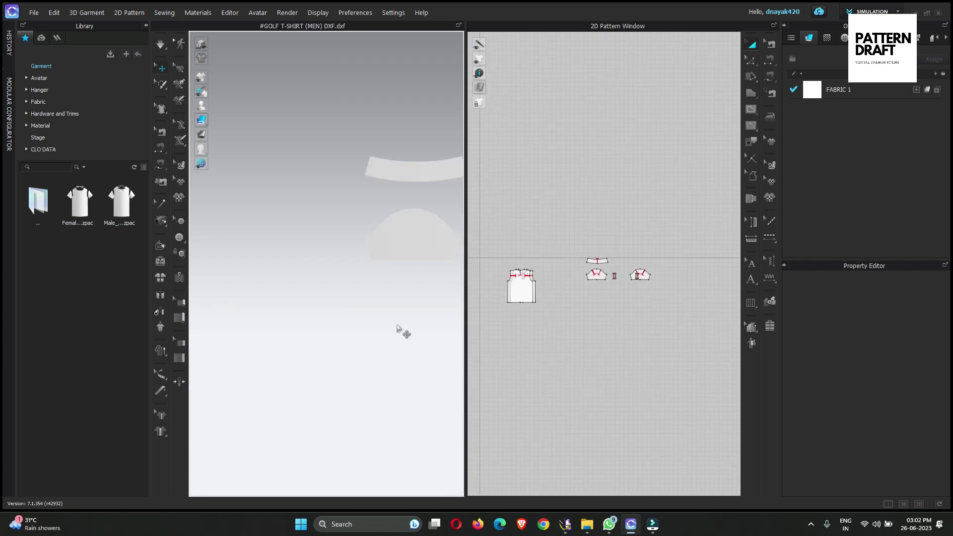
{"action": "middle_click_drag", "start_coordinate": [570, 278], "coordinate": [666, 362]}
{"action": "middle_click_drag", "start_coordinate": [577, 290], "coordinate": [542, 298]}
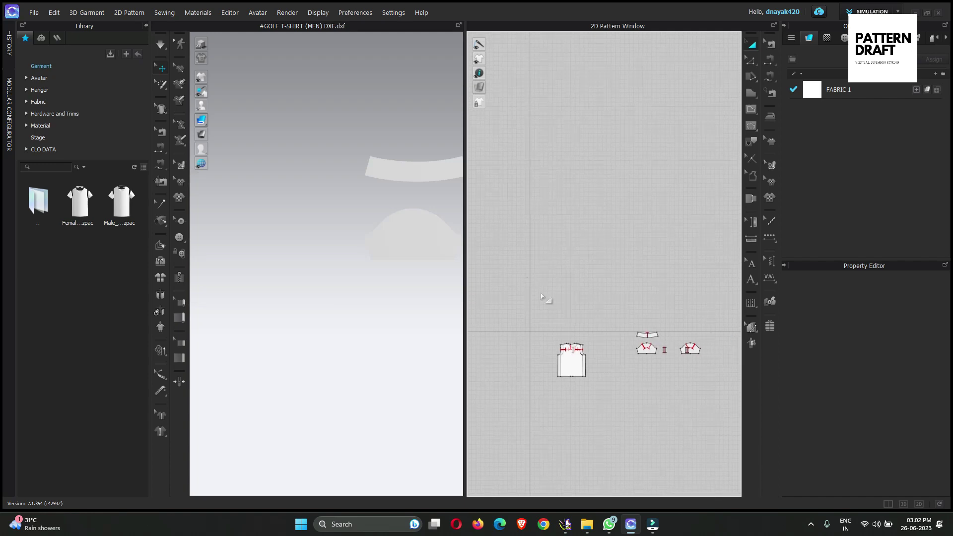
{"action": "left_click_drag", "start_coordinate": [525, 276], "coordinate": [724, 397]}
{"action": "left_click_drag", "start_coordinate": [562, 366], "coordinate": [531, 279]}
{"action": "left_click", "coordinate": [554, 319]}
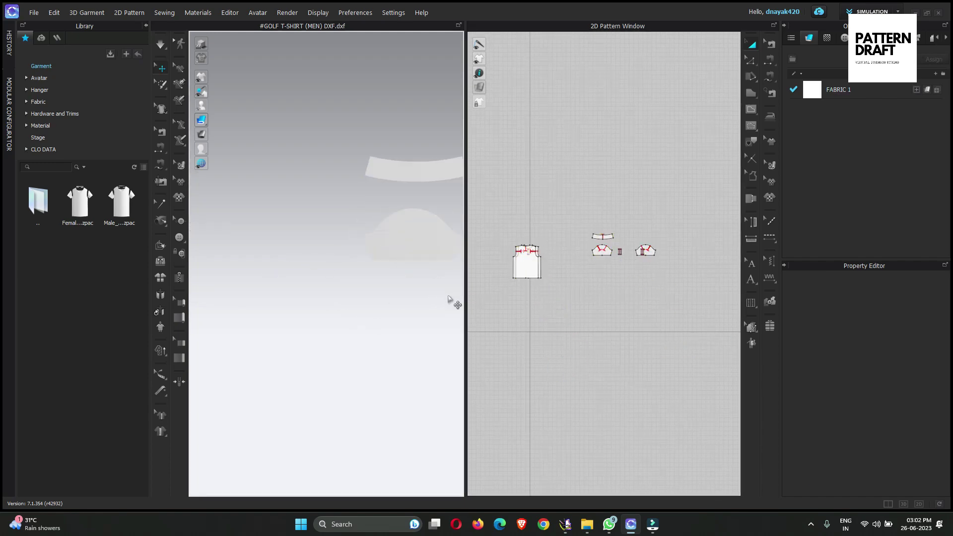
Step: Load the male avatar MV2_Thomas from the library's avatar folder into the 3D window
{"action": "right_click_drag", "start_coordinate": [453, 323], "coordinate": [309, 315]}
{"action": "right_click_drag", "start_coordinate": [381, 306], "coordinate": [143, 174]}
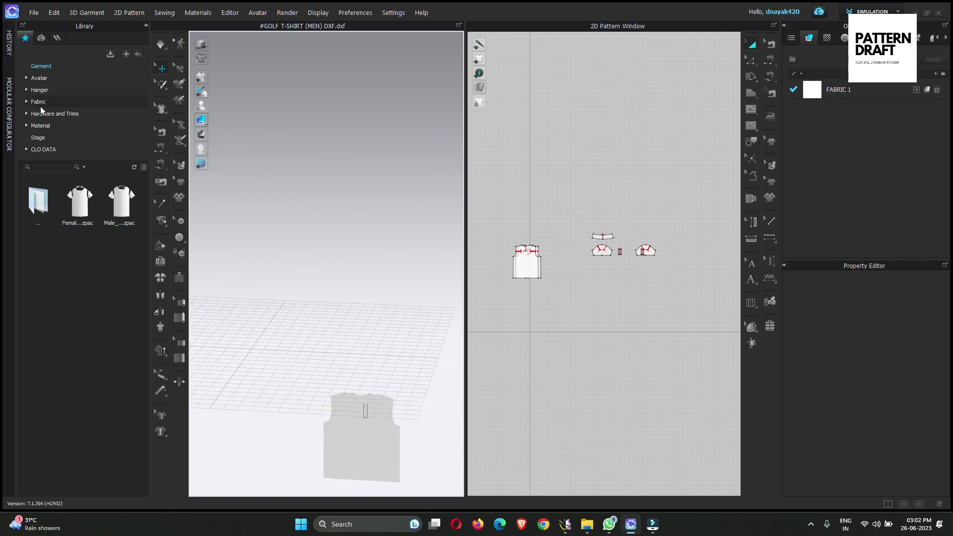
{"action": "left_click_drag", "start_coordinate": [506, 173], "coordinate": [680, 335]}
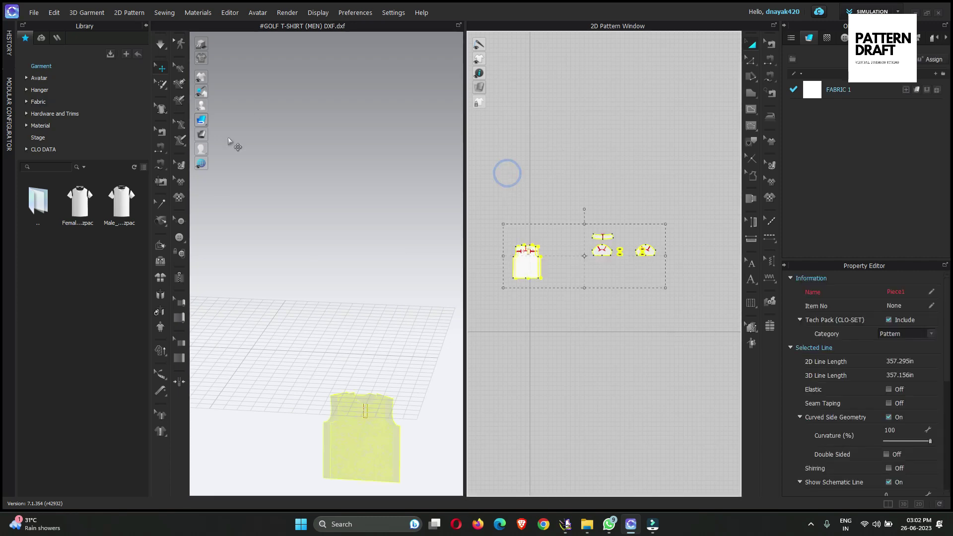
{"action": "left_click", "coordinate": [55, 79]}
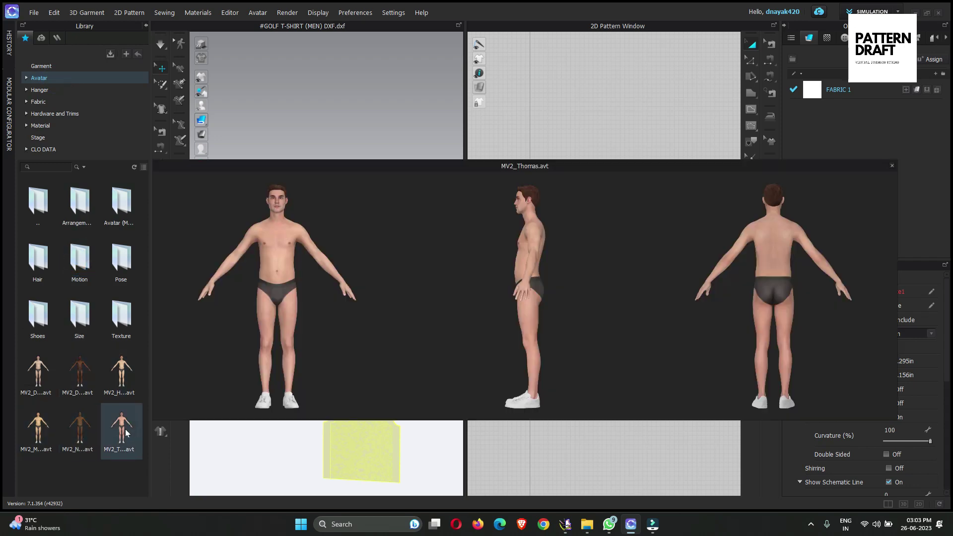
{"action": "left_click_drag", "start_coordinate": [125, 432], "coordinate": [285, 415]}
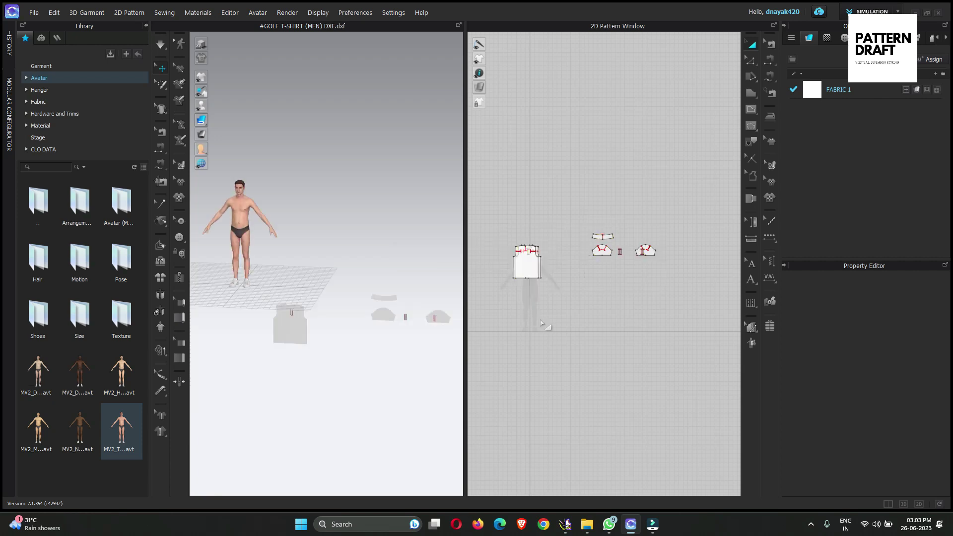
Step: Separate the overlapping front and back bodies, placing them side by side with the front above the avatar silhouette
{"action": "scroll", "coordinate": [548, 268], "scroll_direction": "up", "scroll_amount": 8}
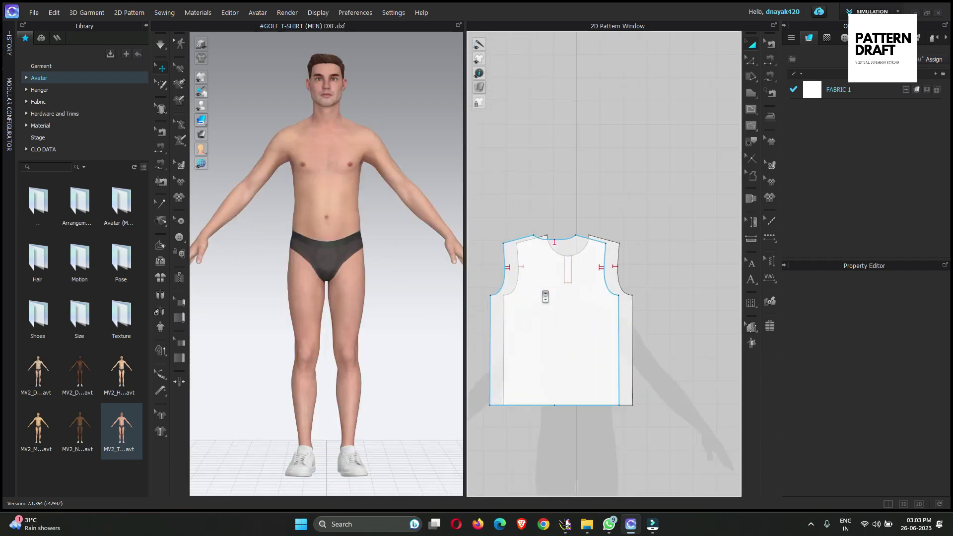
{"action": "left_click", "coordinate": [575, 287]}
{"action": "scroll", "coordinate": [568, 273], "scroll_direction": "down", "scroll_amount": 6}
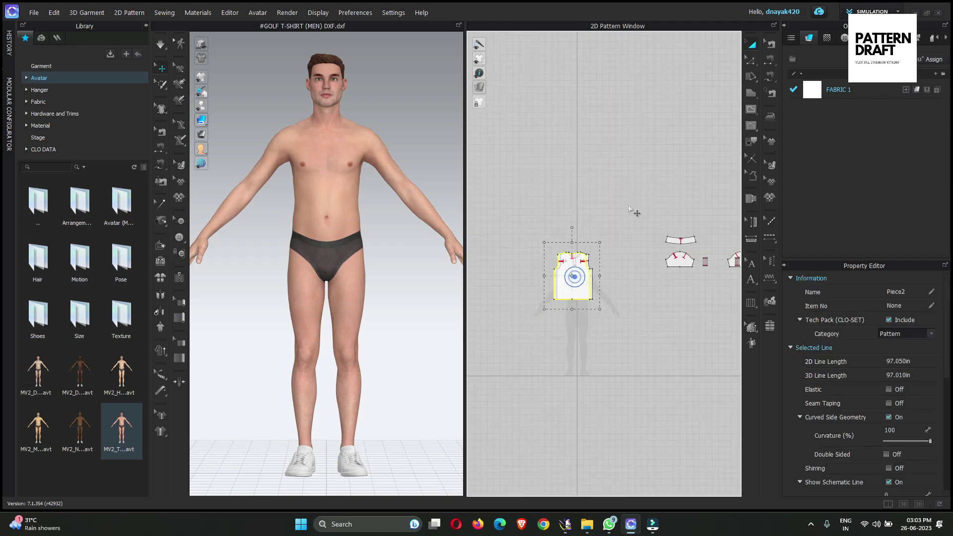
{"action": "left_click_drag", "start_coordinate": [559, 281], "coordinate": [572, 219]}
{"action": "scroll", "coordinate": [563, 298], "scroll_direction": "down", "scroll_amount": 2}
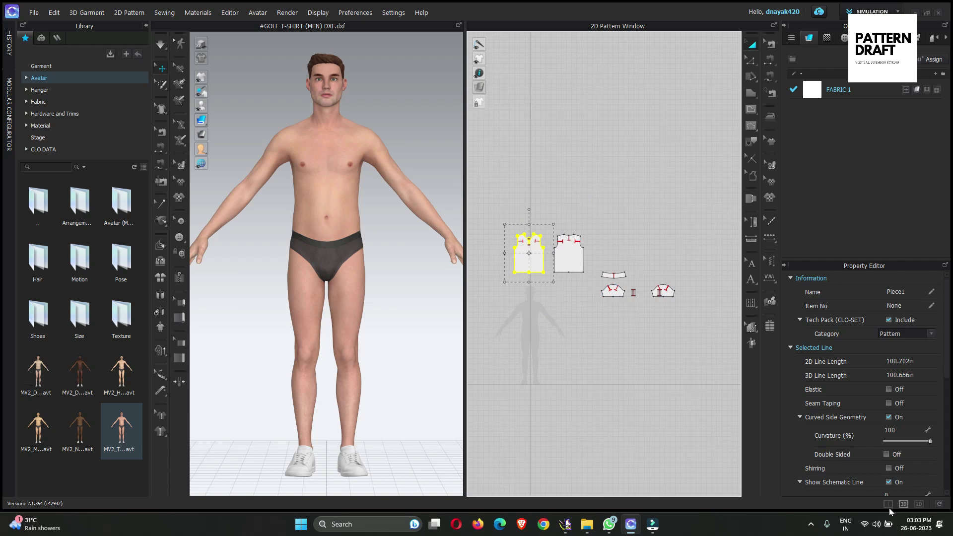
Step: Move the sleeve piece below the collar to the left side of the front body, level with its armhole
{"action": "middle_click_drag", "start_coordinate": [580, 272], "coordinate": [613, 341]}
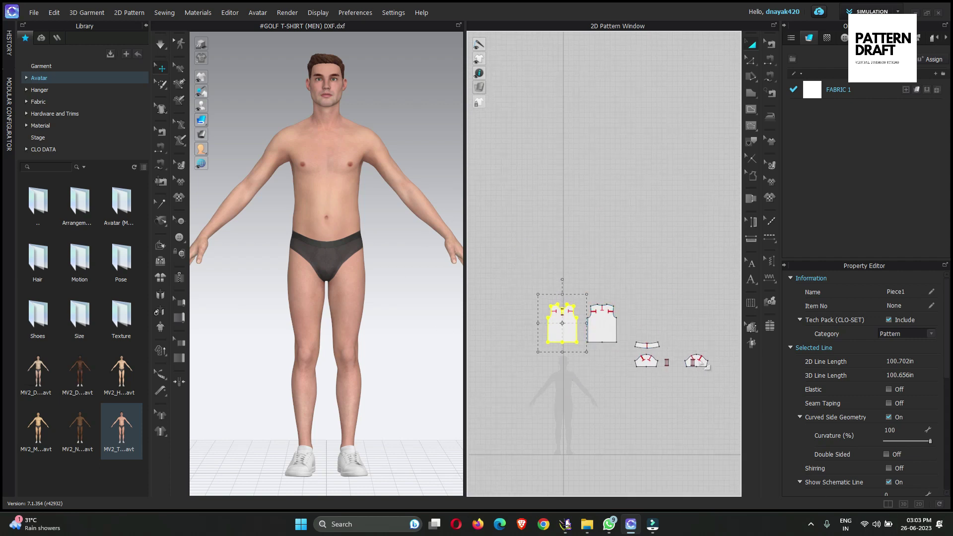
{"action": "scroll", "coordinate": [707, 363], "scroll_direction": "up", "scroll_amount": 3}
{"action": "scroll", "coordinate": [635, 363], "scroll_direction": "down", "scroll_amount": 1}
{"action": "left_click", "coordinate": [635, 361]}
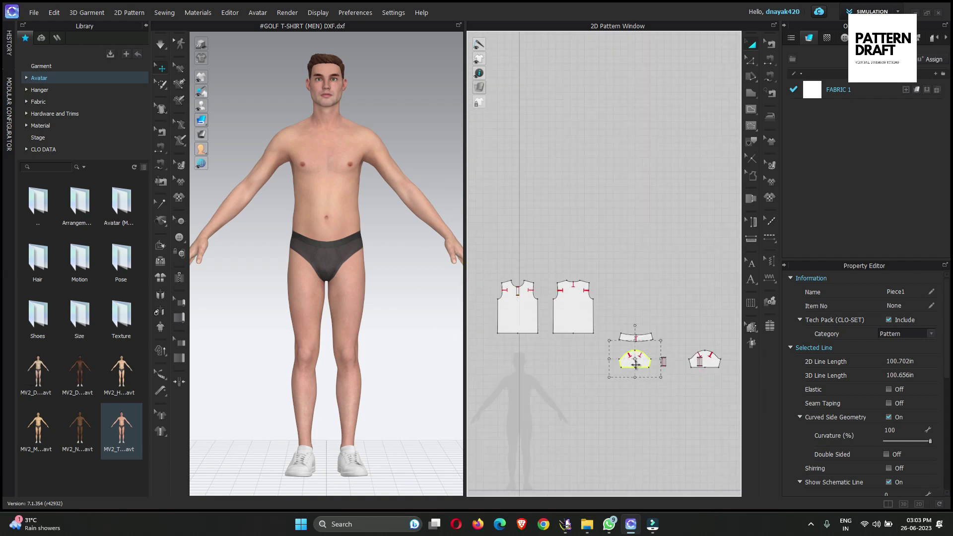
{"action": "left_click_drag", "start_coordinate": [635, 361], "coordinate": [479, 295]}
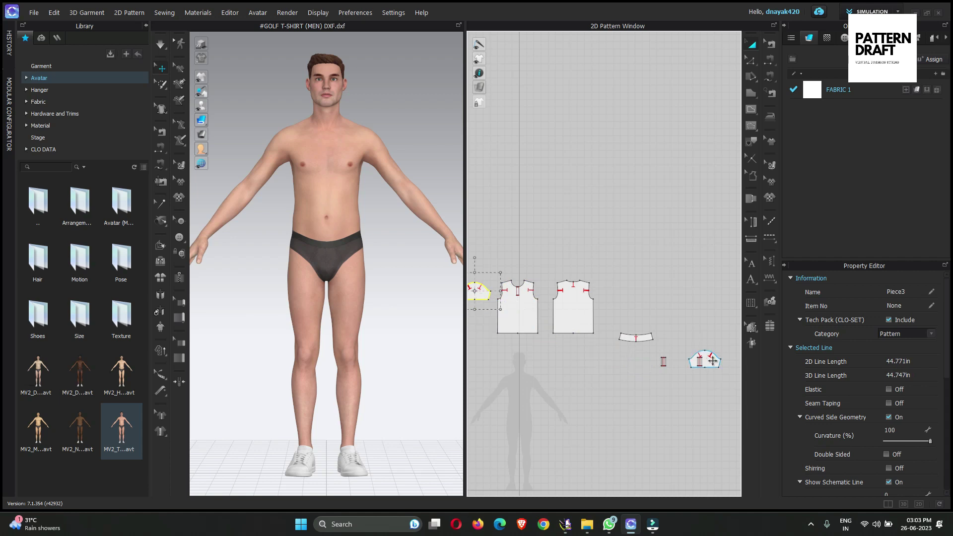
Step: Pull the second sleeve piece off the placket beneath it and delete that sleeve
{"action": "scroll", "coordinate": [535, 244], "scroll_direction": "down", "scroll_amount": 3}
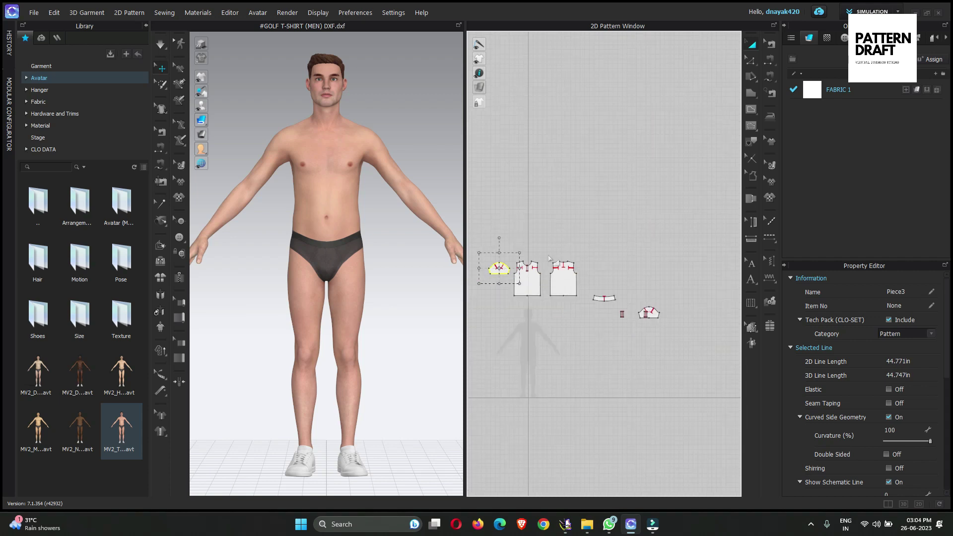
{"action": "middle_click_drag", "start_coordinate": [535, 257], "coordinate": [570, 187]}
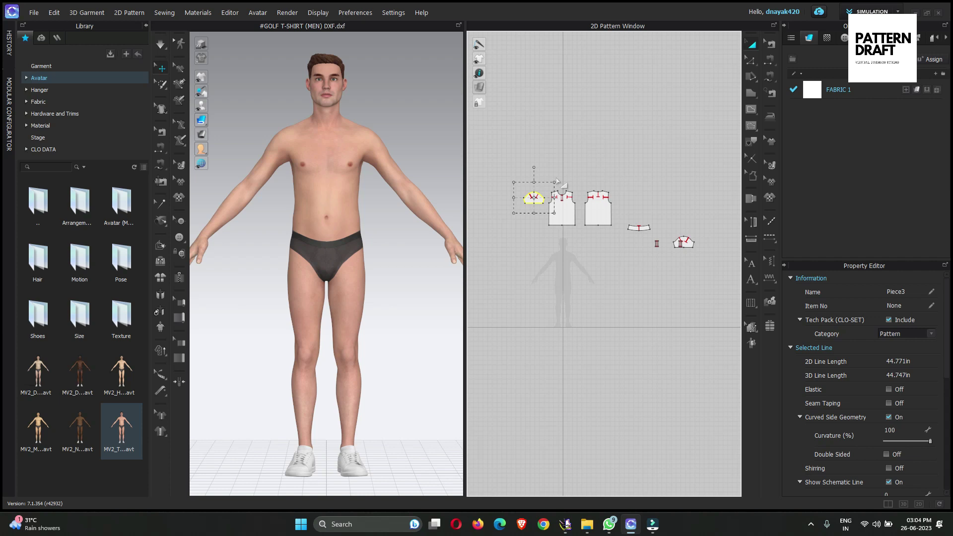
{"action": "scroll", "coordinate": [557, 181], "scroll_direction": "up", "scroll_amount": 5}
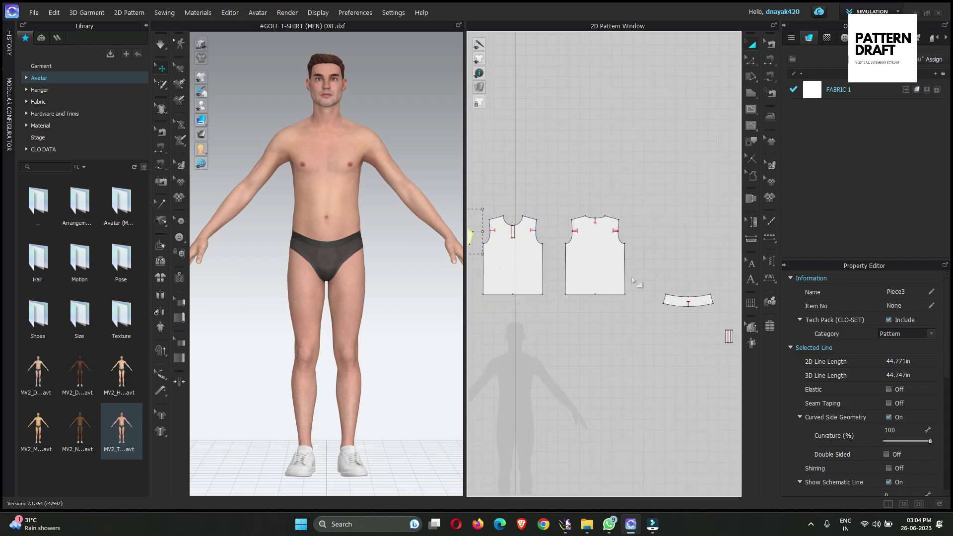
{"action": "scroll", "coordinate": [633, 281], "scroll_direction": "down", "scroll_amount": 4}
{"action": "left_click_drag", "start_coordinate": [707, 318], "coordinate": [645, 264]}
{"action": "scroll", "coordinate": [645, 266], "scroll_direction": "up", "scroll_amount": 3}
{"action": "scroll", "coordinate": [645, 268], "scroll_direction": "down", "scroll_amount": 2}
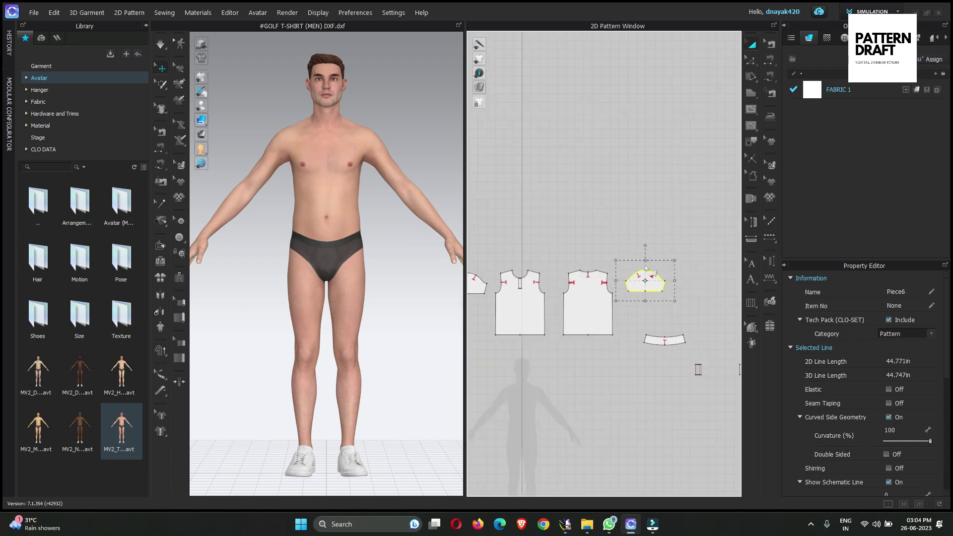
{"action": "key", "text": "Delete"}
{"action": "scroll", "coordinate": [692, 272], "scroll_direction": "down", "scroll_amount": 1}
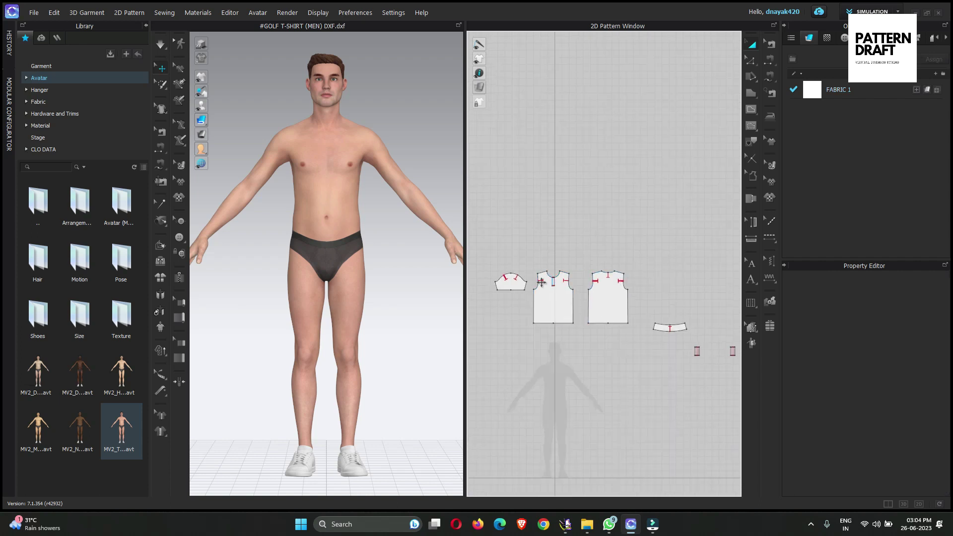
Step: Clone the remaining sleeve as a linked symmetric pattern and place the copy beside the back body, level with its armhole
{"action": "left_click", "coordinate": [510, 276]}
{"action": "right_click", "coordinate": [511, 277]}
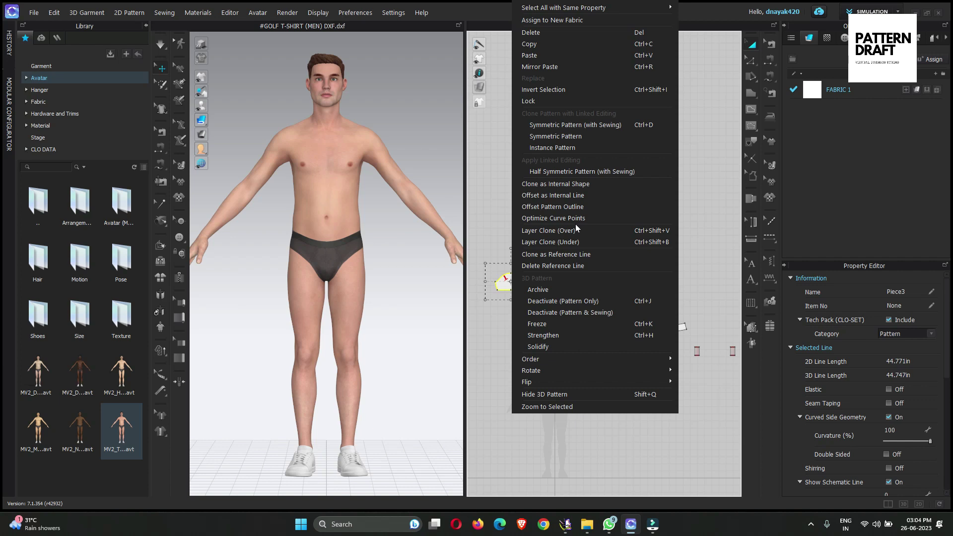
{"action": "left_click", "coordinate": [528, 230]}
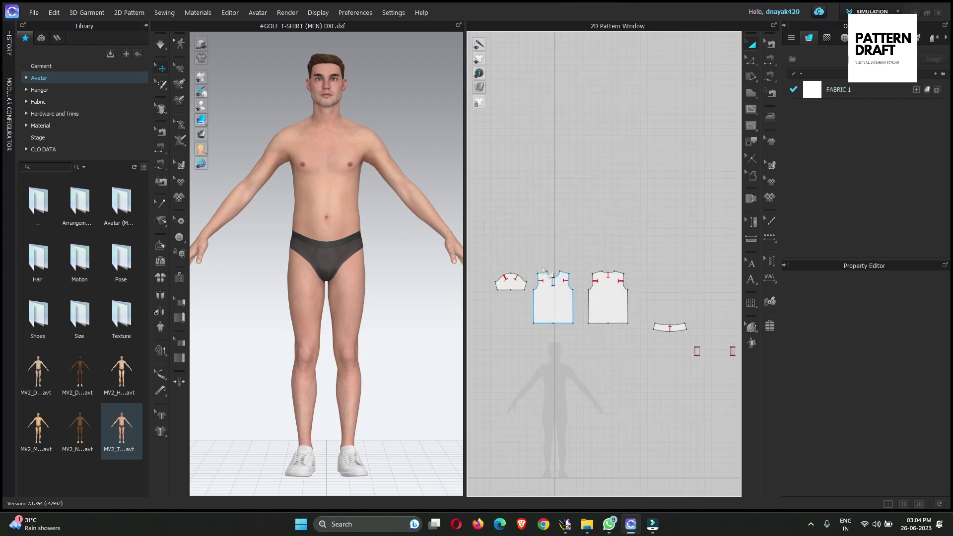
{"action": "left_click", "coordinate": [517, 288]}
Step: Move the collar above the front body's neckline and the two placket pieces to just below the collar
{"action": "mouse_move", "coordinate": [516, 287]}
{"action": "left_mouse_down"}
{"action": "mouse_move", "coordinate": [671, 284]}
{"action": "mouse_move", "coordinate": [615, 242]}
{"action": "mouse_move", "coordinate": [546, 219]}
{"action": "left_mouse_up"}
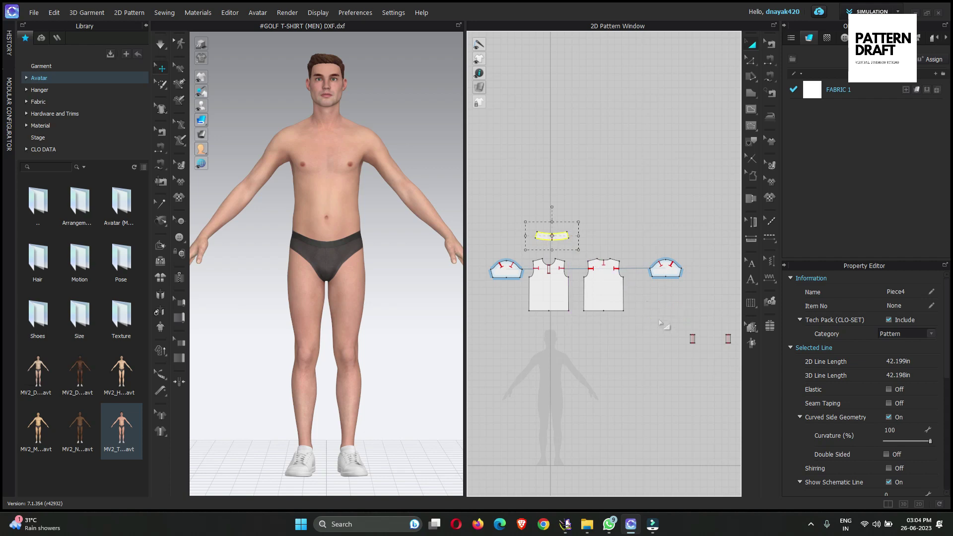
{"action": "left_click_drag", "start_coordinate": [656, 315], "coordinate": [747, 376]}
{"action": "left_click", "coordinate": [687, 373]}
{"action": "left_click_drag", "start_coordinate": [586, 268], "coordinate": [568, 251]}
{"action": "left_click", "coordinate": [638, 205]}
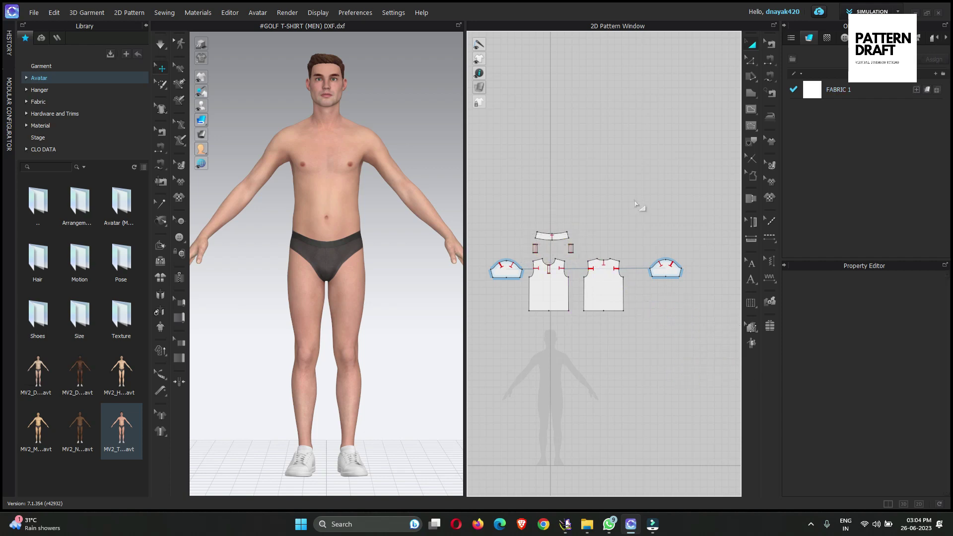
Step: Show the arrangement points around the avatar in the 3D window
{"action": "scroll", "coordinate": [367, 324], "scroll_direction": "up", "scroll_amount": 5}
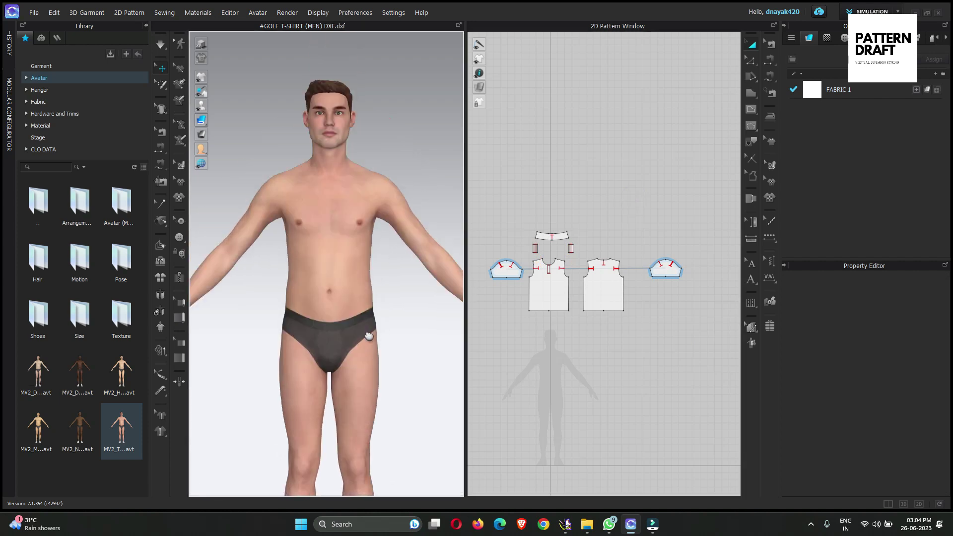
{"action": "middle_click_drag", "start_coordinate": [367, 324], "coordinate": [369, 293]}
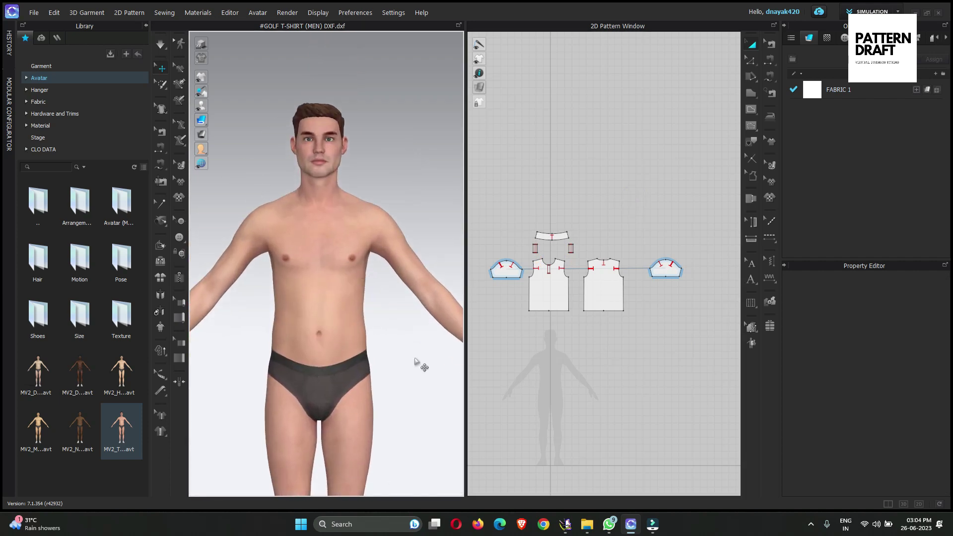
{"action": "left_click", "coordinate": [558, 295]}
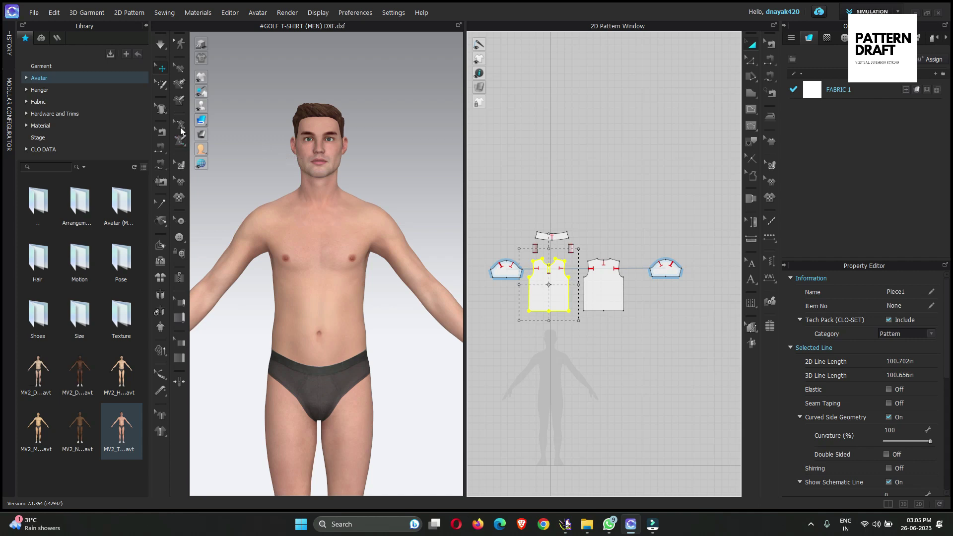
{"action": "mouse_move", "coordinate": [201, 106]}
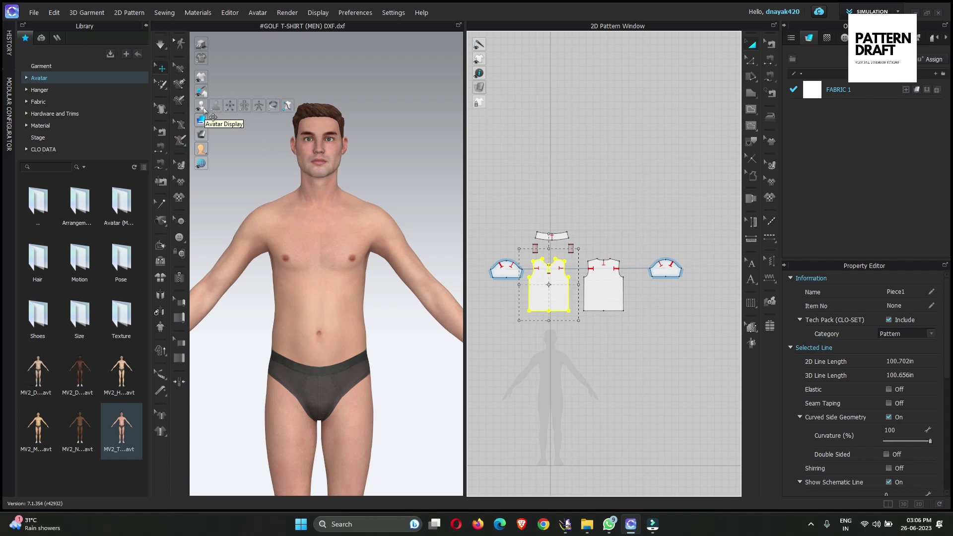
{"action": "left_click", "coordinate": [240, 113]}
{"action": "right_click_drag", "start_coordinate": [415, 219], "coordinate": [324, 265]}
{"action": "scroll", "coordinate": [320, 299], "scroll_direction": "up", "scroll_amount": 3}
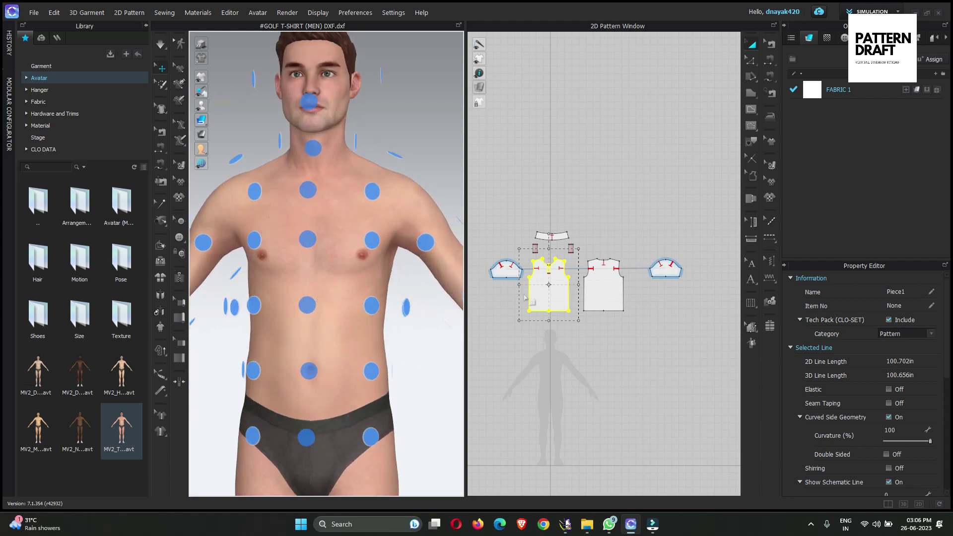
Step: Place the front body on the avatar's front torso arrangement point and the back body on the matching point behind
{"action": "left_click", "coordinate": [541, 290]}
{"action": "left_click", "coordinate": [310, 305]}
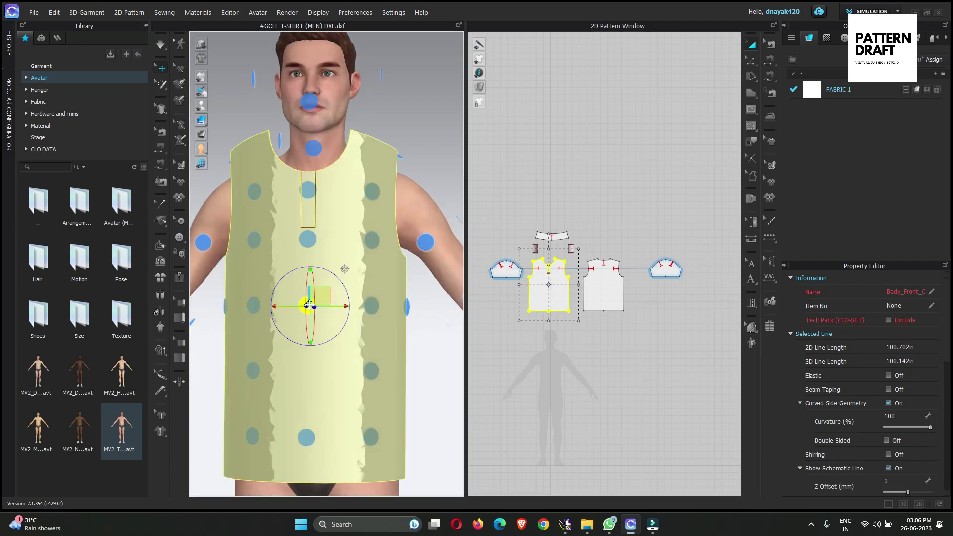
{"action": "right_click_drag", "start_coordinate": [441, 349], "coordinate": [175, 309]}
{"action": "left_click", "coordinate": [601, 301]}
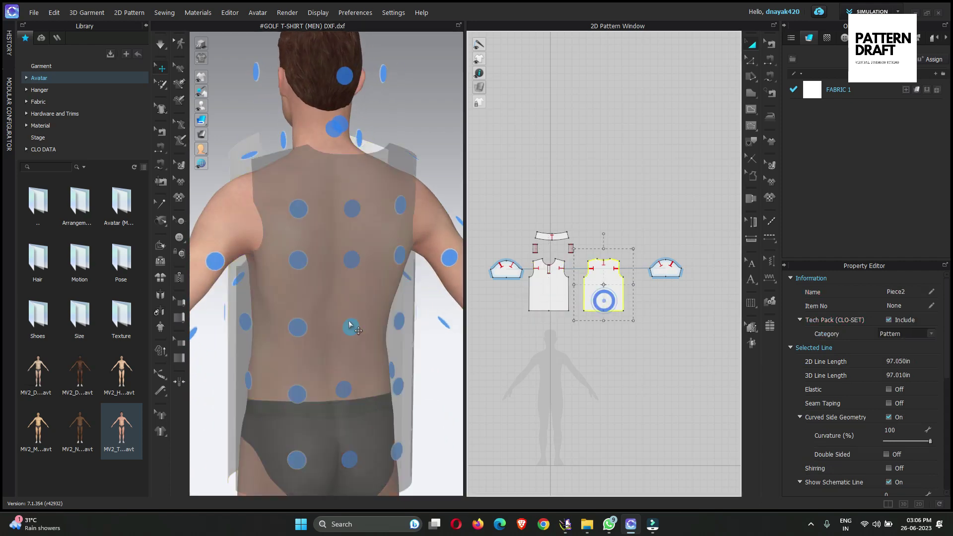
{"action": "left_click", "coordinate": [350, 327]}
Step: Place the sleeve on the outer upper-arm arrangement point so its symmetric partner wraps the other arm
{"action": "key", "text": "2"}
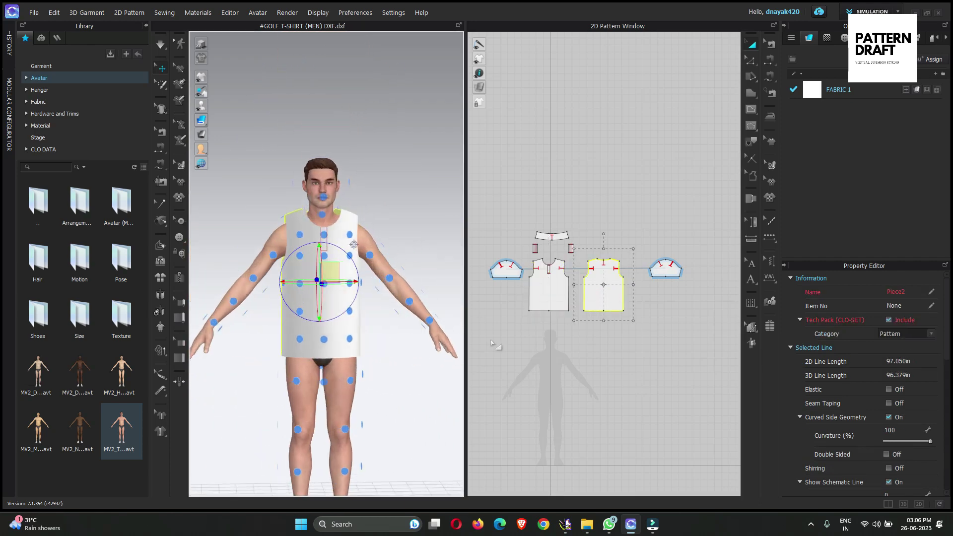
{"action": "left_click", "coordinate": [509, 268]}
{"action": "key", "text": "4"}
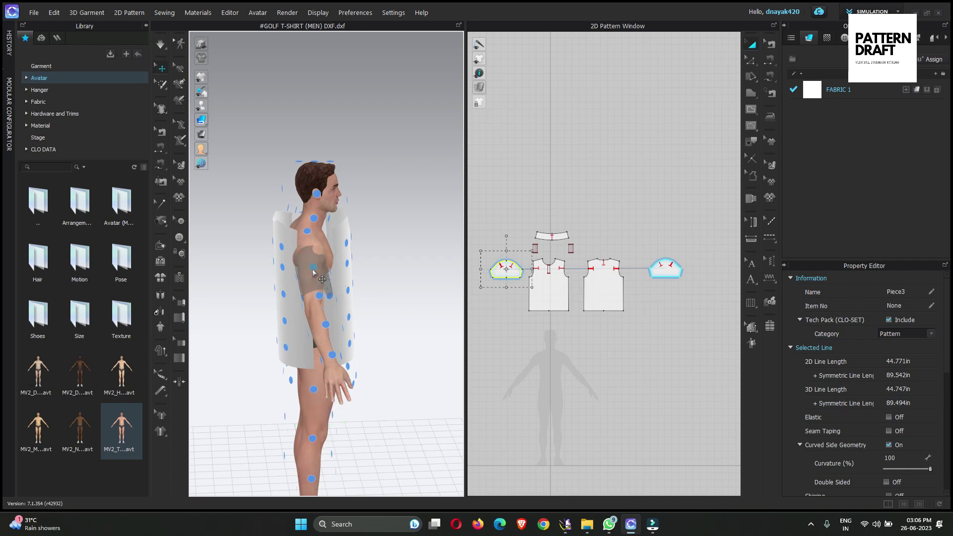
{"action": "left_click", "coordinate": [313, 273]}
{"action": "right_click_drag", "start_coordinate": [312, 273], "coordinate": [252, 293]}
Step: Place the collar on the arrangement point behind the avatar's neck and hide the arrangement points
{"action": "key", "text": "2"}
{"action": "left_click", "coordinate": [552, 236]}
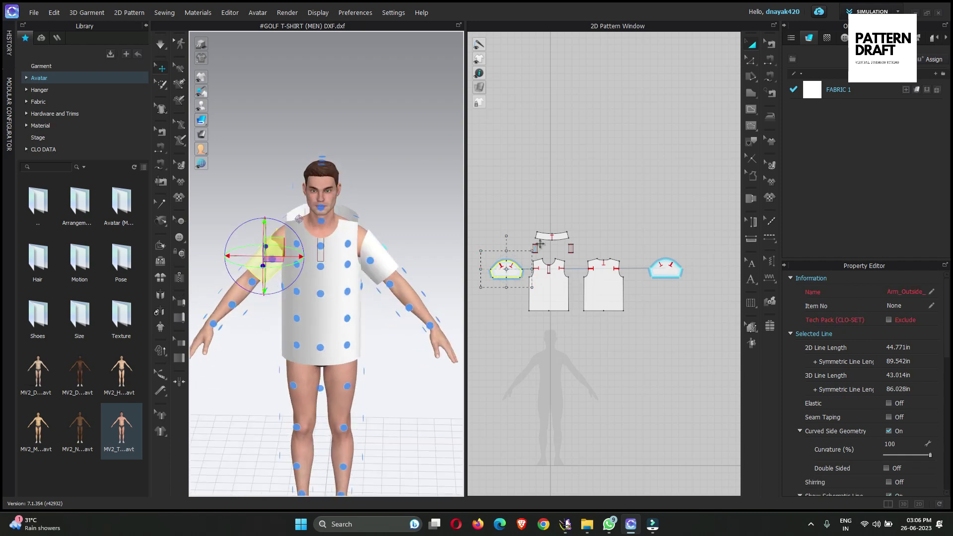
{"action": "right_click_drag", "start_coordinate": [408, 272], "coordinate": [203, 283]}
{"action": "left_click", "coordinate": [335, 222]}
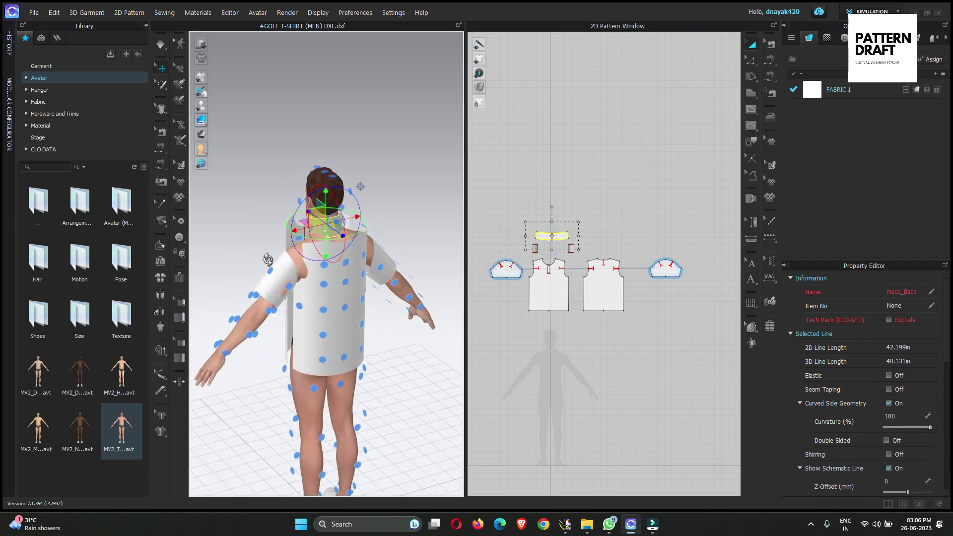
{"action": "right_click_drag", "start_coordinate": [338, 224], "coordinate": [423, 246]}
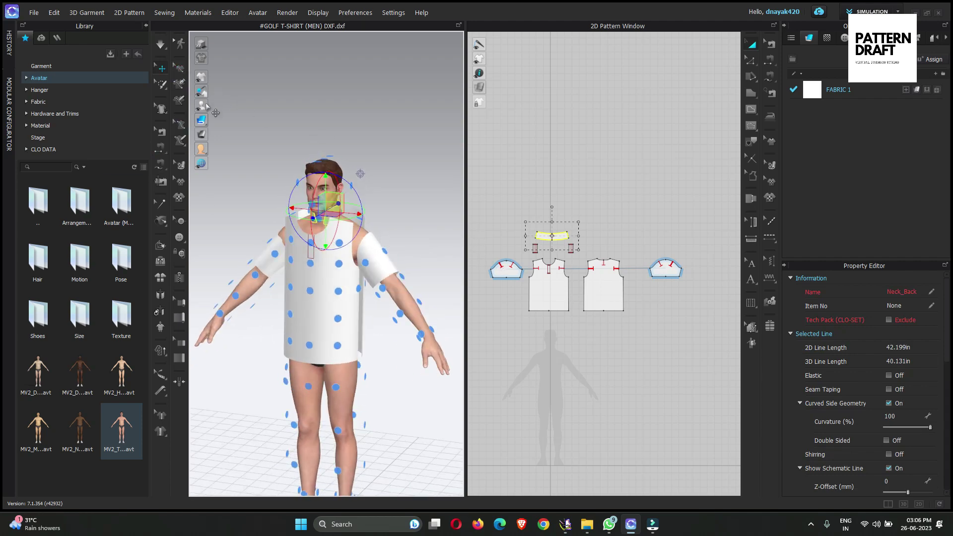
{"action": "left_click", "coordinate": [471, 143]}
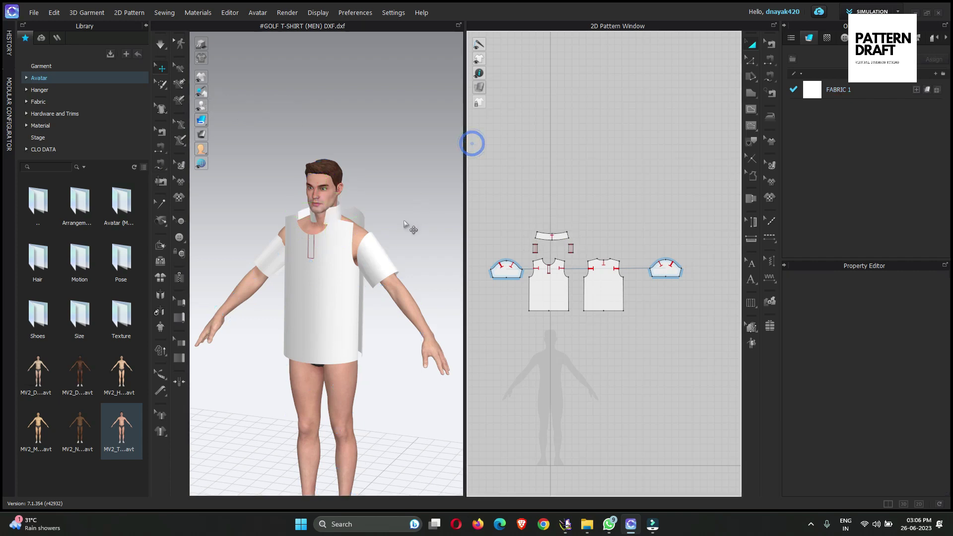
{"action": "scroll", "coordinate": [393, 341], "scroll_direction": "up", "scroll_amount": 3}
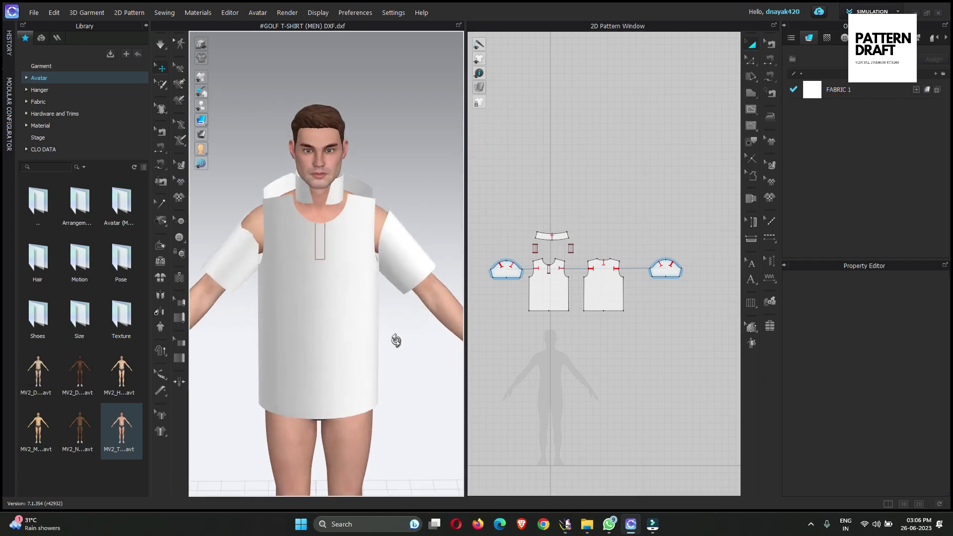
Step: Sew both side seams of the front body to the back body with Free Sewing, from underarm to hem
{"action": "left_click", "coordinate": [769, 77]}
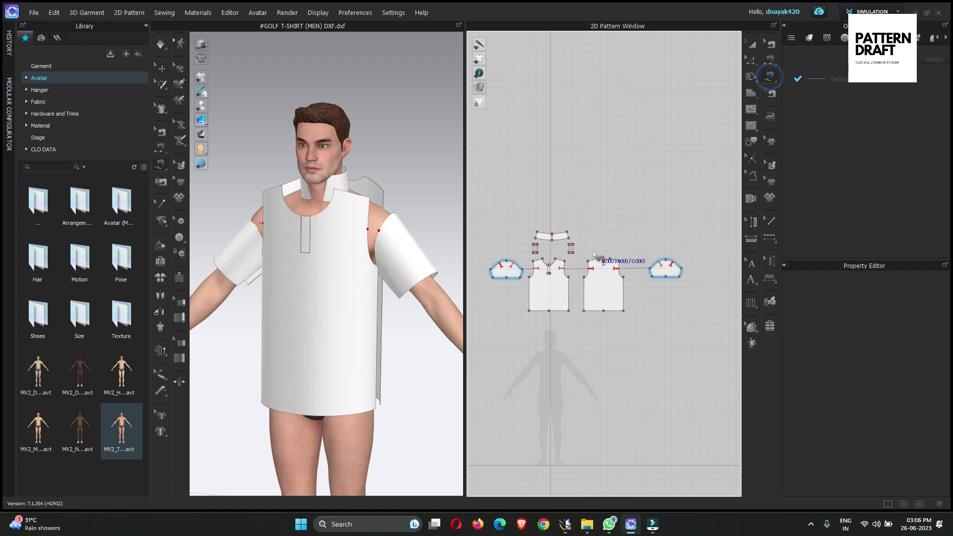
{"action": "scroll", "coordinate": [594, 255], "scroll_direction": "up", "scroll_amount": 4}
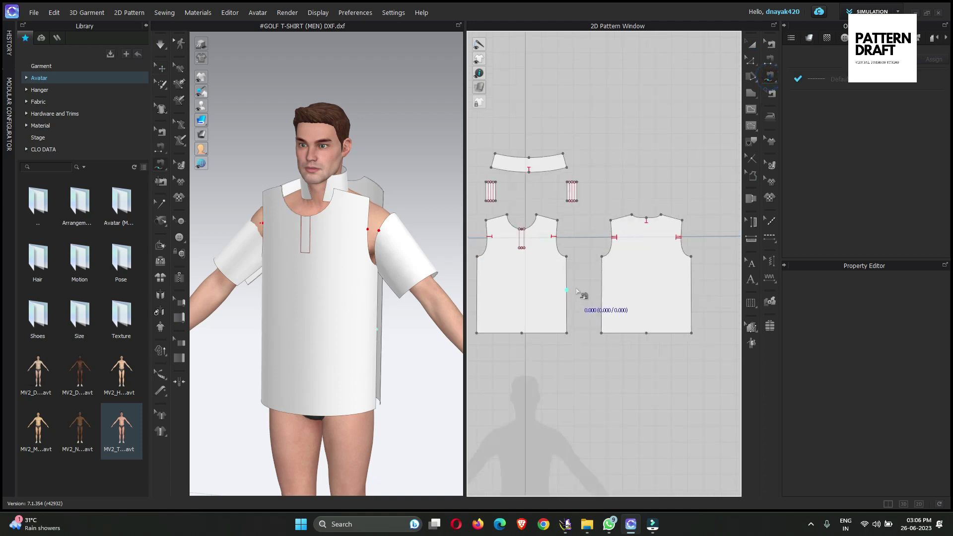
{"action": "left_click", "coordinate": [566, 333]}
{"action": "left_click", "coordinate": [600, 330]}
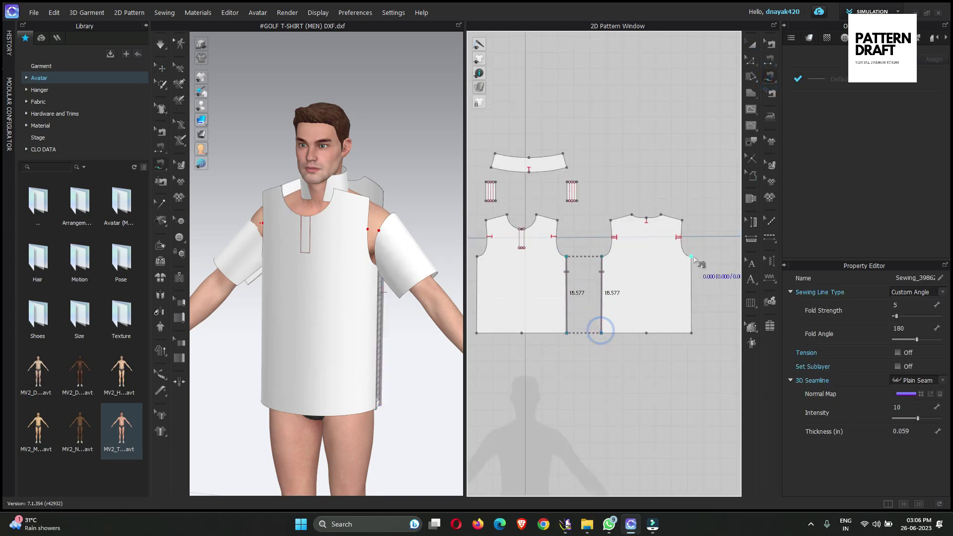
{"action": "left_click", "coordinate": [691, 331]}
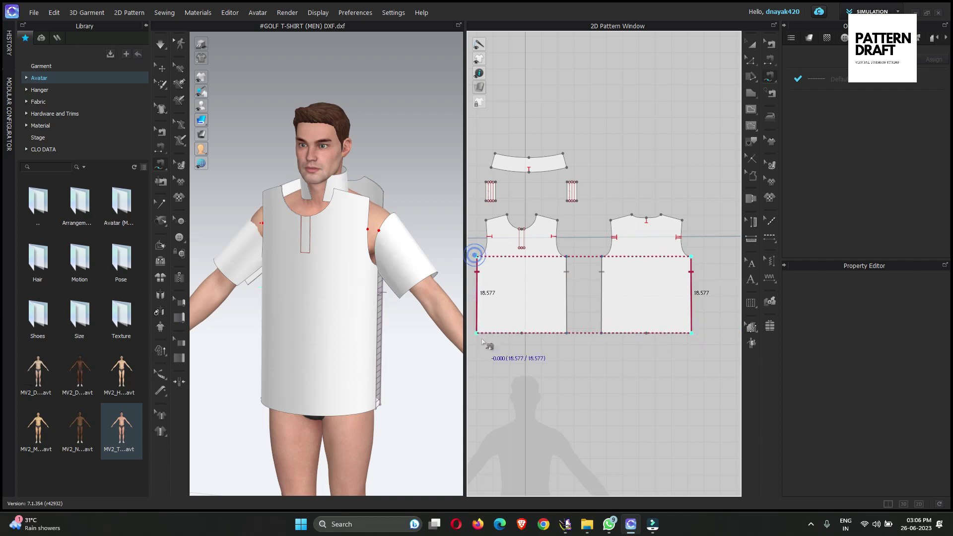
{"action": "left_click", "coordinate": [477, 259]}
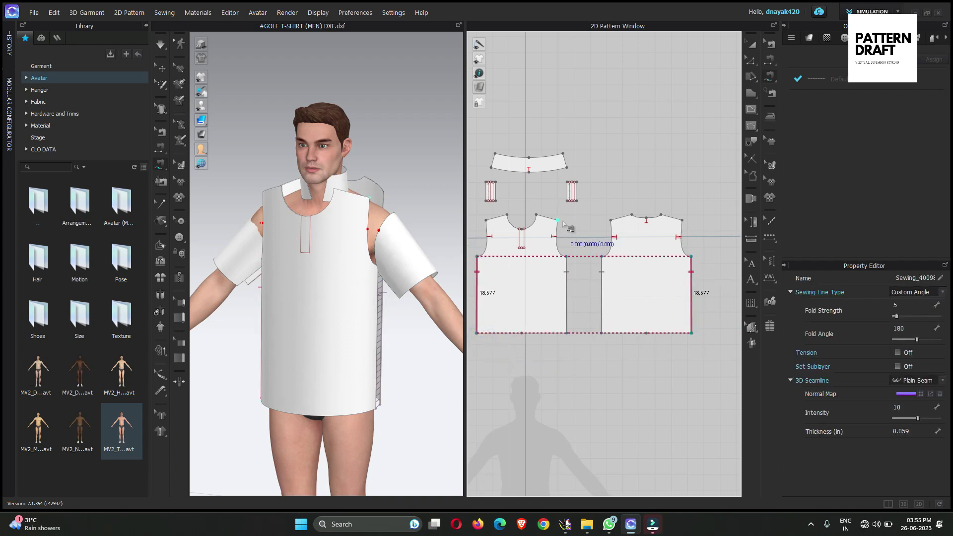
Step: Sew both shoulder seams of the front body to the matching shoulders of the back body
{"action": "left_click", "coordinate": [547, 217]}
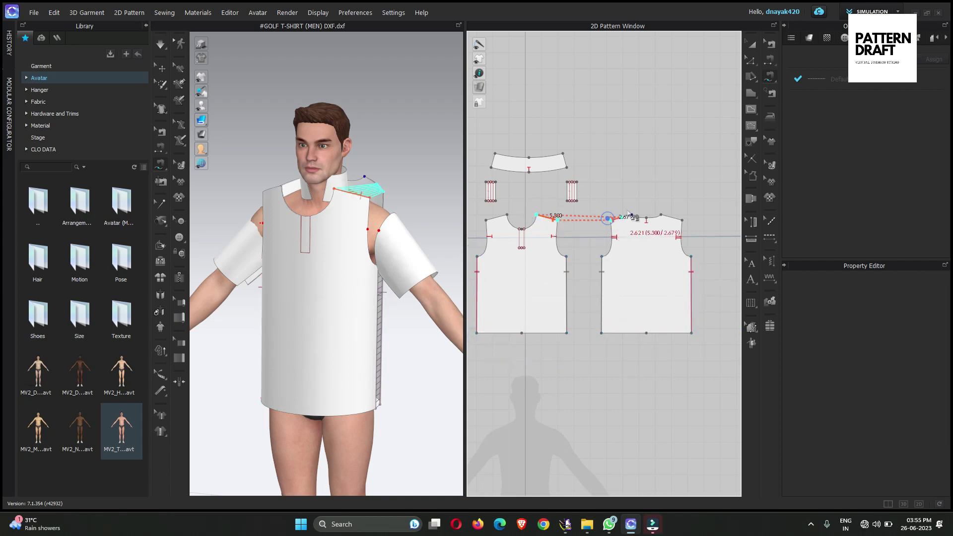
{"action": "left_click", "coordinate": [631, 212]}
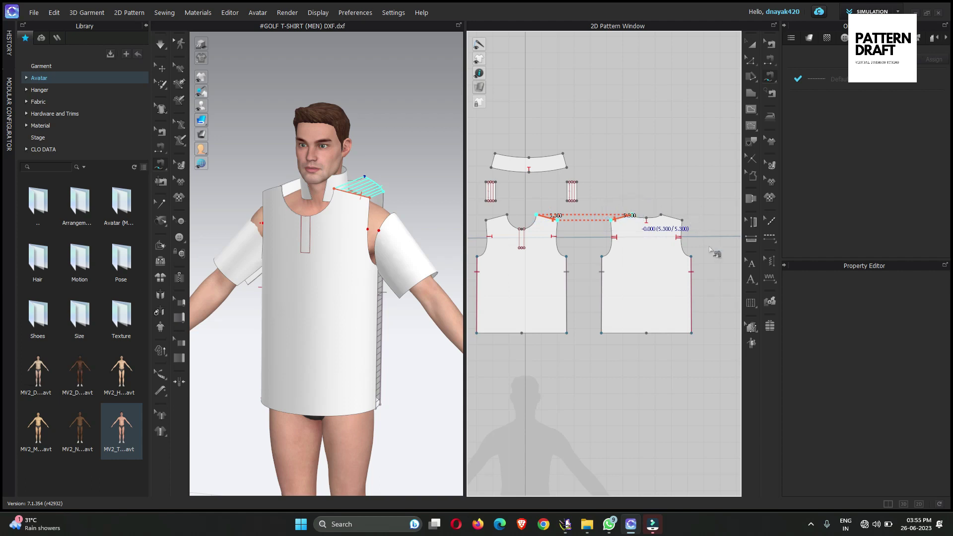
{"action": "left_click", "coordinate": [686, 223]}
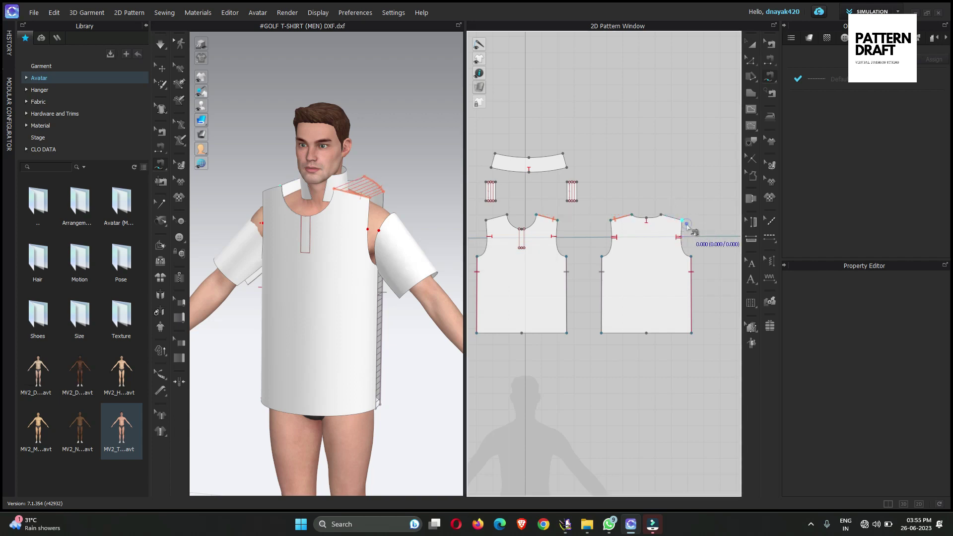
{"action": "left_click", "coordinate": [662, 215]}
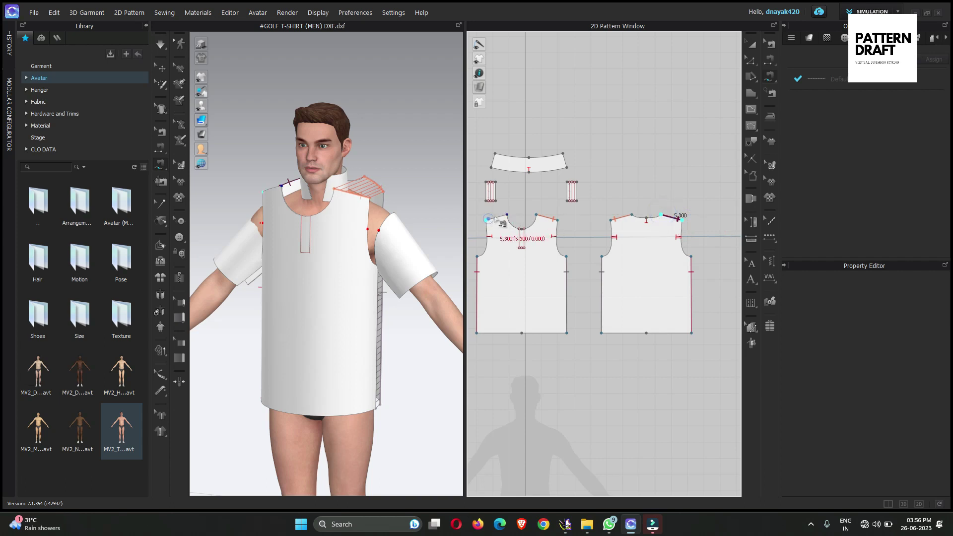
{"action": "left_click", "coordinate": [489, 218]}
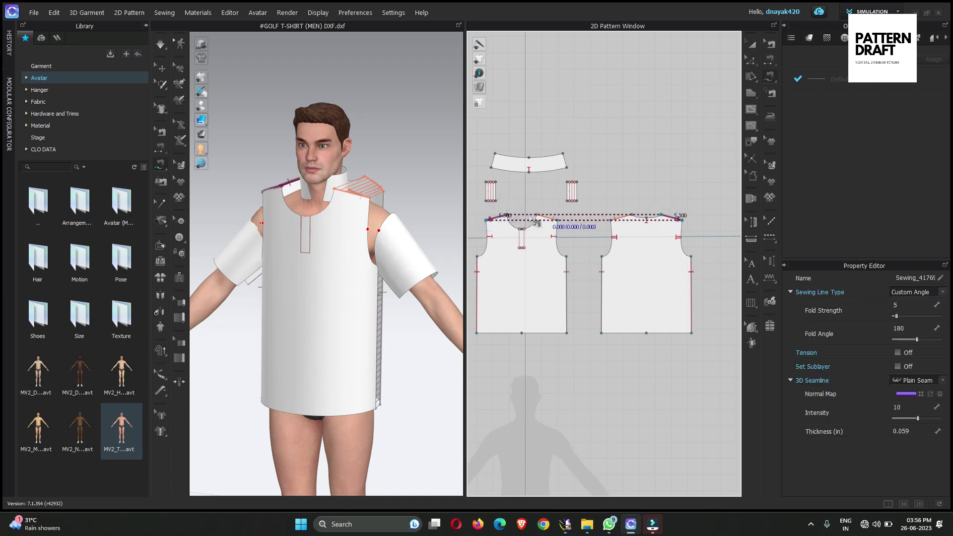
Step: Sew the cap of the sleeve beside the front body to the matching front and back armholes with Free Sewing
{"action": "middle_click_drag", "start_coordinate": [593, 255], "coordinate": [697, 294]}
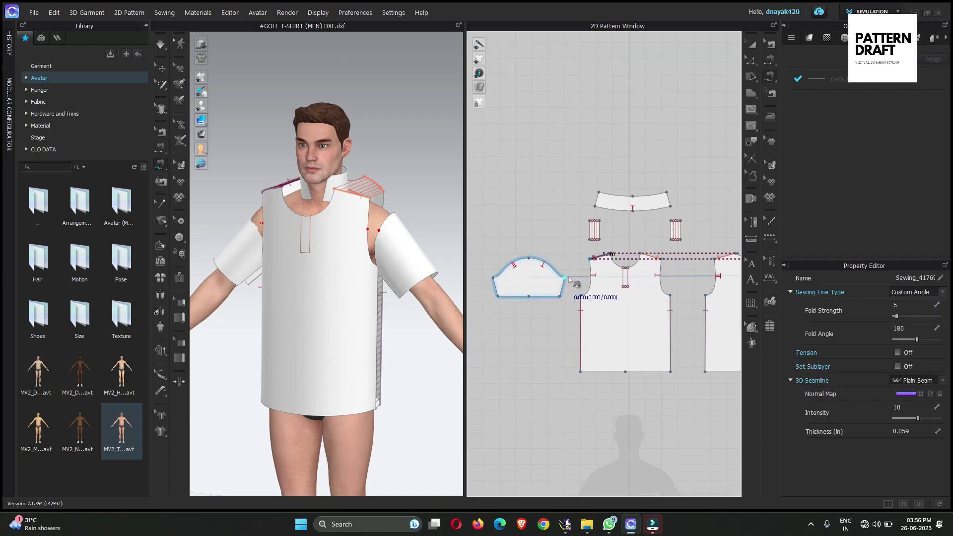
{"action": "left_click", "coordinate": [565, 277]}
{"action": "left_click", "coordinate": [488, 275]}
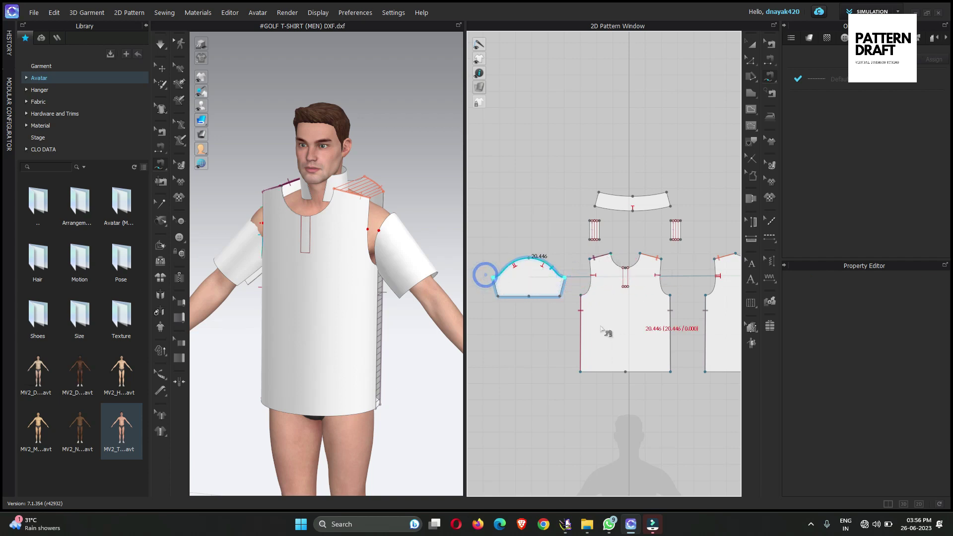
{"action": "middle_click_drag", "start_coordinate": [623, 307], "coordinate": [611, 305]}
{"action": "middle_click_drag", "start_coordinate": [548, 252], "coordinate": [565, 246]}
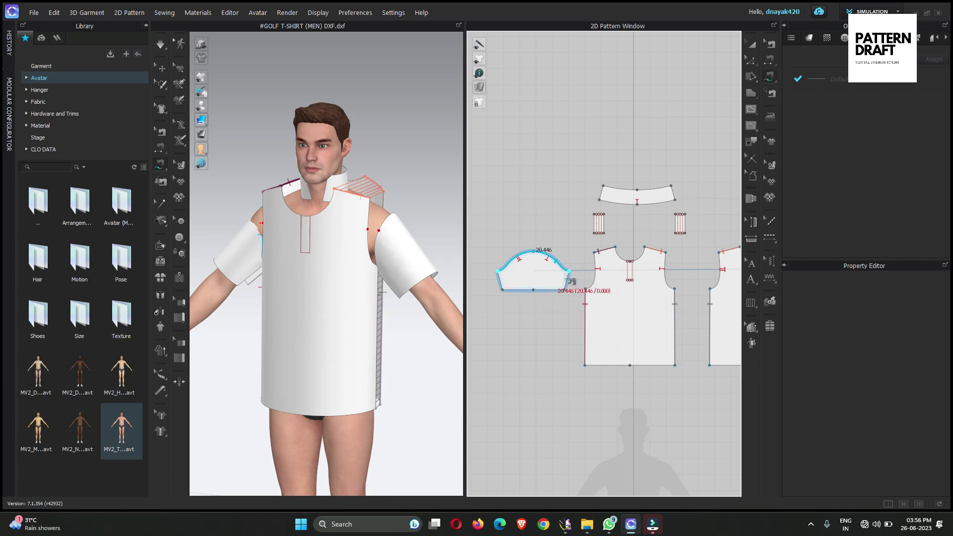
{"action": "left_click", "coordinate": [526, 252]}
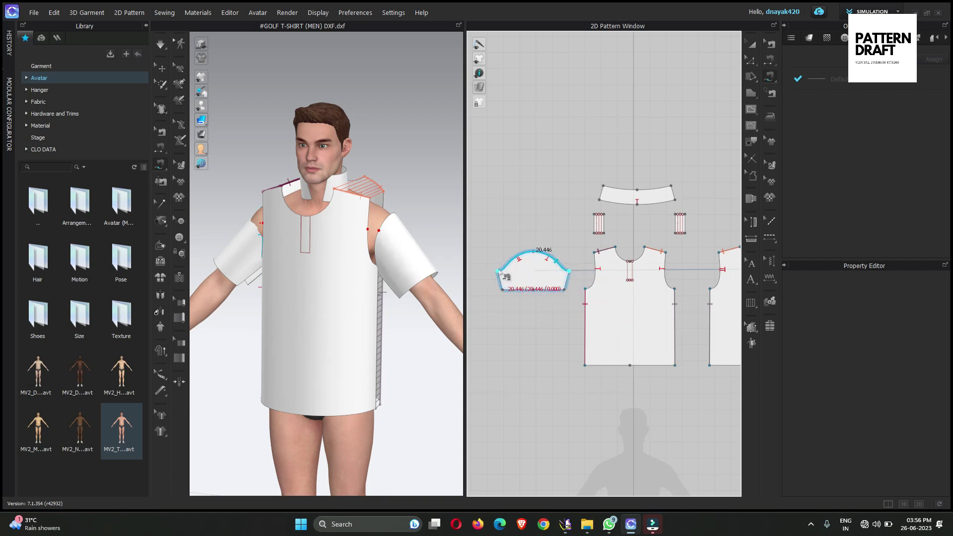
{"action": "middle_click_drag", "start_coordinate": [621, 270], "coordinate": [602, 281]}
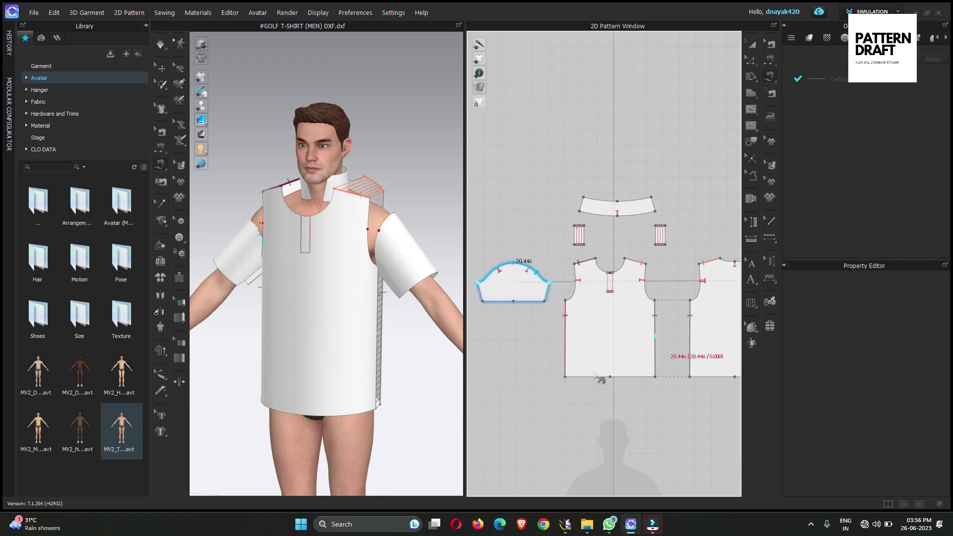
{"action": "left_click", "coordinate": [566, 301]}
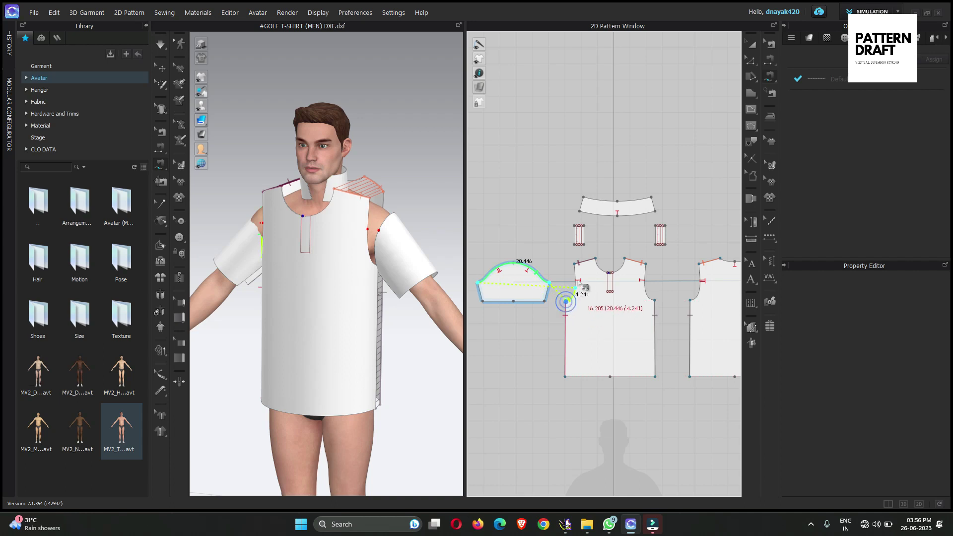
{"action": "left_click", "coordinate": [575, 265]}
{"action": "middle_click_drag", "start_coordinate": [735, 273], "coordinate": [524, 281]}
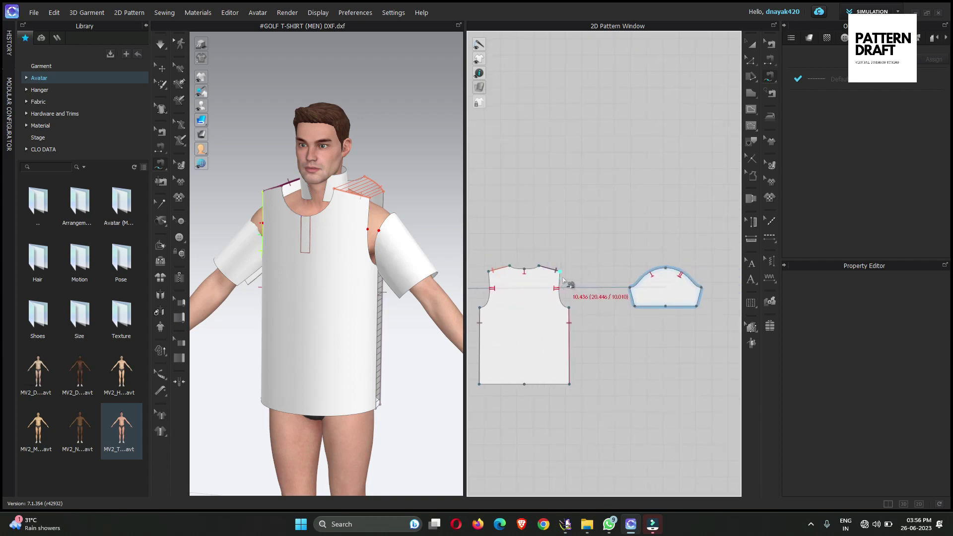
{"action": "left_click", "coordinate": [559, 271]}
{"action": "left_click", "coordinate": [571, 309]}
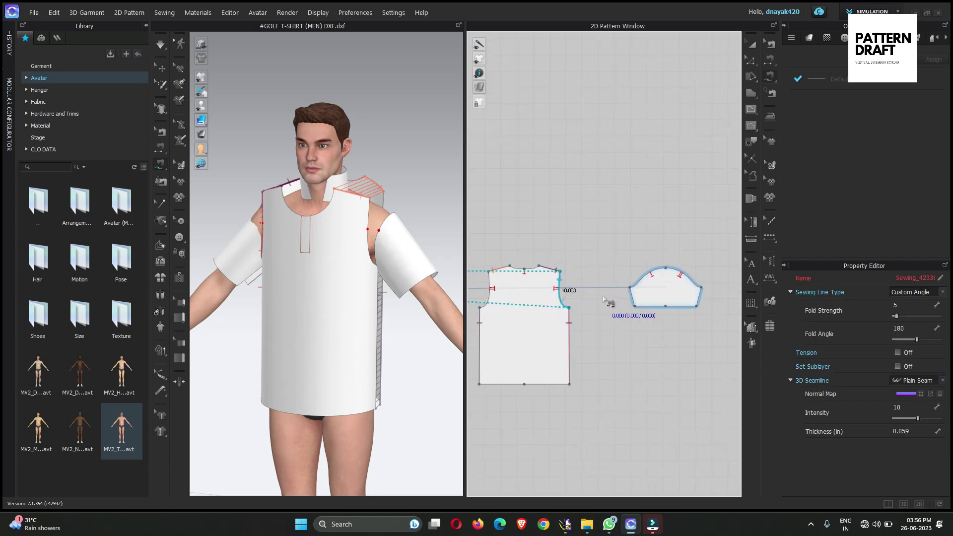
Step: Sew the cap of the sleeve beside the back body to the remaining front and back armholes
{"action": "middle_click_drag", "start_coordinate": [599, 286], "coordinate": [645, 271]}
{"action": "scroll", "coordinate": [535, 271], "scroll_direction": "up", "scroll_amount": 3}
{"action": "middle_click_drag", "start_coordinate": [535, 272], "coordinate": [617, 256]}
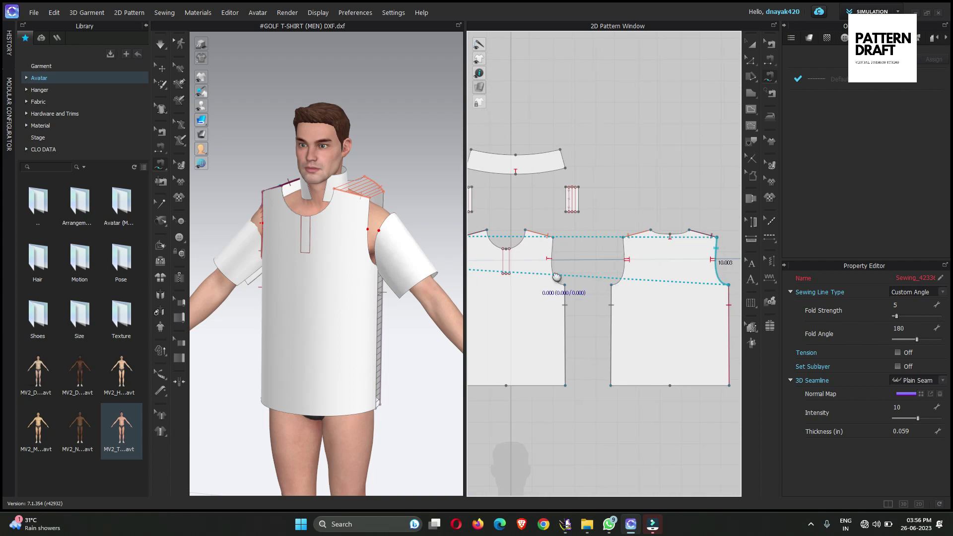
{"action": "middle_click_drag", "start_coordinate": [513, 280], "coordinate": [577, 289]}
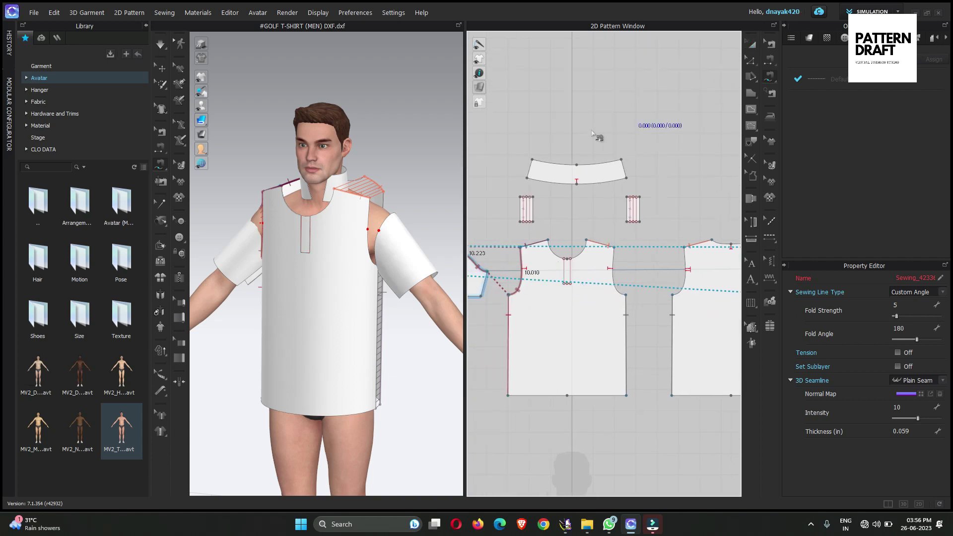
{"action": "scroll", "coordinate": [626, 249], "scroll_direction": "down", "scroll_amount": 3}
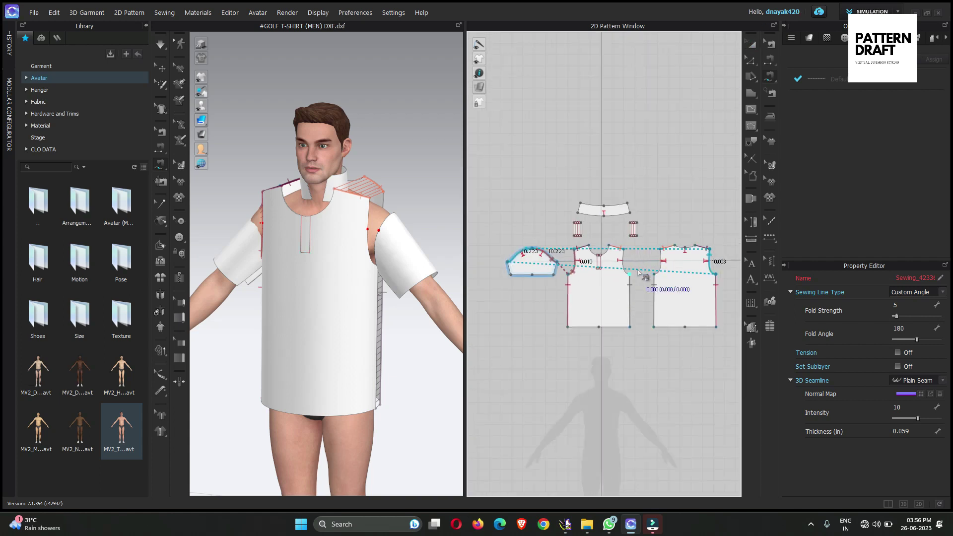
{"action": "middle_click_drag", "start_coordinate": [639, 272], "coordinate": [549, 286]}
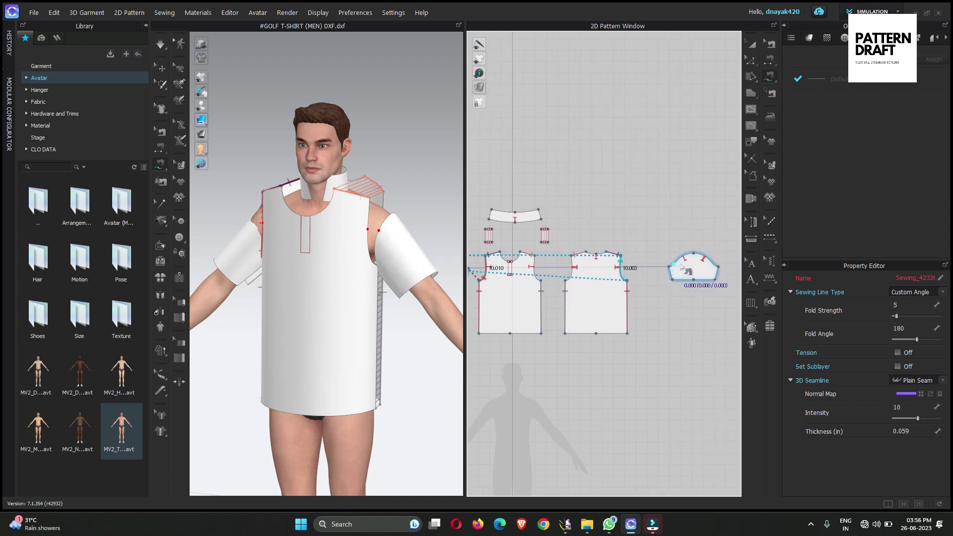
{"action": "left_click", "coordinate": [690, 254]}
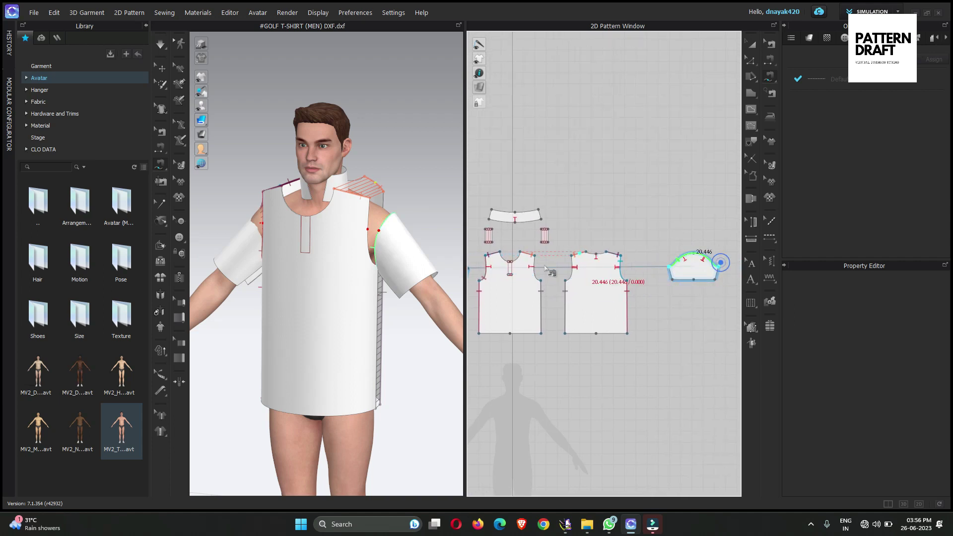
{"action": "left_click", "coordinate": [541, 278]}
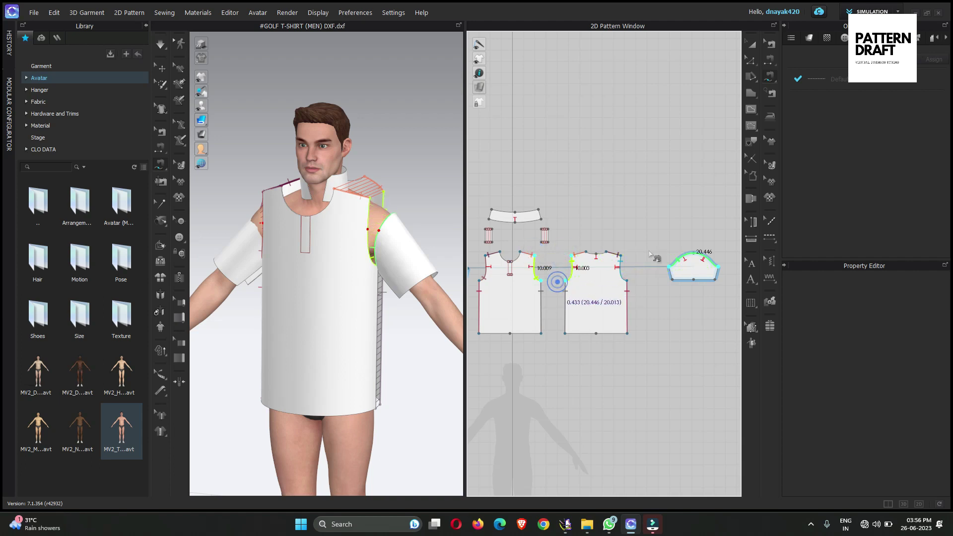
{"action": "key", "text": "Return"}
Step: Cut the placket strip below the collar's right end into two halves along its central internal line
{"action": "scroll", "coordinate": [506, 245], "scroll_direction": "up", "scroll_amount": 8}
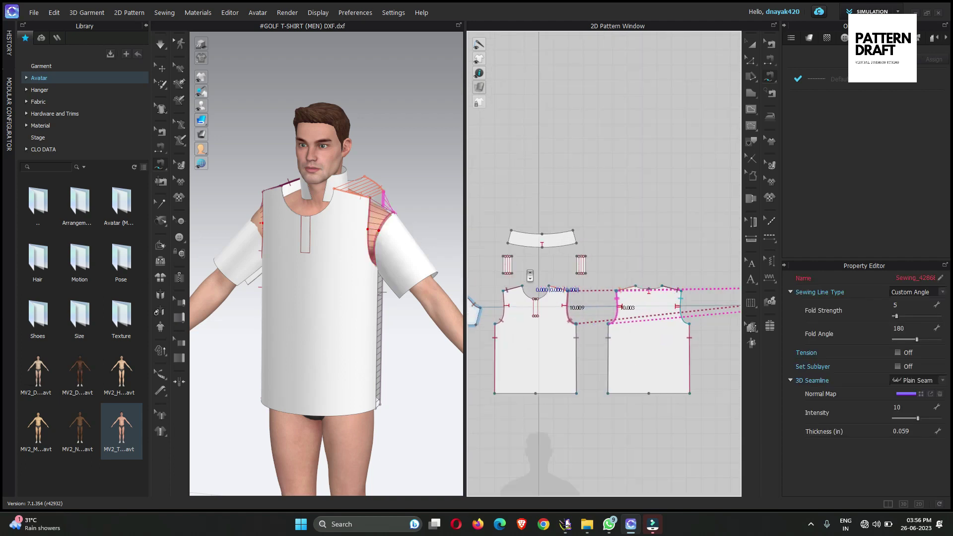
{"action": "scroll", "coordinate": [540, 315], "scroll_direction": "up", "scroll_amount": 3}
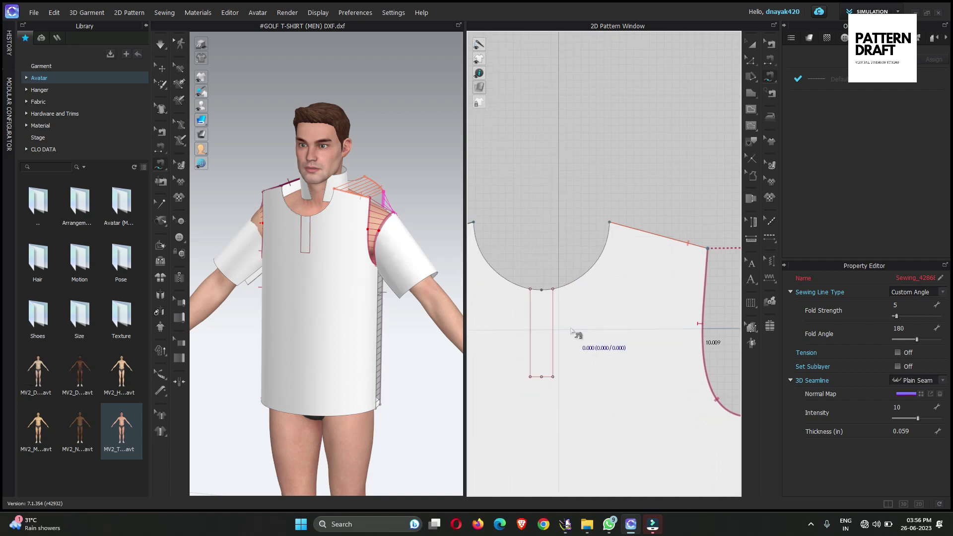
{"action": "scroll", "coordinate": [593, 291], "scroll_direction": "down", "scroll_amount": 2}
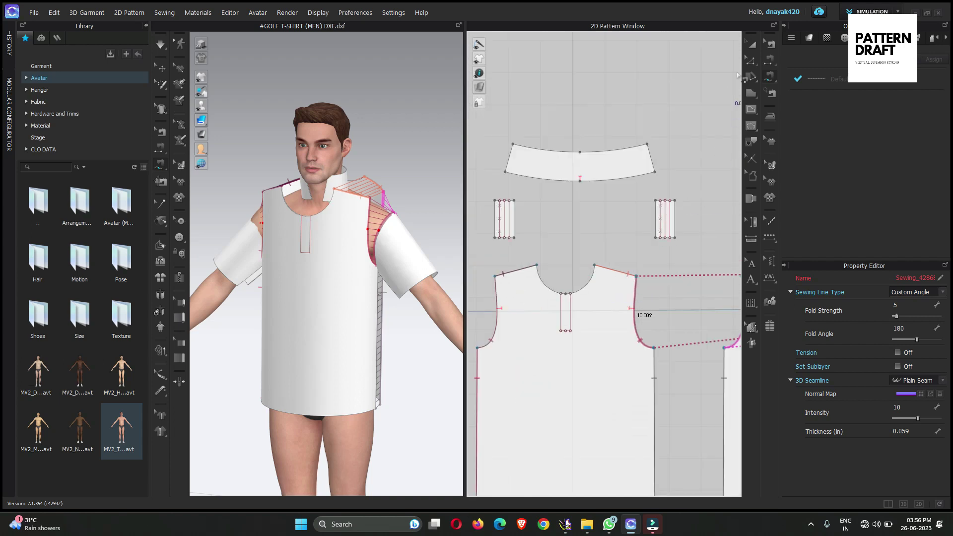
{"action": "left_click", "coordinate": [750, 62]}
{"action": "scroll", "coordinate": [668, 216], "scroll_direction": "up", "scroll_amount": 4}
{"action": "middle_click_drag", "start_coordinate": [676, 207], "coordinate": [620, 271]}
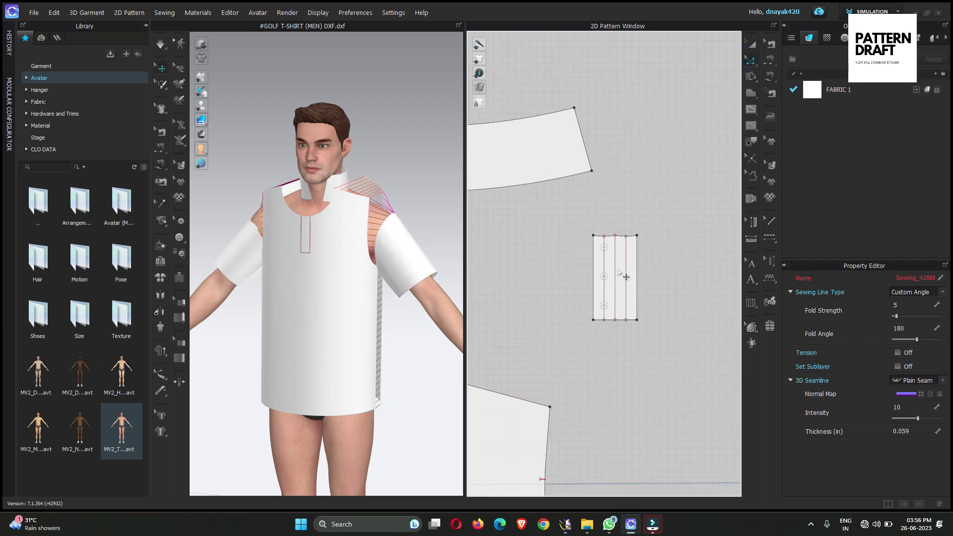
{"action": "scroll", "coordinate": [621, 271], "scroll_direction": "up", "scroll_amount": 2}
{"action": "left_click", "coordinate": [615, 271]}
{"action": "right_click", "coordinate": [615, 260]}
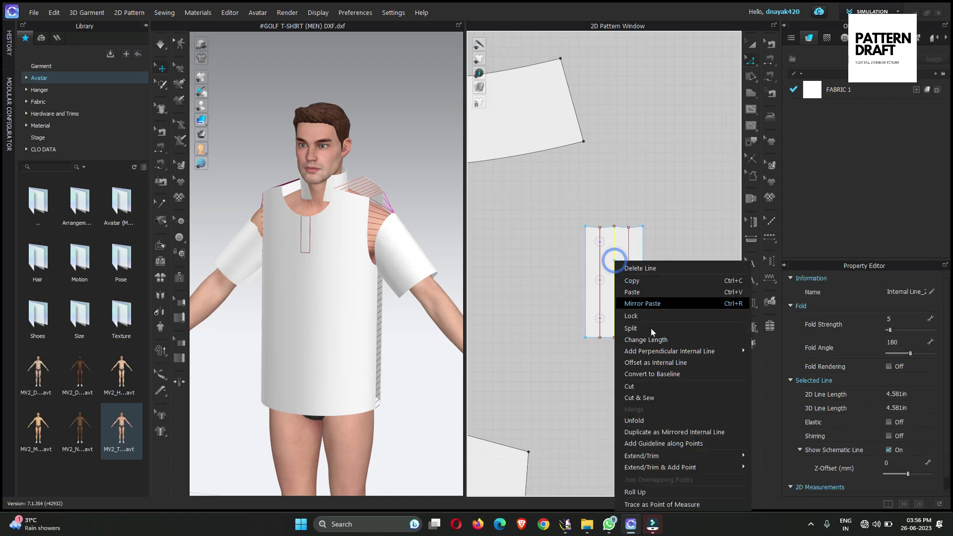
{"action": "left_click", "coordinate": [633, 386]}
{"action": "scroll", "coordinate": [677, 290], "scroll_direction": "down", "scroll_amount": 2}
{"action": "middle_click_drag", "start_coordinate": [672, 283], "coordinate": [560, 288]}
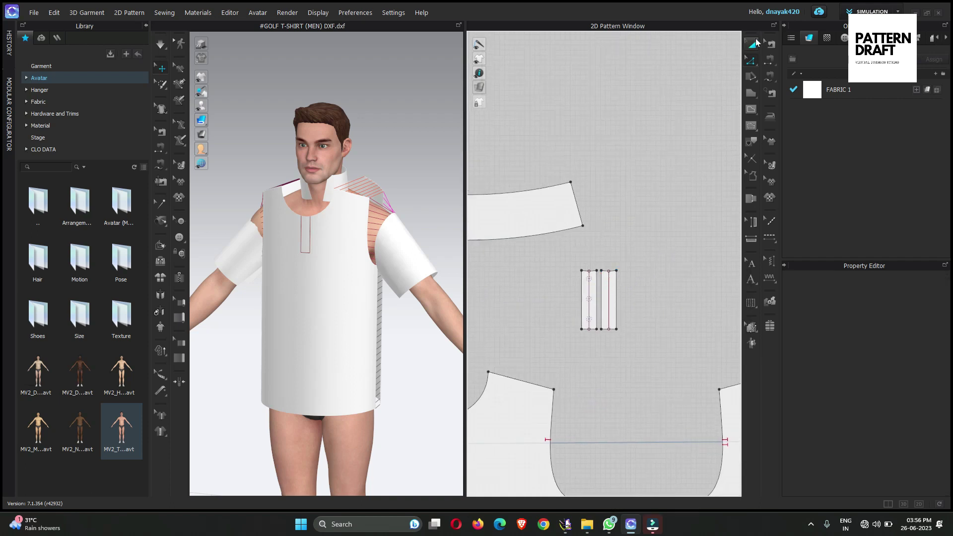
Step: Select the cut-off half without button marks from the right placket strip using Transform Pattern
{"action": "left_click", "coordinate": [753, 45]}
{"action": "scroll", "coordinate": [560, 247], "scroll_direction": "down", "scroll_amount": 5}
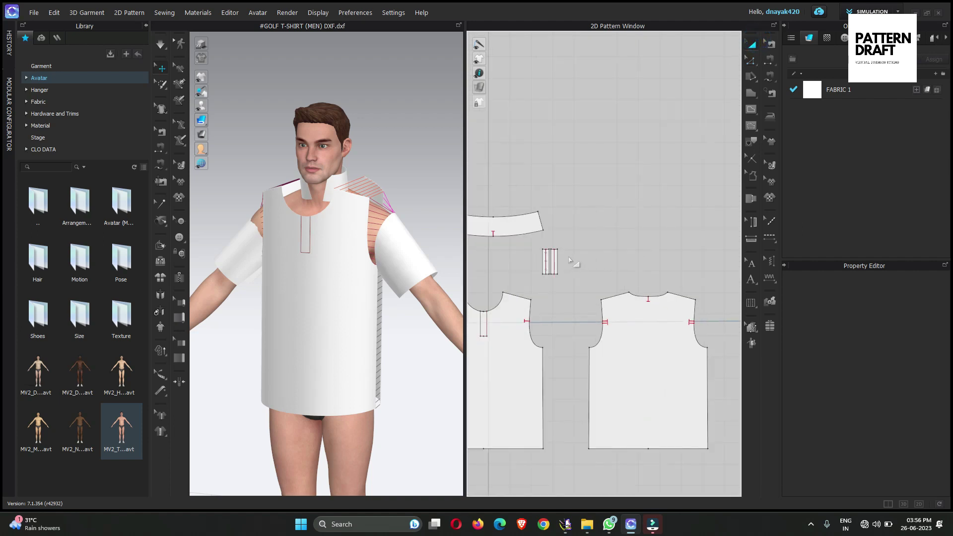
{"action": "scroll", "coordinate": [544, 251], "scroll_direction": "up", "scroll_amount": 5}
{"action": "left_click", "coordinate": [589, 277]}
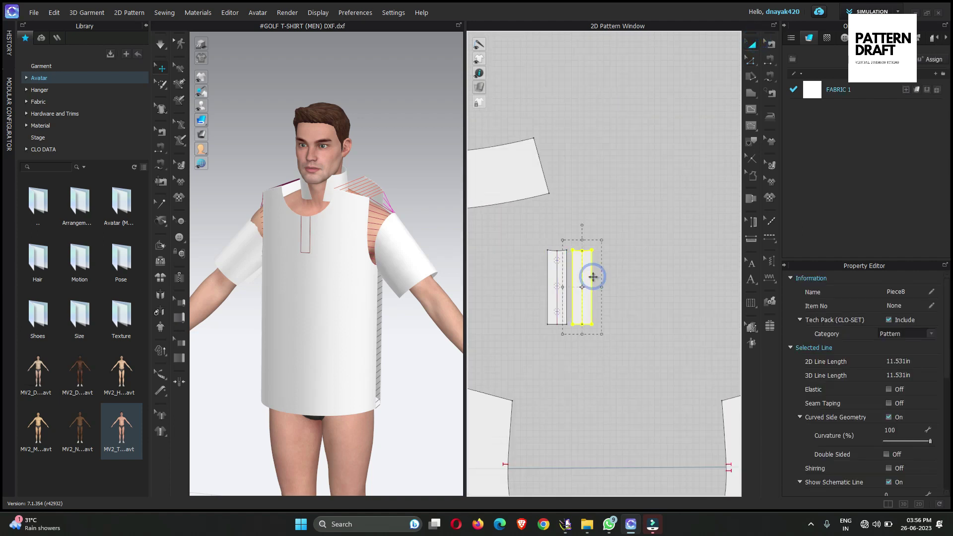
{"action": "left_click", "coordinate": [596, 293]}
Step: Cut the left placket strip along its central internal line and delete the half without button marks
{"action": "scroll", "coordinate": [592, 293], "scroll_direction": "down", "scroll_amount": 5}
{"action": "scroll", "coordinate": [531, 288], "scroll_direction": "up", "scroll_amount": 5}
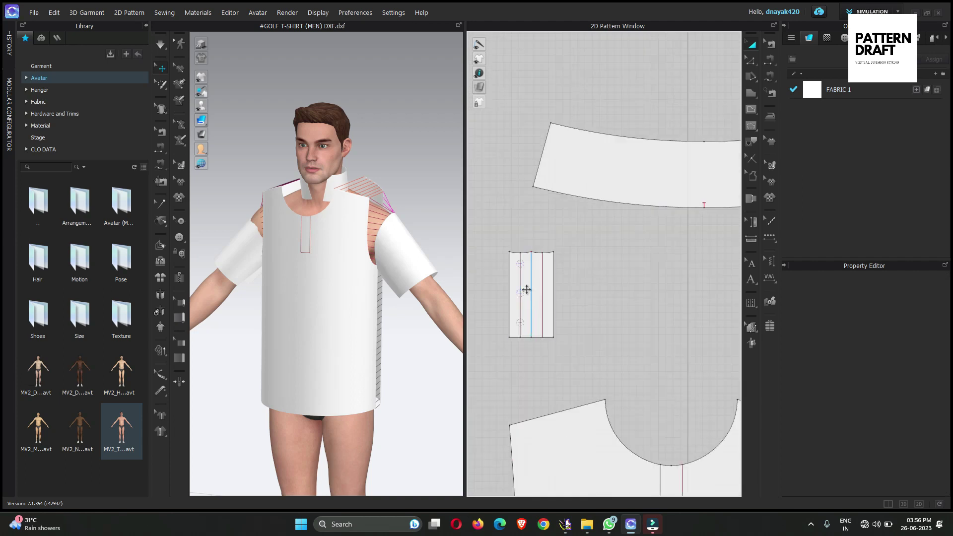
{"action": "right_click", "coordinate": [532, 287]}
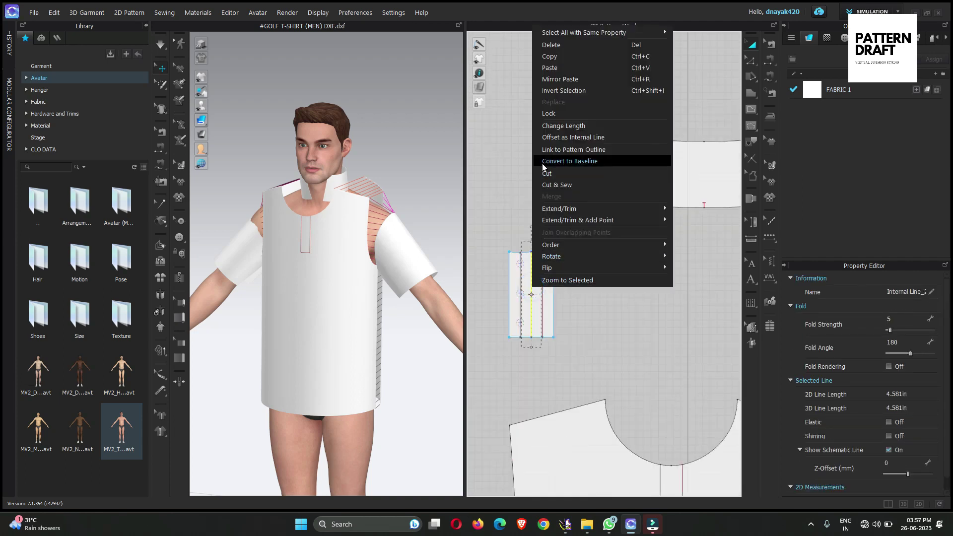
{"action": "left_click", "coordinate": [547, 172]}
{"action": "left_click", "coordinate": [556, 284]}
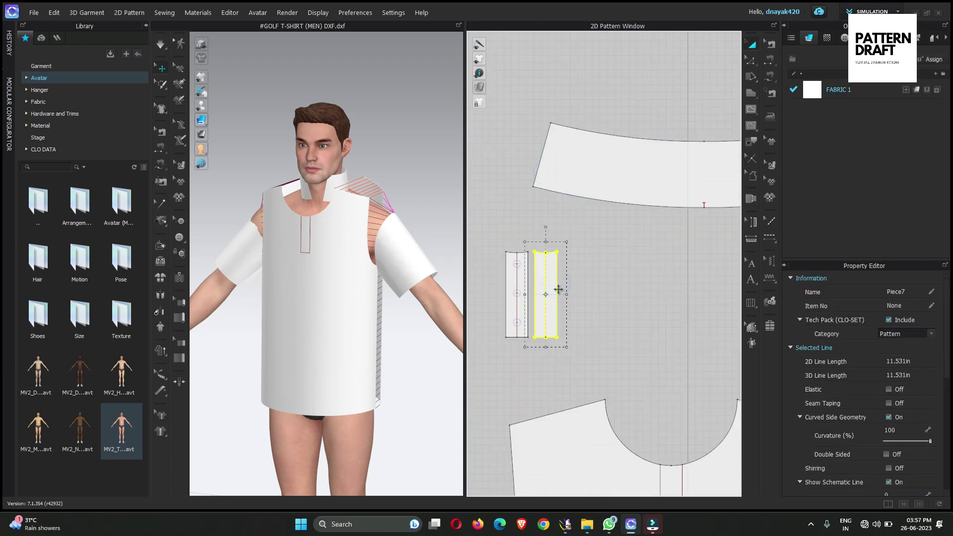
{"action": "key", "text": "Delete"}
Step: Try to cut the front body along the two vertical lines and bottom line of the placket outline below the neckline
{"action": "scroll", "coordinate": [559, 291], "scroll_direction": "down", "scroll_amount": 3}
{"action": "middle_click_drag", "start_coordinate": [566, 302], "coordinate": [537, 230]}
{"action": "scroll", "coordinate": [581, 313], "scroll_direction": "up", "scroll_amount": 3}
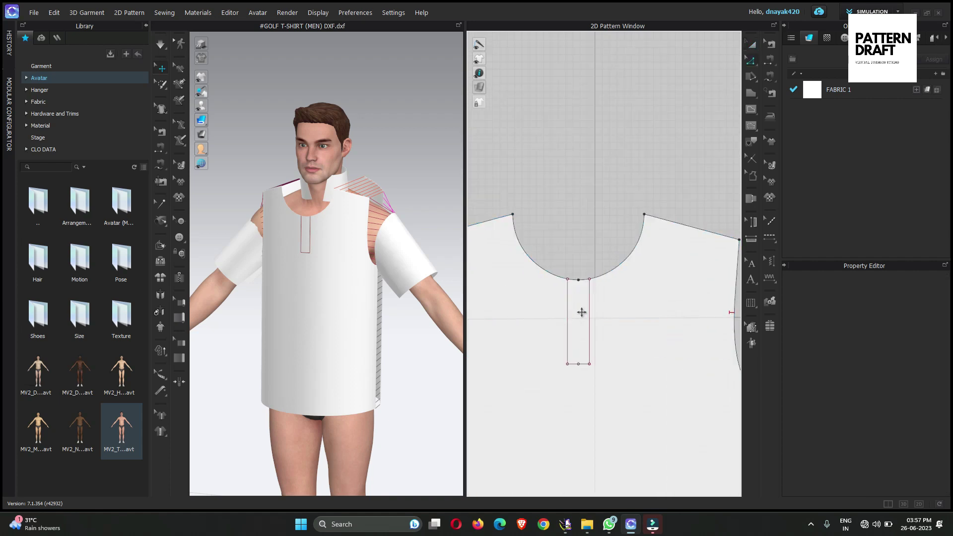
{"action": "left_click", "coordinate": [569, 315]}
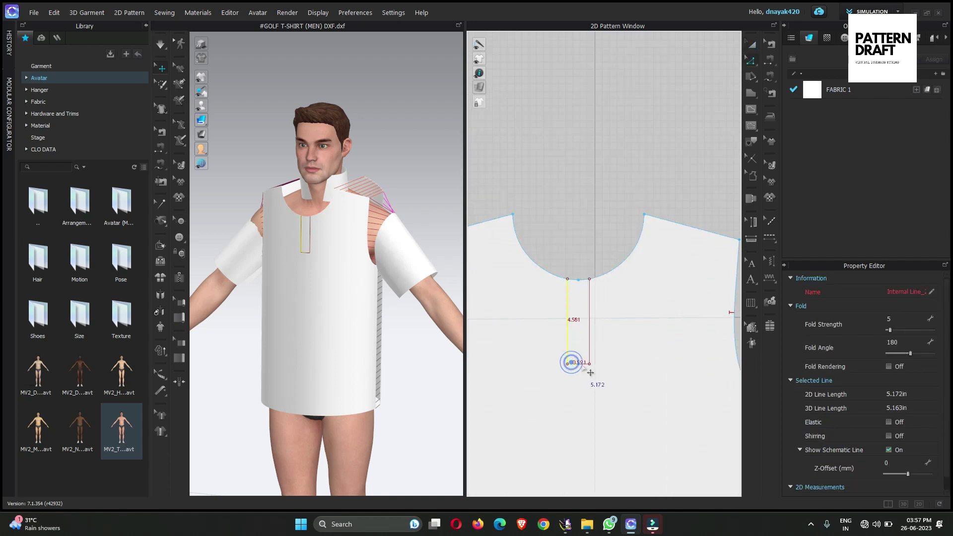
{"action": "left_click", "coordinate": [589, 353], "text": "shift"}
{"action": "scroll", "coordinate": [591, 350], "scroll_direction": "up", "scroll_amount": 3}
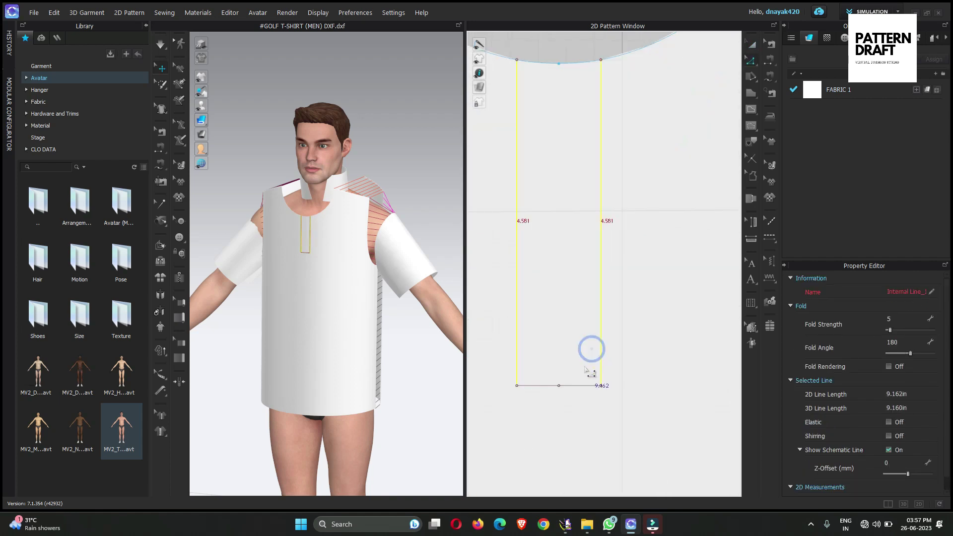
{"action": "left_click", "coordinate": [575, 385], "text": "shift"}
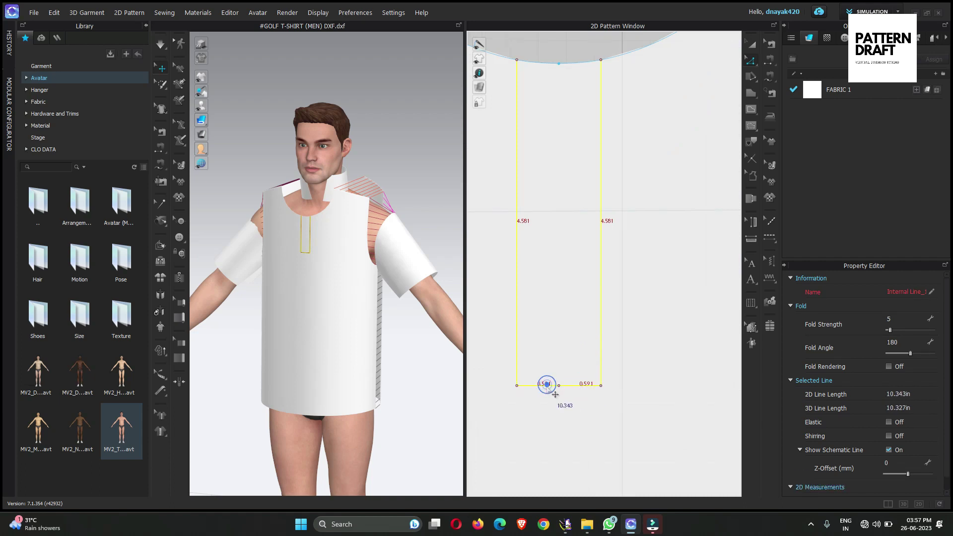
{"action": "right_click", "coordinate": [548, 384]}
{"action": "left_click", "coordinate": [574, 250]}
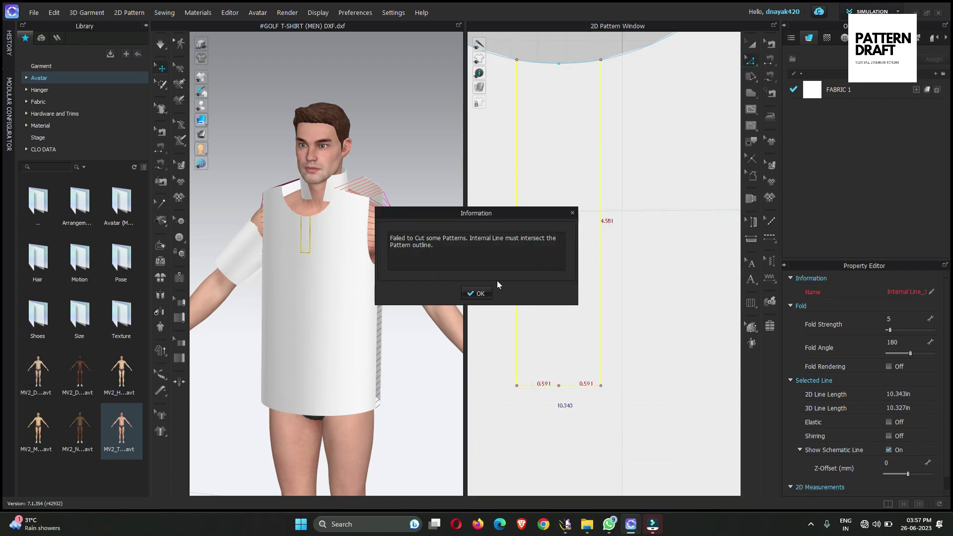
{"action": "left_click", "coordinate": [476, 293]}
Step: Join the overlapping points at both corners and the middle of the placket outline's bottom line on the front body
{"action": "left_click", "coordinate": [560, 311]}
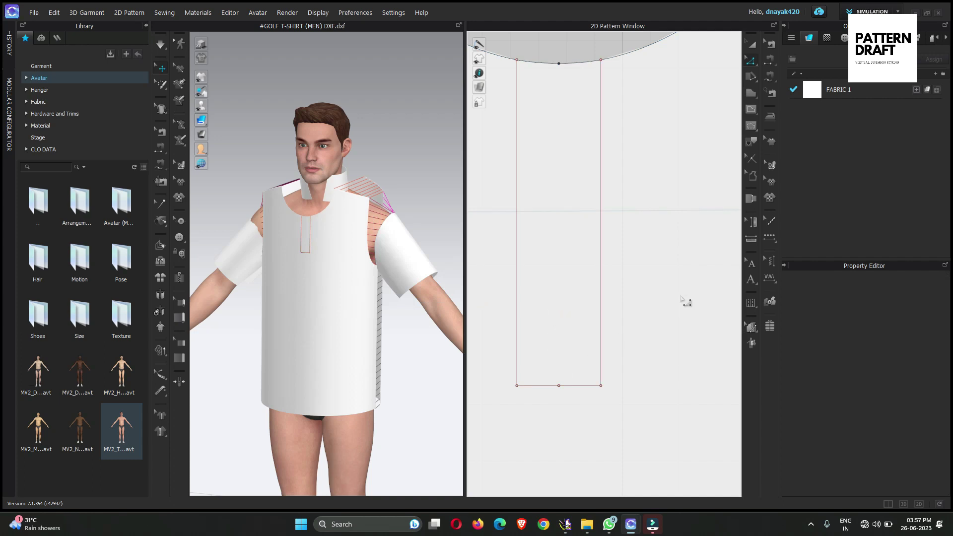
{"action": "left_click_drag", "start_coordinate": [575, 412], "coordinate": [575, 414]}
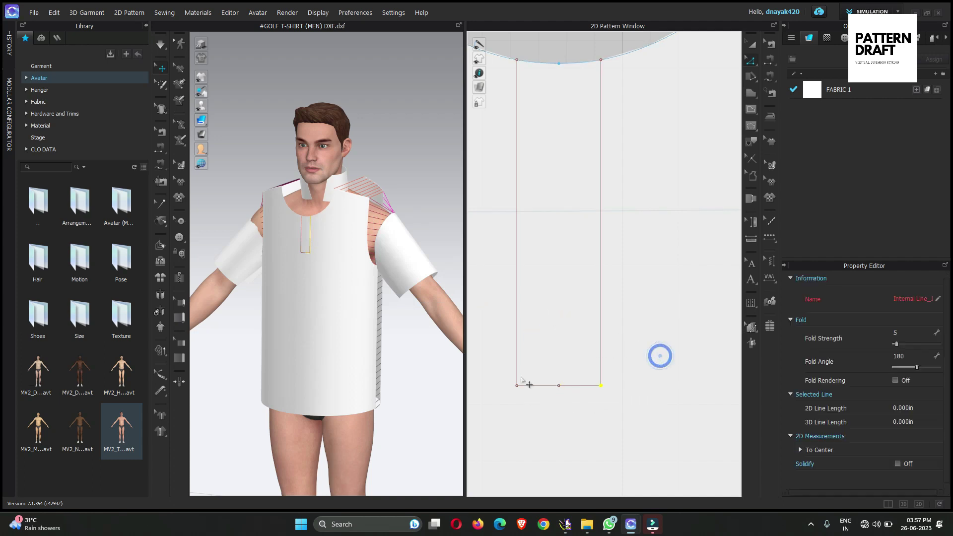
{"action": "left_click_drag", "start_coordinate": [542, 353], "coordinate": [589, 419]}
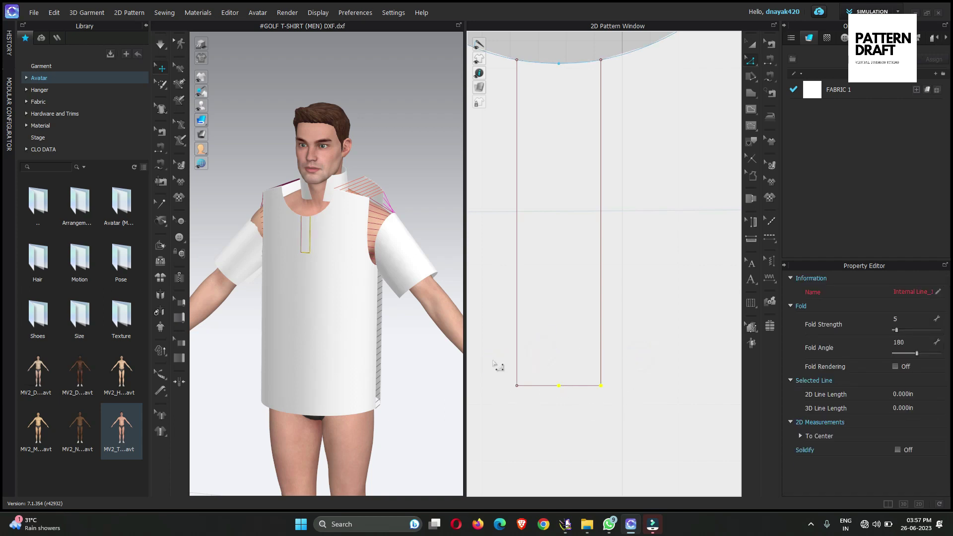
{"action": "right_click", "coordinate": [517, 387]}
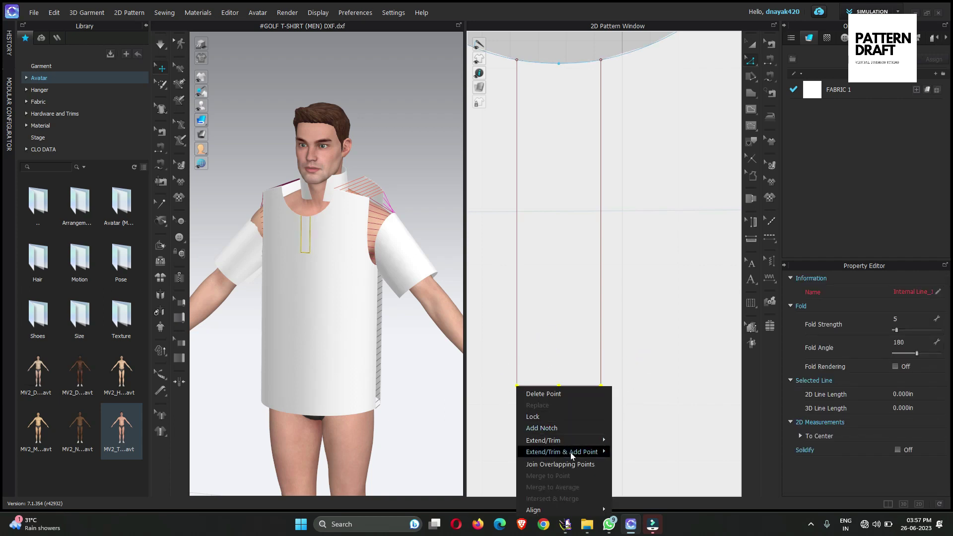
{"action": "left_click", "coordinate": [566, 462]}
{"action": "scroll", "coordinate": [559, 403], "scroll_direction": "down", "scroll_amount": 2}
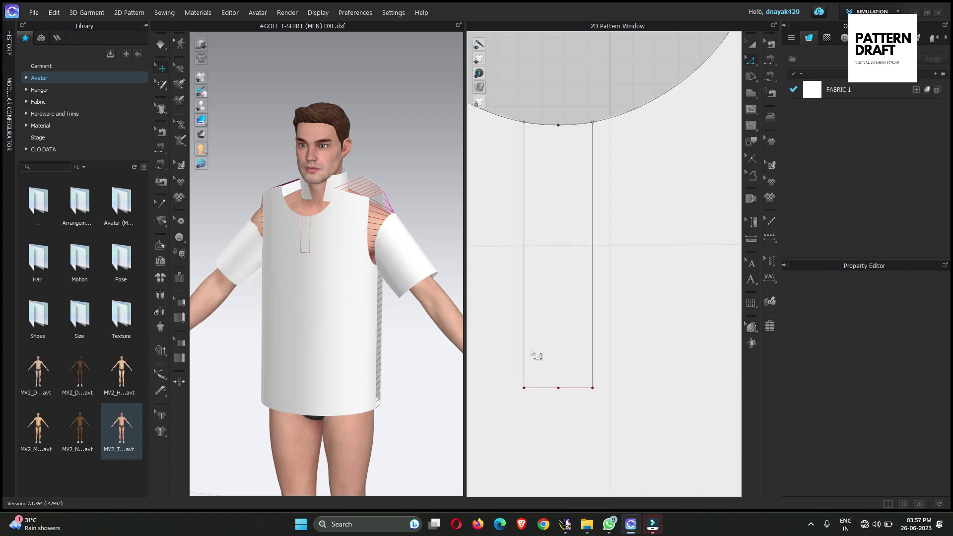
Step: Cut the front body along both vertical lines and the whole bottom line of the placket outline
{"action": "left_click", "coordinate": [522, 337]}
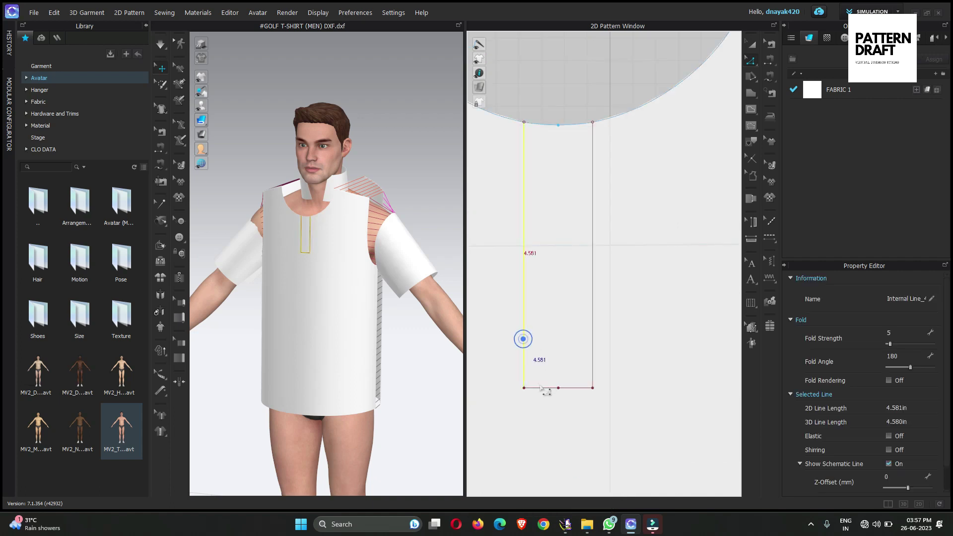
{"action": "left_click", "coordinate": [569, 390]}
{"action": "left_click", "coordinate": [524, 361], "text": "shift"}
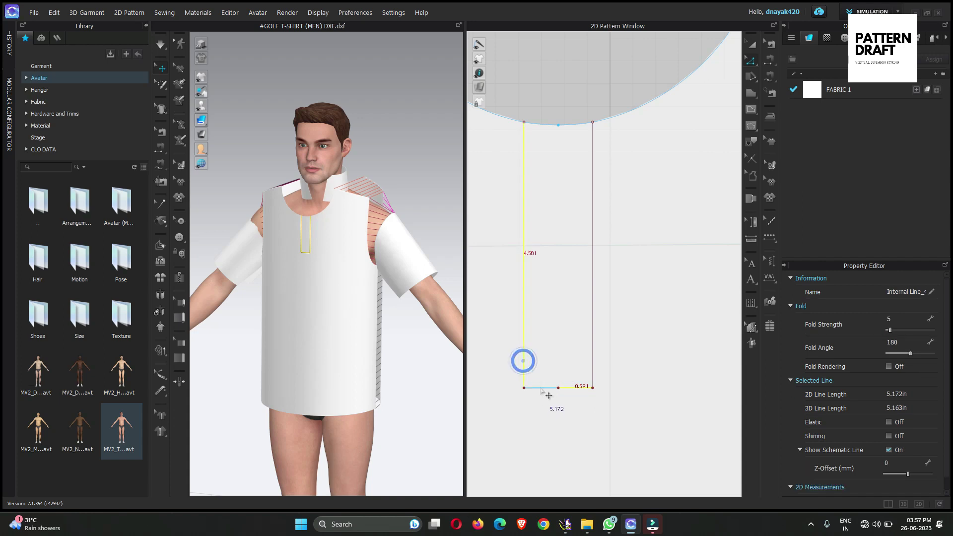
{"action": "left_click", "coordinate": [542, 387], "text": "shift"}
{"action": "left_click", "coordinate": [592, 353], "text": "shift"}
{"action": "right_click", "coordinate": [591, 346]}
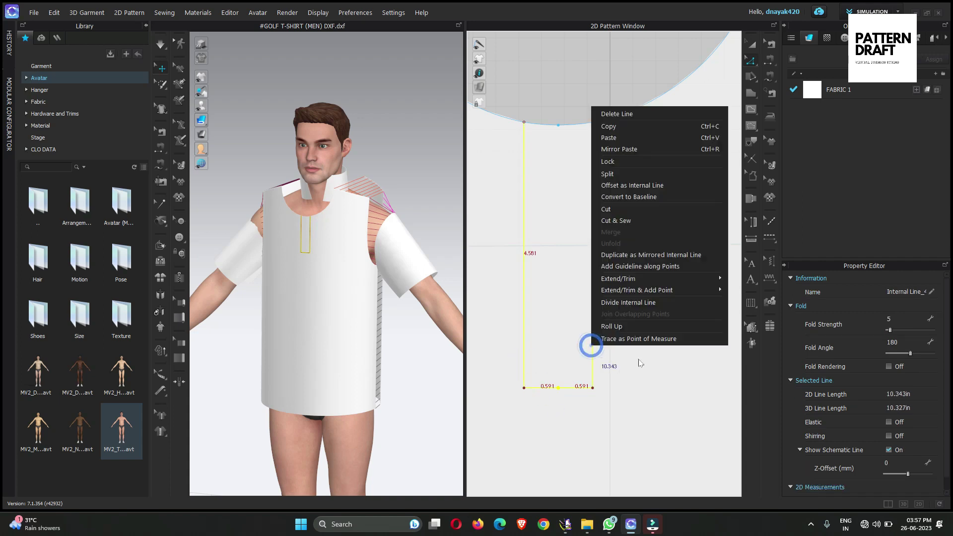
{"action": "left_click", "coordinate": [611, 209]}
Step: Delete the cut-out placket rectangle from the front body
{"action": "left_click", "coordinate": [751, 44]}
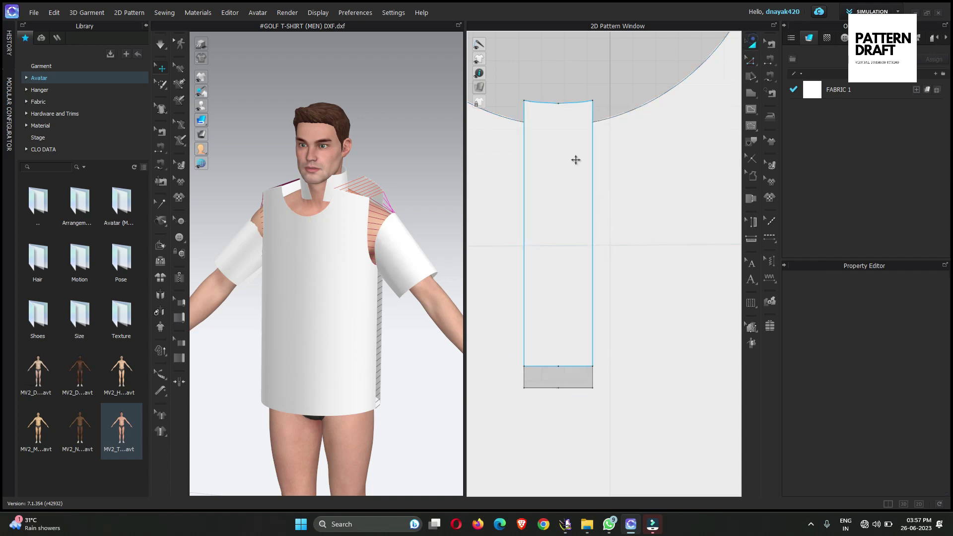
{"action": "left_click", "coordinate": [567, 163]}
{"action": "scroll", "coordinate": [577, 179], "scroll_direction": "down", "scroll_amount": 1}
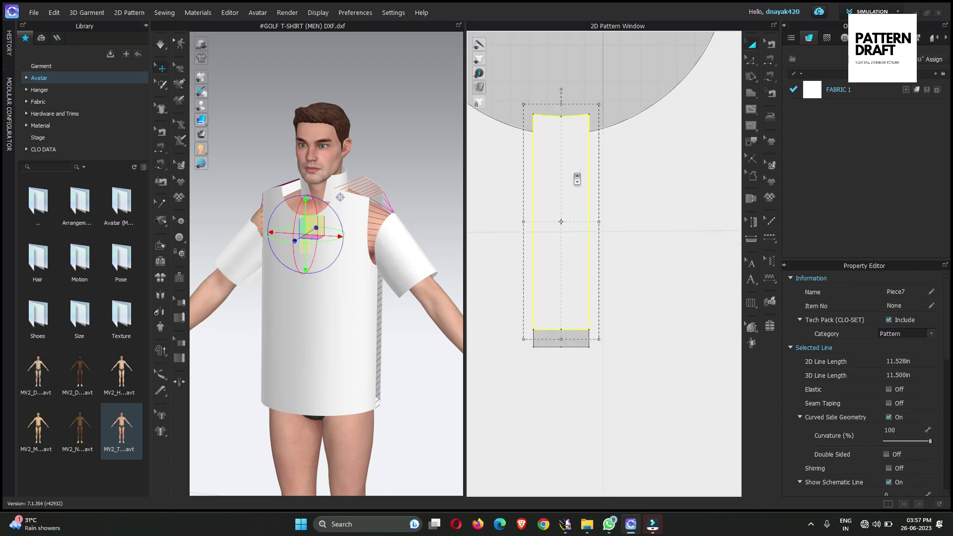
{"action": "key", "text": "Delete"}
{"action": "scroll", "coordinate": [595, 230], "scroll_direction": "down", "scroll_amount": 5}
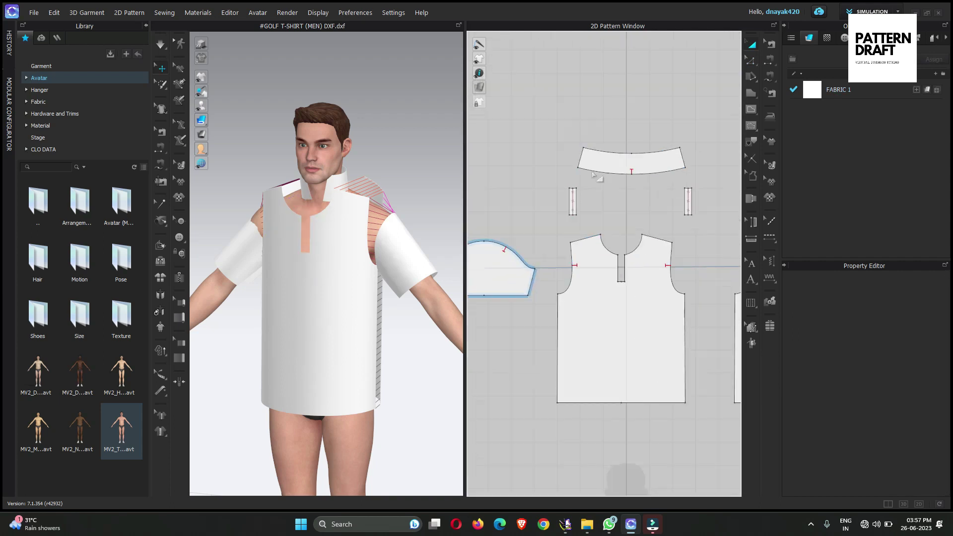
Step: Move the left placket strip inward above the front neckline and replace the right strip with a pasted copy of it
{"action": "scroll", "coordinate": [579, 203], "scroll_direction": "up", "scroll_amount": 4}
{"action": "left_click_drag", "start_coordinate": [574, 208], "coordinate": [648, 226]}
{"action": "middle_click_drag", "start_coordinate": [650, 226], "coordinate": [567, 261]}
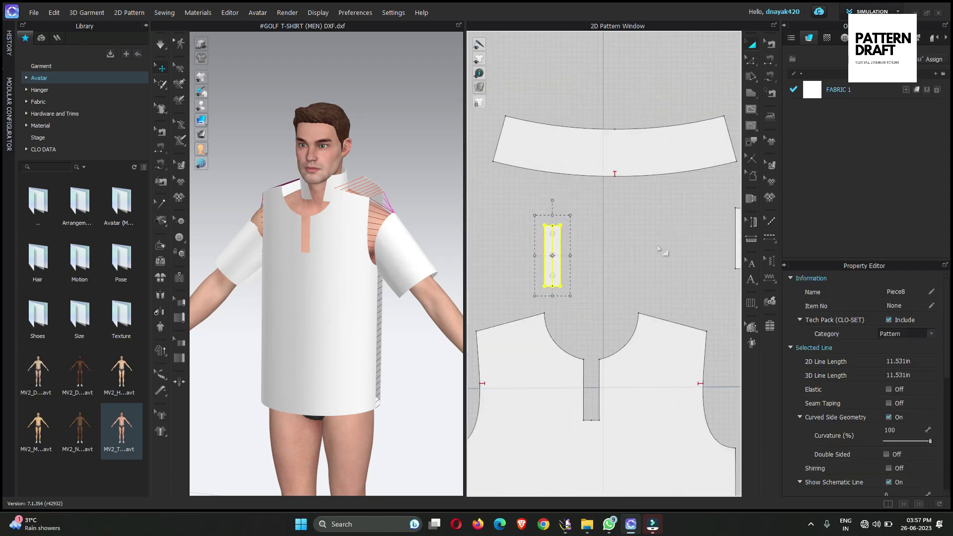
{"action": "key", "text": "ctrl+c"}
{"action": "key", "text": "ctrl+v"}
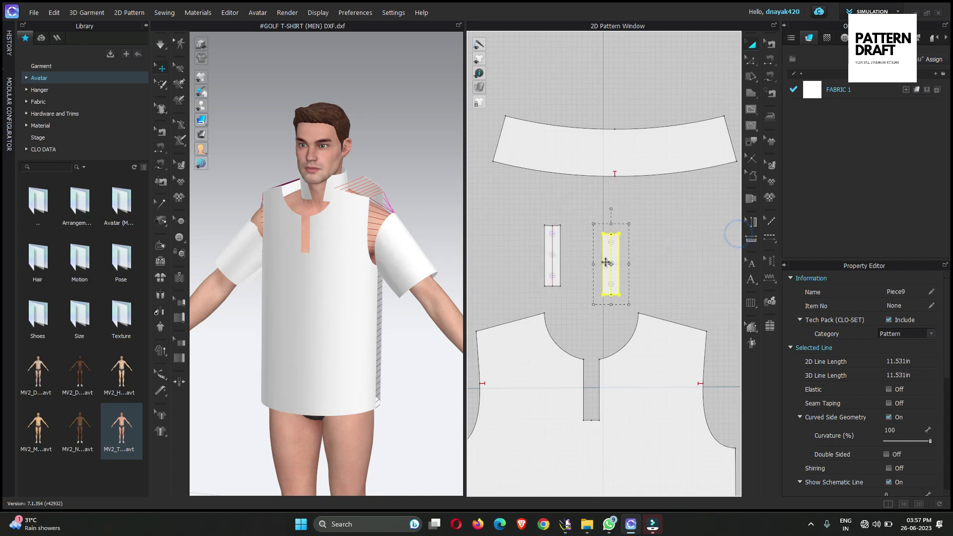
{"action": "left_click", "coordinate": [604, 263]}
Step: Move the left placket strip level with its copy so both sit side by side above the front opening
{"action": "scroll", "coordinate": [597, 279], "scroll_direction": "up", "scroll_amount": 3}
{"action": "middle_click_drag", "start_coordinate": [597, 278], "coordinate": [571, 191]}
{"action": "left_click_drag", "start_coordinate": [546, 184], "coordinate": [592, 198]}
{"action": "left_click", "coordinate": [594, 243]}
{"action": "scroll", "coordinate": [643, 247], "scroll_direction": "down", "scroll_amount": 2}
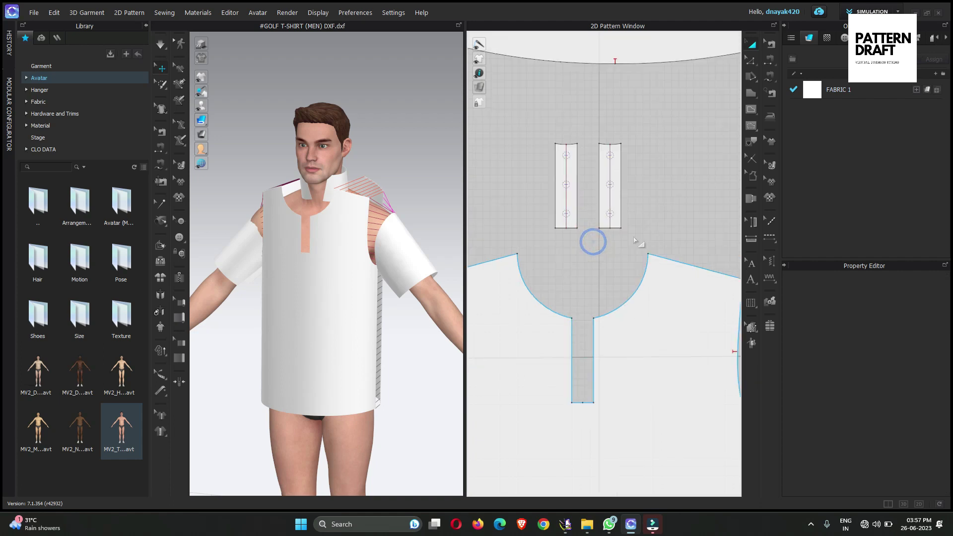
Step: Sew the left placket strip's left and bottom edges to the left and bottom edges of the front opening with Free Sewing
{"action": "left_click", "coordinate": [770, 76]}
{"action": "left_click", "coordinate": [556, 145]}
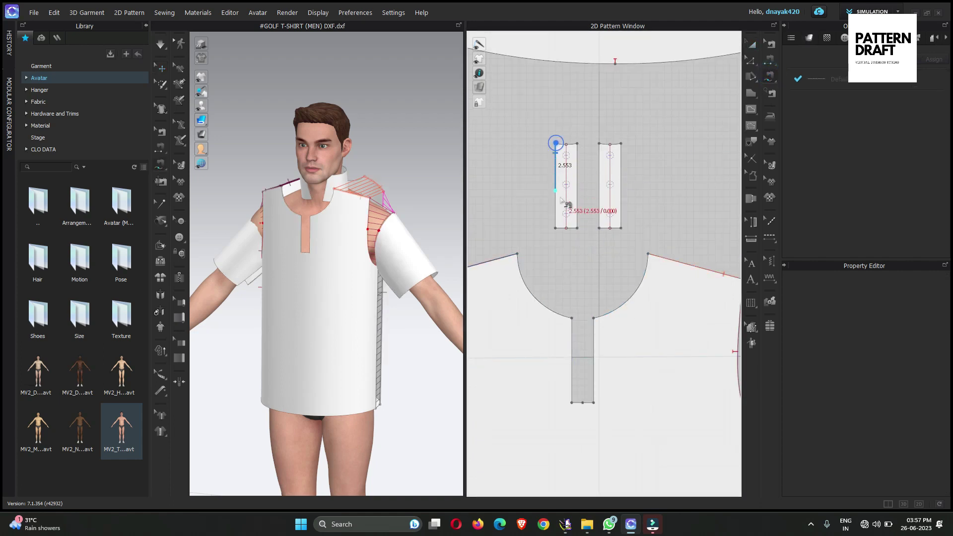
{"action": "left_click", "coordinate": [576, 228]}
{"action": "left_click", "coordinate": [572, 317]}
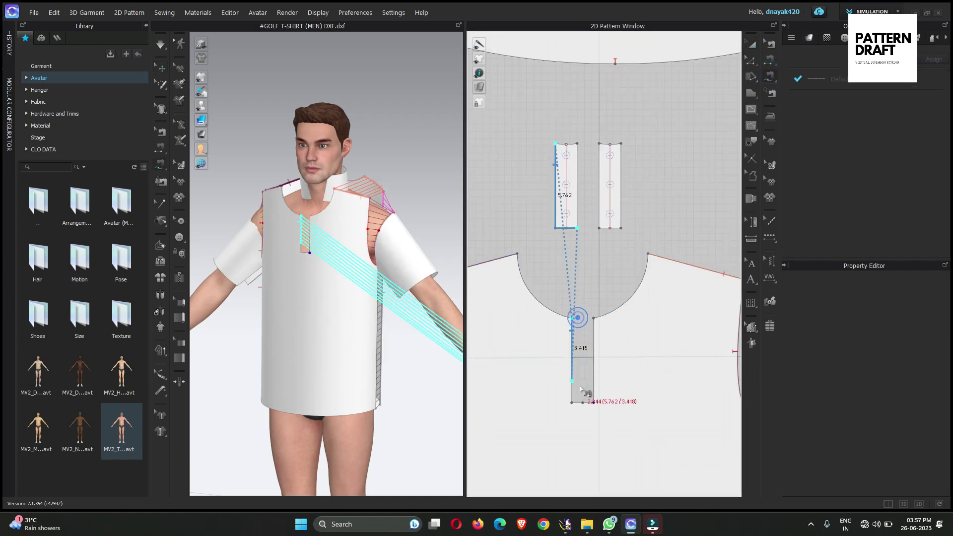
{"action": "left_click", "coordinate": [595, 404]}
Step: Sew the right placket strip's right and bottom edges to the right and bottom edges of the front opening
{"action": "left_click", "coordinate": [621, 144]}
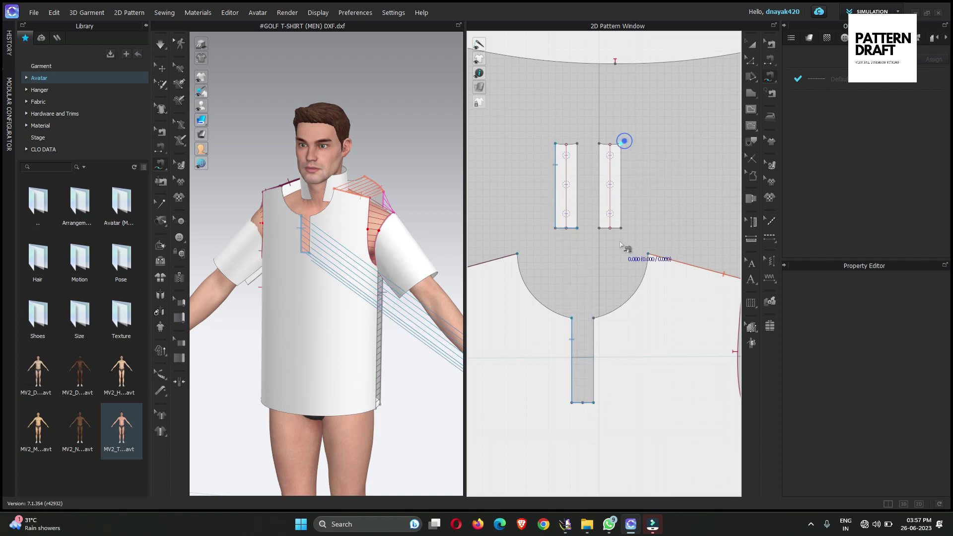
{"action": "left_click", "coordinate": [599, 228]}
{"action": "left_click", "coordinate": [593, 317]}
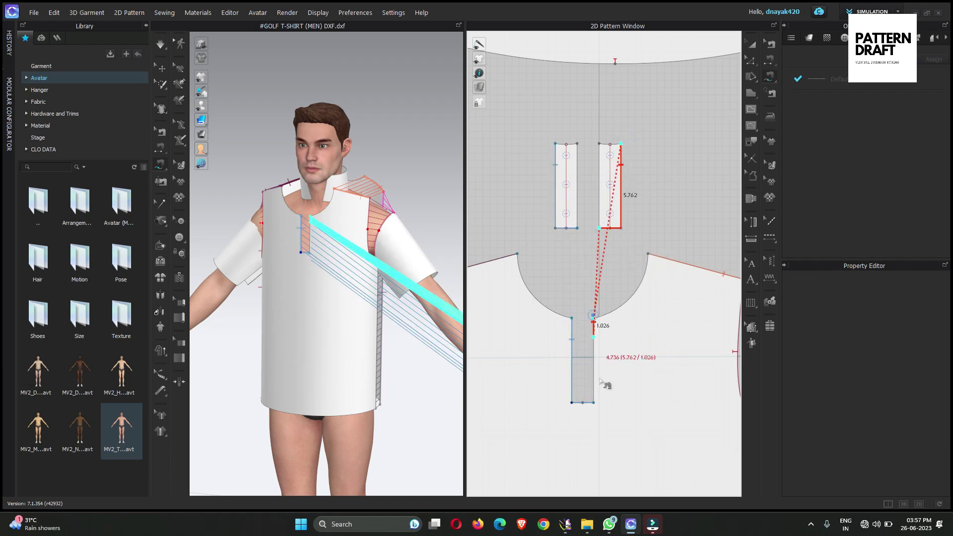
{"action": "left_click", "coordinate": [572, 402]}
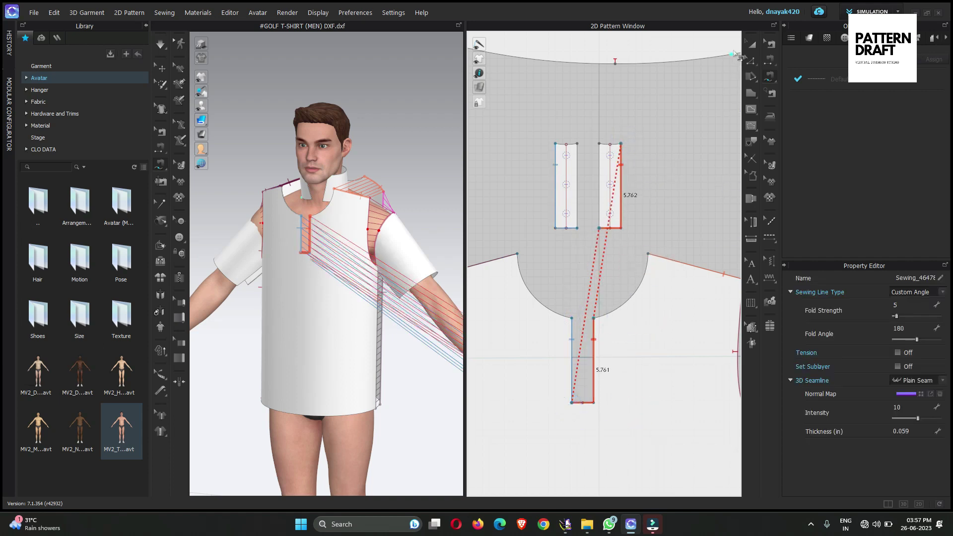
Step: Show the avatar's arrangement points and place both placket strips at the centre-front chest point
{"action": "left_click", "coordinate": [751, 44]}
{"action": "left_click", "coordinate": [575, 171]}
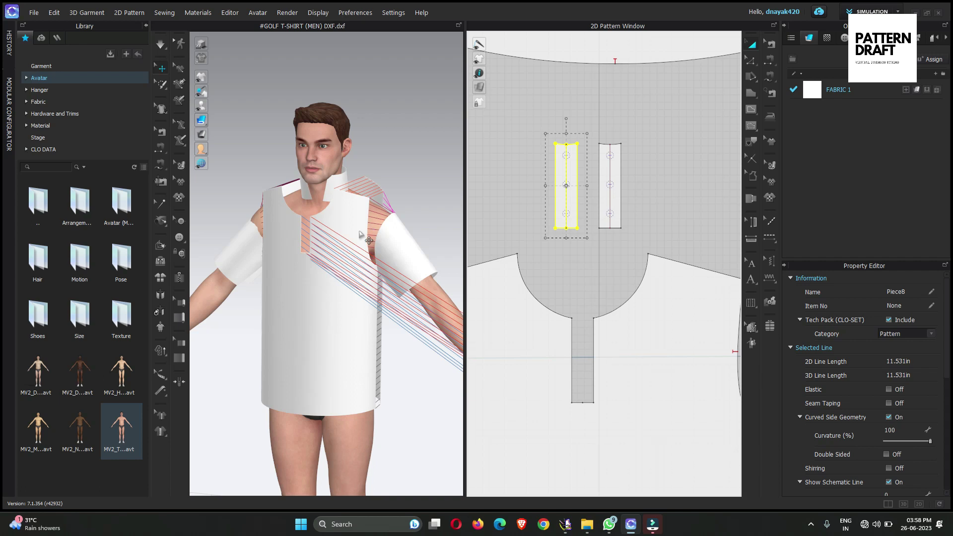
{"action": "mouse_move", "coordinate": [203, 103]}
{"action": "left_click", "coordinate": [240, 106]}
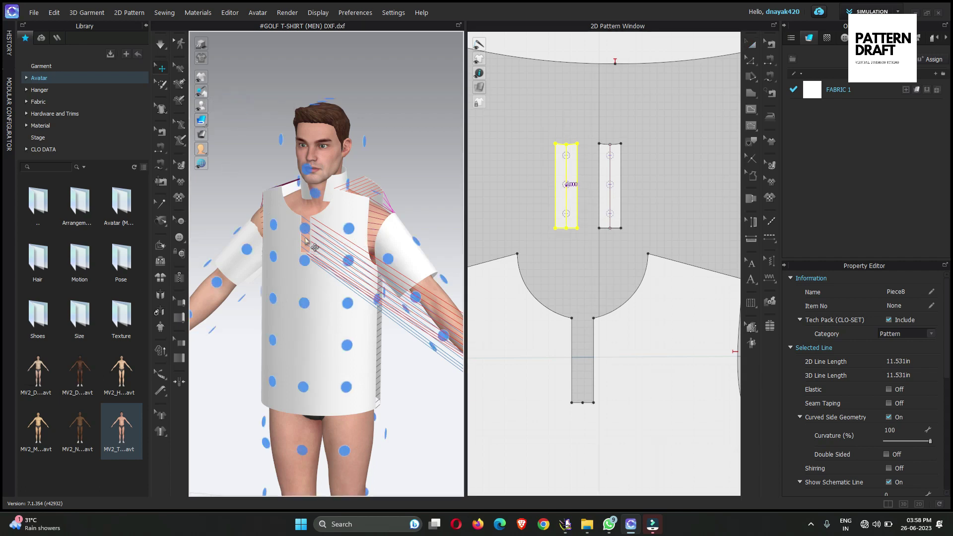
{"action": "key", "text": "a"}
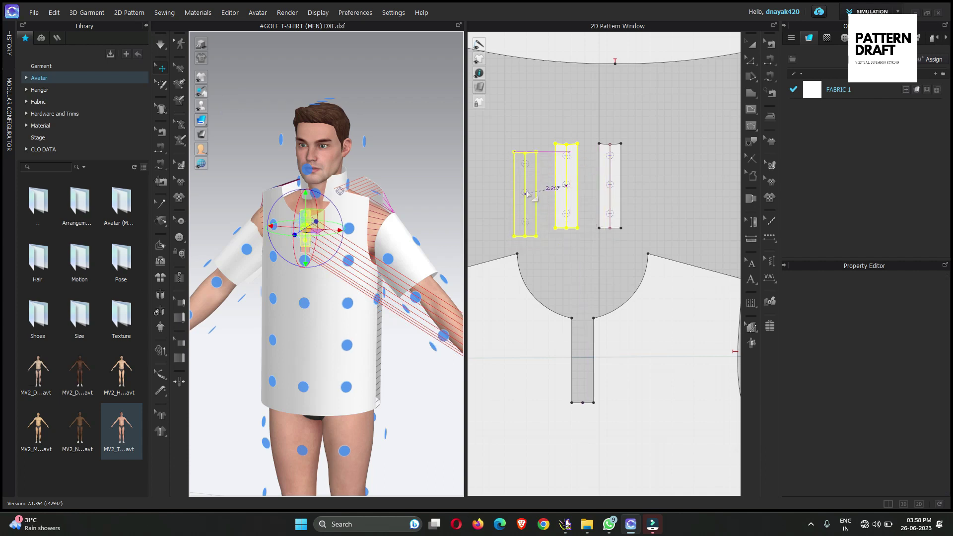
{"action": "left_click", "coordinate": [616, 184]}
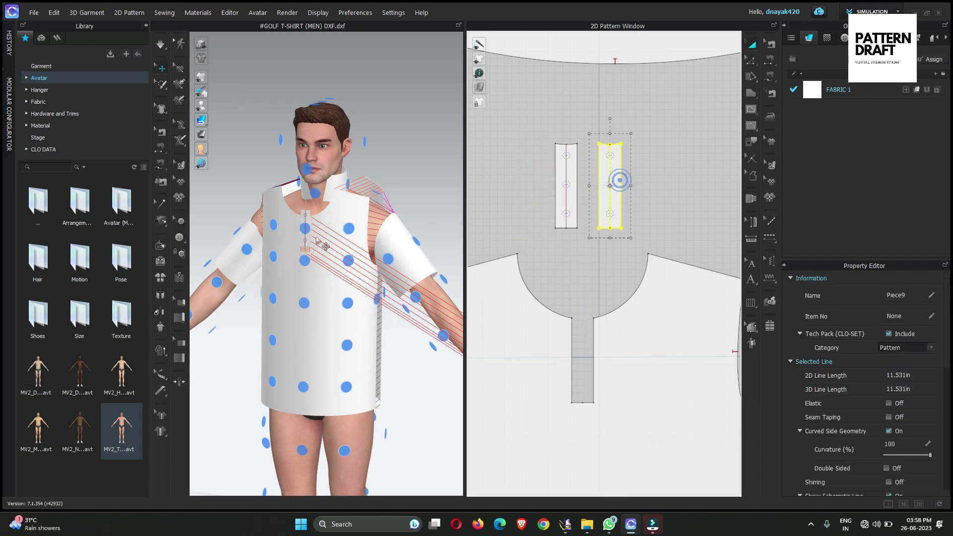
{"action": "left_click", "coordinate": [565, 134]}
Step: Start a one-to-many free seam with the collar's whole lower edge, from corner to corner, as its first side
{"action": "scroll", "coordinate": [566, 134], "scroll_direction": "down", "scroll_amount": 3}
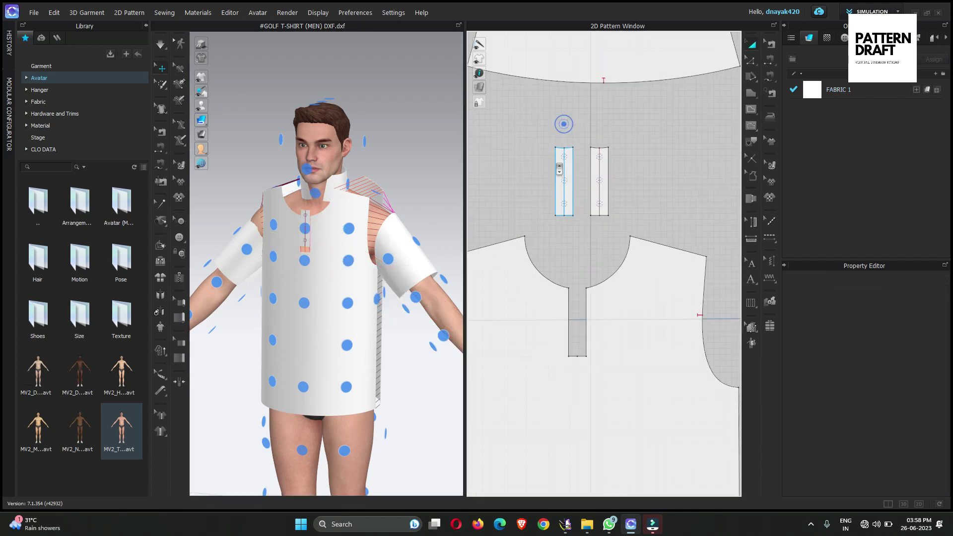
{"action": "left_click", "coordinate": [768, 79]}
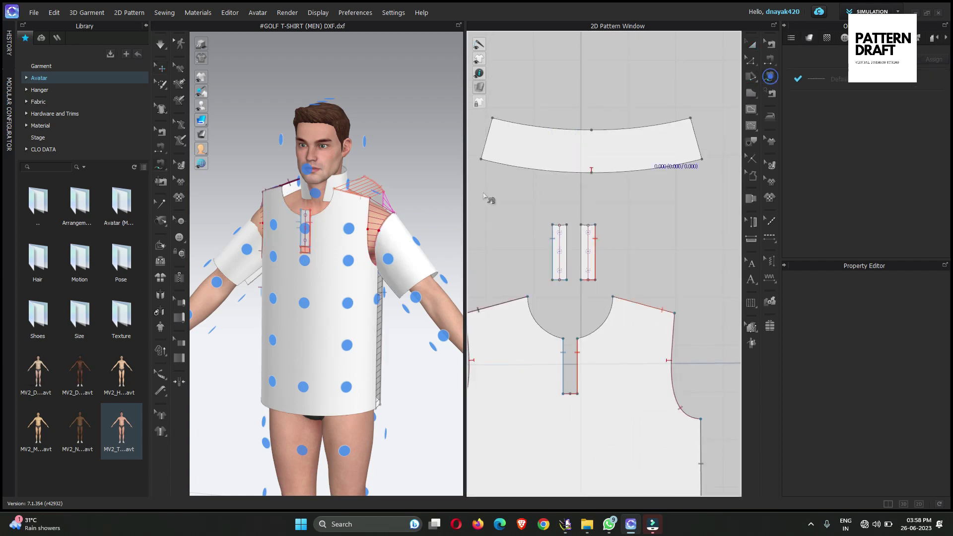
{"action": "scroll", "coordinate": [328, 260], "scroll_direction": "up", "scroll_amount": 6}
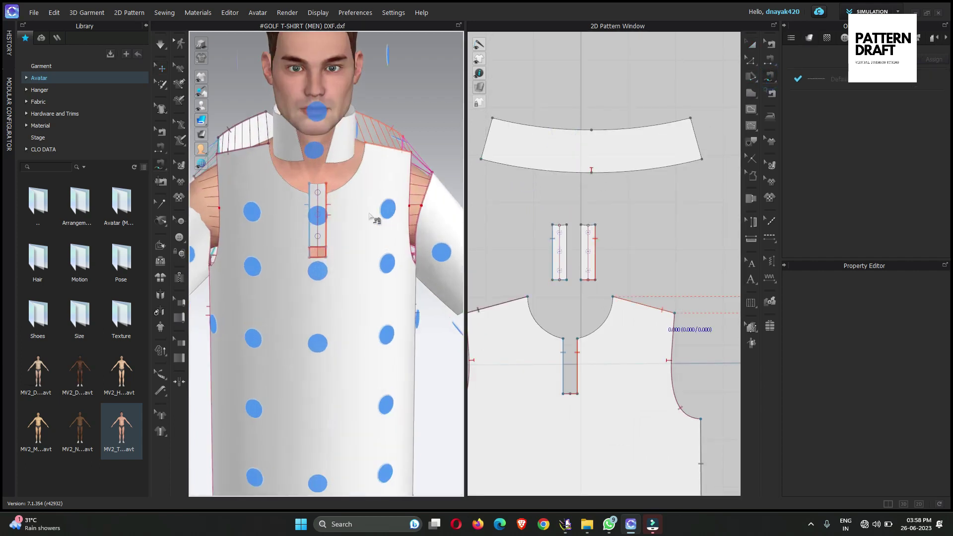
{"action": "right_click_drag", "start_coordinate": [328, 260], "coordinate": [340, 263]}
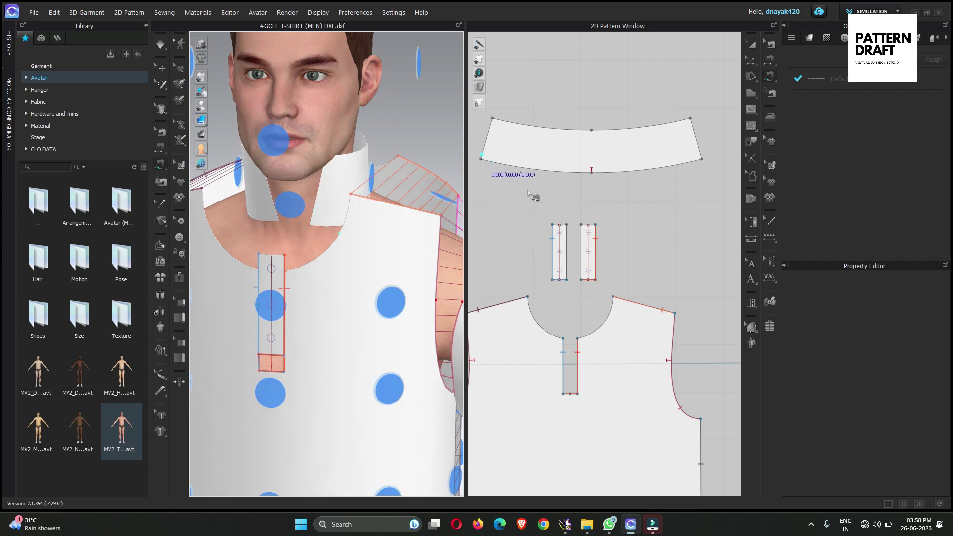
{"action": "left_click", "coordinate": [481, 159]}
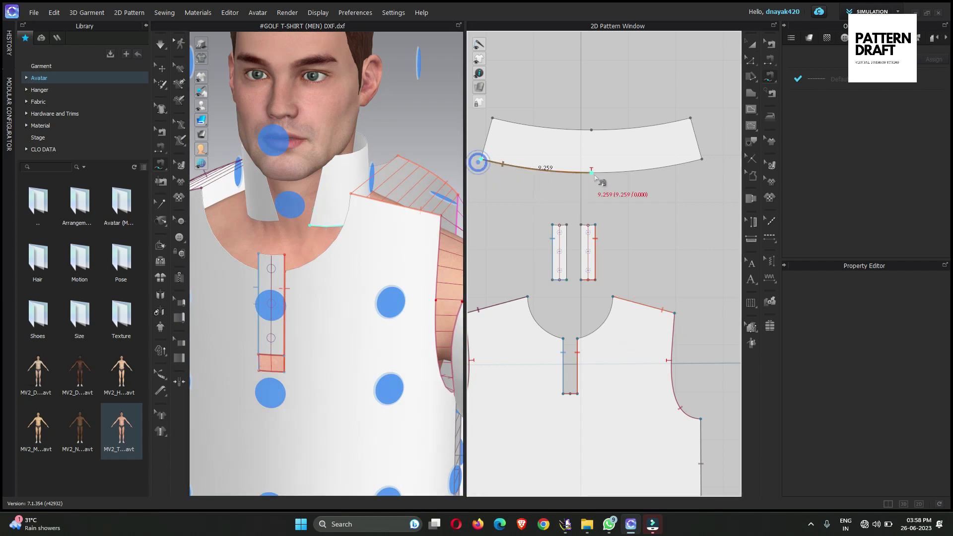
{"action": "left_click", "coordinate": [705, 161]}
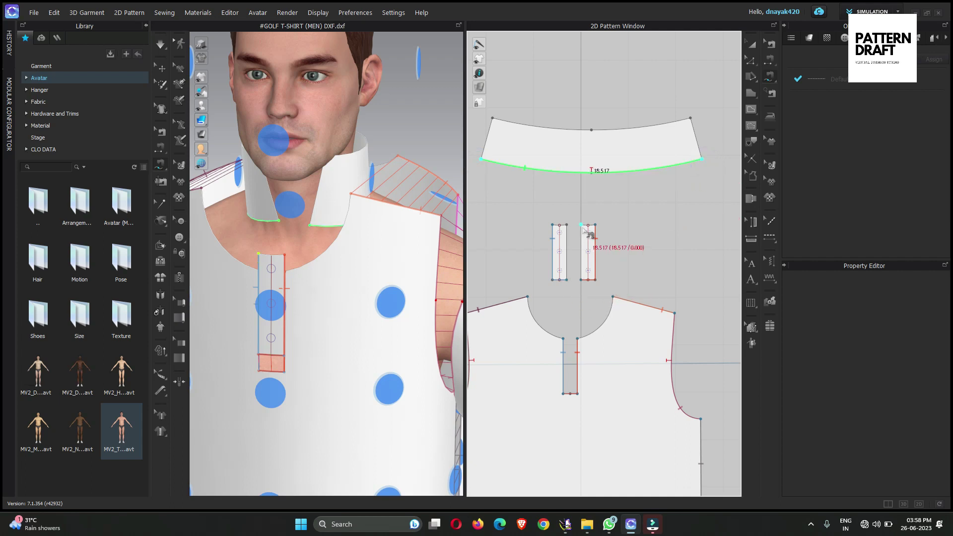
Step: Add the right placket strip's top edge, right front neckline, back neckline and left front neckline as the collar seam's matching segments
{"action": "left_click", "coordinate": [581, 225]}
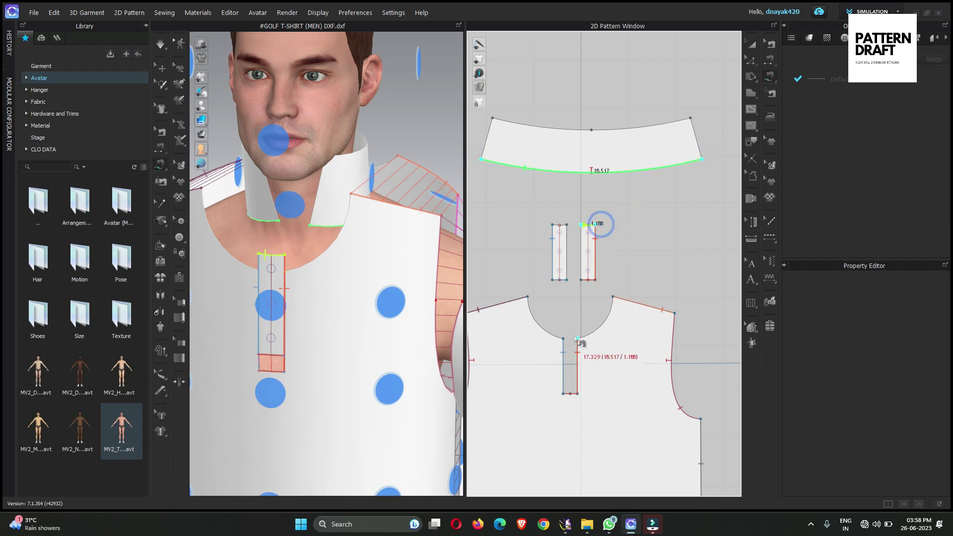
{"action": "left_click", "coordinate": [613, 297]}
{"action": "scroll", "coordinate": [623, 300], "scroll_direction": "down", "scroll_amount": 5}
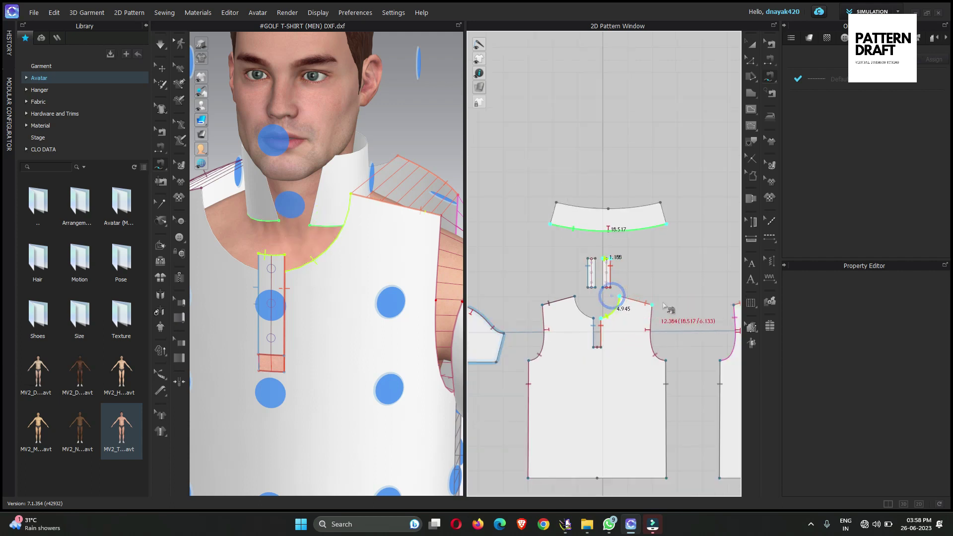
{"action": "middle_click_drag", "start_coordinate": [678, 301], "coordinate": [645, 309]}
{"action": "left_click", "coordinate": [642, 315]}
{"action": "scroll", "coordinate": [535, 287], "scroll_direction": "up", "scroll_amount": 4}
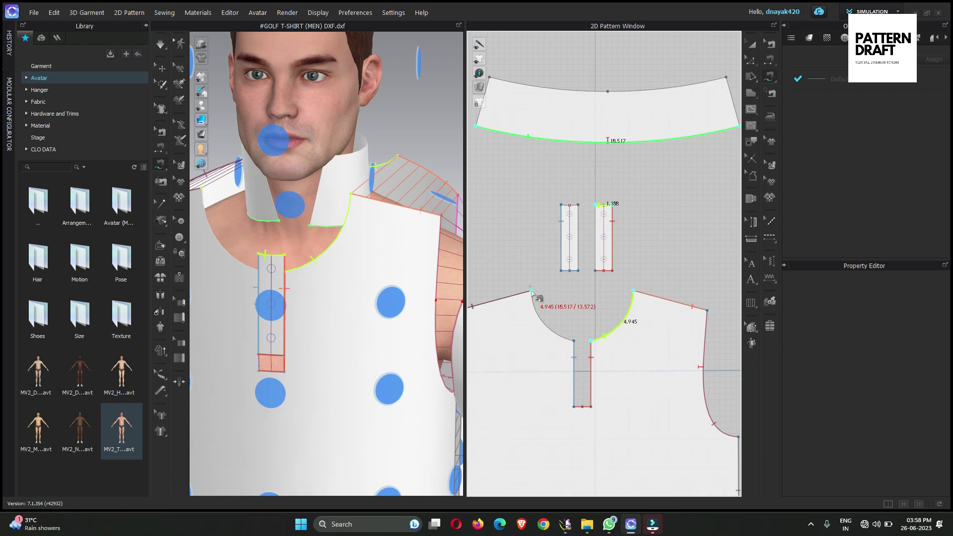
{"action": "left_click", "coordinate": [531, 293]}
{"action": "left_click", "coordinate": [575, 340]}
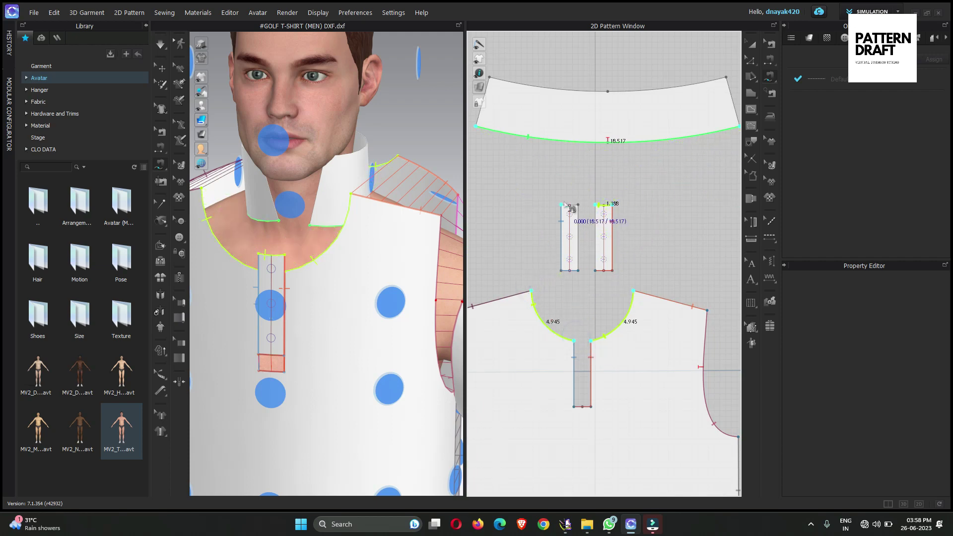
Step: Add the left half of the left placket strip's top edge to the collar seam and complete the seam
{"action": "left_click", "coordinate": [570, 204]}
{"action": "scroll", "coordinate": [573, 206], "scroll_direction": "up", "scroll_amount": 5}
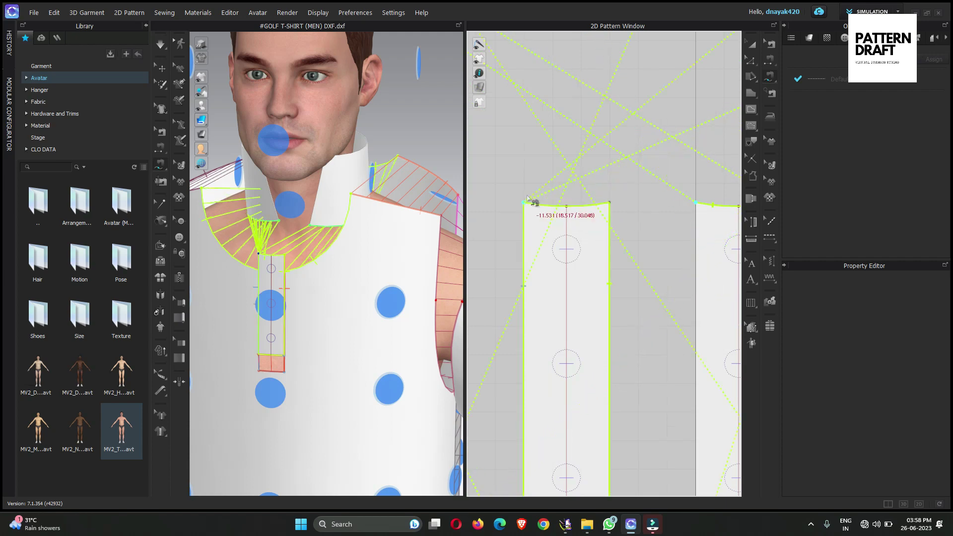
{"action": "left_click", "coordinate": [548, 230]}
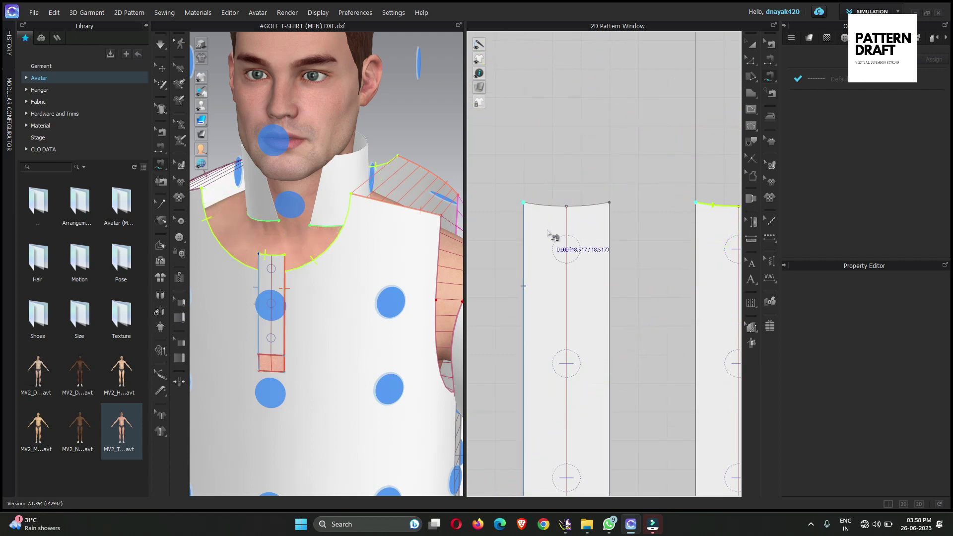
{"action": "left_click", "coordinate": [553, 217]}
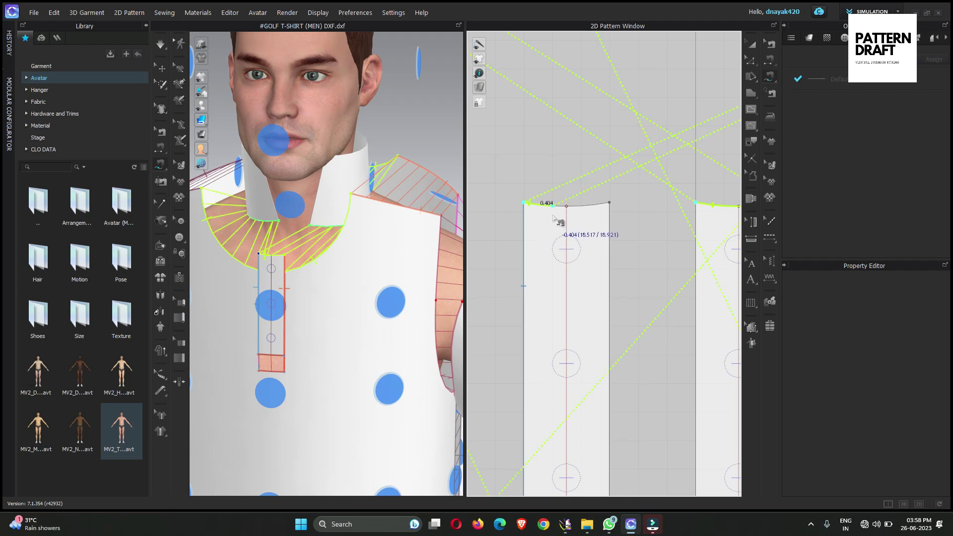
{"action": "left_click", "coordinate": [565, 211]}
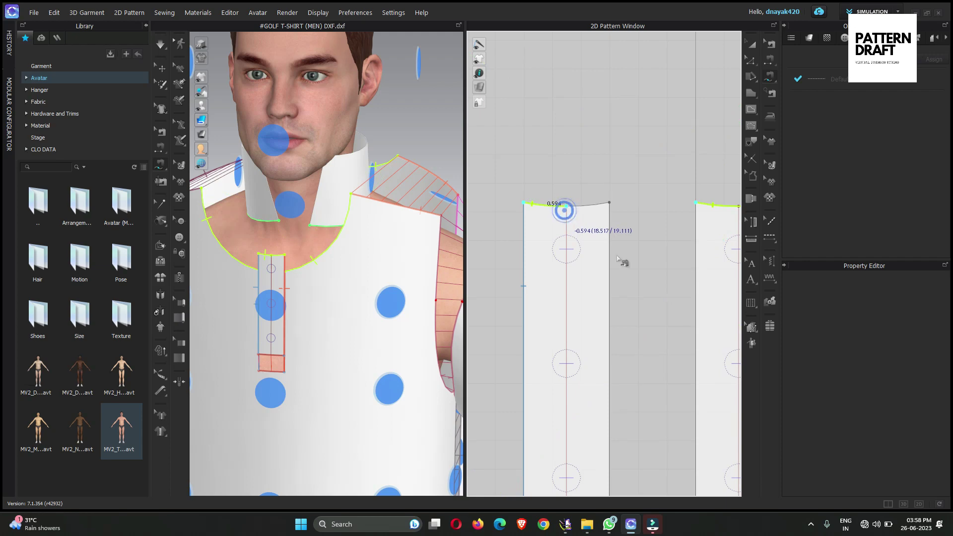
{"action": "key", "text": "Return"}
Step: Move the collar seam's start on the right placket strip to the strip's centre line, so it covers only the right half
{"action": "scroll", "coordinate": [650, 231], "scroll_direction": "down", "scroll_amount": 3}
{"action": "middle_click_drag", "start_coordinate": [677, 222], "coordinate": [632, 232]}
{"action": "scroll", "coordinate": [629, 230], "scroll_direction": "up", "scroll_amount": 3}
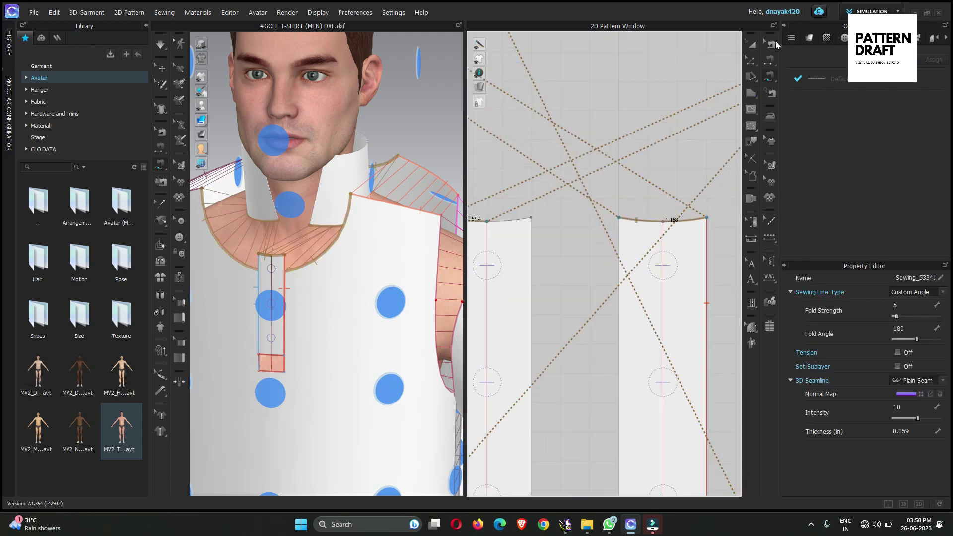
{"action": "left_click", "coordinate": [774, 44]}
{"action": "left_click", "coordinate": [619, 218]}
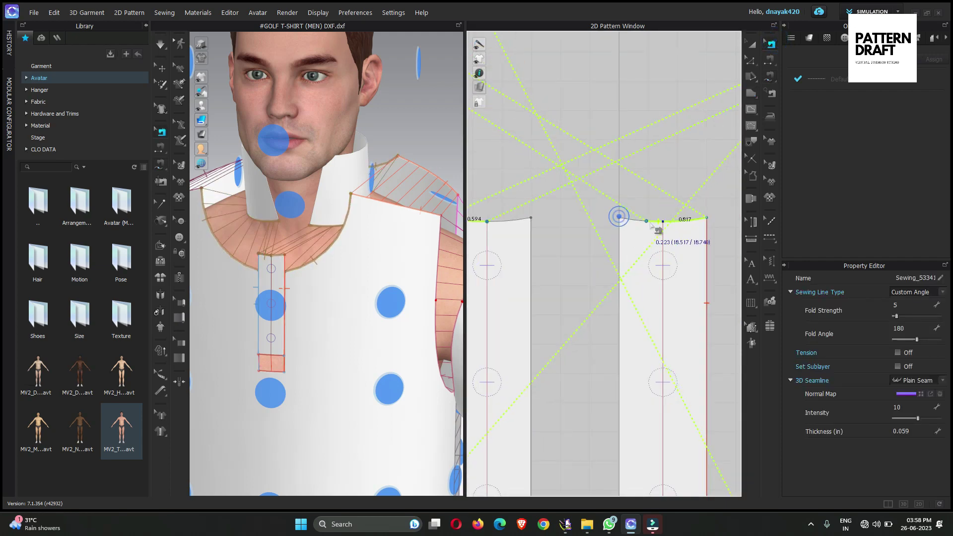
{"action": "left_click", "coordinate": [670, 229]}
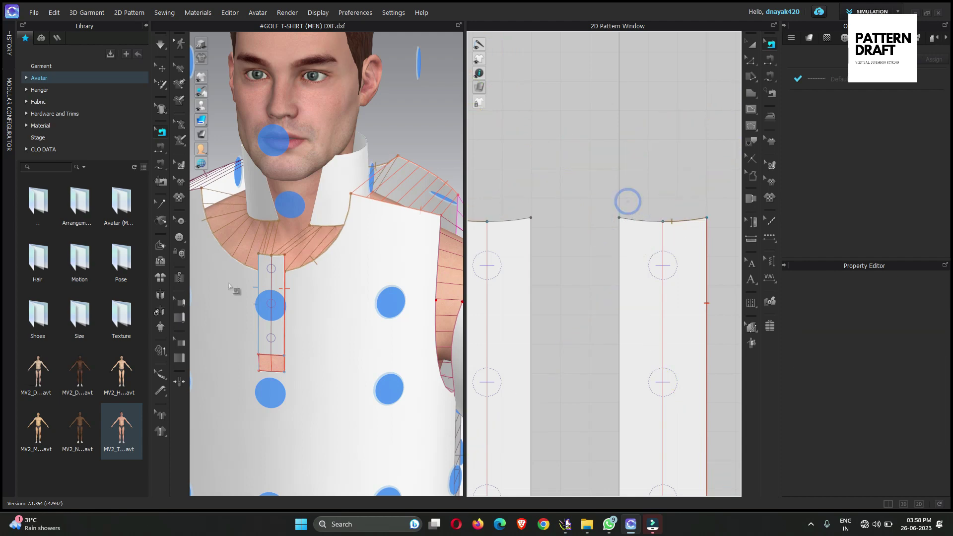
Step: Sew the sleeve's two short underarm edges together with a free seam, each from underarm corner to hem corner
{"action": "right_click_drag", "start_coordinate": [236, 291], "coordinate": [339, 310]}
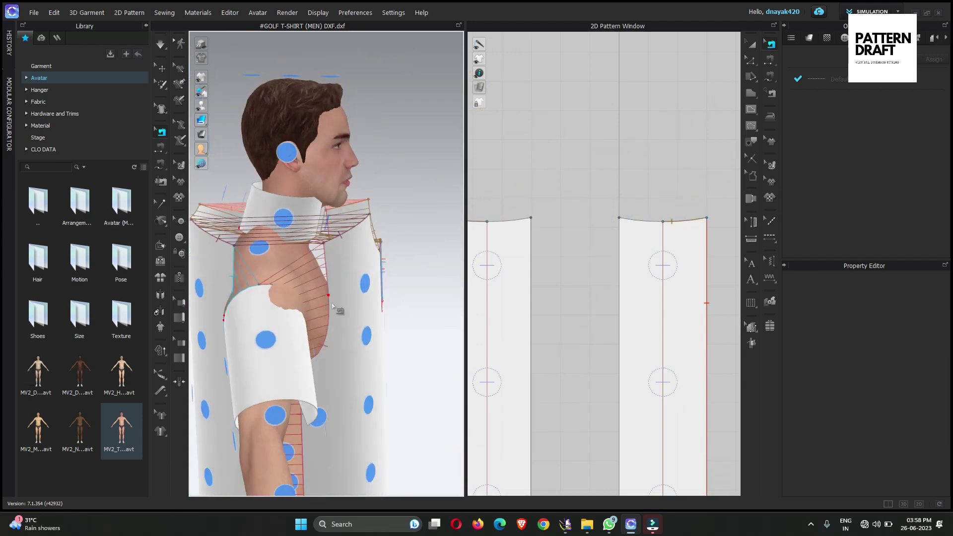
{"action": "scroll", "coordinate": [365, 347], "scroll_direction": "down", "scroll_amount": 3}
{"action": "left_click", "coordinate": [770, 72]}
{"action": "scroll", "coordinate": [579, 253], "scroll_direction": "down", "scroll_amount": 6}
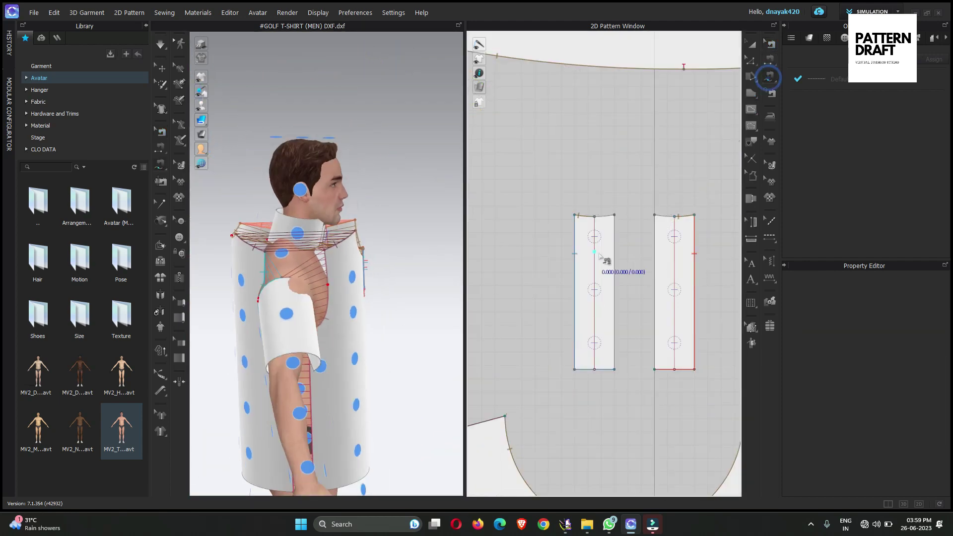
{"action": "right_click_drag", "start_coordinate": [567, 370], "coordinate": [608, 331]}
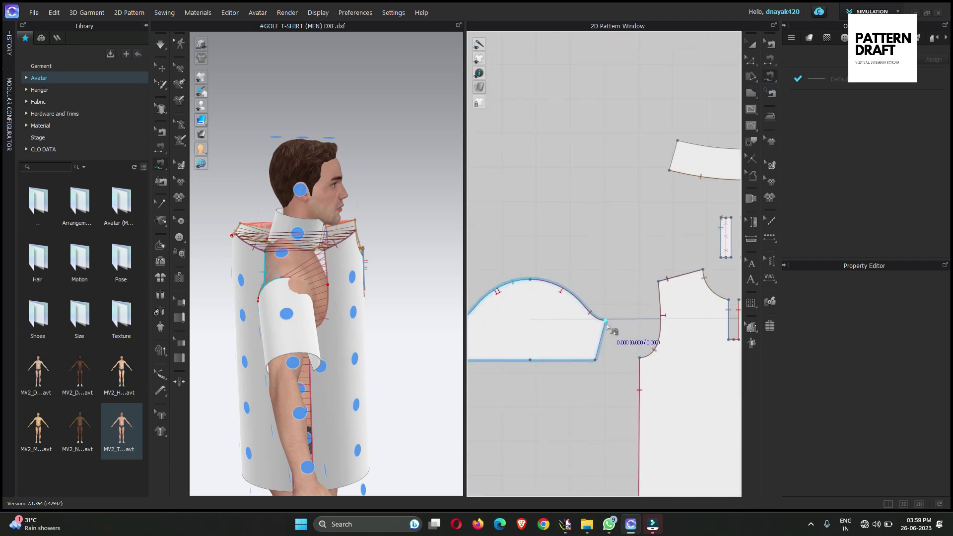
{"action": "left_click", "coordinate": [606, 322]}
{"action": "left_click", "coordinate": [596, 360]}
{"action": "scroll", "coordinate": [623, 351], "scroll_direction": "down", "scroll_amount": 2}
{"action": "middle_click_drag", "start_coordinate": [623, 350], "coordinate": [689, 334]}
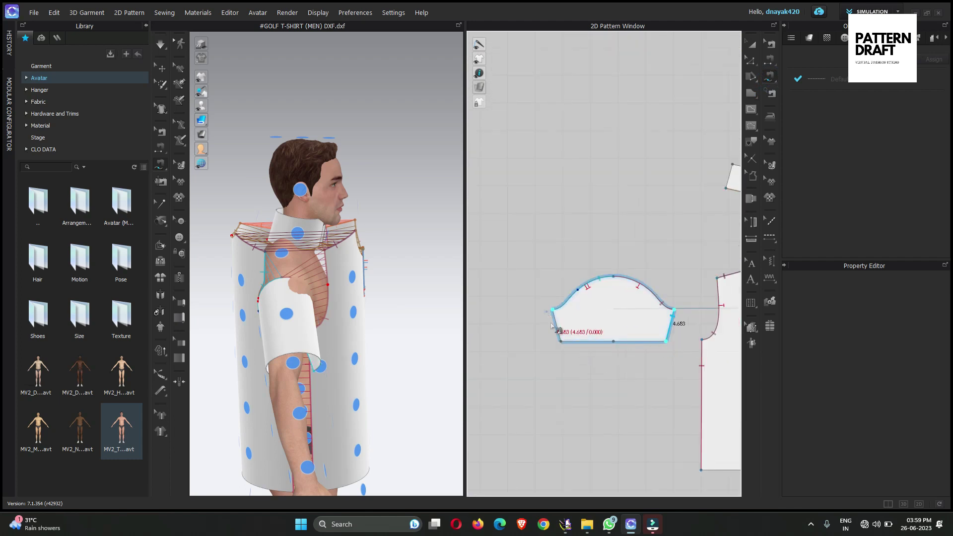
{"action": "left_click", "coordinate": [559, 341]}
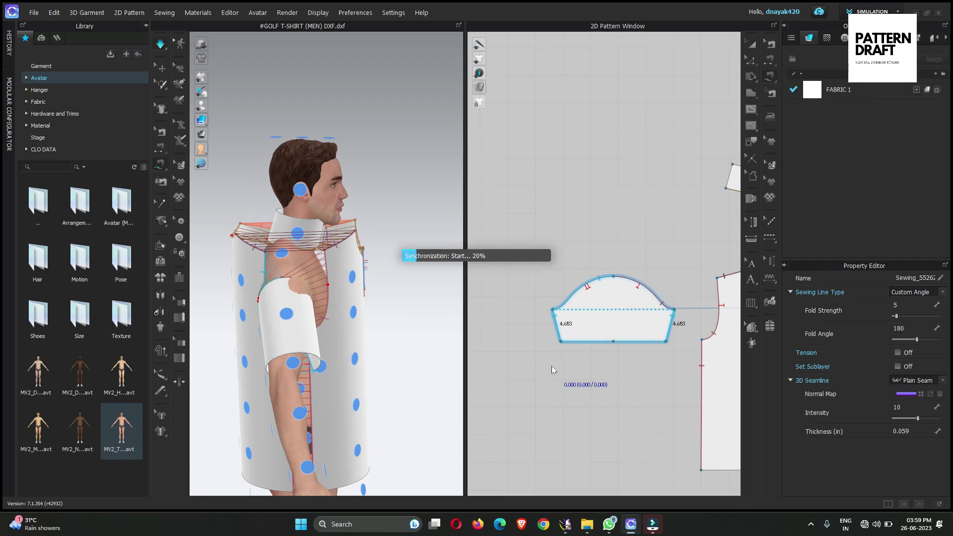
Step: Run the simulation in two passes so the sewn T-shirt drapes on the avatar, stopping it after each pass
{"action": "key", "text": "space"}
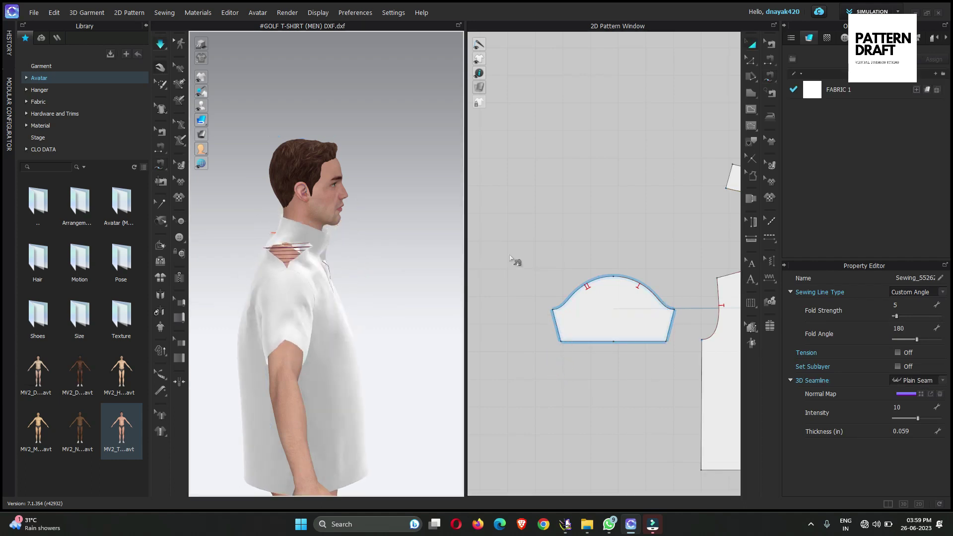
{"action": "key", "text": "space"}
{"action": "right_click_drag", "start_coordinate": [406, 275], "coordinate": [358, 323]}
{"action": "scroll", "coordinate": [308, 304], "scroll_direction": "up", "scroll_amount": 5}
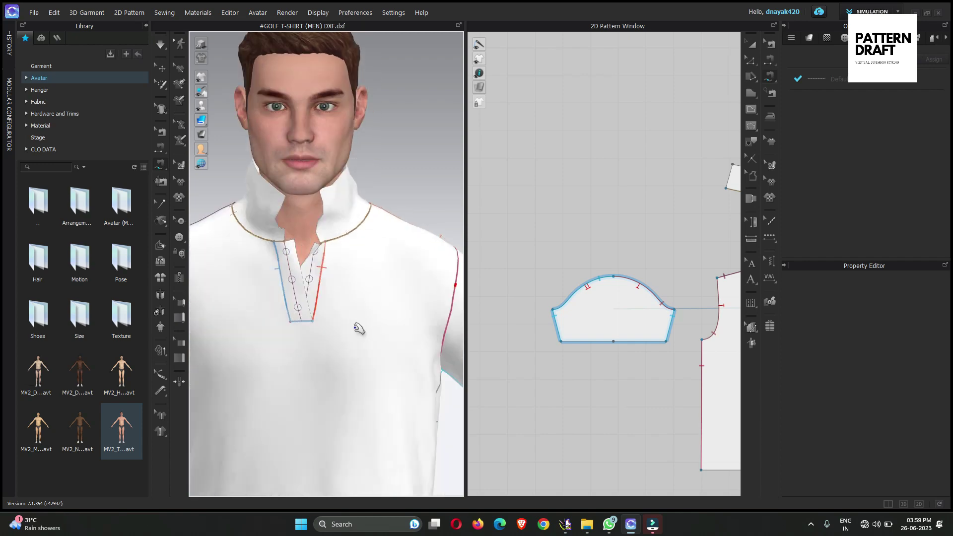
{"action": "key", "text": "space"}
{"action": "key", "text": "space"}
{"action": "scroll", "coordinate": [359, 328], "scroll_direction": "down", "scroll_amount": 5}
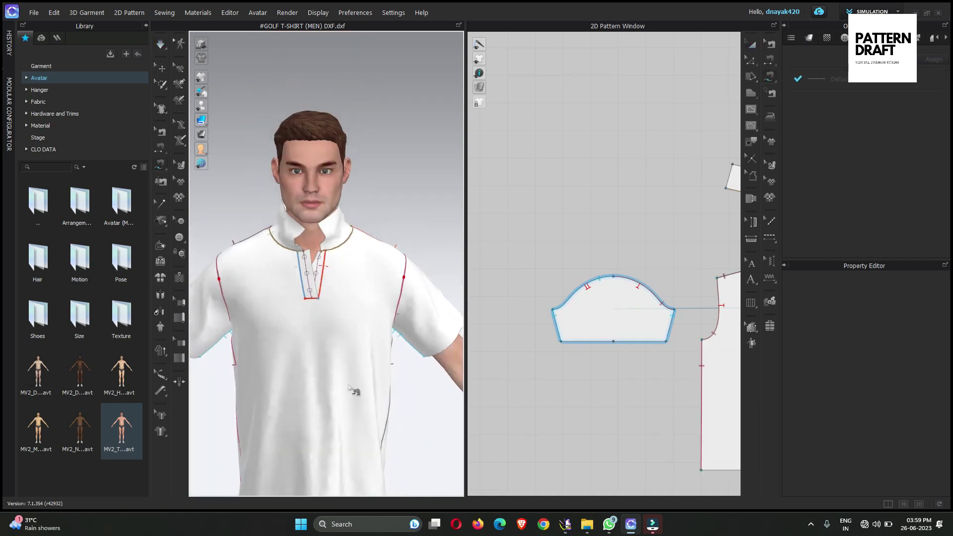
Step: Strengthen both placket strips at the front neck opening
{"action": "right_click_drag", "start_coordinate": [379, 277], "coordinate": [506, 212]}
{"action": "left_click", "coordinate": [753, 45]}
{"action": "scroll", "coordinate": [295, 291], "scroll_direction": "up", "scroll_amount": 8}
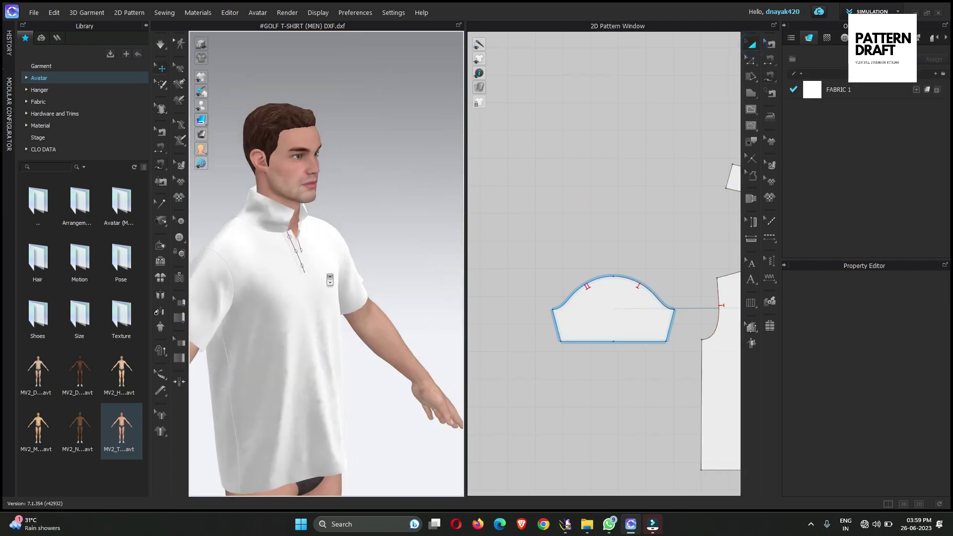
{"action": "left_click", "coordinate": [308, 265]}
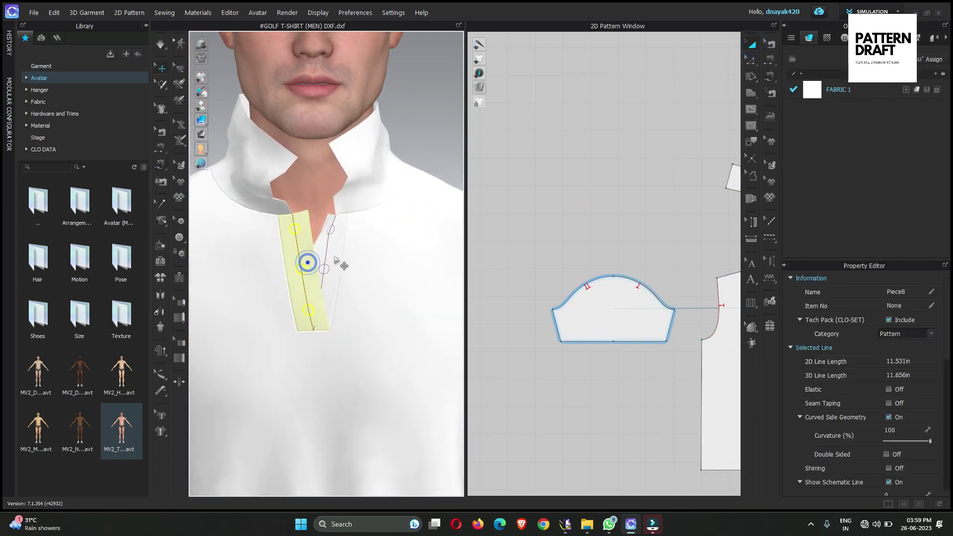
{"action": "key", "text": "ctrl+h"}
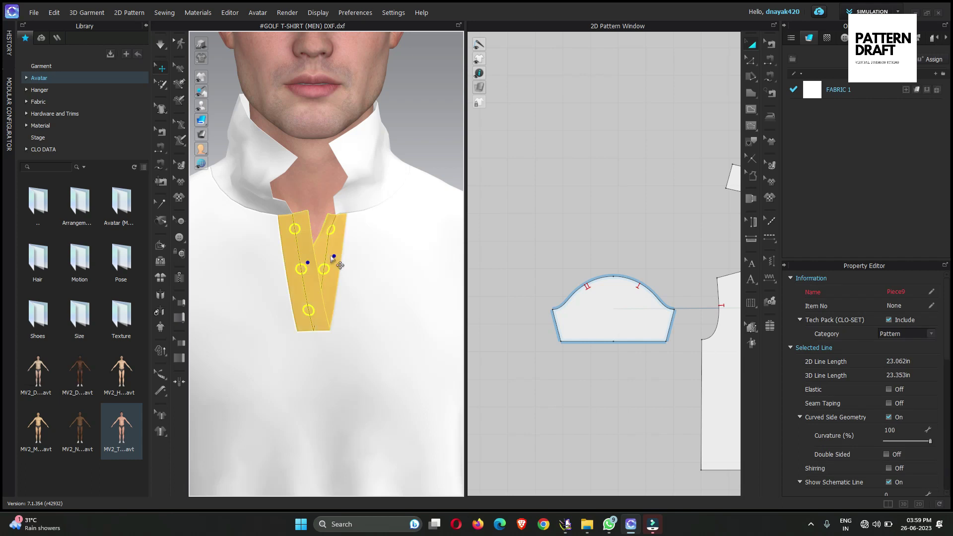
{"action": "scroll", "coordinate": [334, 255], "scroll_direction": "down", "scroll_amount": 8}
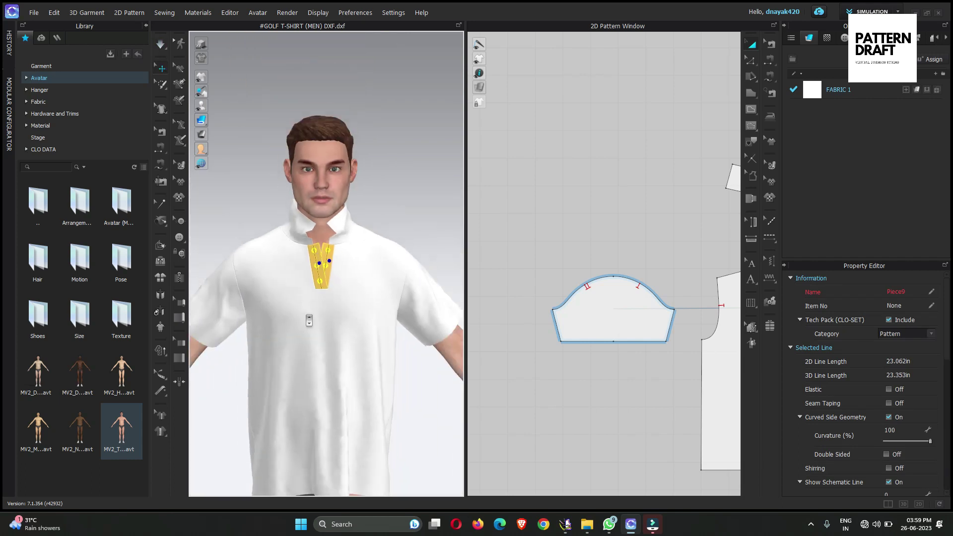
Step: Simulate the garment and pull the front body panel downward to straighten its drape
{"action": "scroll", "coordinate": [341, 266], "scroll_direction": "up", "scroll_amount": 3}
{"action": "left_click_drag", "start_coordinate": [349, 228], "coordinate": [347, 298]}
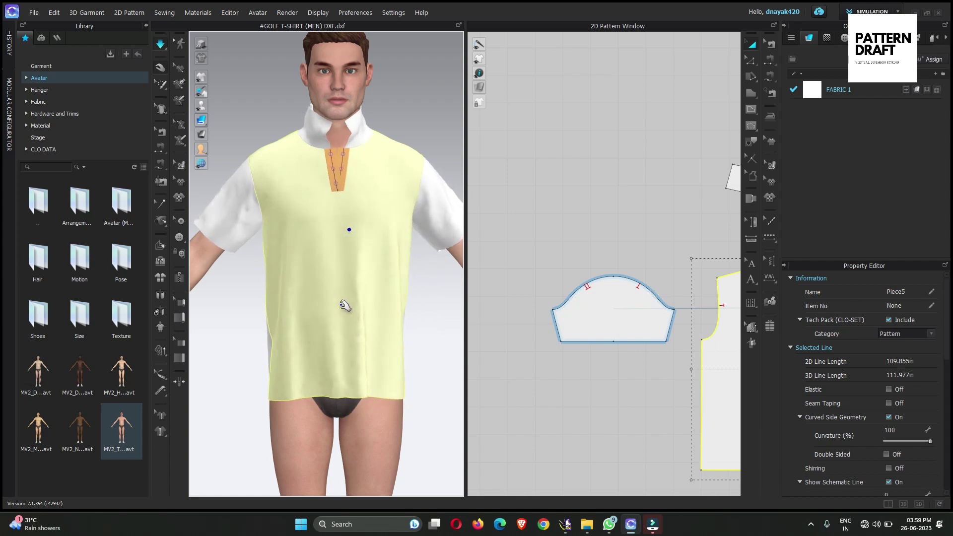
{"action": "scroll", "coordinate": [378, 270], "scroll_direction": "up", "scroll_amount": 4}
Step: Strengthen the collar and simulate it standing around the neck
{"action": "scroll", "coordinate": [306, 197], "scroll_direction": "down", "scroll_amount": 3}
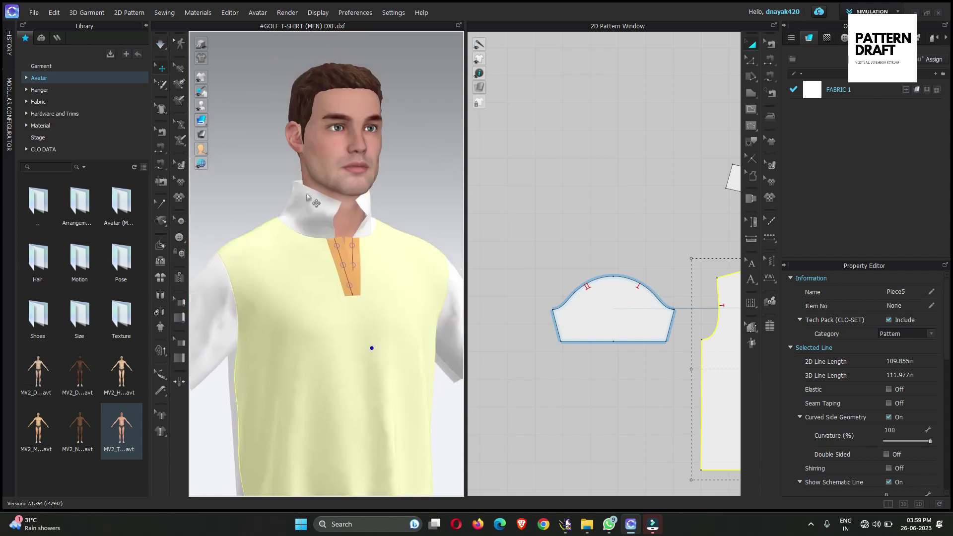
{"action": "left_click", "coordinate": [299, 208]}
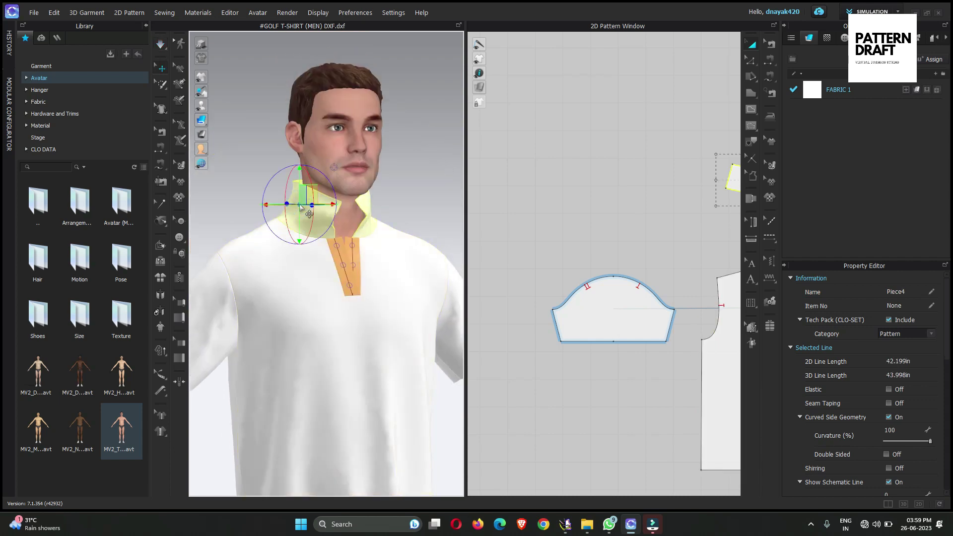
{"action": "left_click", "coordinate": [415, 195]}
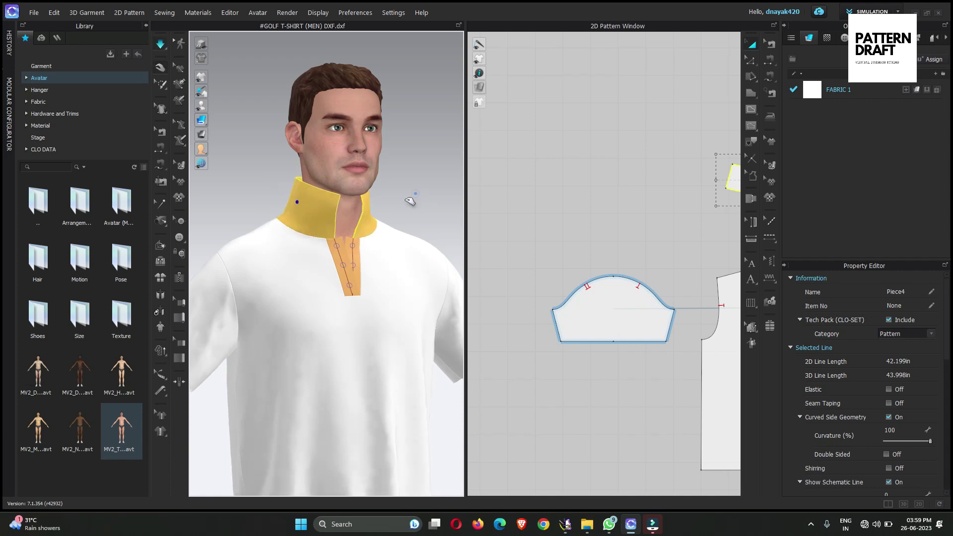
Step: Tug the back body panel during simulation to settle its drape, and stop the simulation
{"action": "scroll", "coordinate": [300, 315], "scroll_direction": "down", "scroll_amount": 3}
{"action": "right_click_drag", "start_coordinate": [299, 314], "coordinate": [413, 338]}
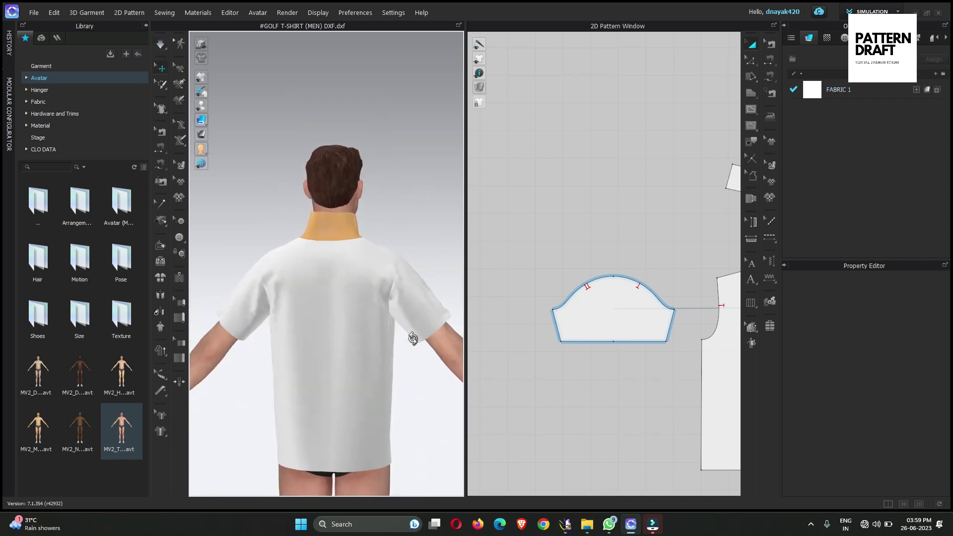
{"action": "left_click", "coordinate": [378, 369]}
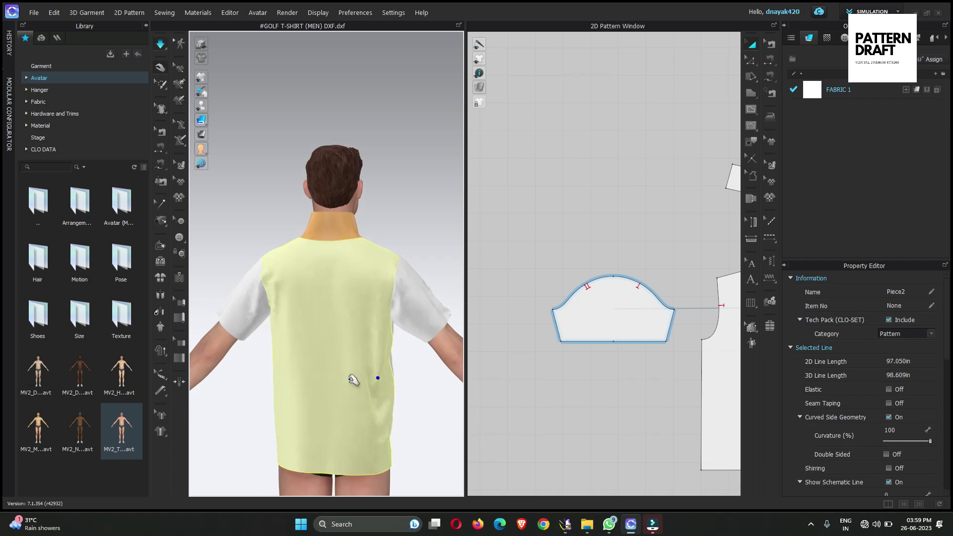
{"action": "key", "text": "space"}
Step: Draw a straight internal line about 18.27 in long across the collar pattern between its two lower corners
{"action": "right_click_drag", "start_coordinate": [284, 340], "coordinate": [480, 347]}
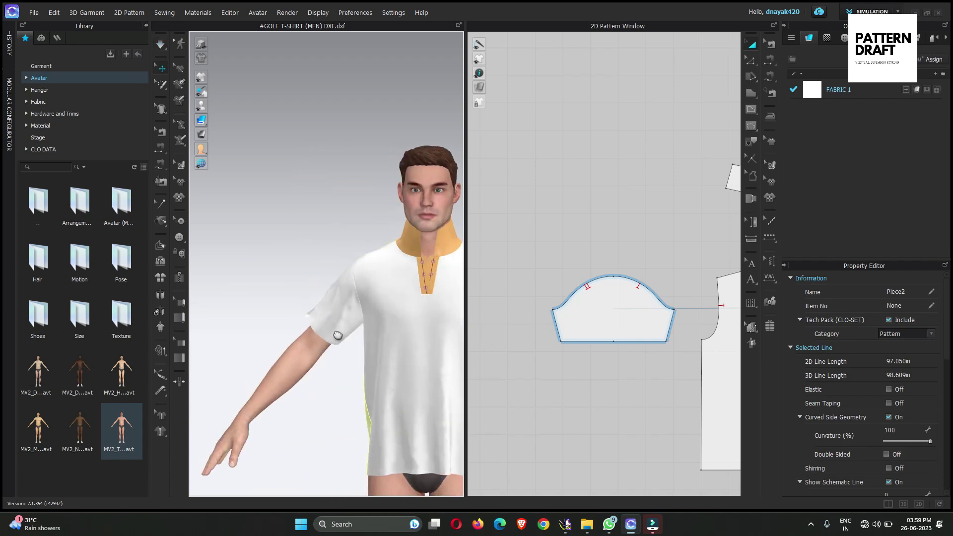
{"action": "middle_click_drag", "start_coordinate": [336, 334], "coordinate": [260, 305]}
{"action": "scroll", "coordinate": [325, 274], "scroll_direction": "up", "scroll_amount": 5}
{"action": "scroll", "coordinate": [330, 284], "scroll_direction": "down", "scroll_amount": 2}
{"action": "scroll", "coordinate": [663, 279], "scroll_direction": "down", "scroll_amount": 3}
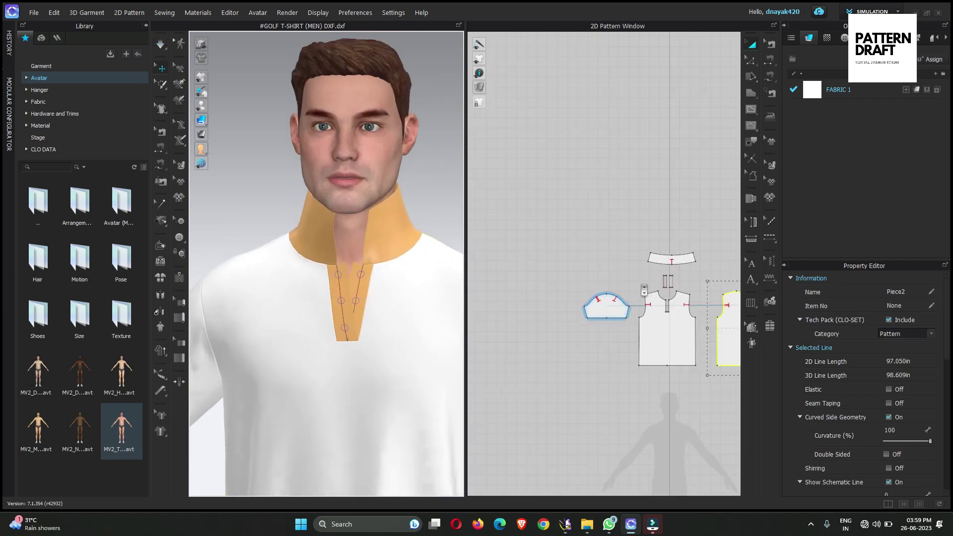
{"action": "scroll", "coordinate": [695, 270], "scroll_direction": "up", "scroll_amount": 4}
{"action": "scroll", "coordinate": [684, 275], "scroll_direction": "up", "scroll_amount": 2}
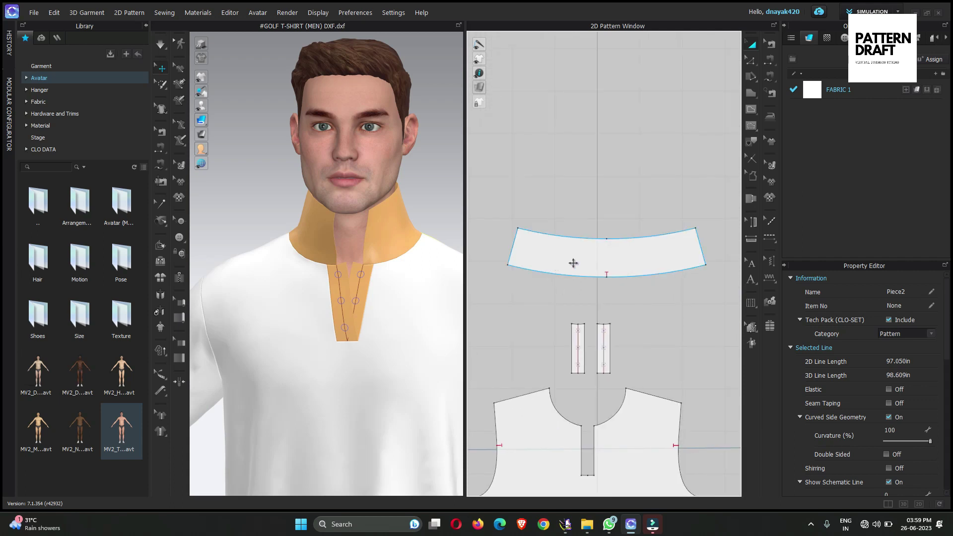
{"action": "key", "text": "z"}
{"action": "scroll", "coordinate": [506, 267], "scroll_direction": "up", "scroll_amount": 4}
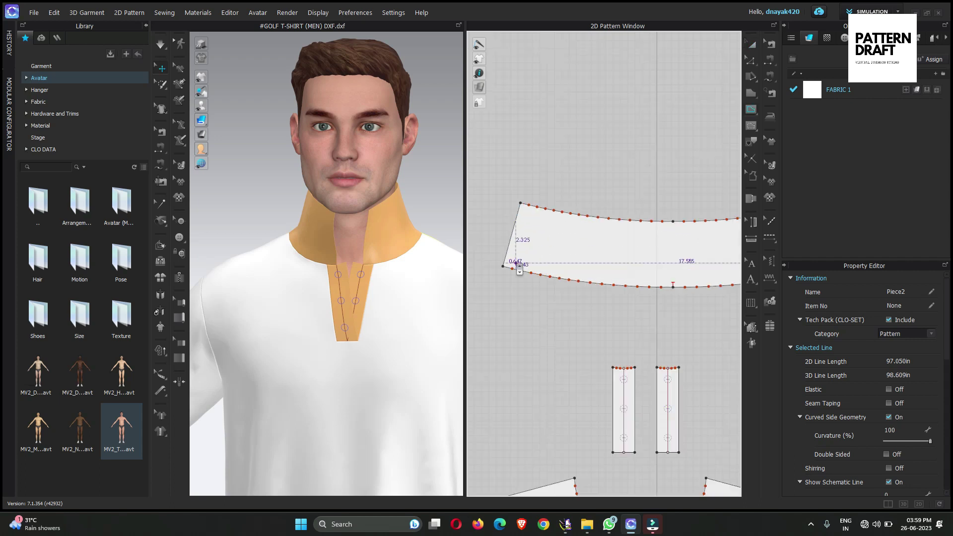
{"action": "scroll", "coordinate": [511, 270], "scroll_direction": "up", "scroll_amount": 3}
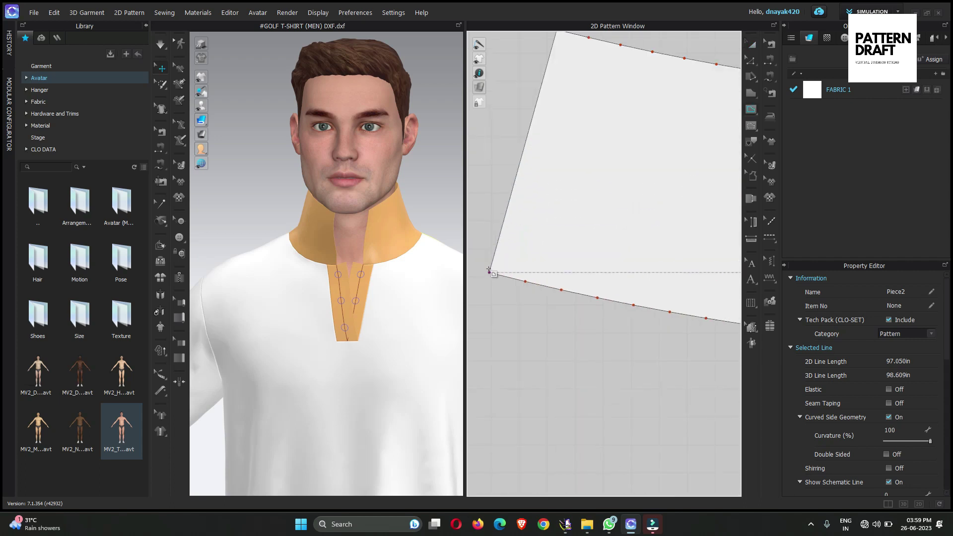
{"action": "scroll", "coordinate": [492, 266], "scroll_direction": "down", "scroll_amount": 6}
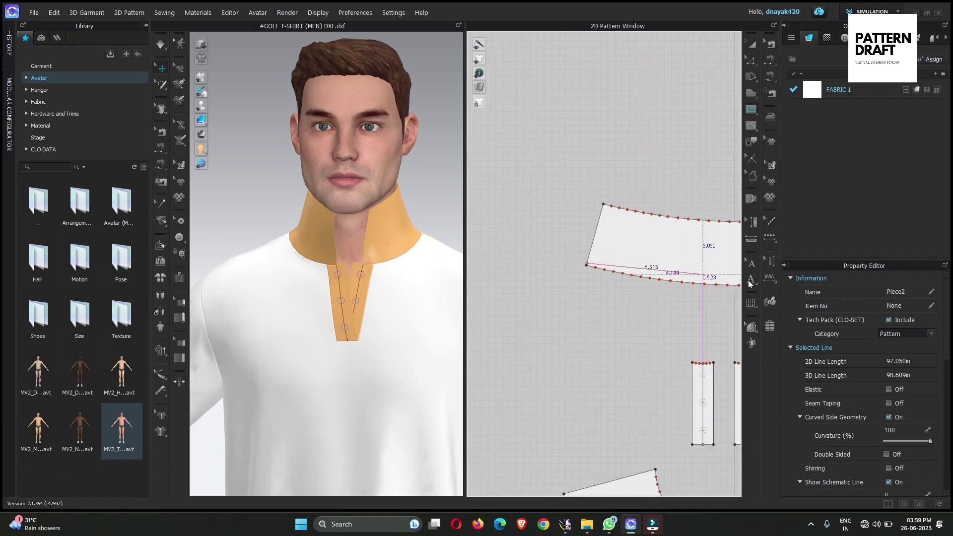
{"action": "scroll", "coordinate": [655, 255], "scroll_direction": "up", "scroll_amount": 8}
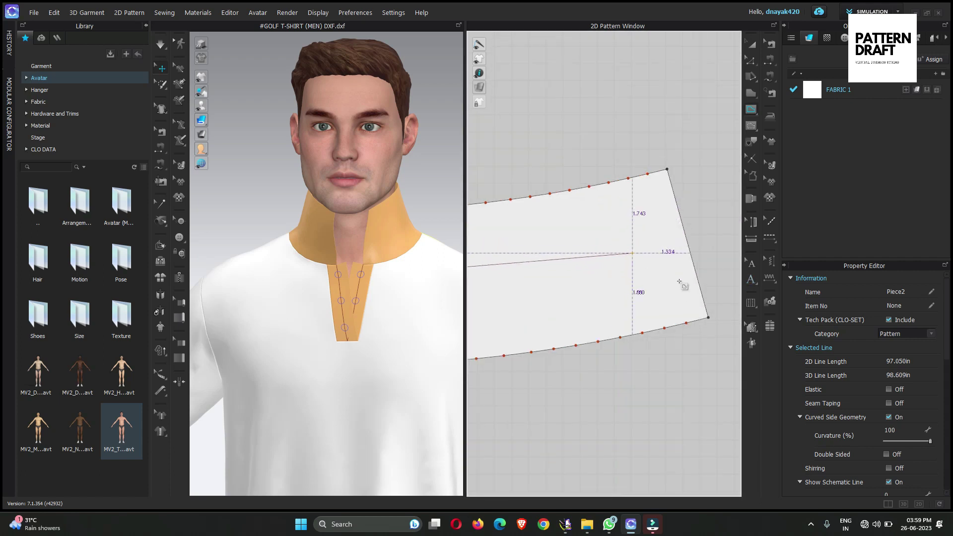
{"action": "scroll", "coordinate": [619, 320], "scroll_direction": "up", "scroll_amount": 3}
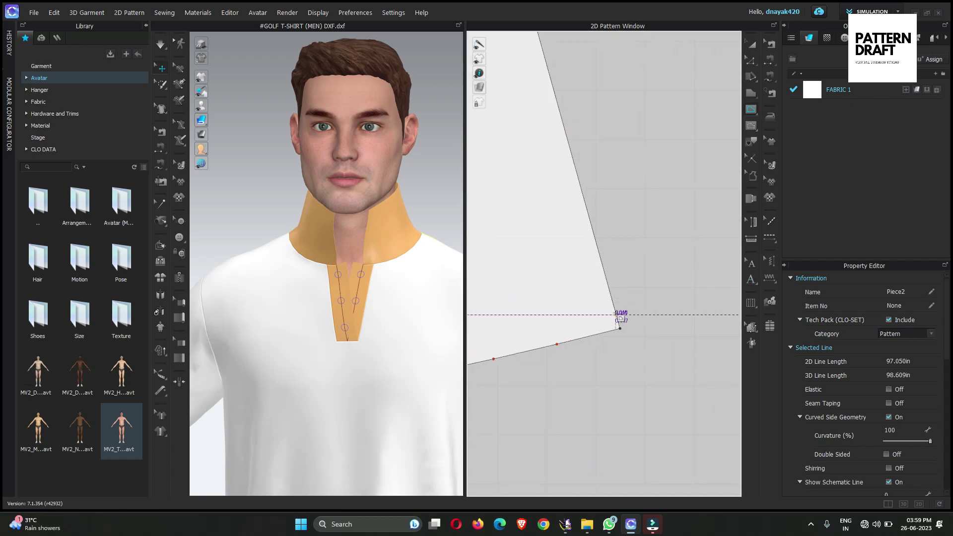
{"action": "scroll", "coordinate": [680, 272], "scroll_direction": "down", "scroll_amount": 10}
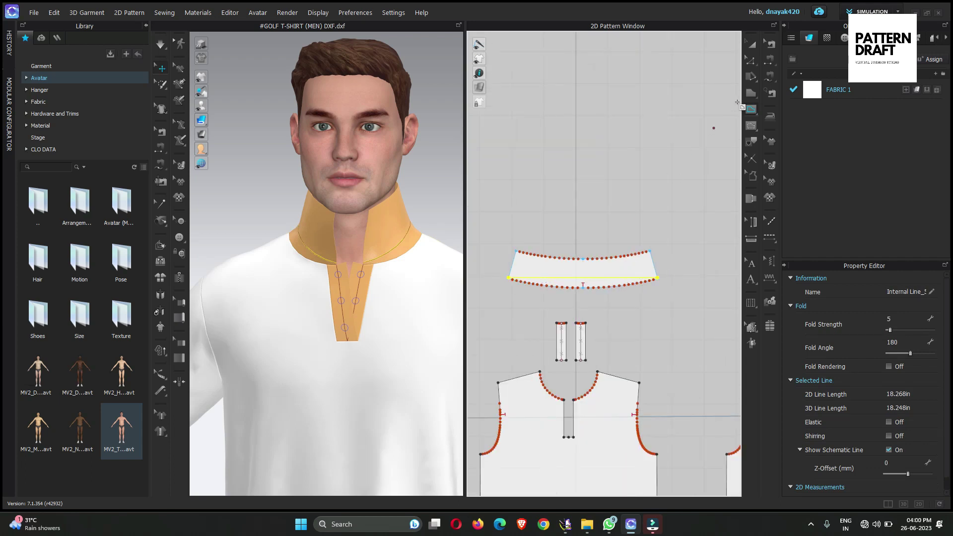
Step: Bend the collar's internal line slightly upward in the middle with Edit Curvature
{"action": "left_click", "coordinate": [751, 60]}
{"action": "left_click", "coordinate": [604, 184]}
{"action": "scroll", "coordinate": [582, 286], "scroll_direction": "up", "scroll_amount": 5}
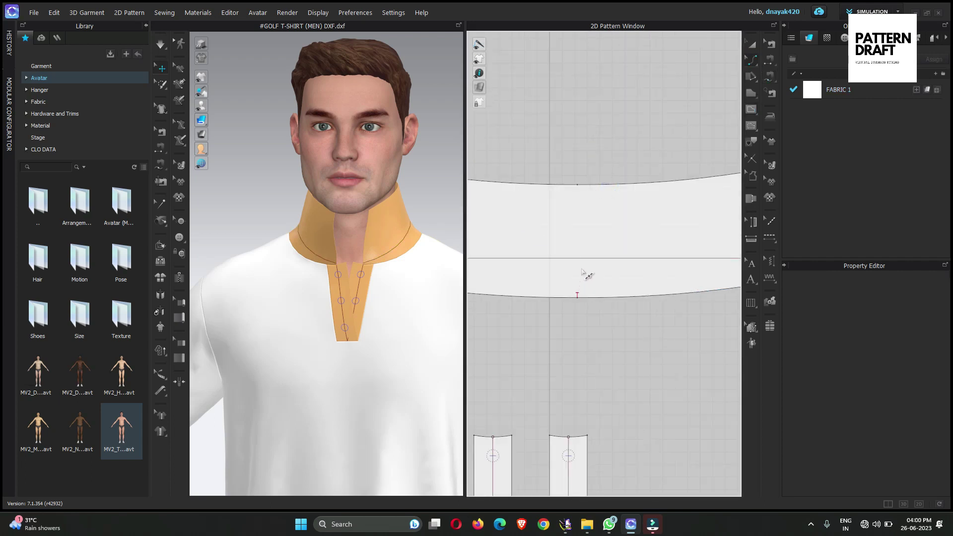
{"action": "key", "text": "b"}
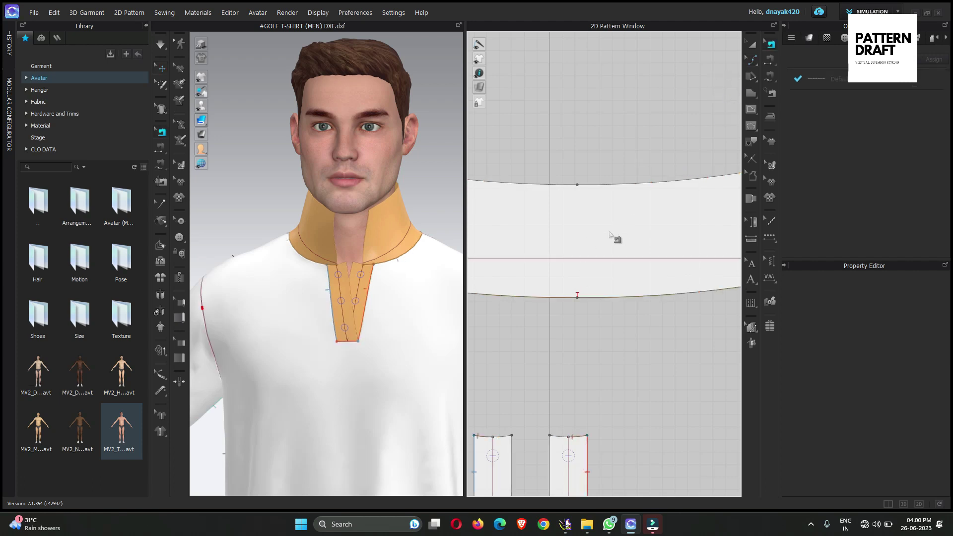
{"action": "left_click", "coordinate": [748, 60]}
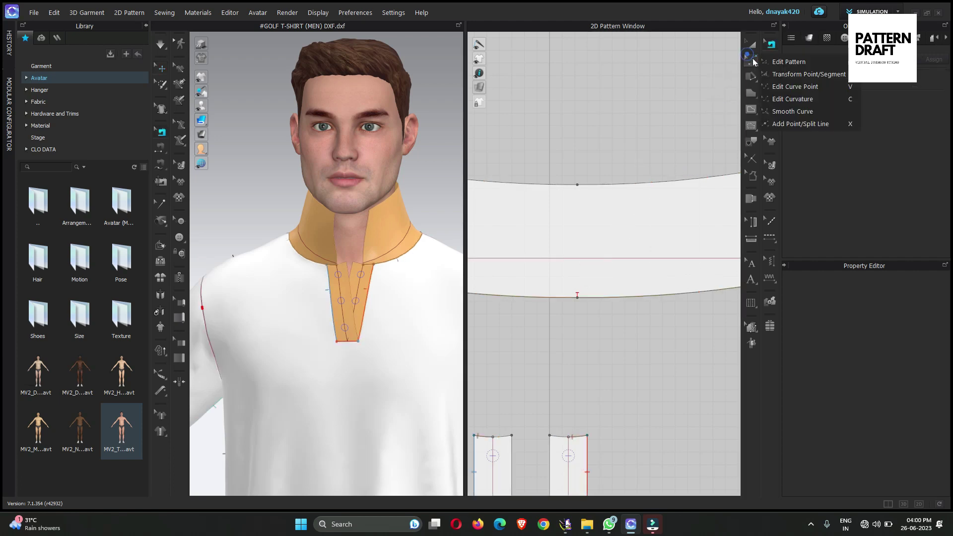
{"action": "left_click", "coordinate": [792, 99]}
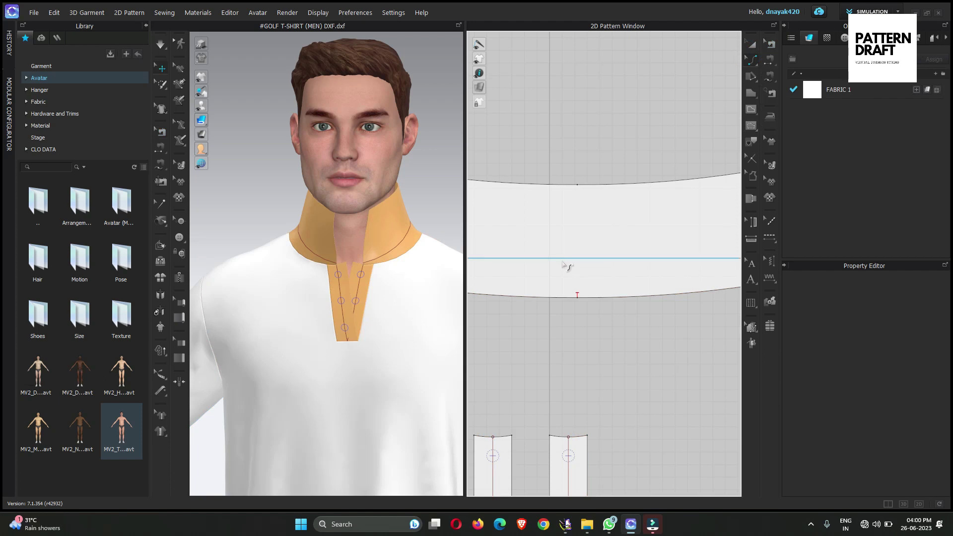
{"action": "left_click_drag", "start_coordinate": [562, 261], "coordinate": [562, 241]}
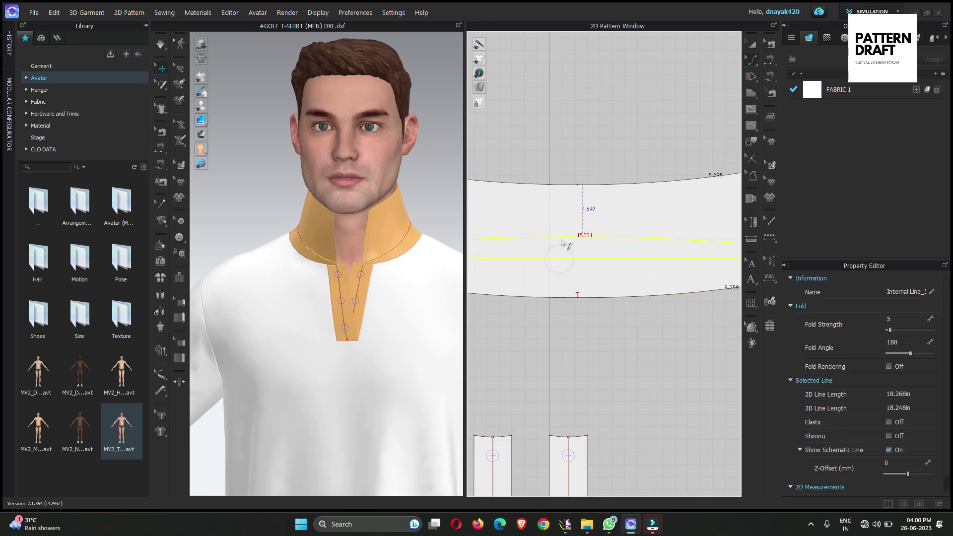
{"action": "left_click", "coordinate": [599, 129]}
Step: Fold the collar outward along its internal line with Fold Arrangement, giving a fold angle of 309
{"action": "right_click_drag", "start_coordinate": [360, 259], "coordinate": [385, 259]}
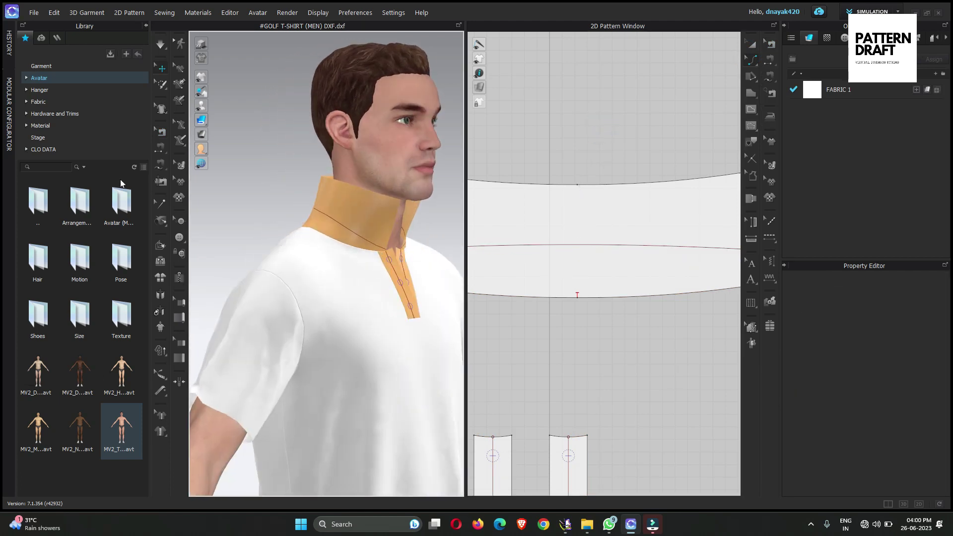
{"action": "left_click", "coordinate": [160, 244]}
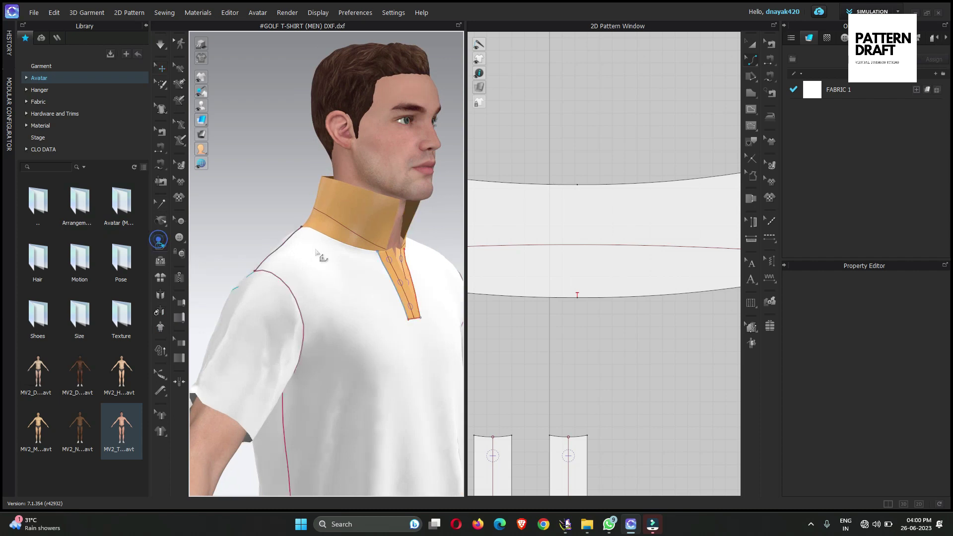
{"action": "right_click_drag", "start_coordinate": [315, 255], "coordinate": [335, 199]}
{"action": "right_click", "coordinate": [255, 200]}
{"action": "left_click", "coordinate": [255, 197]}
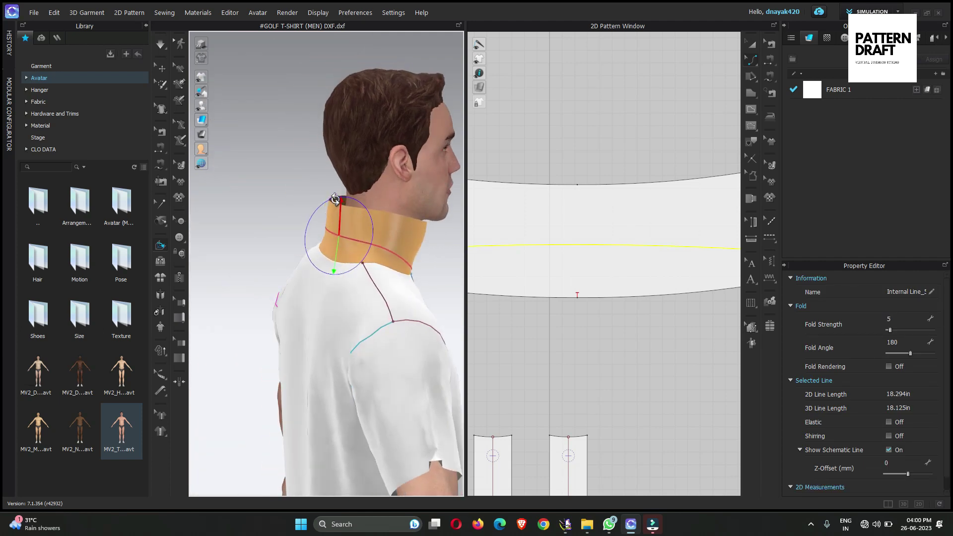
{"action": "left_click_drag", "start_coordinate": [325, 204], "coordinate": [394, 252]}
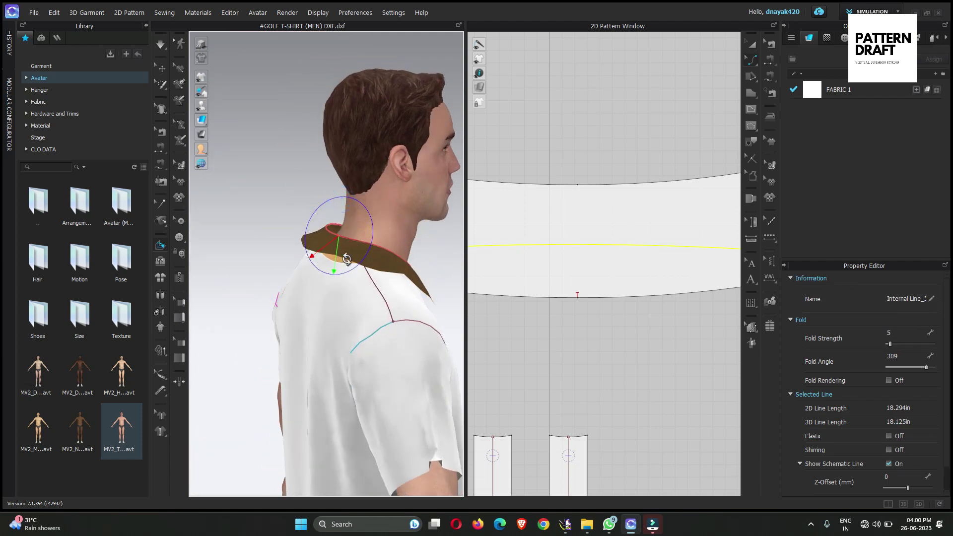
Step: Simulate the folded collar so it drapes over the shoulders, and stop the simulation
{"action": "key", "text": "space"}
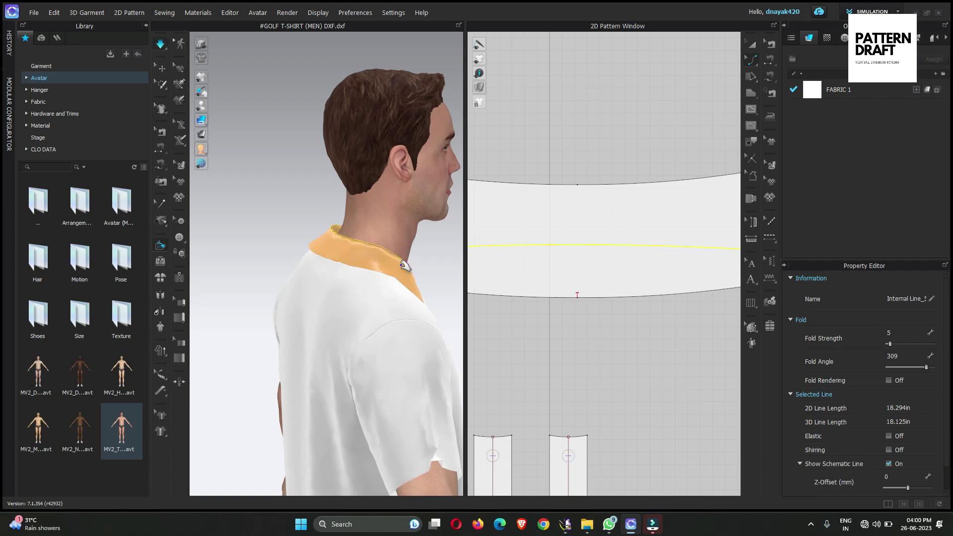
{"action": "key", "text": "space"}
{"action": "right_click_drag", "start_coordinate": [409, 296], "coordinate": [347, 307]}
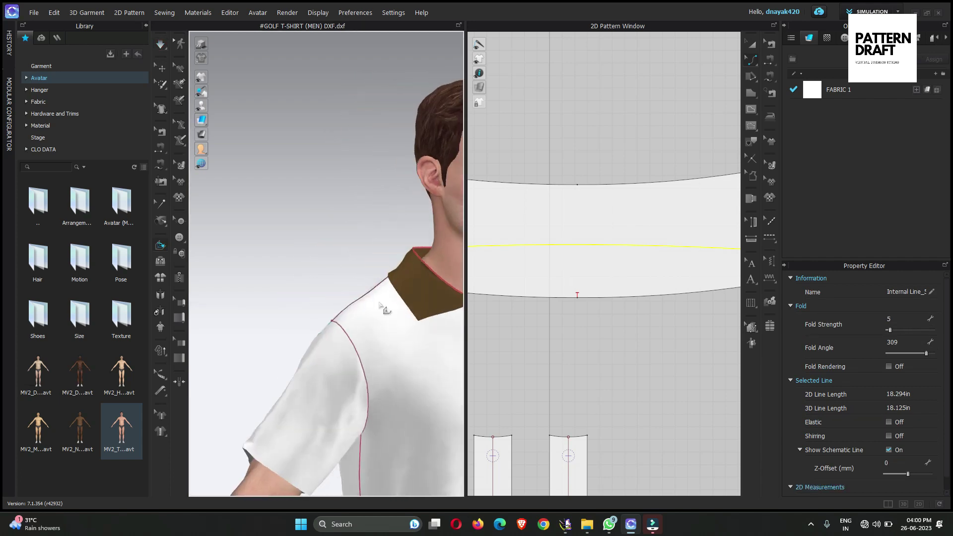
{"action": "middle_click_drag", "start_coordinate": [385, 309], "coordinate": [364, 300]}
{"action": "right_click_drag", "start_coordinate": [363, 300], "coordinate": [338, 299]}
{"action": "scroll", "coordinate": [586, 272], "scroll_direction": "down", "scroll_amount": 5}
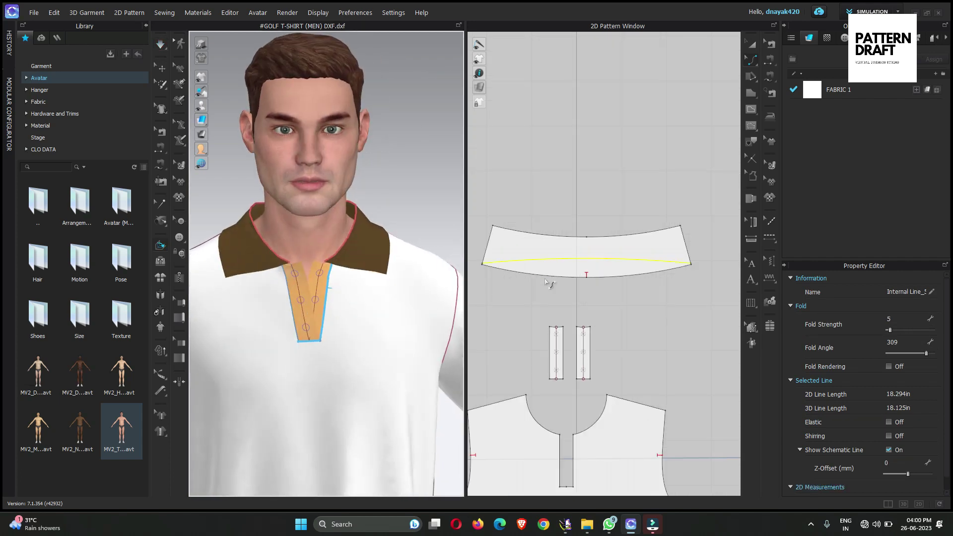
{"action": "right_click_drag", "start_coordinate": [449, 300], "coordinate": [397, 277]}
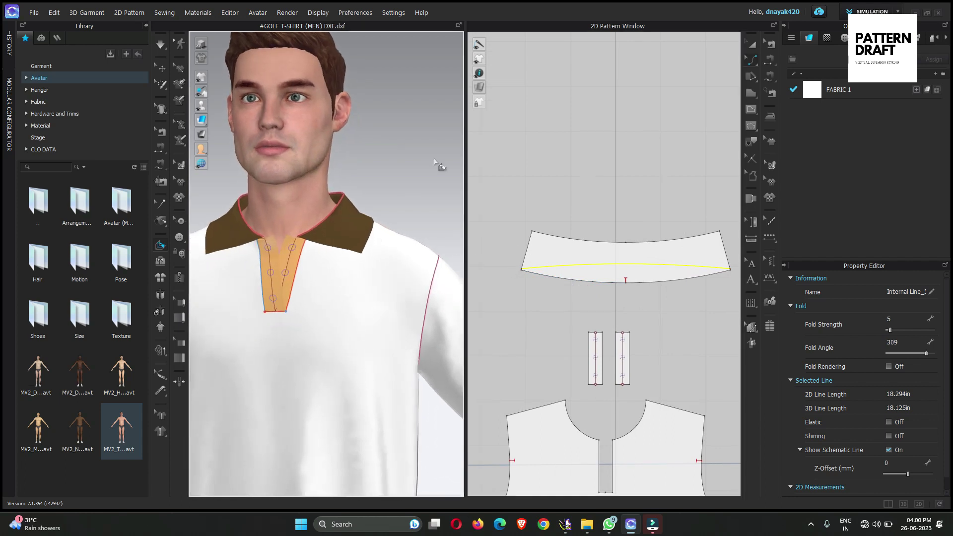
Step: Remove the strengthening from the folded collar and simulate the garment
{"action": "left_click", "coordinate": [751, 43]}
{"action": "left_click", "coordinate": [370, 233]}
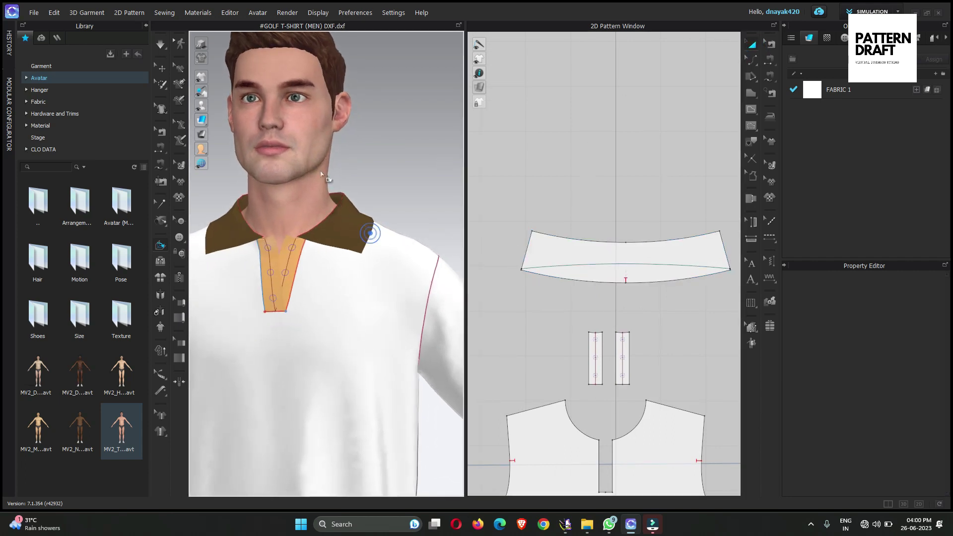
{"action": "left_click", "coordinate": [162, 66]}
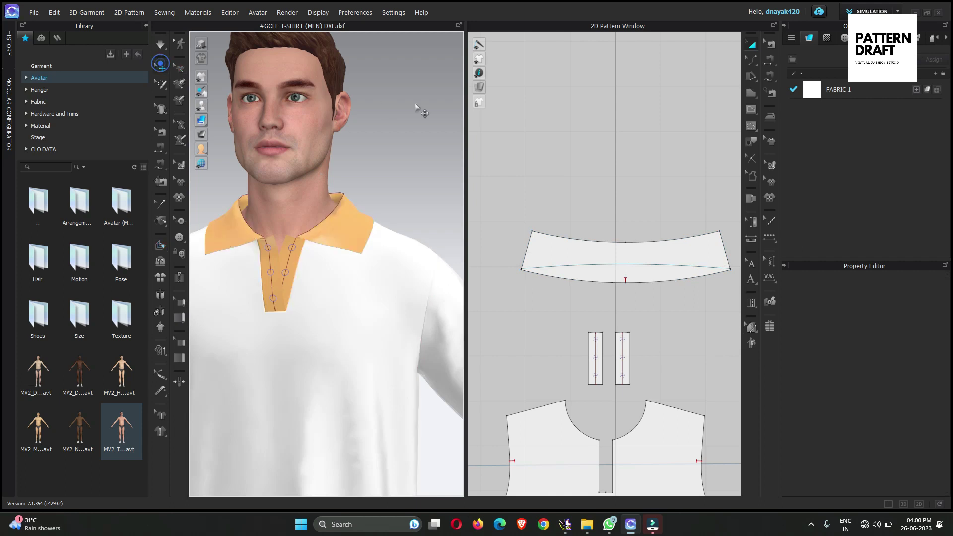
{"action": "left_click", "coordinate": [347, 220]}
{"action": "key", "text": "space"}
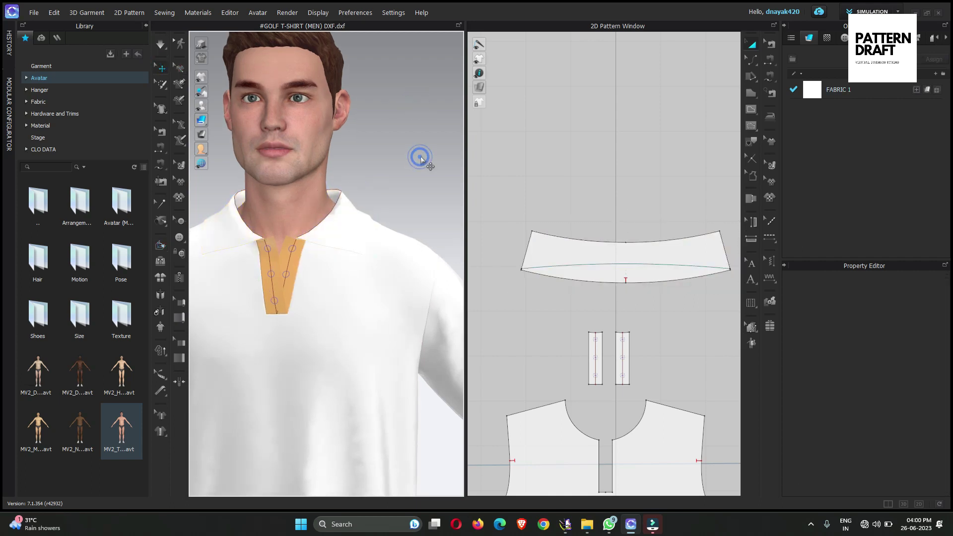
Step: Tug the collar's front edge beside the placket during simulation to settle the neckline
{"action": "scroll", "coordinate": [240, 222], "scroll_direction": "up", "scroll_amount": 5}
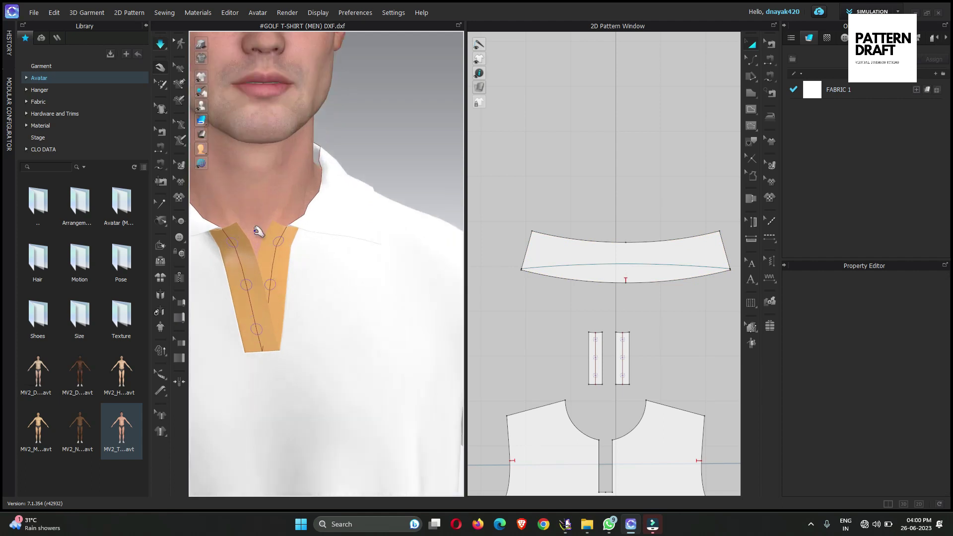
{"action": "key", "text": "space"}
{"action": "left_click_drag", "start_coordinate": [286, 258], "coordinate": [325, 254]}
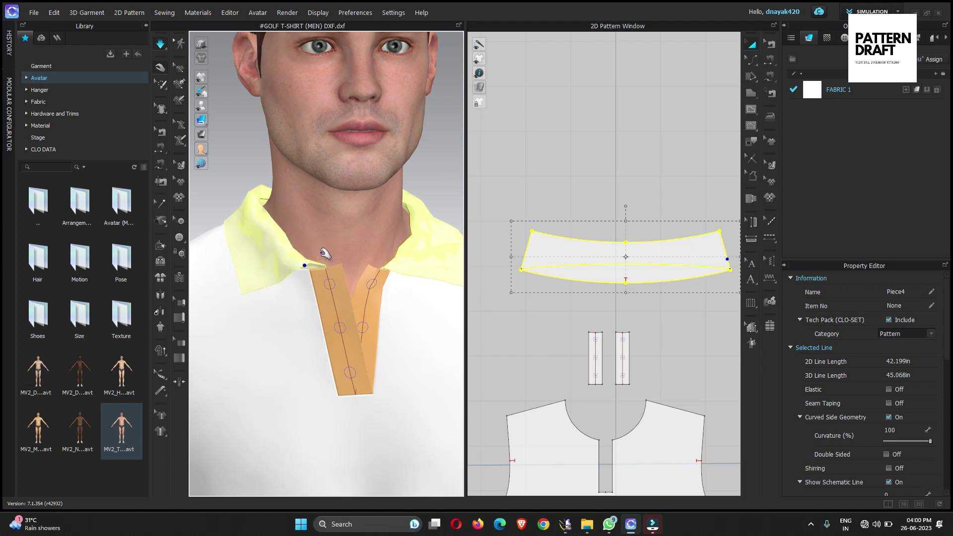
{"action": "left_click", "coordinate": [538, 154]}
{"action": "right_click_drag", "start_coordinate": [287, 300], "coordinate": [368, 333]}
Step: Examine the collar's lower edge and the placket strips' top edges in the pattern, and the shirt's front on the avatar
{"action": "left_click", "coordinate": [531, 300]}
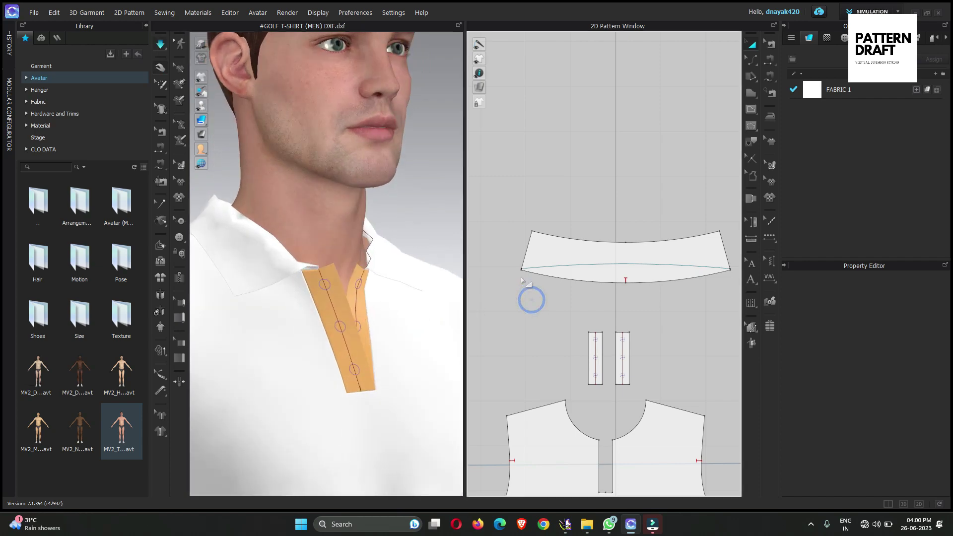
{"action": "scroll", "coordinate": [529, 263], "scroll_direction": "up", "scroll_amount": 3}
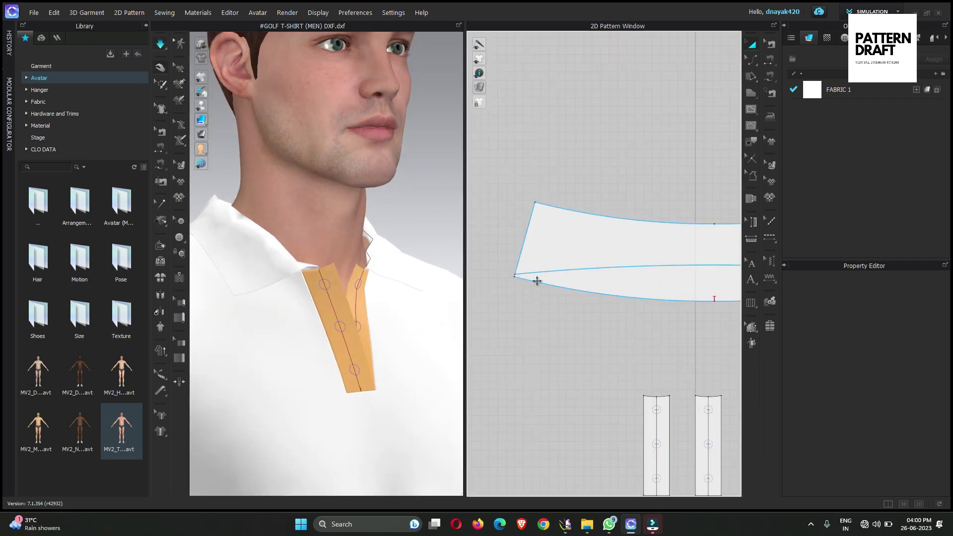
{"action": "scroll", "coordinate": [656, 408], "scroll_direction": "up", "scroll_amount": 4}
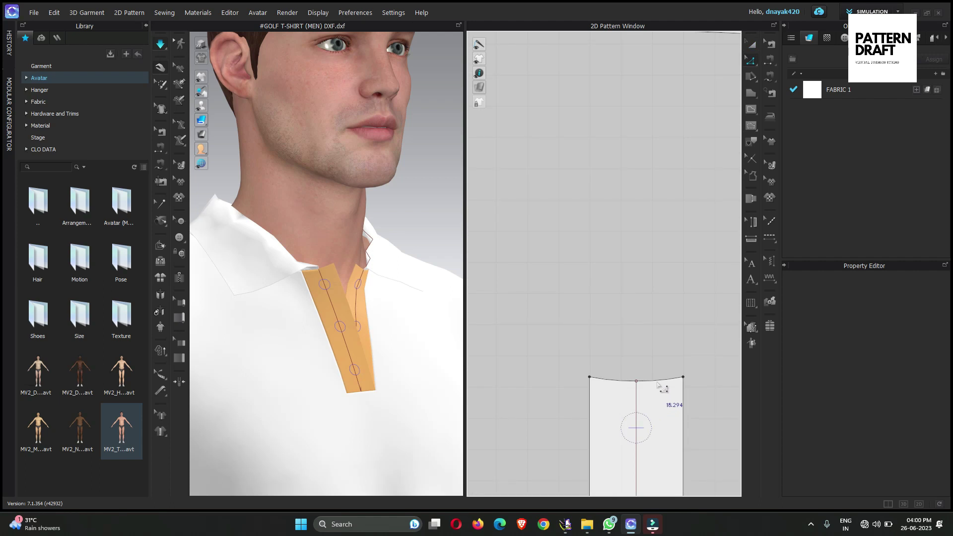
{"action": "left_click", "coordinate": [658, 379]}
{"action": "left_click", "coordinate": [623, 298]}
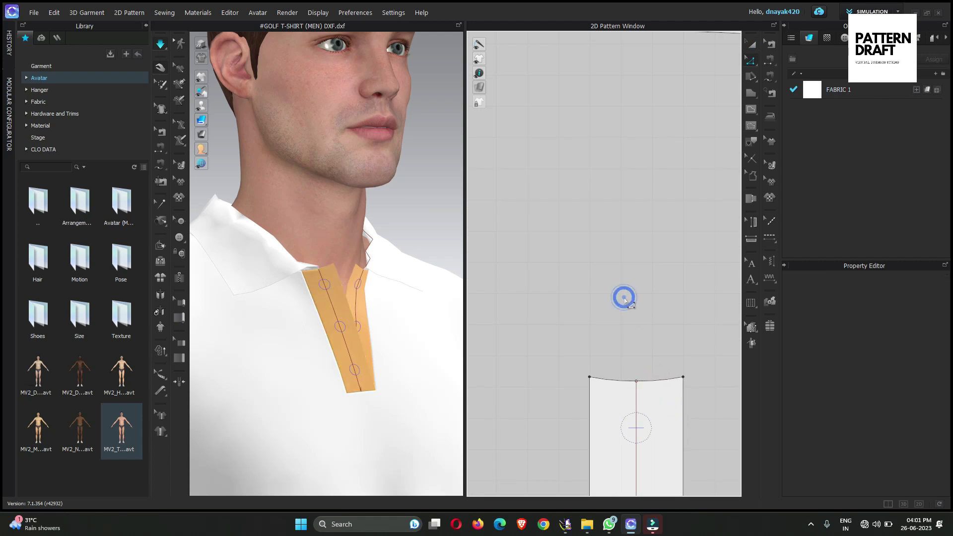
{"action": "scroll", "coordinate": [626, 301], "scroll_direction": "down", "scroll_amount": 4}
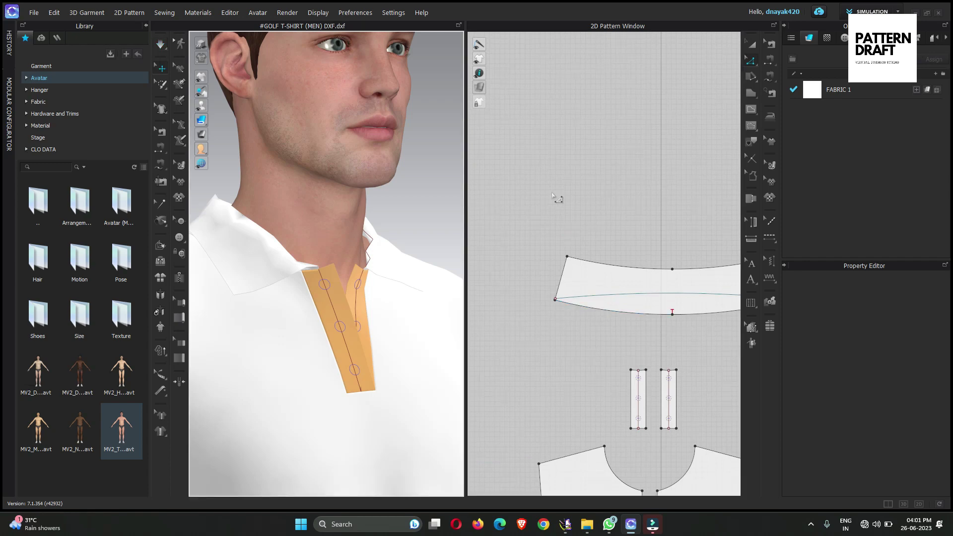
{"action": "scroll", "coordinate": [553, 193], "scroll_direction": "down", "scroll_amount": 4}
{"action": "right_click_drag", "start_coordinate": [238, 283], "coordinate": [220, 286]}
{"action": "scroll", "coordinate": [264, 287], "scroll_direction": "down", "scroll_amount": 10}
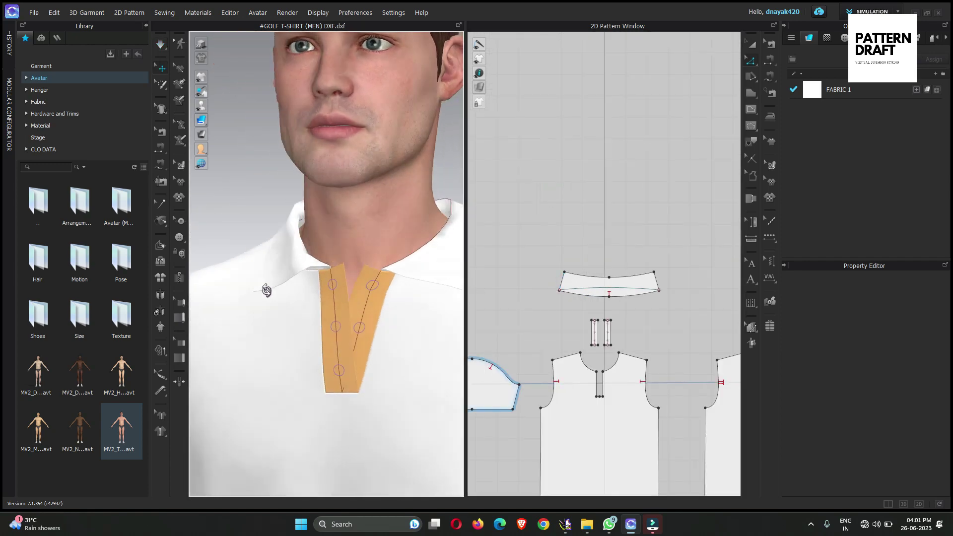
{"action": "right_click_drag", "start_coordinate": [348, 346], "coordinate": [314, 347]}
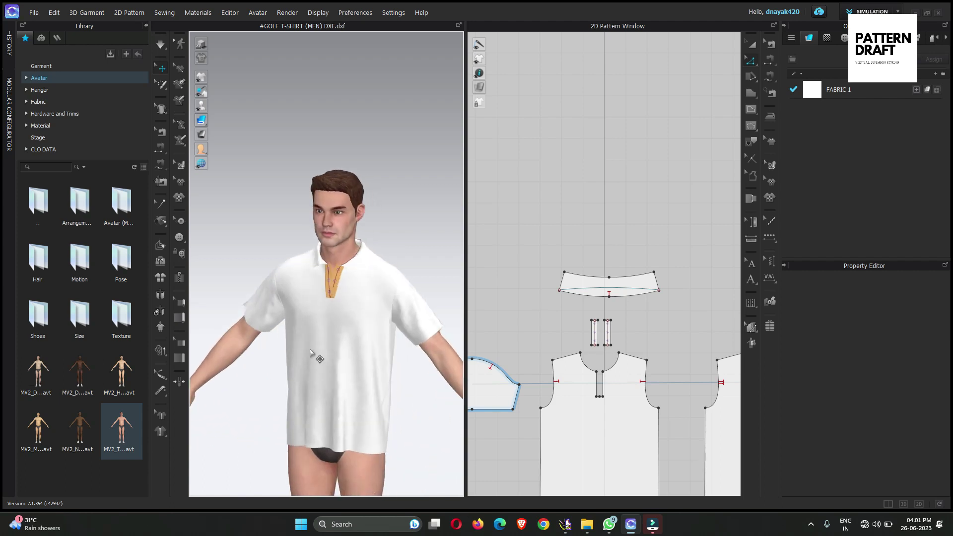
Step: Extend the collar-to-neckline sewing across the full top edges of both placket strips, and simulate the garment
{"action": "scroll", "coordinate": [363, 278], "scroll_direction": "up", "scroll_amount": 3}
{"action": "left_click", "coordinate": [768, 43]}
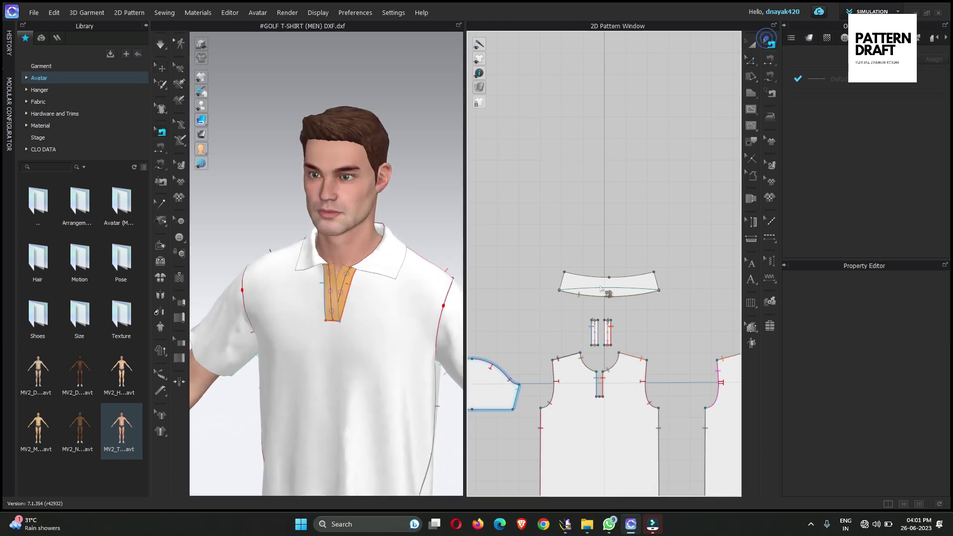
{"action": "scroll", "coordinate": [594, 362], "scroll_direction": "up", "scroll_amount": 5}
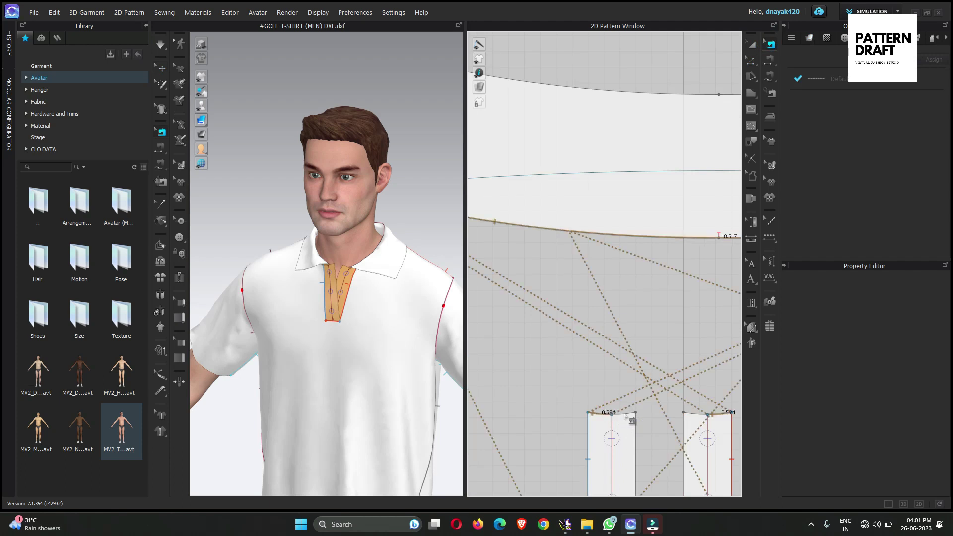
{"action": "left_click", "coordinate": [607, 414]}
{"action": "left_click", "coordinate": [709, 413]}
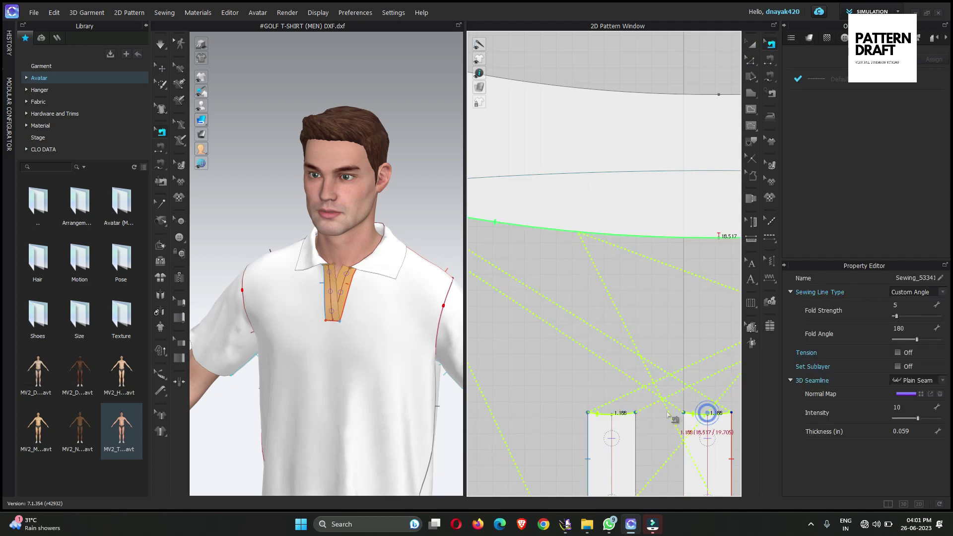
{"action": "key", "text": "space"}
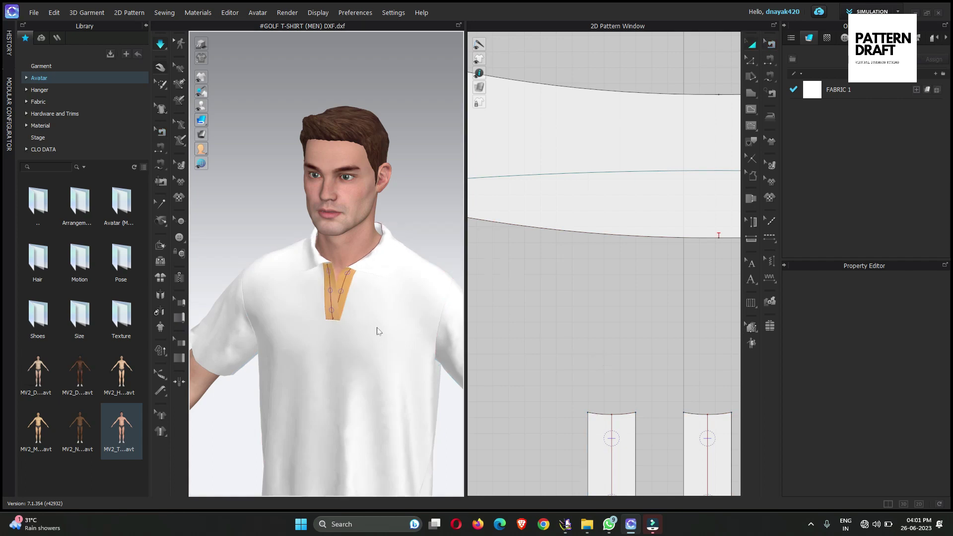
Step: Adjust the collar at the back of the neck during simulation and strengthen it again
{"action": "key", "text": "b"}
{"action": "right_click_drag", "start_coordinate": [378, 331], "coordinate": [393, 317]}
{"action": "scroll", "coordinate": [371, 290], "scroll_direction": "up", "scroll_amount": 2}
{"action": "left_click", "coordinate": [606, 216]}
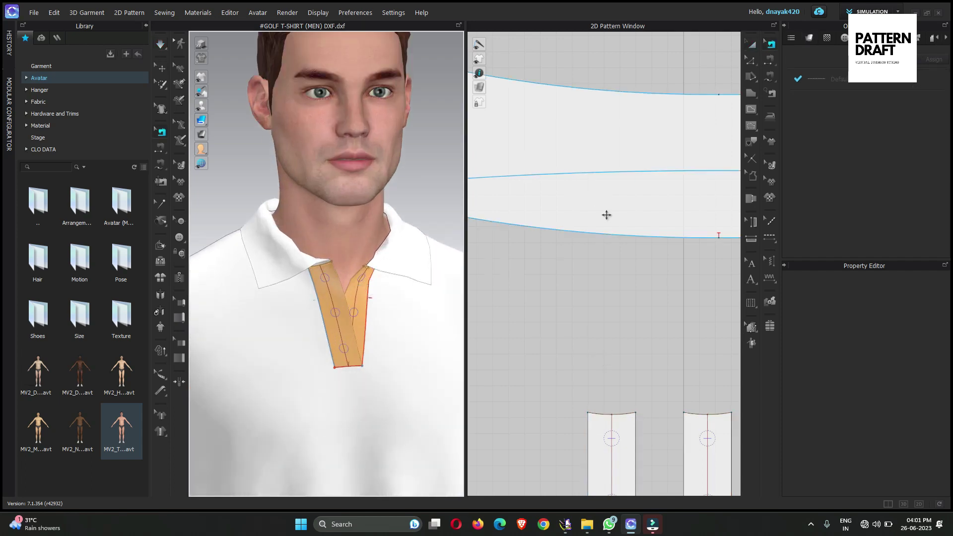
{"action": "scroll", "coordinate": [606, 222], "scroll_direction": "down", "scroll_amount": 5}
{"action": "right_click_drag", "start_coordinate": [402, 224], "coordinate": [278, 255]}
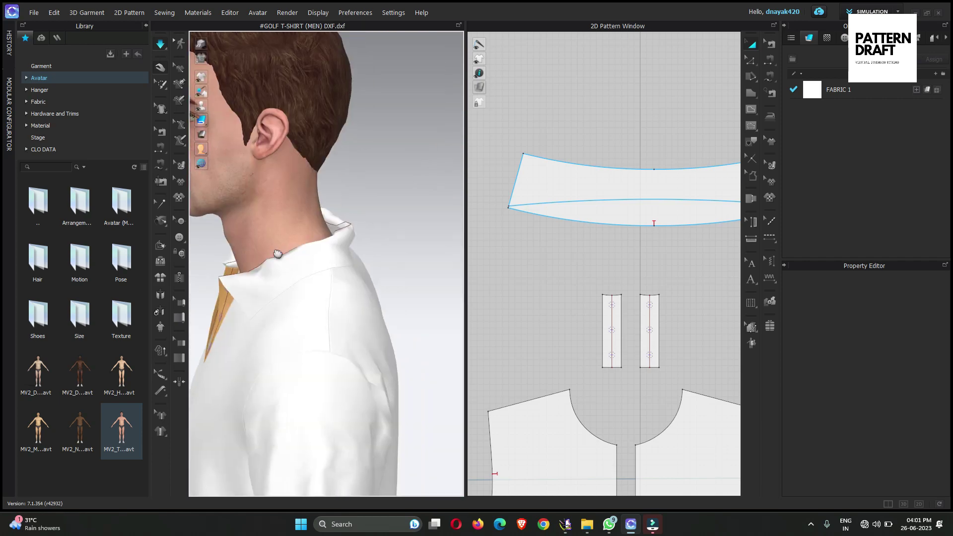
{"action": "left_click", "coordinate": [323, 222]}
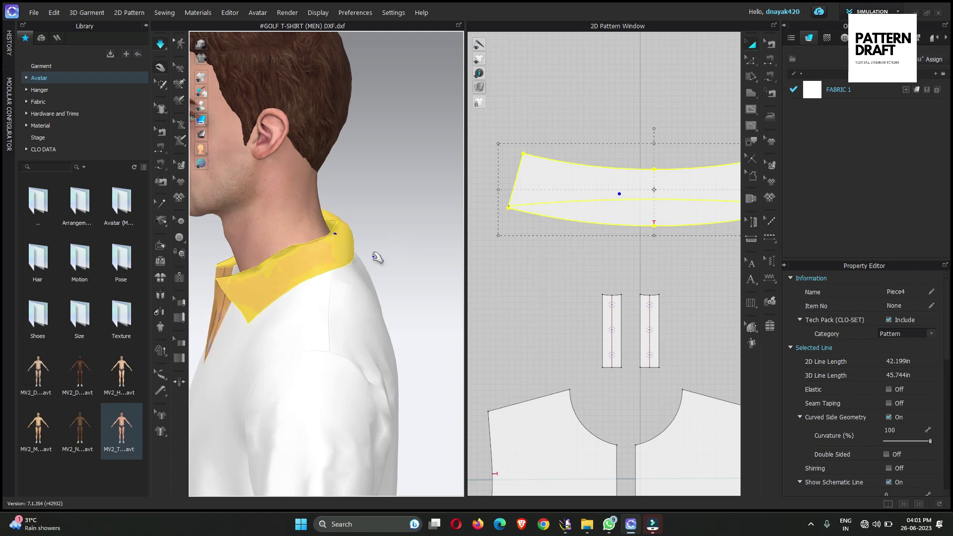
{"action": "left_click", "coordinate": [356, 260]}
{"action": "right_click_drag", "start_coordinate": [357, 260], "coordinate": [368, 280]}
{"action": "scroll", "coordinate": [367, 281], "scroll_direction": "down", "scroll_amount": 3}
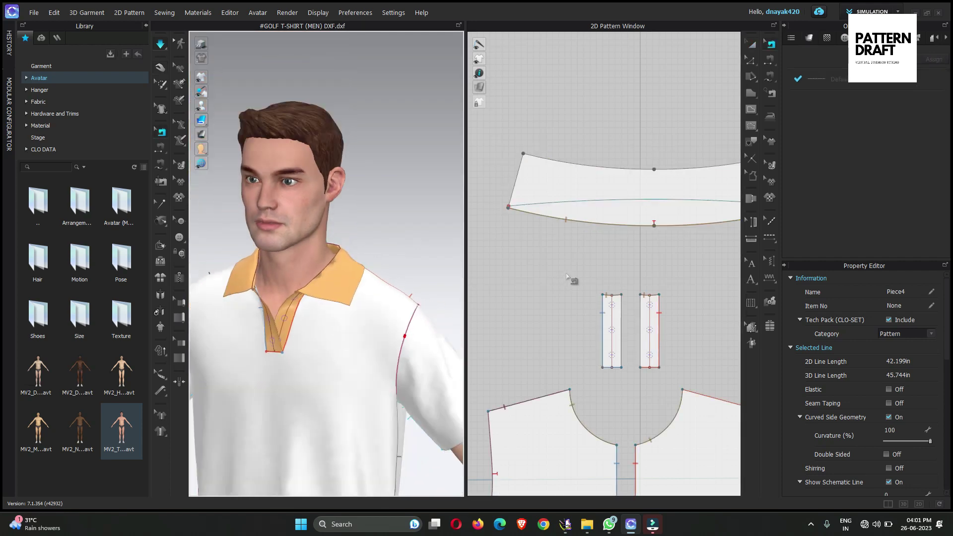
Step: Select the curved internal fold line on the collar pattern and open its line editing options
{"action": "left_click", "coordinate": [571, 261]}
{"action": "right_click_drag", "start_coordinate": [640, 214], "coordinate": [609, 234]}
{"action": "scroll", "coordinate": [609, 235], "scroll_direction": "up", "scroll_amount": 5}
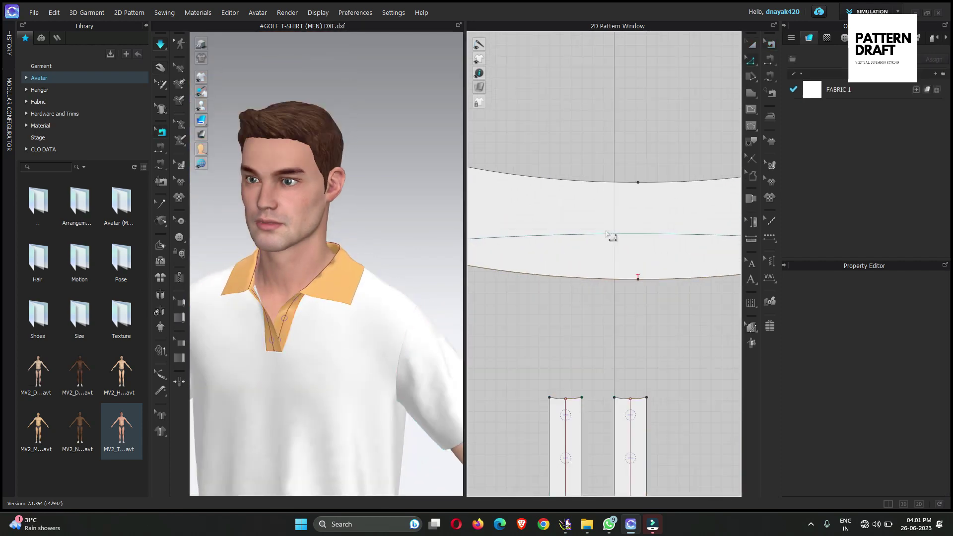
{"action": "left_click", "coordinate": [622, 241]}
{"action": "right_click", "coordinate": [621, 241]}
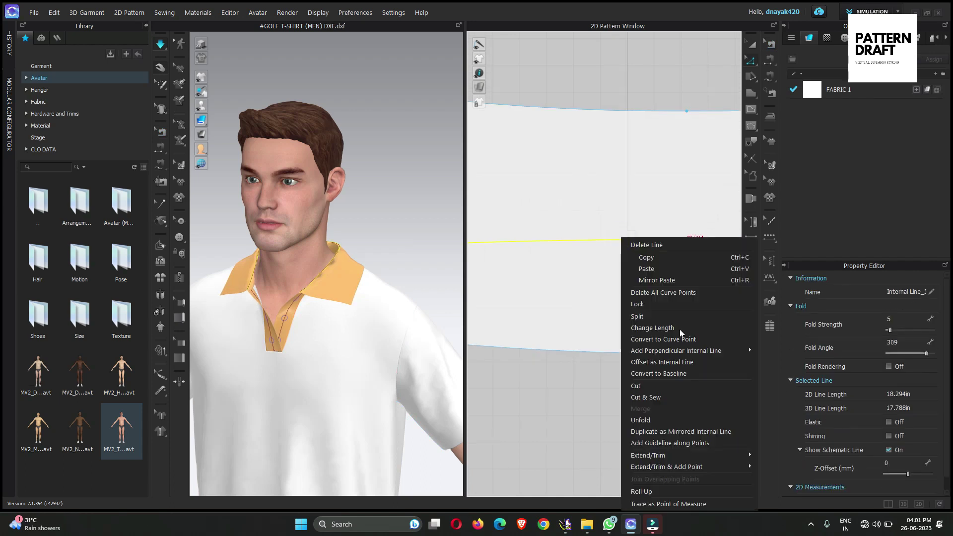
Step: Offset the collar's fold line as internal lines, with 3 offsets at 0.1 in spacing
{"action": "left_click", "coordinate": [674, 362]}
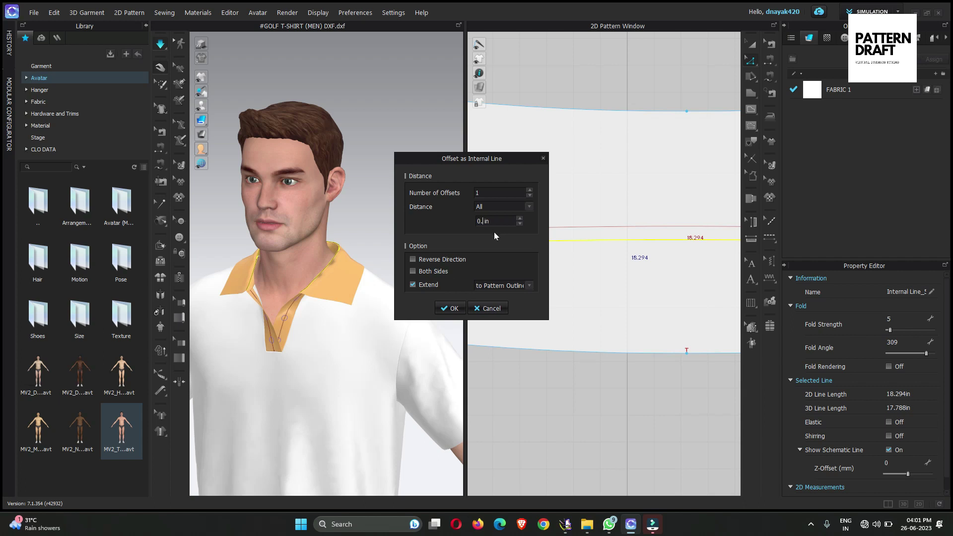
{"action": "type", "text": "1"}
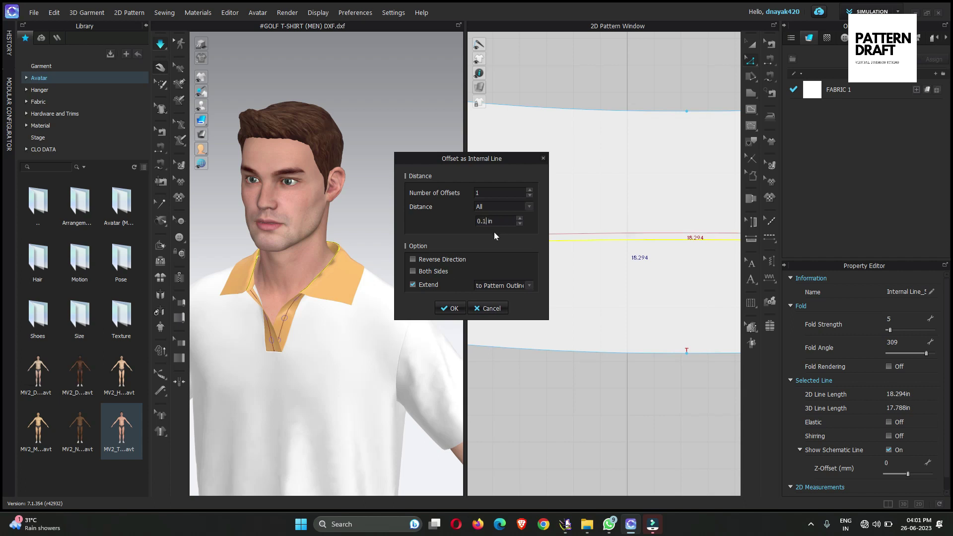
{"action": "left_click", "coordinate": [529, 190]}
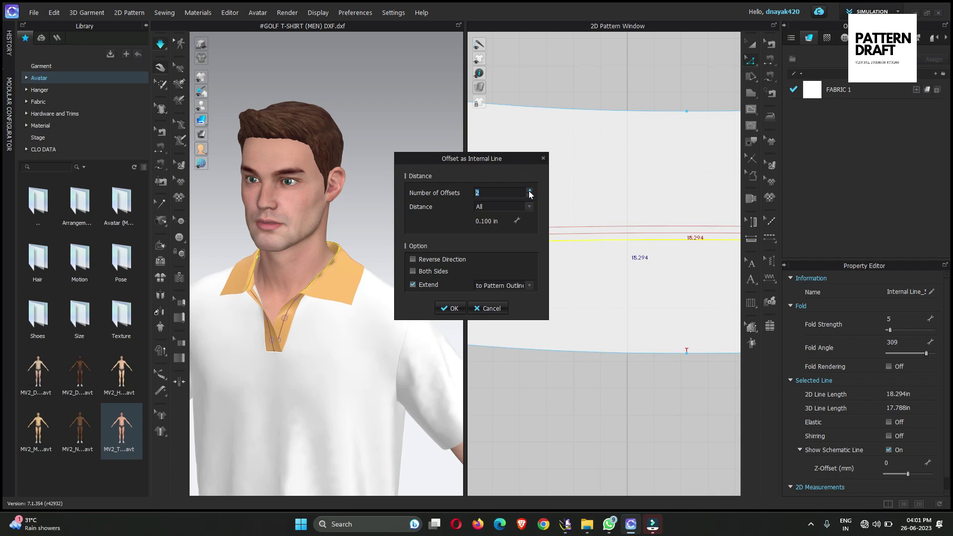
{"action": "left_click", "coordinate": [530, 191]}
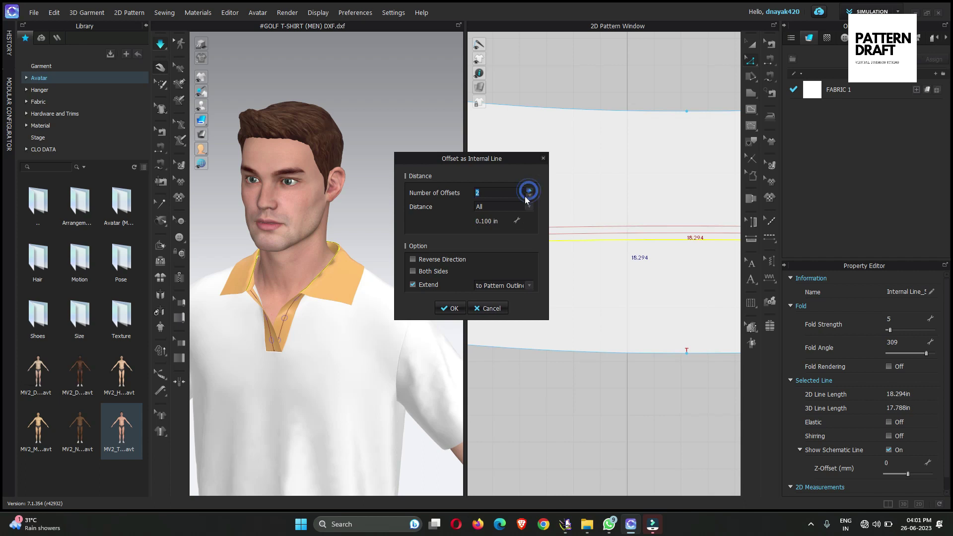
{"action": "left_click", "coordinate": [453, 309]}
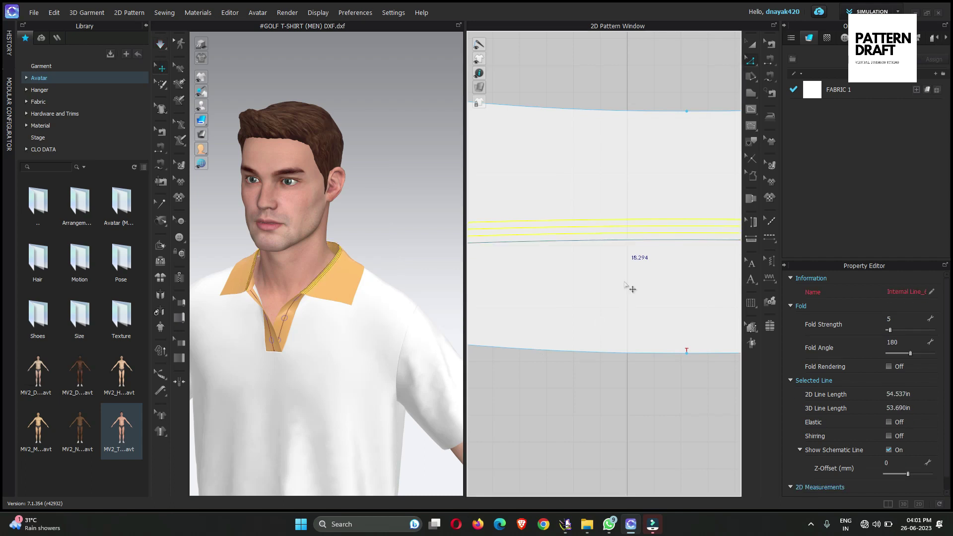
Step: Set the fold angle of the three offset internal lines on the collar to 309, matching the original fold line
{"action": "left_click", "coordinate": [642, 250]}
{"action": "left_click", "coordinate": [639, 241]}
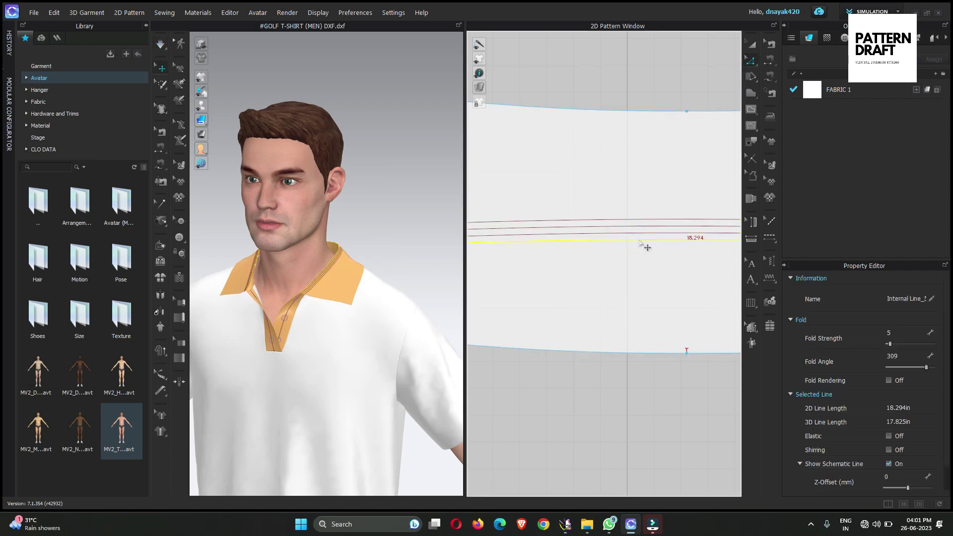
{"action": "double_click", "coordinate": [901, 342]}
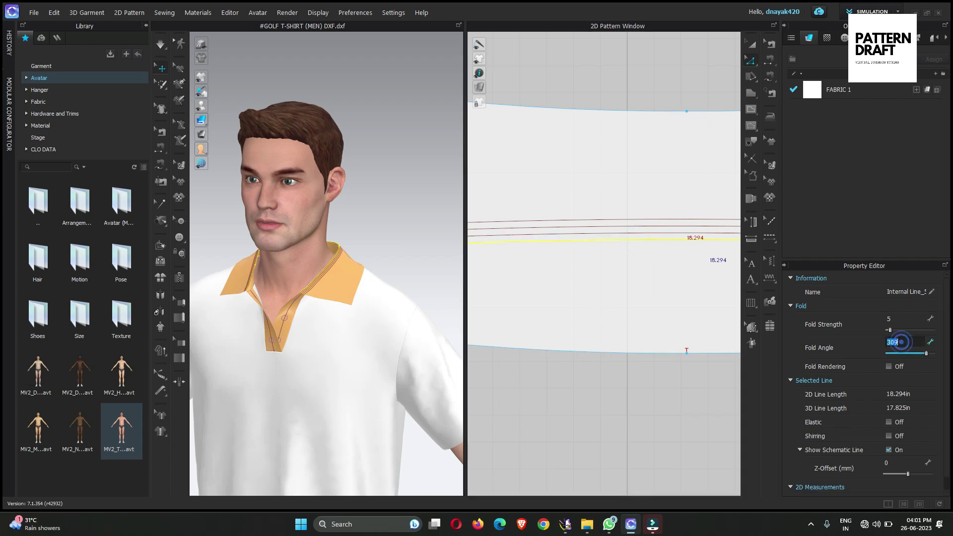
{"action": "left_click", "coordinate": [640, 229]}
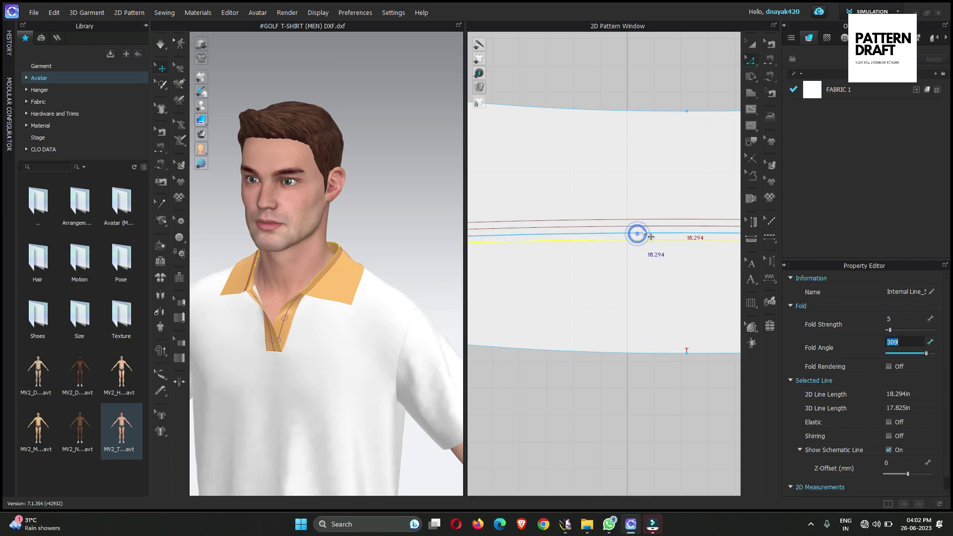
{"action": "left_click", "coordinate": [640, 225], "text": "shift"}
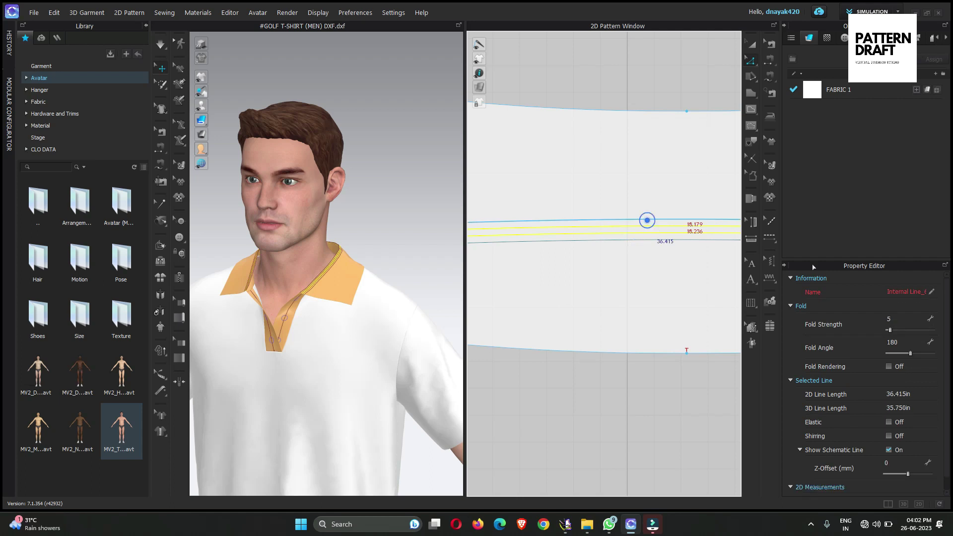
{"action": "left_click", "coordinate": [646, 219], "text": "shift"}
{"action": "double_click", "coordinate": [901, 342]}
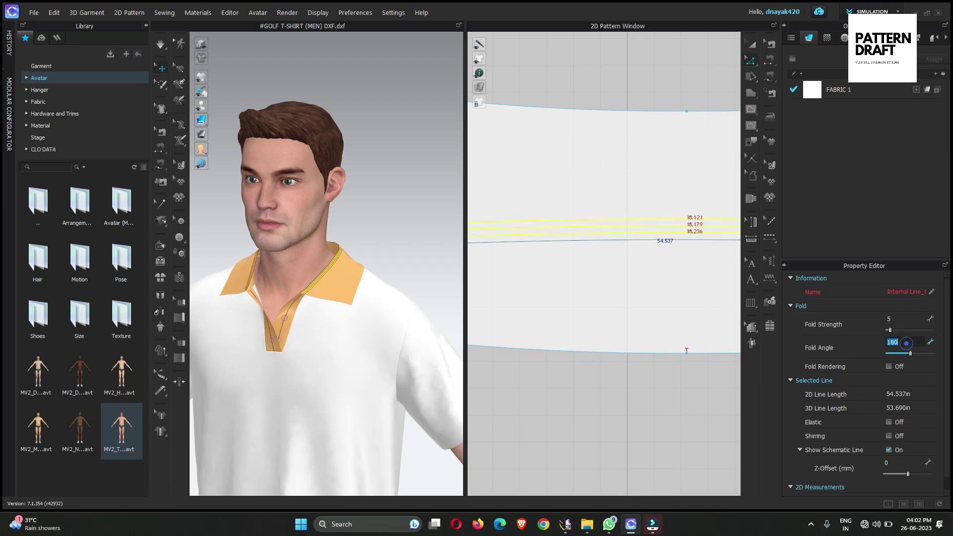
{"action": "type", "text": "309"}
{"action": "left_click", "coordinate": [639, 100]}
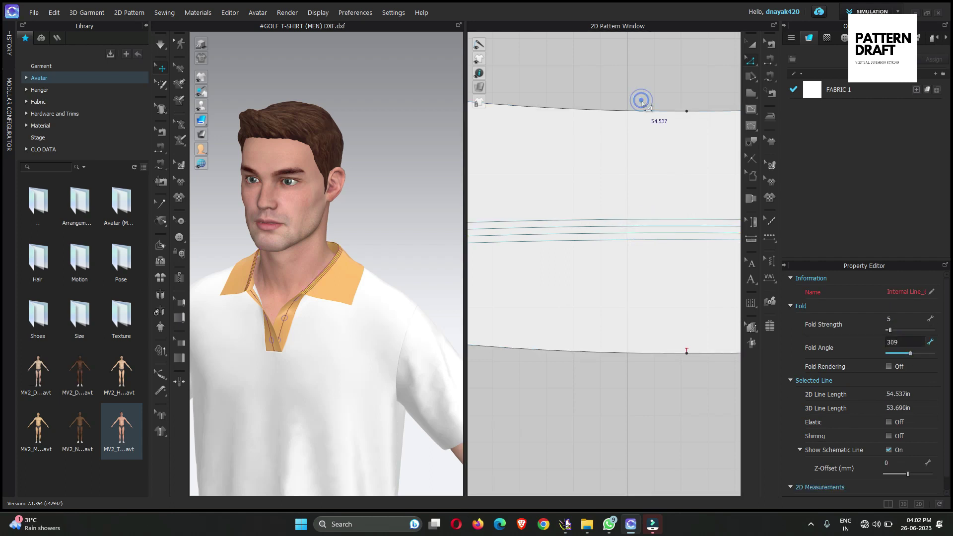
Step: Simulate the garment with the new collar fold and check the collar's roll up close
{"action": "key", "text": "space"}
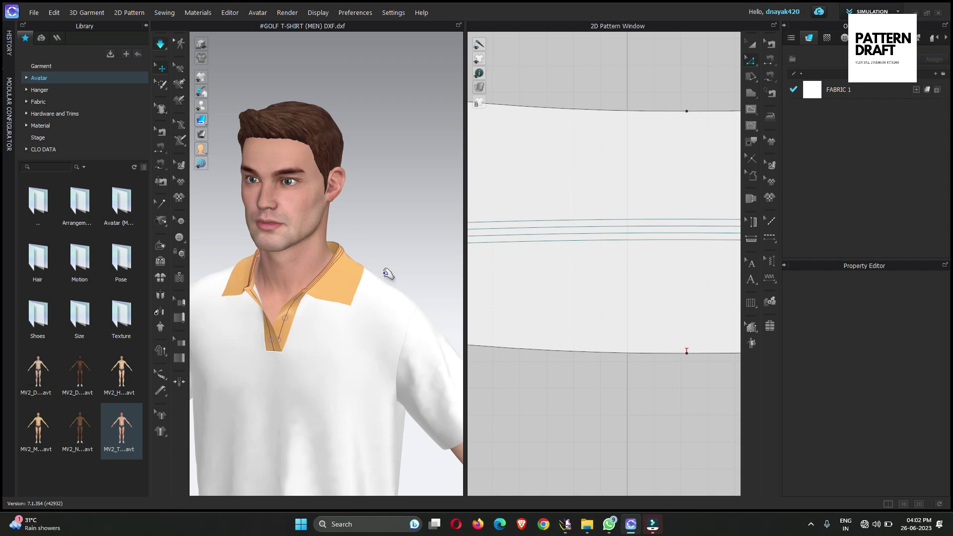
{"action": "scroll", "coordinate": [392, 276], "scroll_direction": "down", "scroll_amount": 2}
{"action": "scroll", "coordinate": [293, 287], "scroll_direction": "up", "scroll_amount": 8}
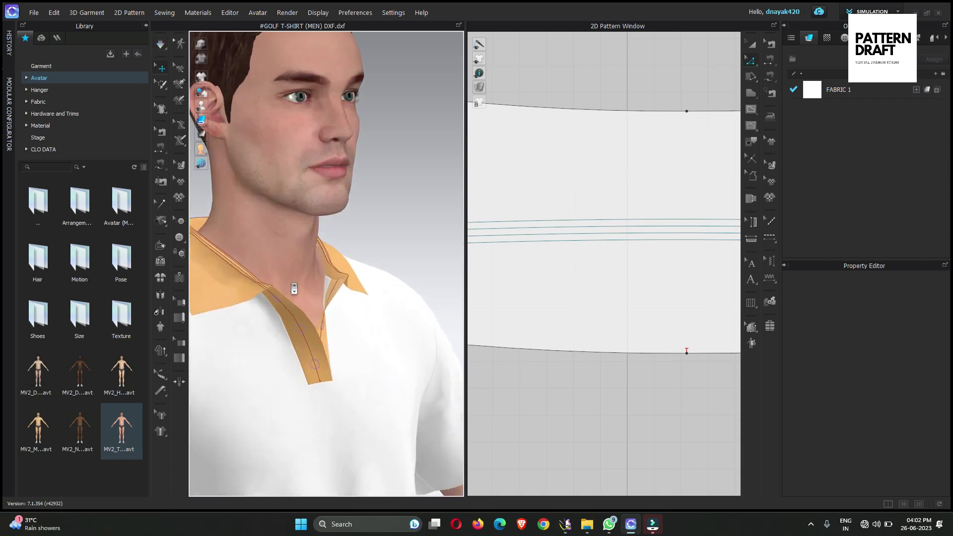
{"action": "scroll", "coordinate": [293, 283], "scroll_direction": "down", "scroll_amount": 5}
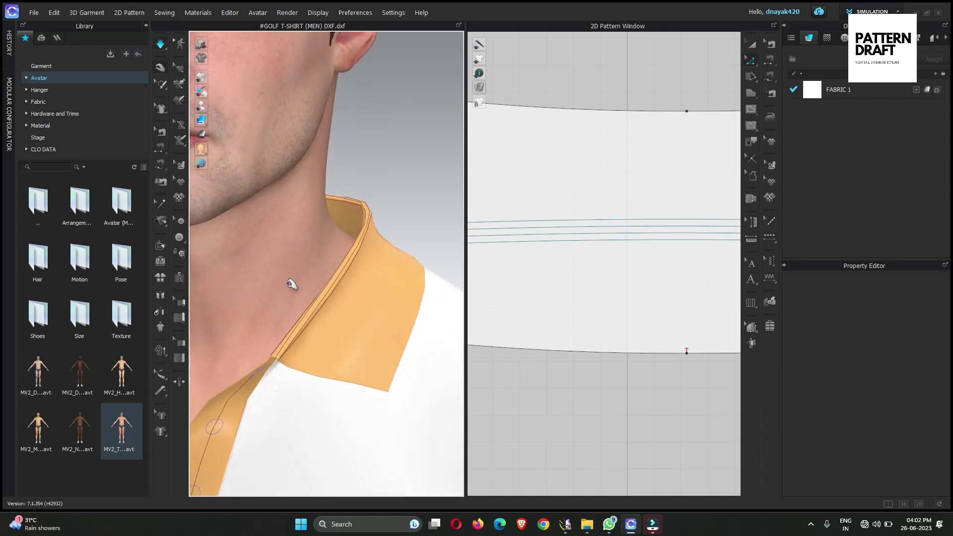
{"action": "scroll", "coordinate": [317, 284], "scroll_direction": "down", "scroll_amount": 3}
{"action": "mouse_move", "coordinate": [304, 272]}
{"action": "right_mouse_down"}
{"action": "mouse_move", "coordinate": [283, 270]}
{"action": "mouse_move", "coordinate": [353, 268]}
{"action": "mouse_move", "coordinate": [287, 269]}
{"action": "right_mouse_up"}
Step: Examine the simulated collar and placket on the avatar from the side and the front
{"action": "left_click", "coordinate": [231, 270]}
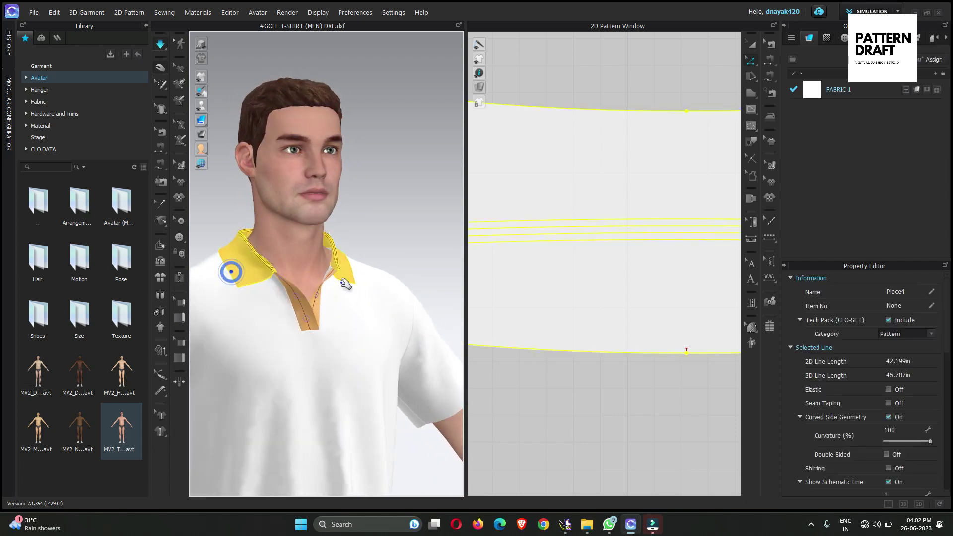
{"action": "left_click", "coordinate": [411, 211]}
{"action": "right_click_drag", "start_coordinate": [368, 314], "coordinate": [298, 338]}
{"action": "scroll", "coordinate": [298, 338], "scroll_direction": "down", "scroll_amount": 2}
{"action": "middle_click_drag", "start_coordinate": [298, 338], "coordinate": [292, 249]}
{"action": "right_click_drag", "start_coordinate": [296, 250], "coordinate": [304, 278]}
{"action": "scroll", "coordinate": [306, 273], "scroll_direction": "up", "scroll_amount": 3}
{"action": "middle_click_drag", "start_coordinate": [312, 193], "coordinate": [347, 308]}
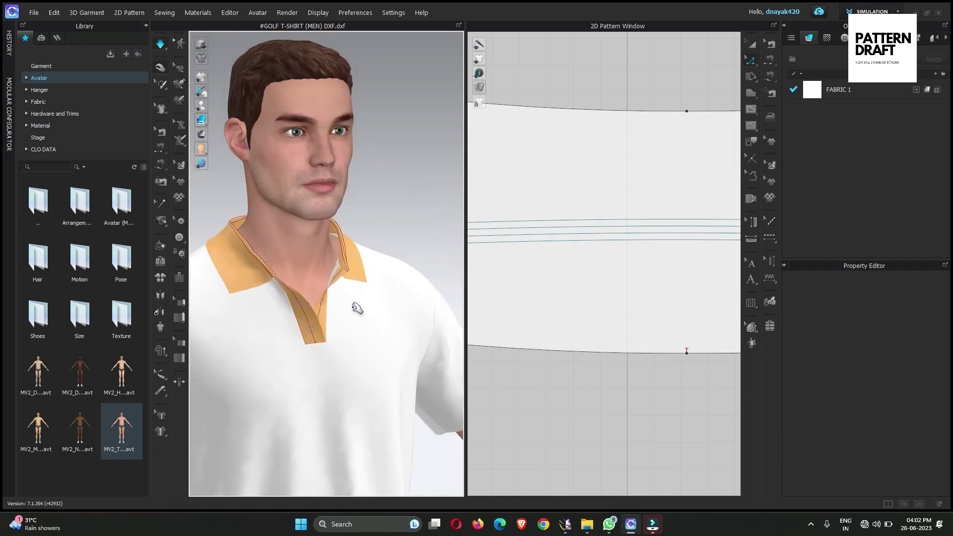
{"action": "right_click_drag", "start_coordinate": [355, 309], "coordinate": [302, 293]}
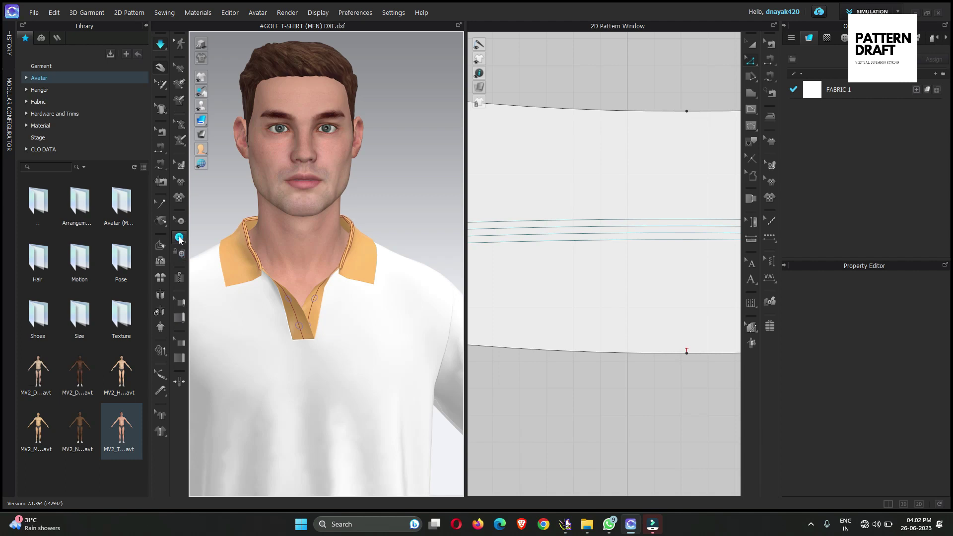
Step: Select the two placket pieces in turn in the 2D pattern to identify their positions on the avatar
{"action": "left_click", "coordinate": [179, 238]}
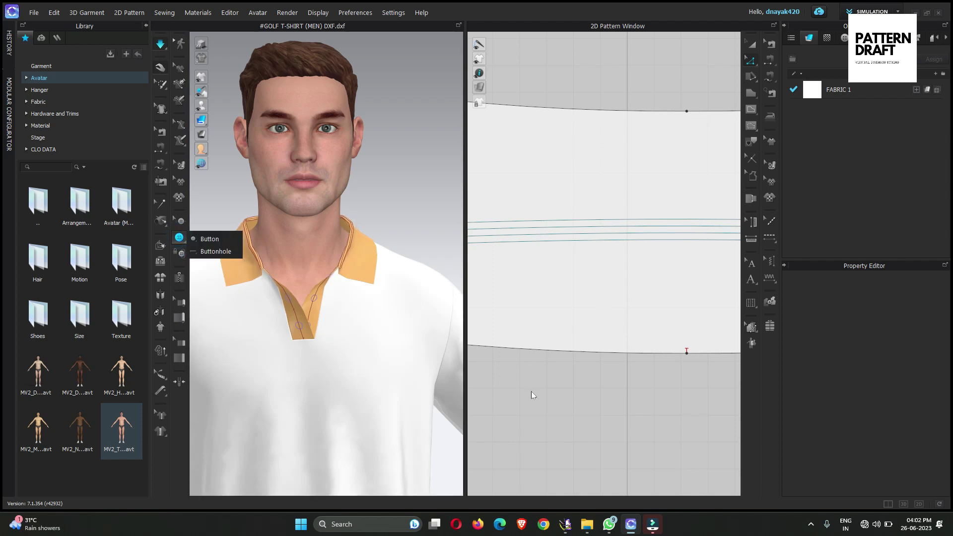
{"action": "scroll", "coordinate": [533, 392], "scroll_direction": "down", "scroll_amount": 4}
{"action": "scroll", "coordinate": [537, 386], "scroll_direction": "down", "scroll_amount": 8}
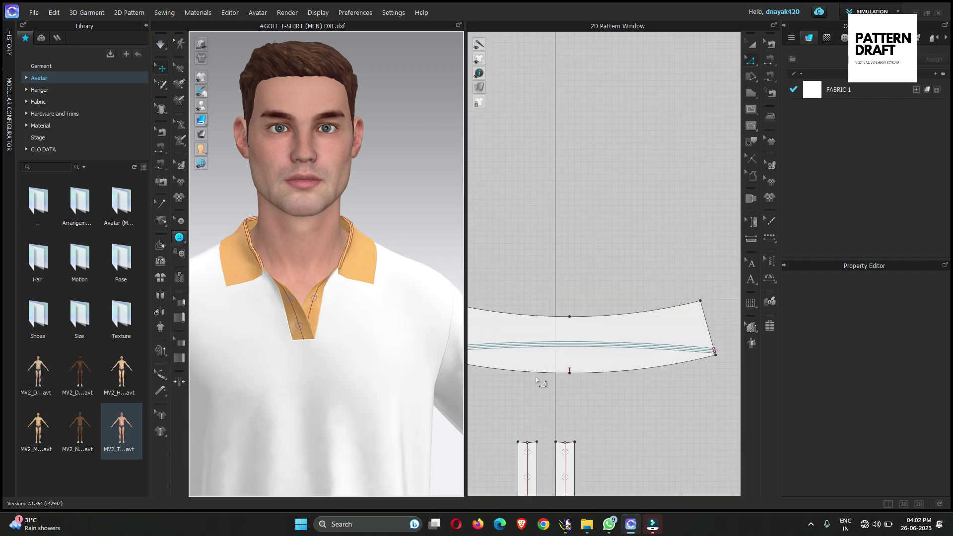
{"action": "middle_click_drag", "start_coordinate": [531, 418], "coordinate": [523, 331]}
{"action": "scroll", "coordinate": [520, 332], "scroll_direction": "up", "scroll_amount": 6}
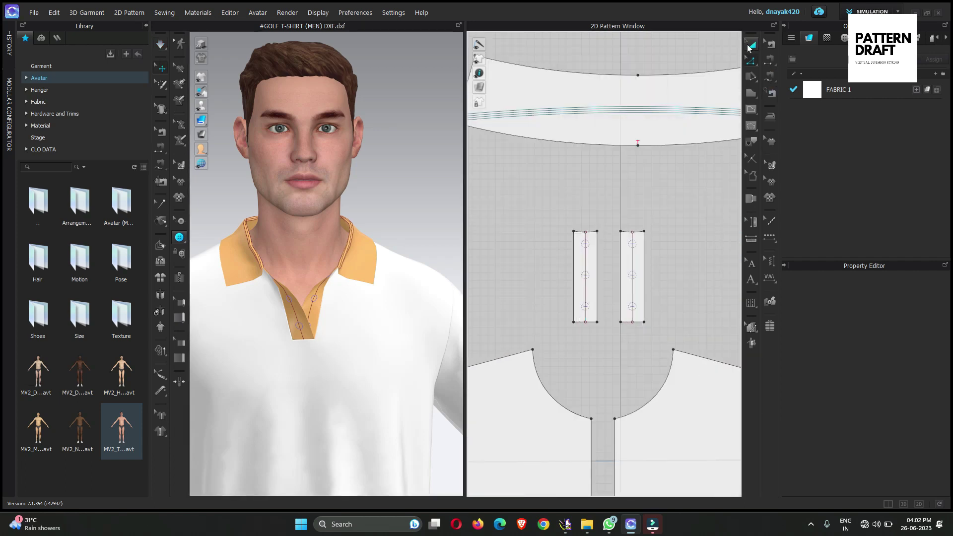
{"action": "left_click", "coordinate": [750, 46]}
{"action": "scroll", "coordinate": [617, 262], "scroll_direction": "up", "scroll_amount": 2}
{"action": "left_click", "coordinate": [661, 266]}
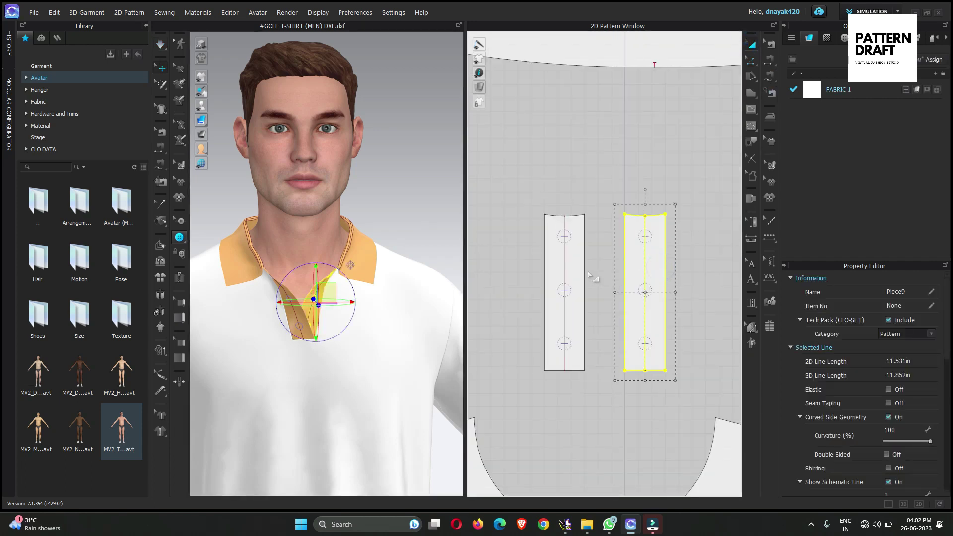
{"action": "left_click", "coordinate": [573, 268]}
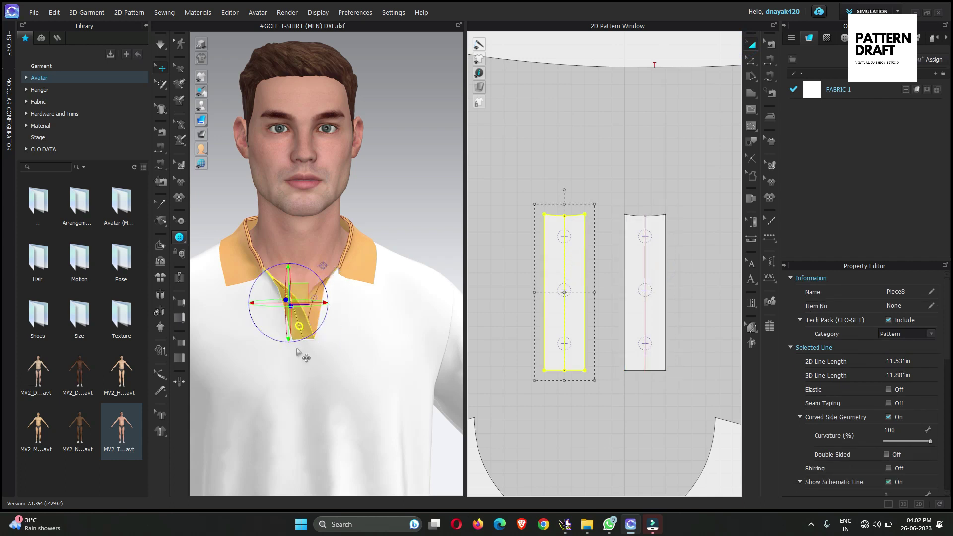
Step: Move the right placket piece outward in 3D, away from the piece it overlaps
{"action": "left_click", "coordinate": [417, 128]}
{"action": "right_click_drag", "start_coordinate": [416, 128], "coordinate": [439, 130]}
{"action": "left_click", "coordinate": [320, 325]}
{"action": "mouse_move", "coordinate": [321, 326]}
{"action": "right_mouse_down"}
{"action": "mouse_move", "coordinate": [341, 364]}
{"action": "mouse_move", "coordinate": [334, 337]}
{"action": "right_mouse_up"}
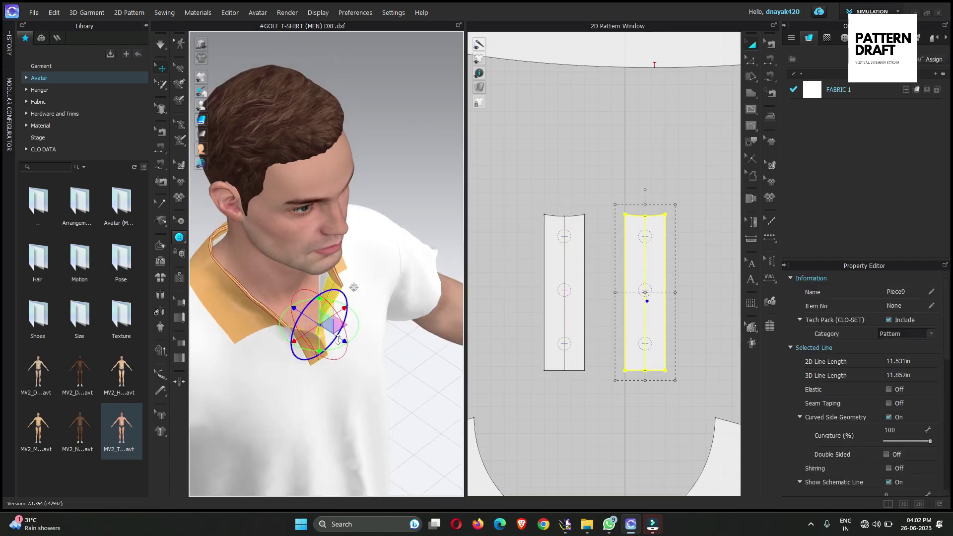
{"action": "left_click_drag", "start_coordinate": [339, 339], "coordinate": [364, 358]}
{"action": "right_click_drag", "start_coordinate": [387, 390], "coordinate": [321, 337]}
Step: Place a default button on the top button mark of the left placket piece, undoing the first placement
{"action": "left_click", "coordinate": [182, 231]}
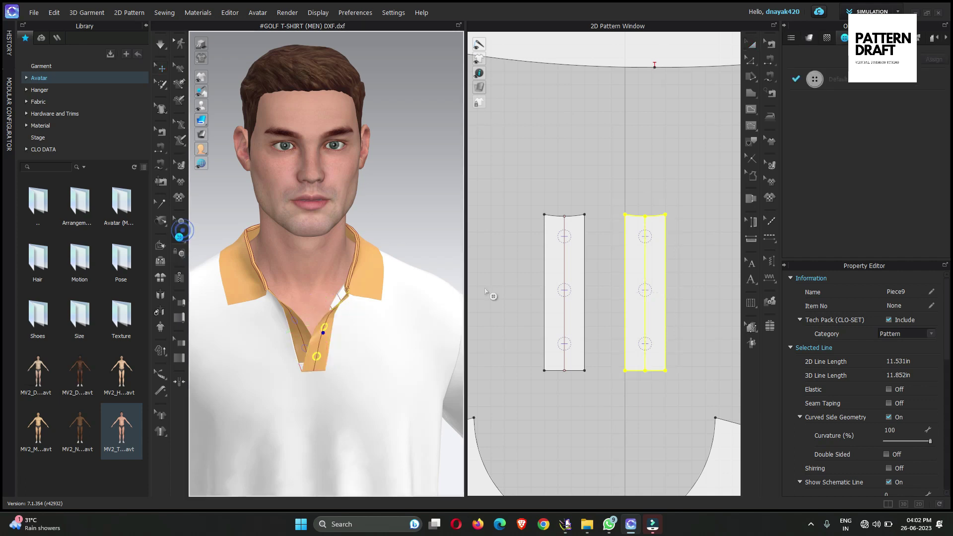
{"action": "scroll", "coordinate": [566, 244], "scroll_direction": "up", "scroll_amount": 5}
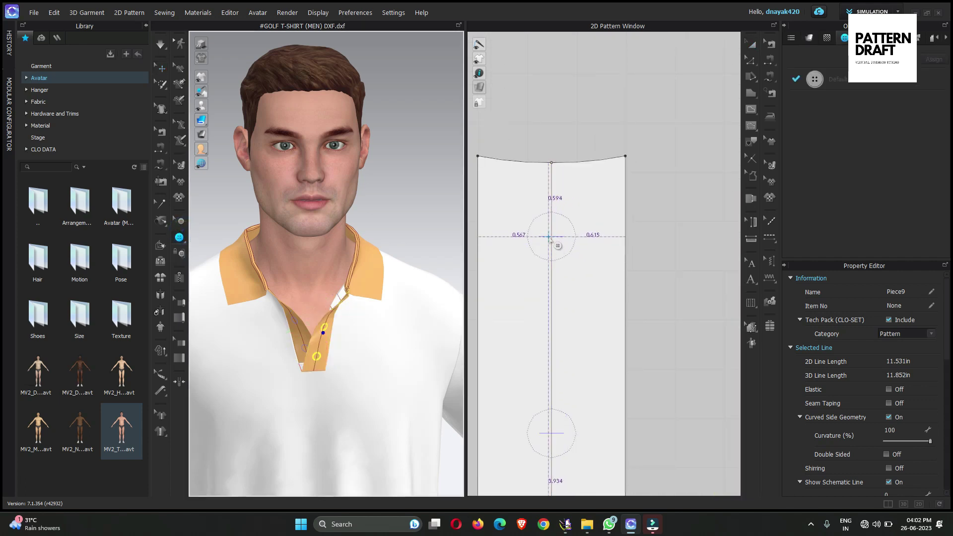
{"action": "left_click", "coordinate": [551, 237]}
{"action": "key", "text": "ctrl+z"}
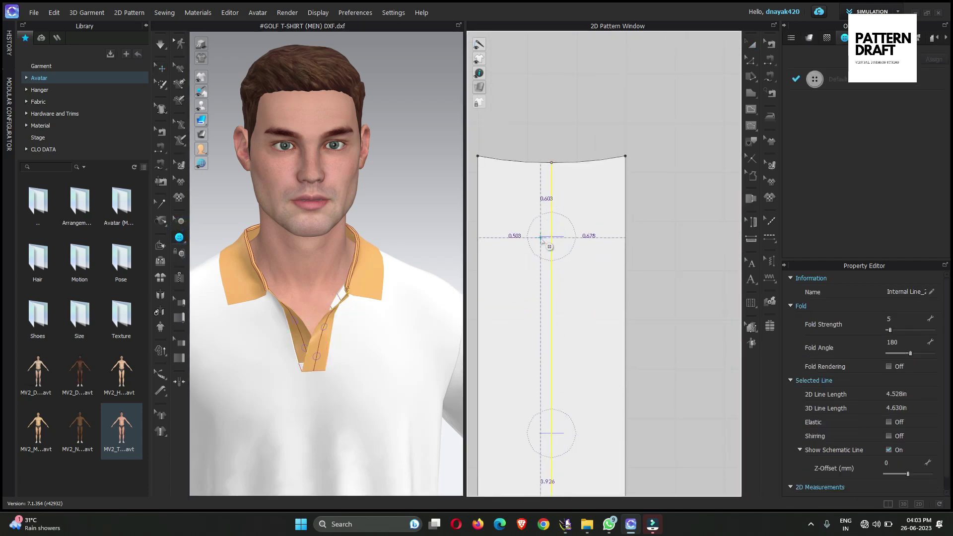
{"action": "left_click", "coordinate": [542, 240]}
Step: Add default buttons on the middle and bottom marks of the left placket piece
{"action": "scroll", "coordinate": [545, 297], "scroll_direction": "up", "scroll_amount": 1}
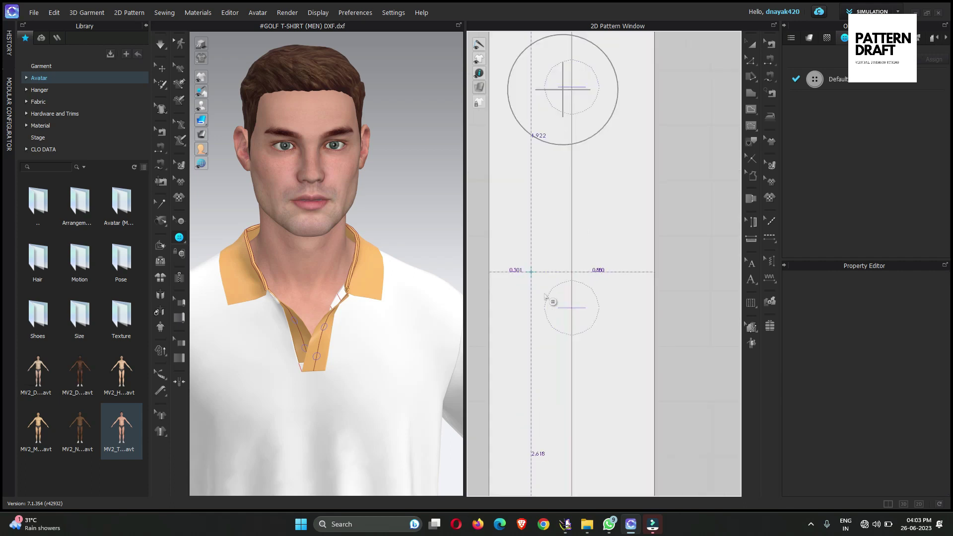
{"action": "left_click", "coordinate": [557, 312]}
{"action": "scroll", "coordinate": [571, 277], "scroll_direction": "down", "scroll_amount": 3}
{"action": "middle_click_drag", "start_coordinate": [570, 327], "coordinate": [570, 245]}
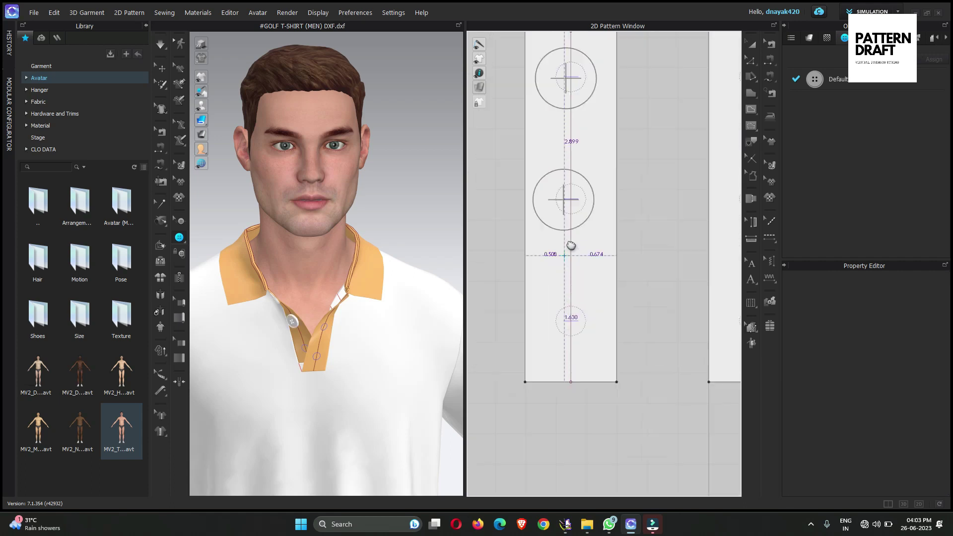
{"action": "scroll", "coordinate": [561, 306], "scroll_direction": "up", "scroll_amount": 3}
{"action": "left_click", "coordinate": [570, 341]}
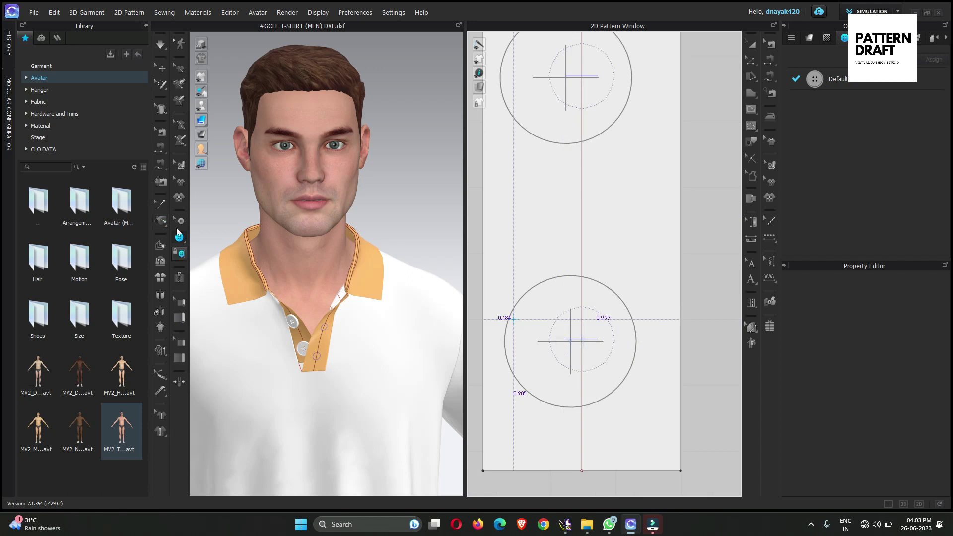
Step: Move the bottom button onto the centre of its mark on the placket's centre line
{"action": "left_click", "coordinate": [181, 221]}
{"action": "left_click", "coordinate": [577, 343]}
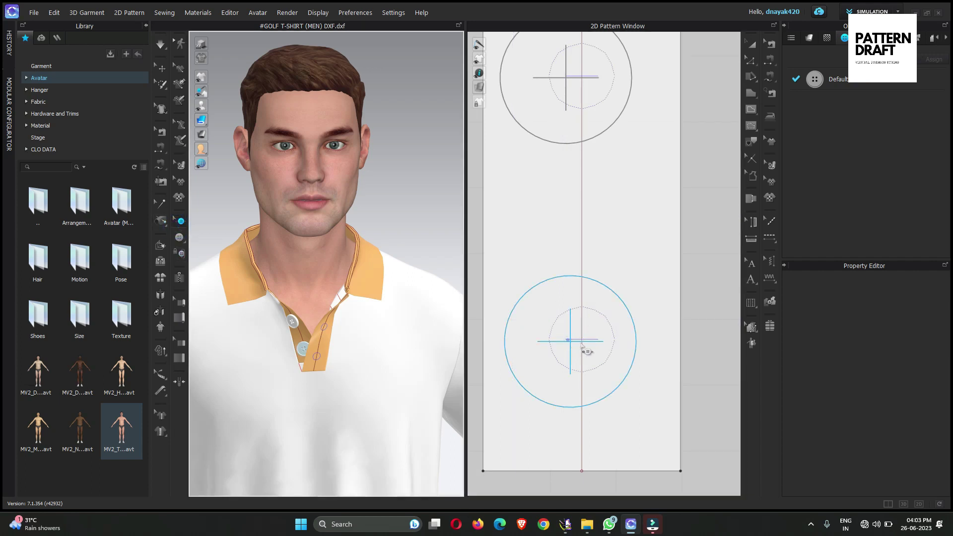
{"action": "left_click_drag", "start_coordinate": [583, 346], "coordinate": [589, 338]}
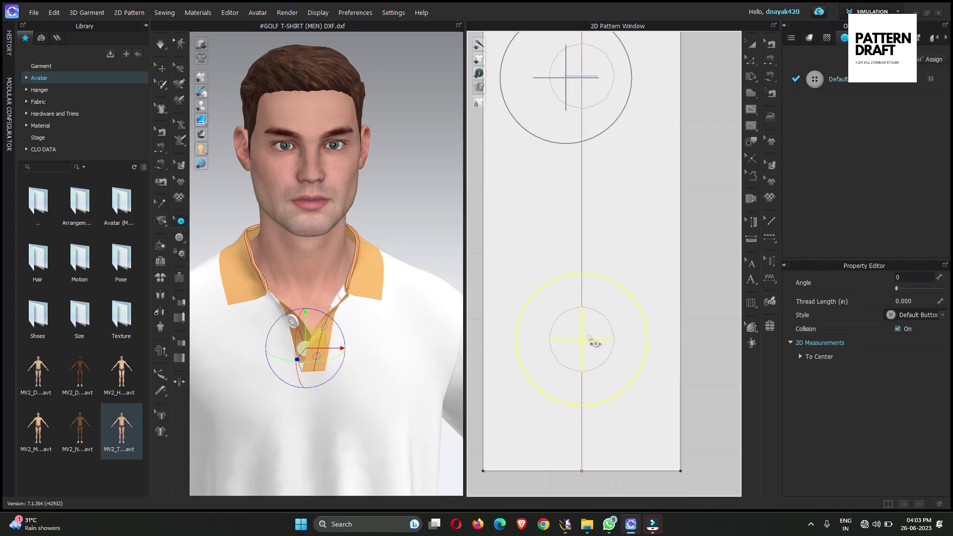
Step: Align the middle button with the centre of its mark on the placket's centre line
{"action": "middle_click_drag", "start_coordinate": [589, 338], "coordinate": [591, 382]}
{"action": "scroll", "coordinate": [563, 283], "scroll_direction": "up", "scroll_amount": 4}
{"action": "left_click", "coordinate": [613, 231]}
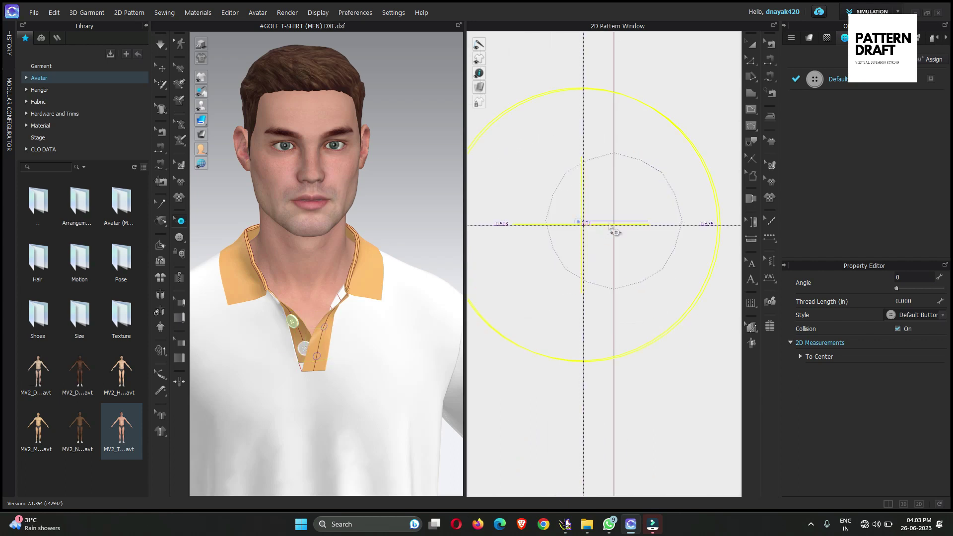
{"action": "left_click", "coordinate": [616, 219]}
{"action": "scroll", "coordinate": [610, 463], "scroll_direction": "down", "scroll_amount": 5}
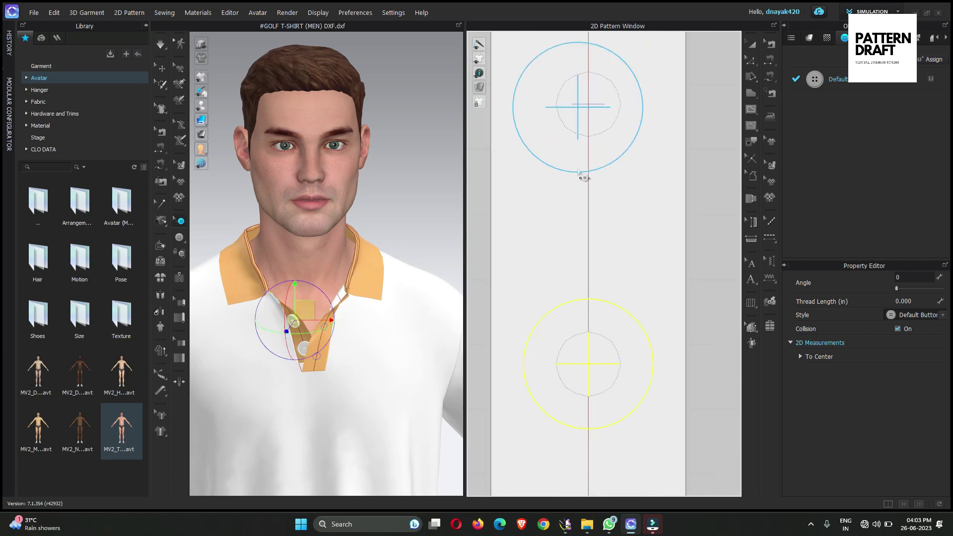
Step: Reposition the top button to the centre of its mark on the placket's centre line
{"action": "middle_click_drag", "start_coordinate": [579, 172], "coordinate": [579, 245]}
{"action": "scroll", "coordinate": [574, 245], "scroll_direction": "up", "scroll_amount": 4}
{"action": "left_click", "coordinate": [571, 237]}
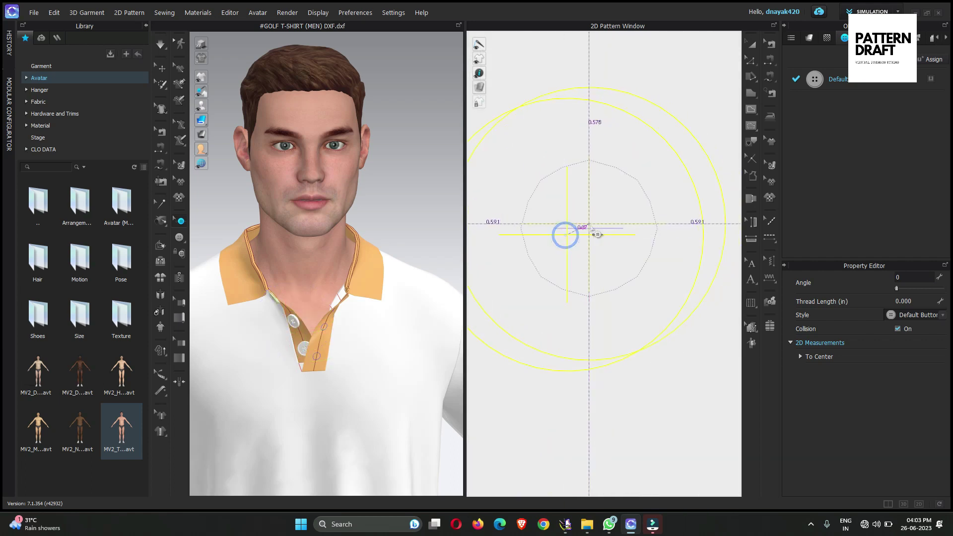
{"action": "left_click", "coordinate": [568, 233]}
{"action": "scroll", "coordinate": [591, 251], "scroll_direction": "down", "scroll_amount": 5}
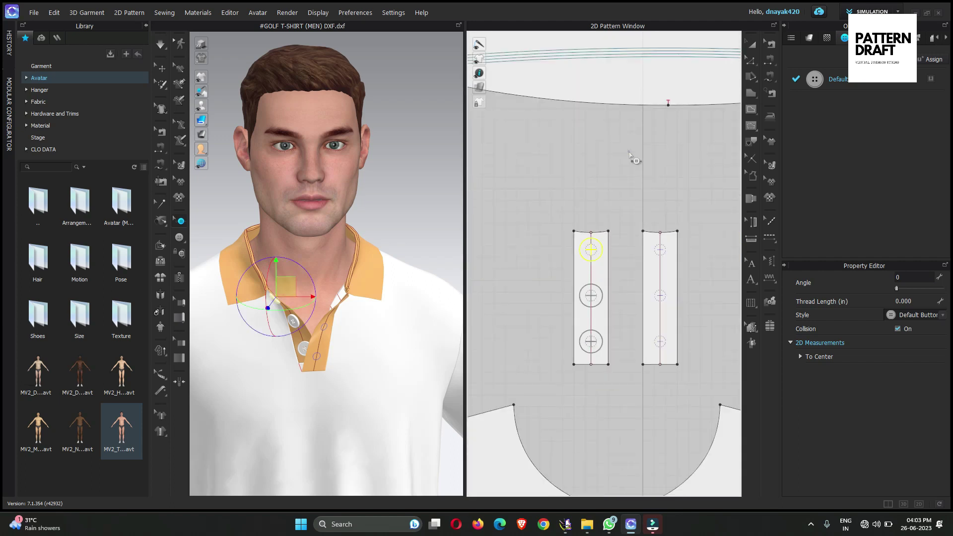
Step: Set the default button style's width to 0.375 in and check the button size on the shirt
{"action": "left_click", "coordinate": [629, 155]}
{"action": "left_click", "coordinate": [824, 81]}
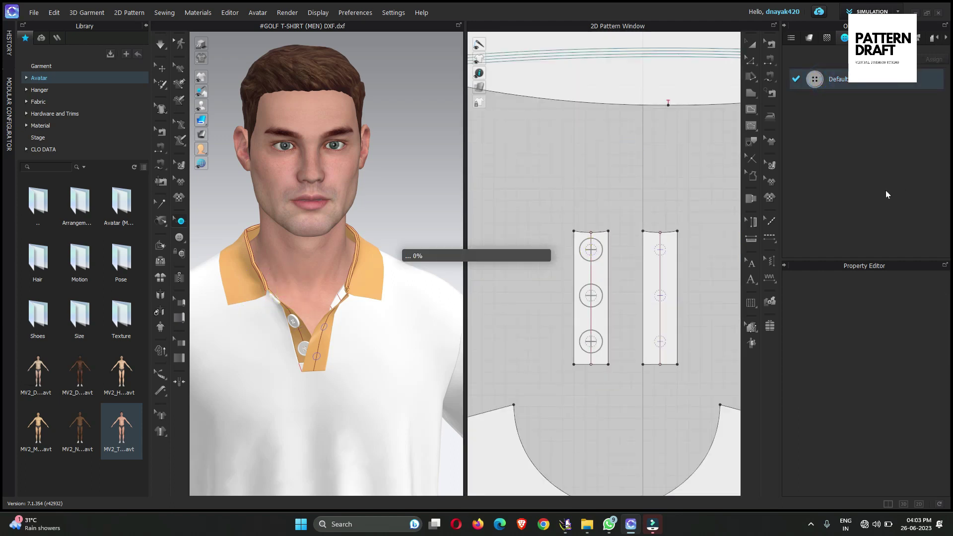
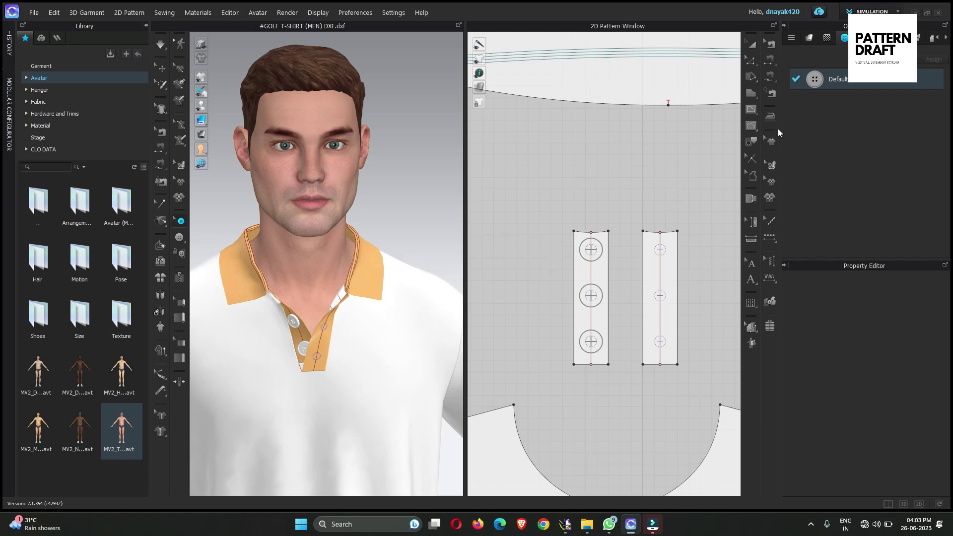
{"action": "left_click", "coordinate": [823, 86]}
{"action": "double_click", "coordinate": [898, 407]}
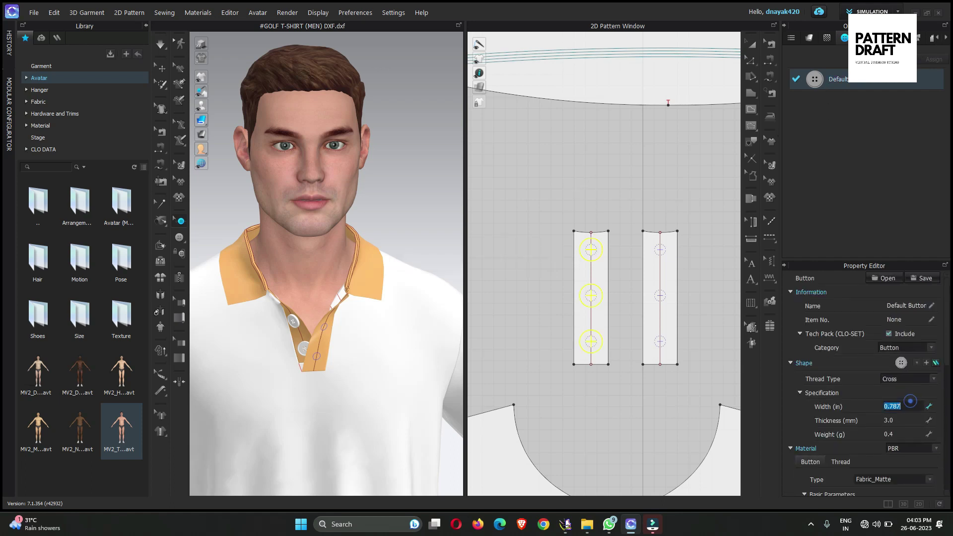
{"action": "type", "text": ".375"}
{"action": "key", "text": "Return"}
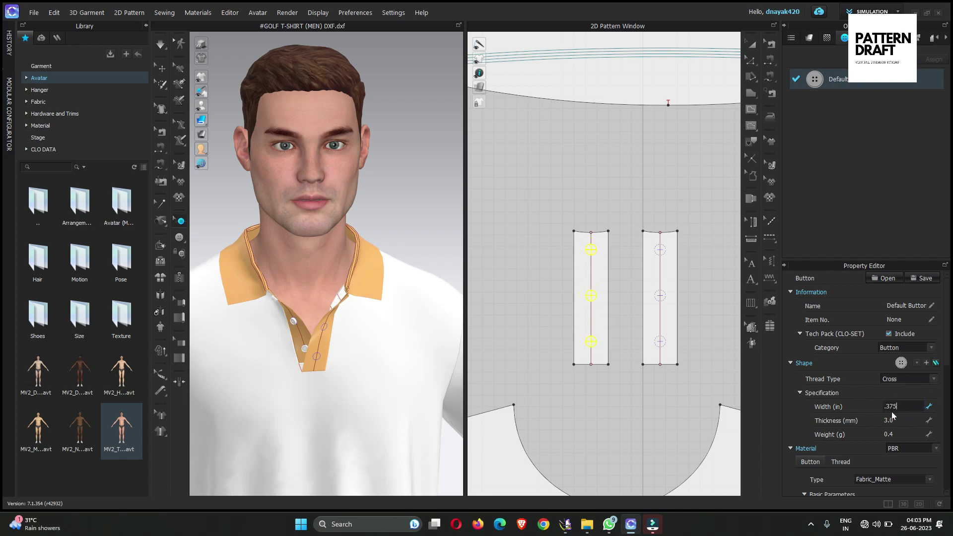
{"action": "left_click", "coordinate": [606, 162]}
{"action": "right_click_drag", "start_coordinate": [204, 374], "coordinate": [251, 370]}
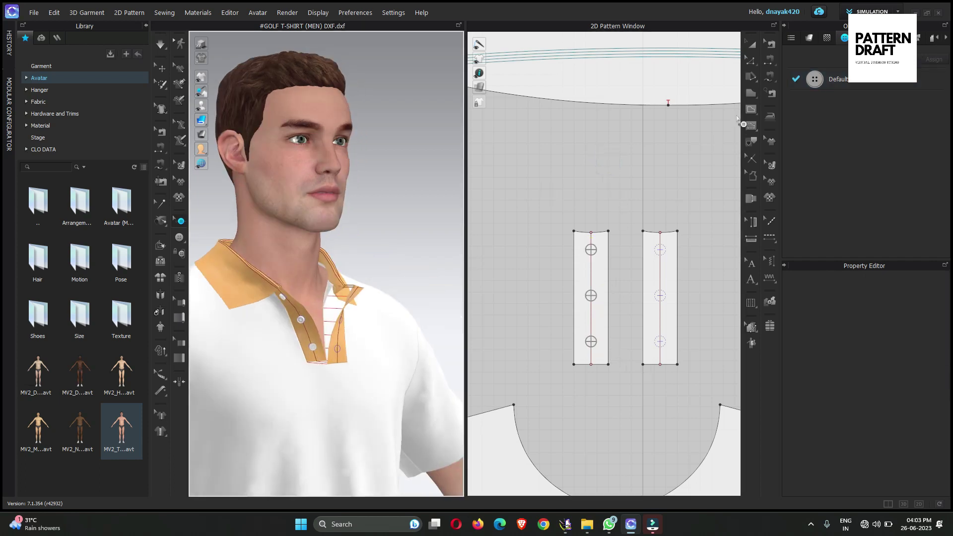
Step: Set the default button style's width to 0.5 in and briefly simulate the shirt
{"action": "left_click", "coordinate": [808, 80]}
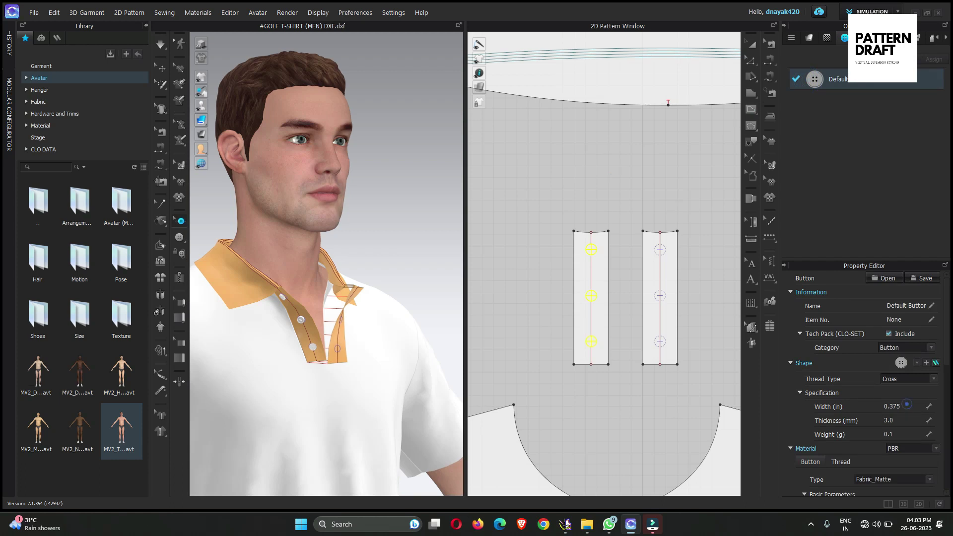
{"action": "left_click", "coordinate": [906, 404]}
{"action": "type", "text": ".5"}
{"action": "key", "text": "Return"}
{"action": "left_click", "coordinate": [544, 187]}
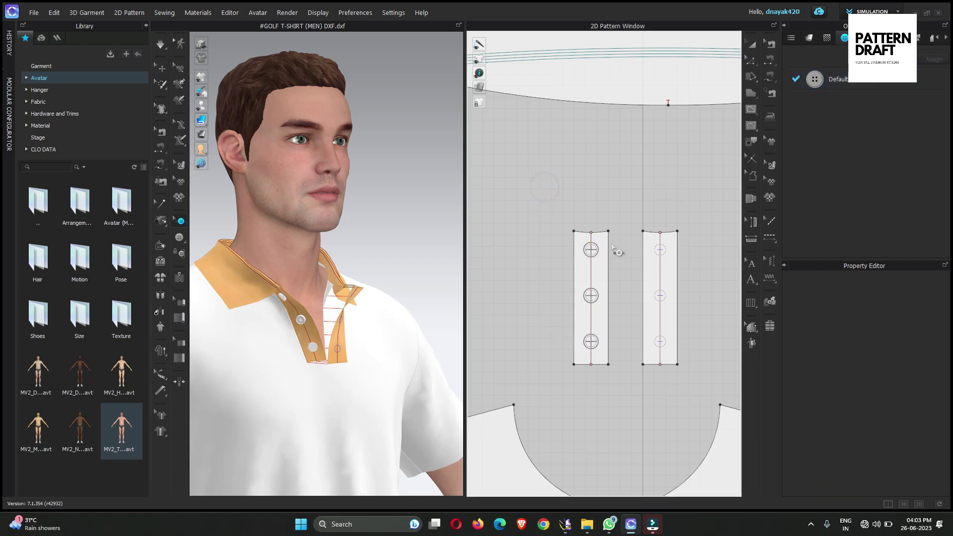
{"action": "key", "text": "space"}
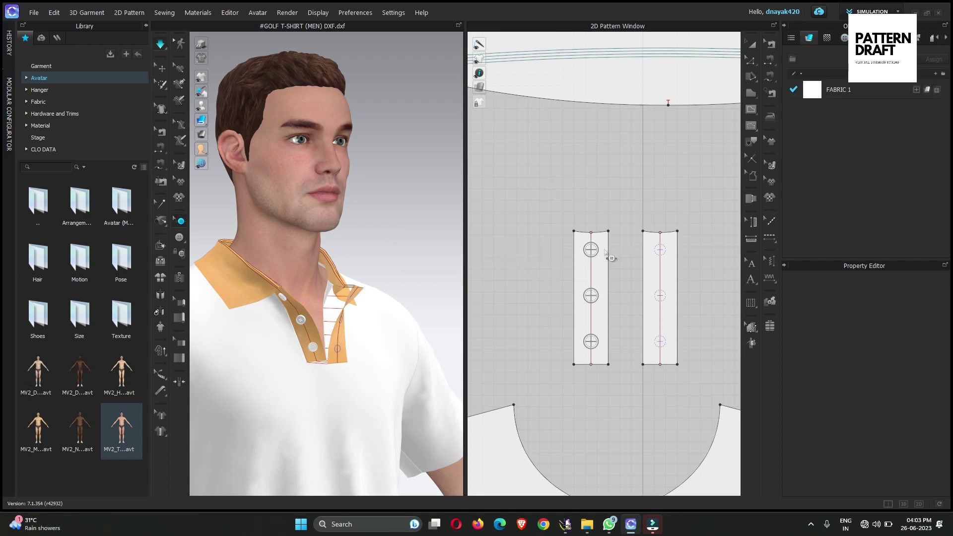
{"action": "key", "text": "space"}
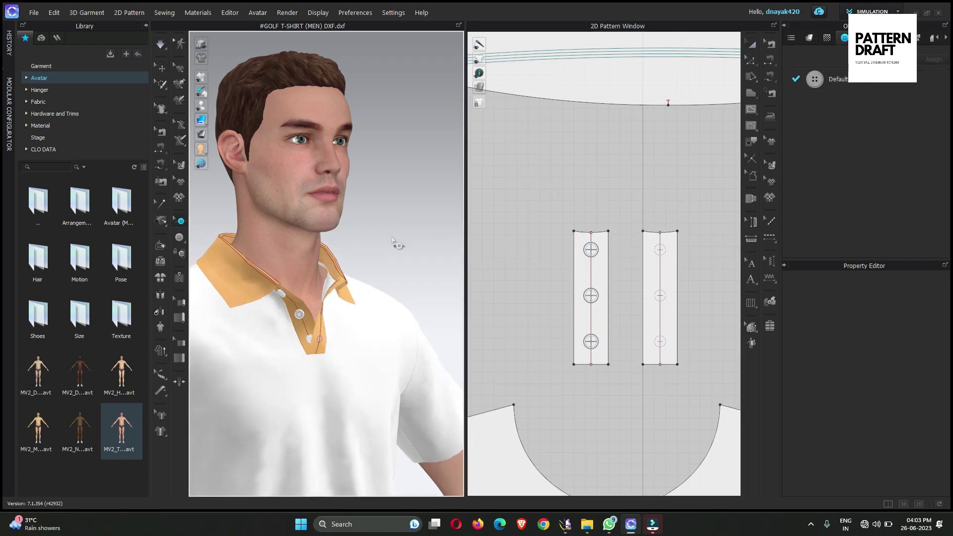
Step: Add default buttonholes at the top, middle and bottom marks of the right placket piece
{"action": "left_click", "coordinate": [180, 246]}
{"action": "left_click", "coordinate": [208, 251]}
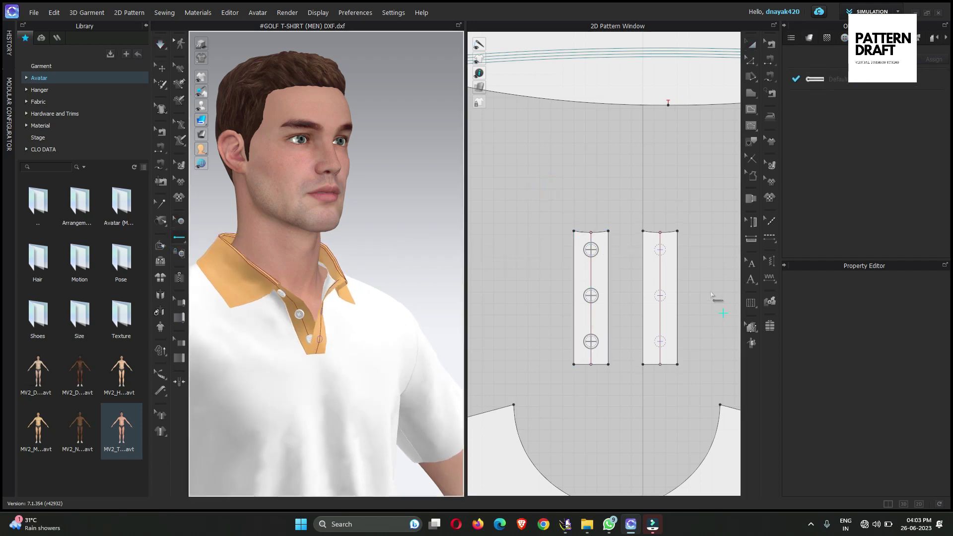
{"action": "scroll", "coordinate": [674, 252], "scroll_direction": "up", "scroll_amount": 3}
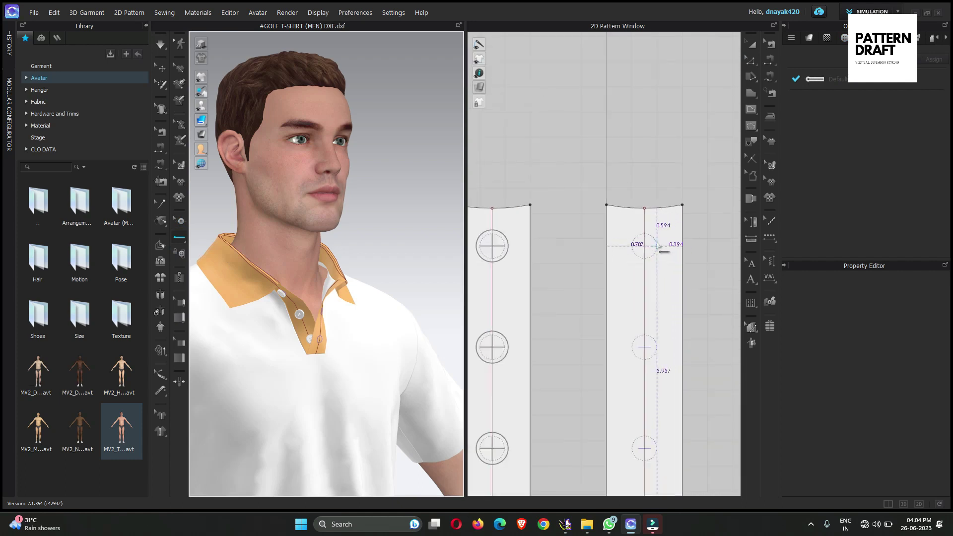
{"action": "left_click", "coordinate": [656, 245]}
{"action": "left_click", "coordinate": [657, 350]}
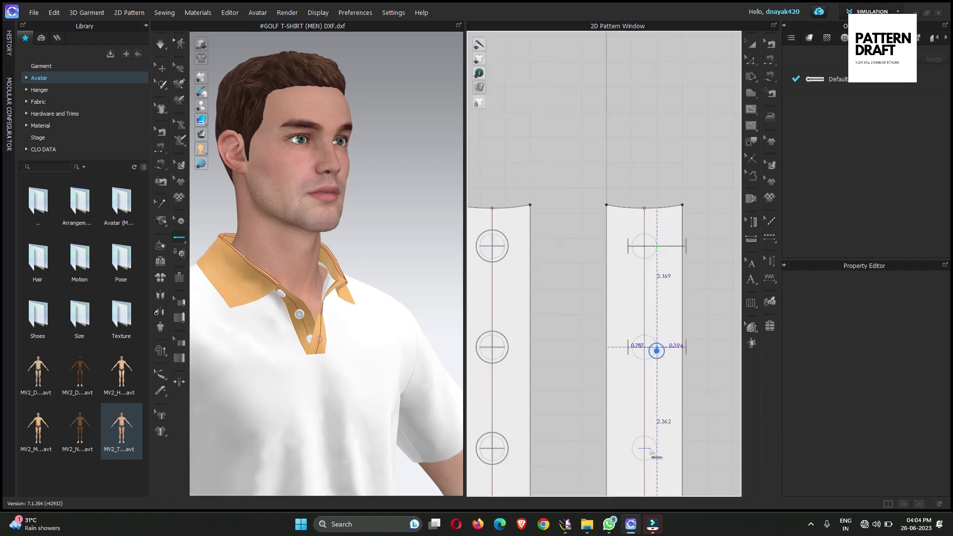
{"action": "left_click", "coordinate": [655, 449]}
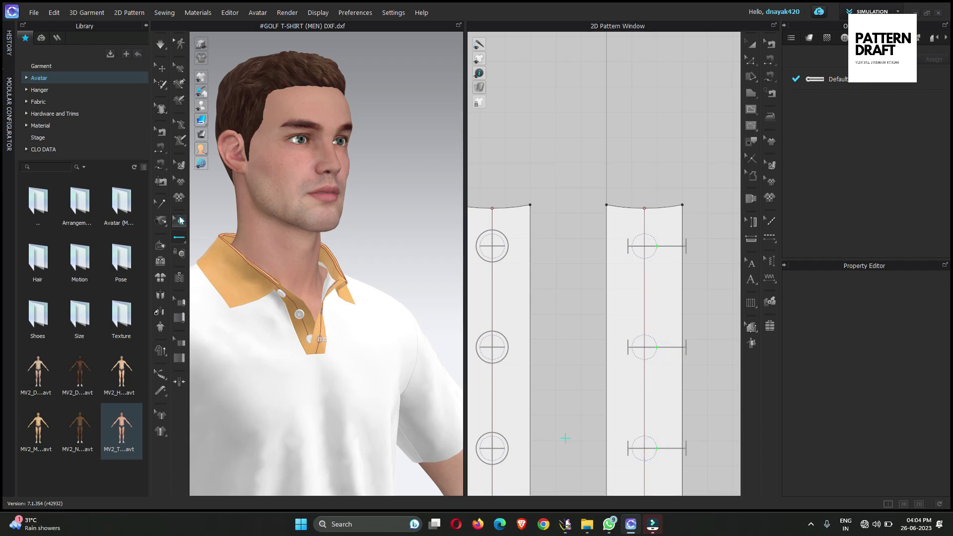
Step: Move the top and middle buttonholes onto the centres of their marks on the right placket's centre line
{"action": "left_click", "coordinate": [180, 220]}
{"action": "scroll", "coordinate": [632, 231], "scroll_direction": "up", "scroll_amount": 5}
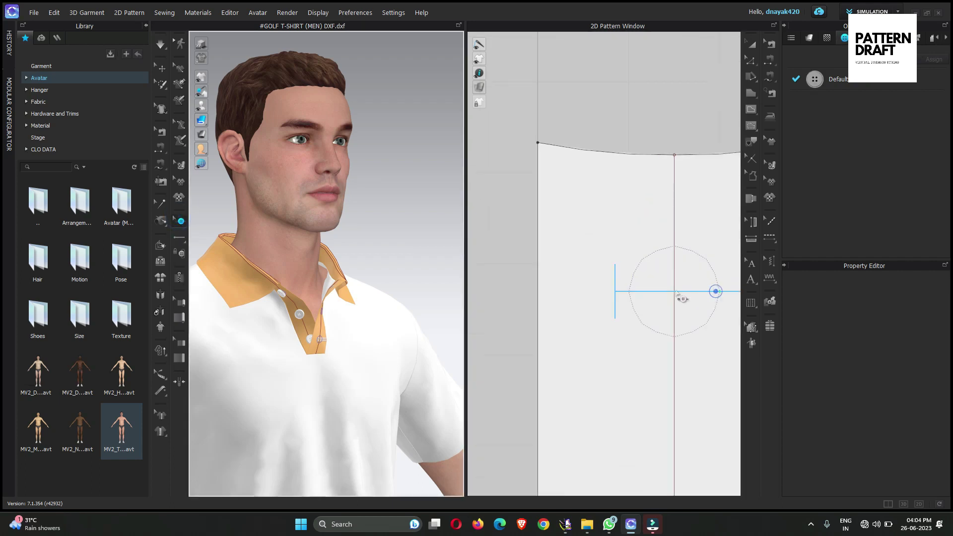
{"action": "left_click", "coordinate": [716, 293]}
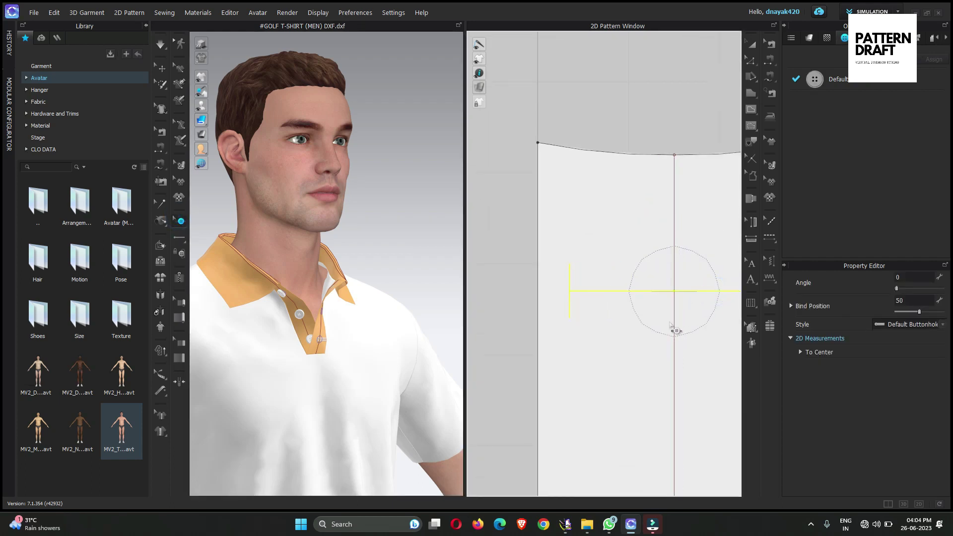
{"action": "scroll", "coordinate": [674, 294], "scroll_direction": "down", "scroll_amount": 4}
{"action": "left_click_drag", "start_coordinate": [668, 260], "coordinate": [640, 256]}
Step: Align the bottom buttonhole with the centre of its mark on the right placket's centre line
{"action": "middle_click_drag", "start_coordinate": [653, 358], "coordinate": [659, 266]}
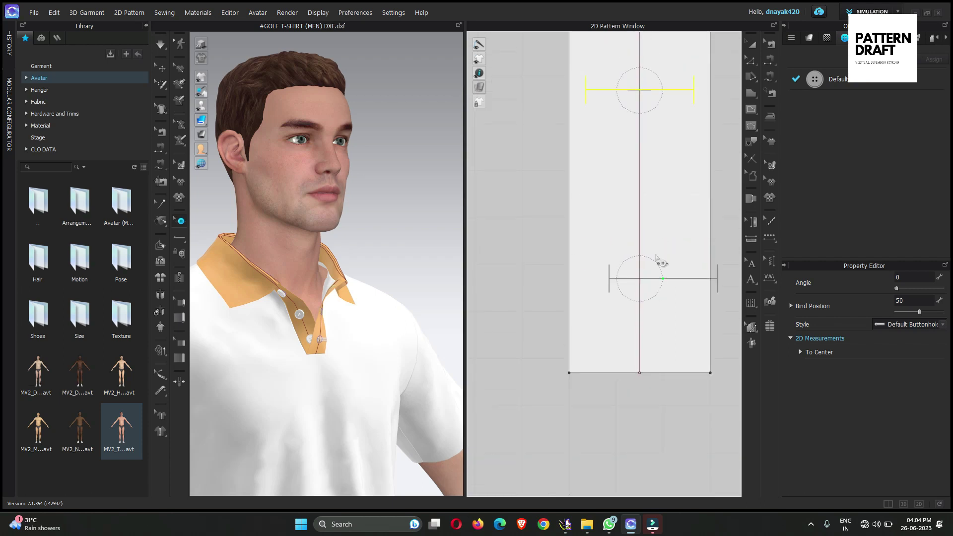
{"action": "left_click_drag", "start_coordinate": [665, 277], "coordinate": [645, 285]}
{"action": "scroll", "coordinate": [660, 288], "scroll_direction": "up", "scroll_amount": 5}
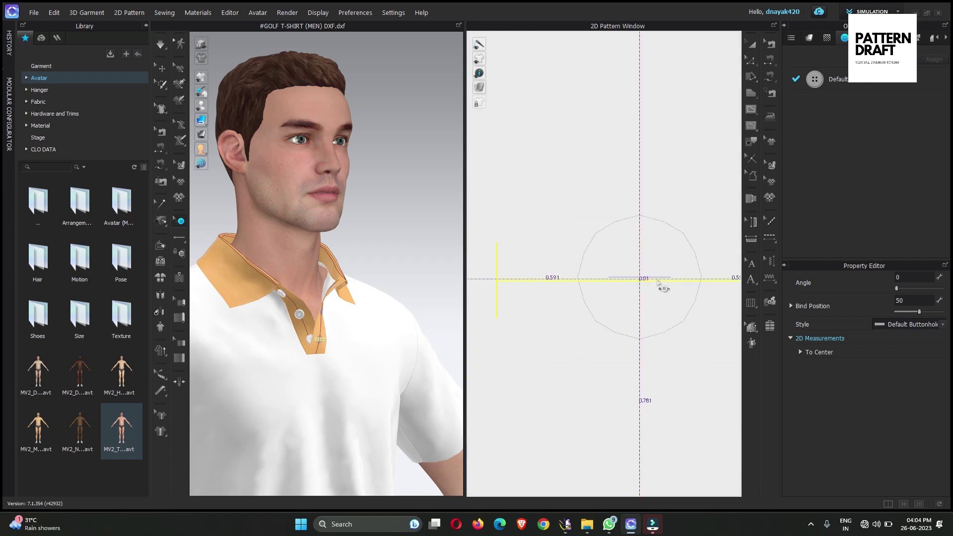
{"action": "left_click_drag", "start_coordinate": [656, 280], "coordinate": [640, 277]}
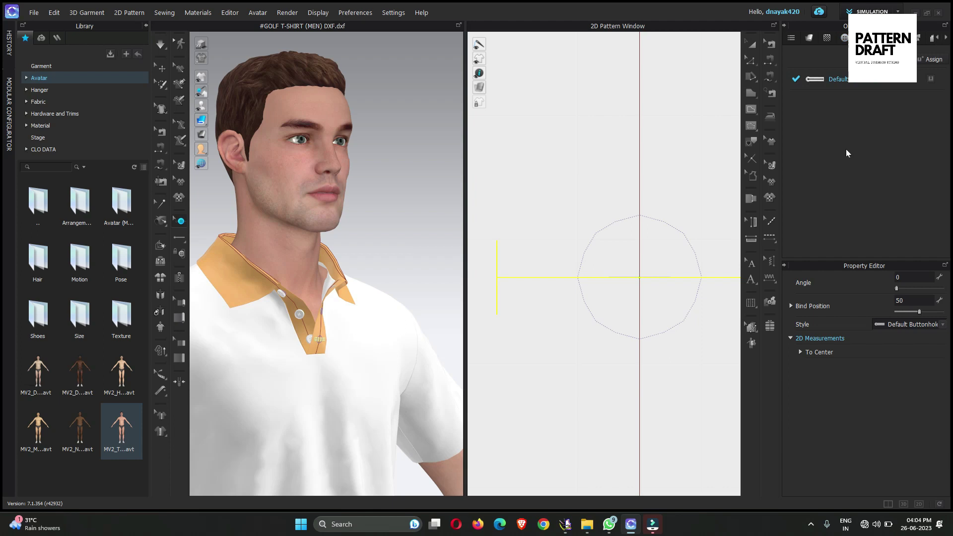
Step: Set the default buttonhole style's width to 0.5 in
{"action": "left_click", "coordinate": [809, 80]}
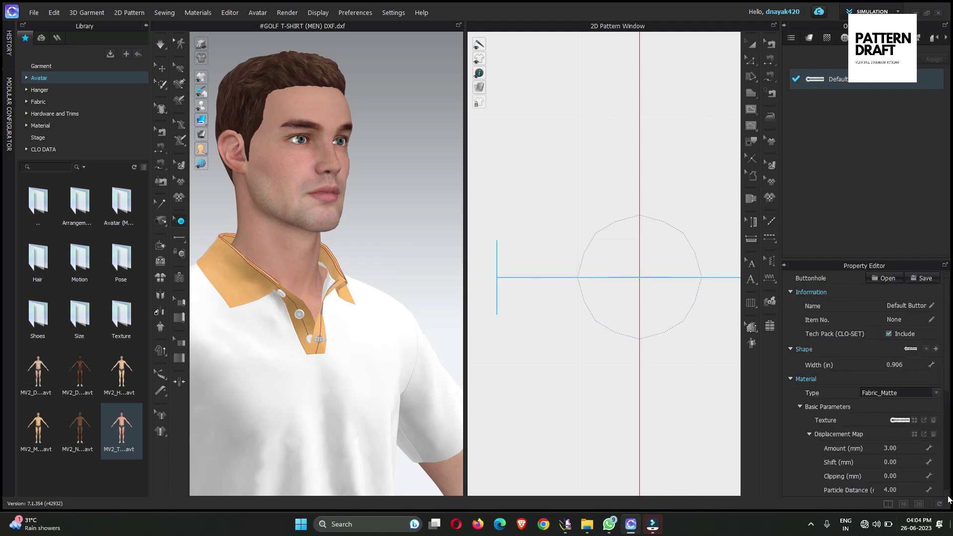
{"action": "scroll", "coordinate": [906, 460], "scroll_direction": "down", "scroll_amount": 5}
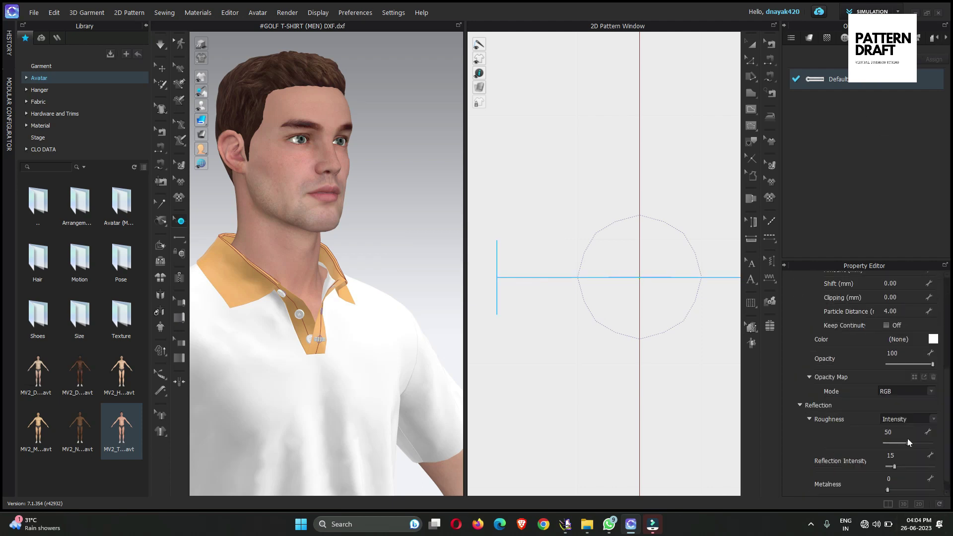
{"action": "scroll", "coordinate": [906, 426], "scroll_direction": "up", "scroll_amount": 3}
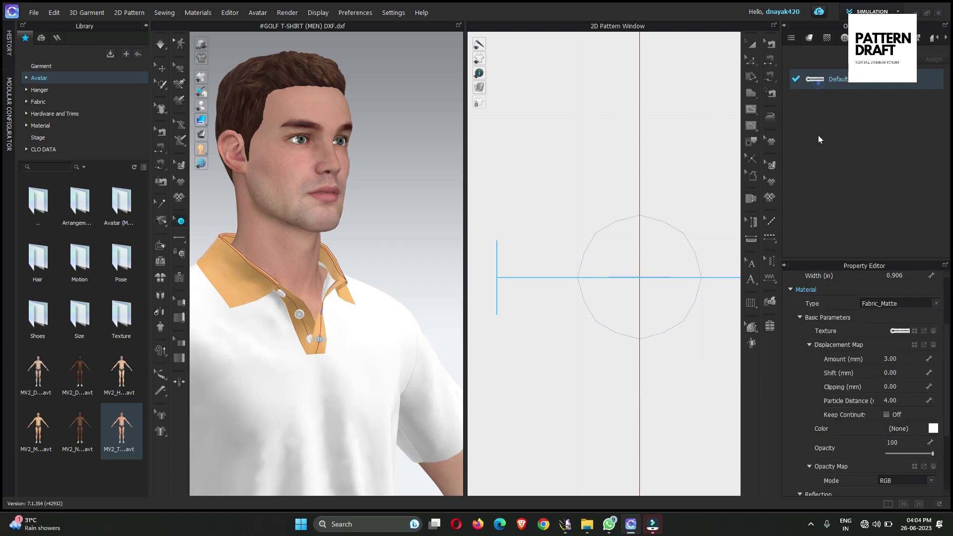
{"action": "scroll", "coordinate": [882, 406], "scroll_direction": "down", "scroll_amount": 4}
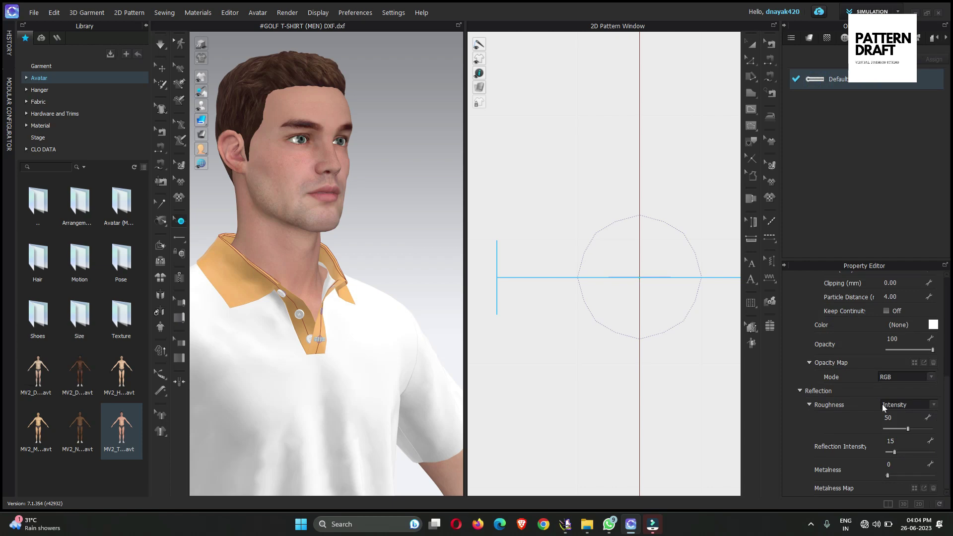
{"action": "scroll", "coordinate": [882, 404], "scroll_direction": "up", "scroll_amount": 1}
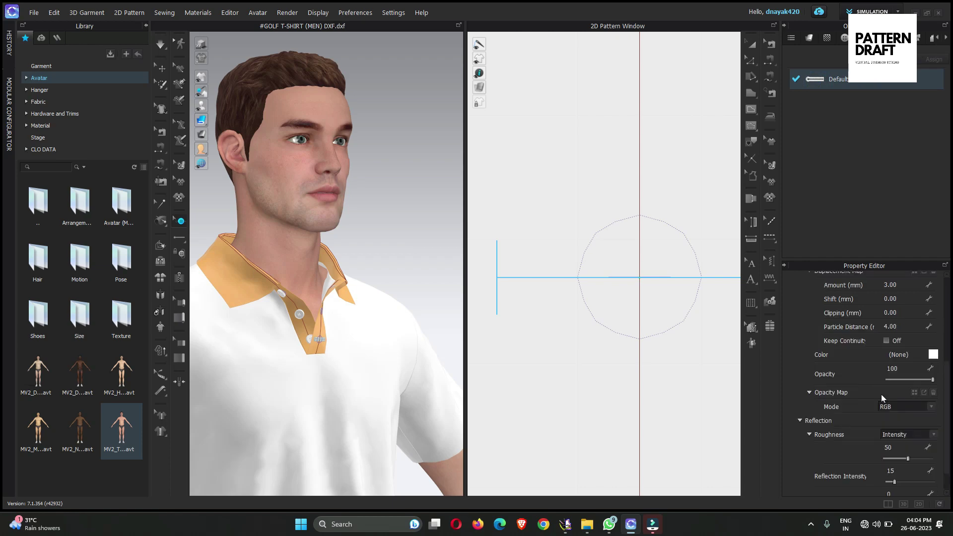
{"action": "scroll", "coordinate": [880, 393], "scroll_direction": "up", "scroll_amount": 5}
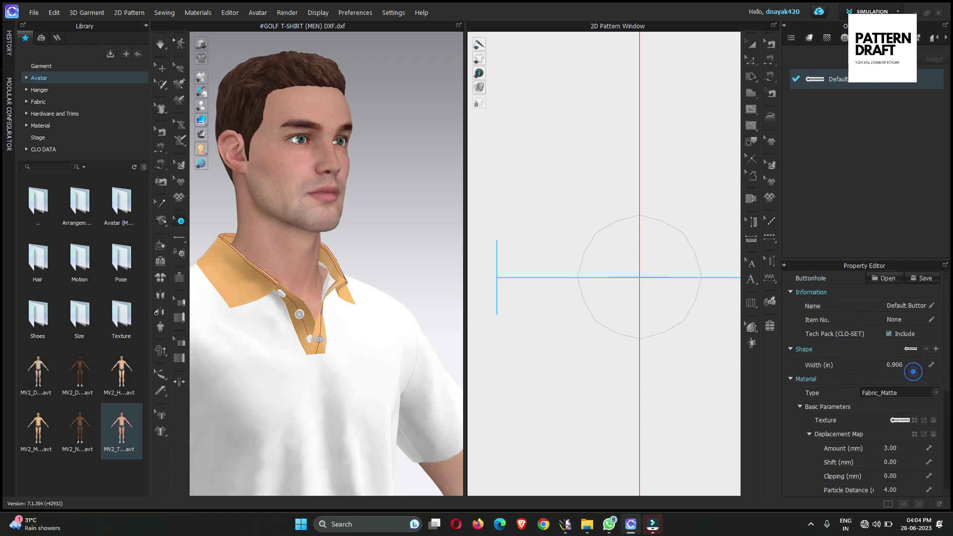
{"action": "double_click", "coordinate": [913, 371]}
{"action": "type", "text": ".5"}
{"action": "key", "text": "Return"}
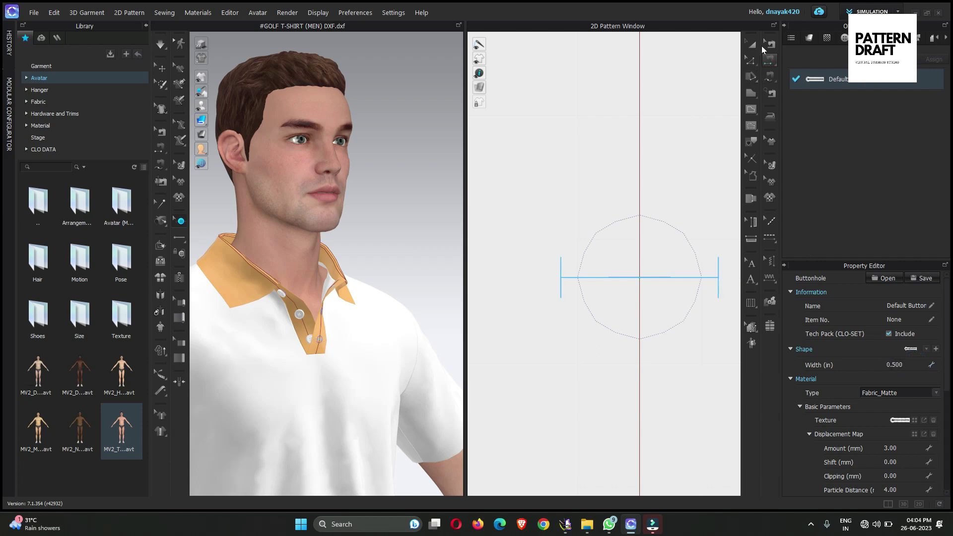
{"action": "left_click", "coordinate": [751, 198]}
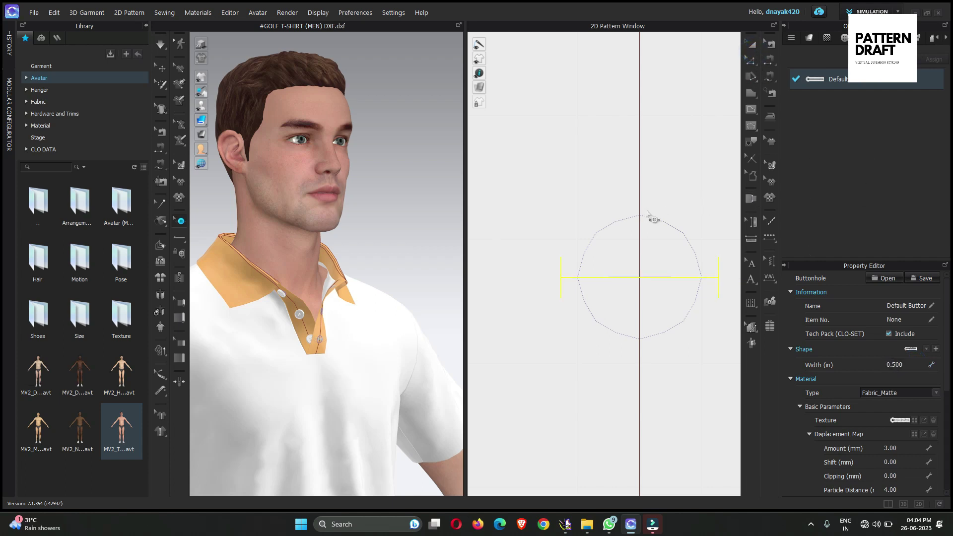
Step: Fasten the middle and bottom buttons to the matching buttonholes on the right placket piece
{"action": "scroll", "coordinate": [653, 217], "scroll_direction": "down", "scroll_amount": 5}
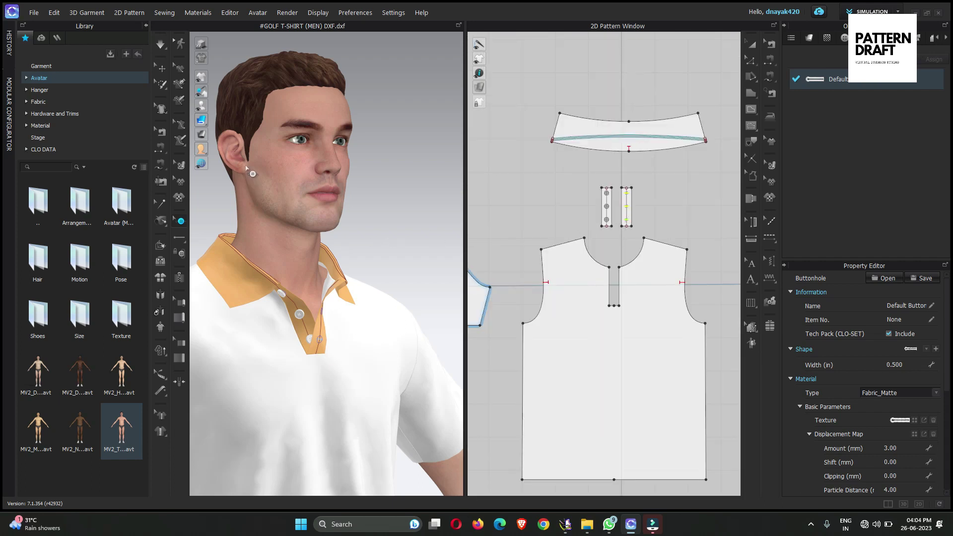
{"action": "left_click", "coordinate": [182, 258]}
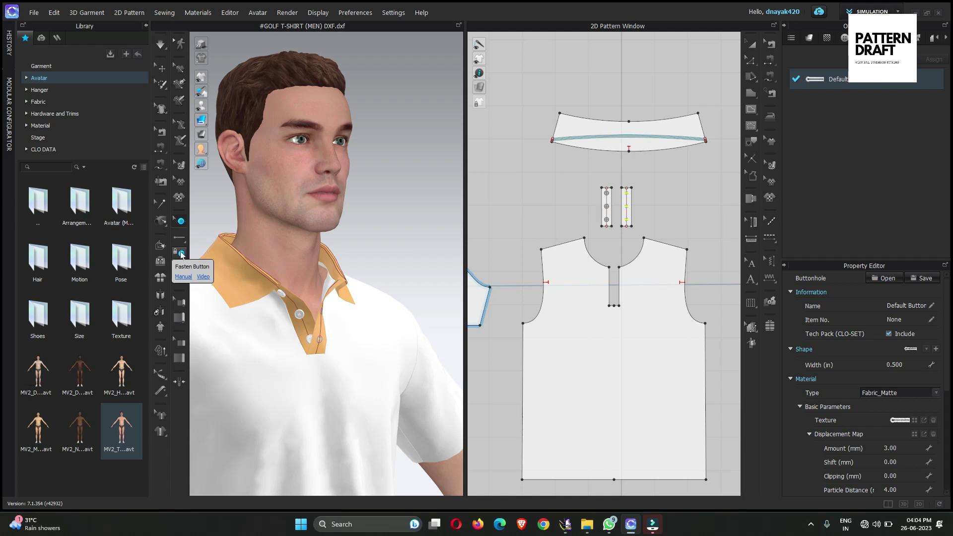
{"action": "left_click", "coordinate": [181, 254]}
{"action": "scroll", "coordinate": [633, 178], "scroll_direction": "up", "scroll_amount": 5}
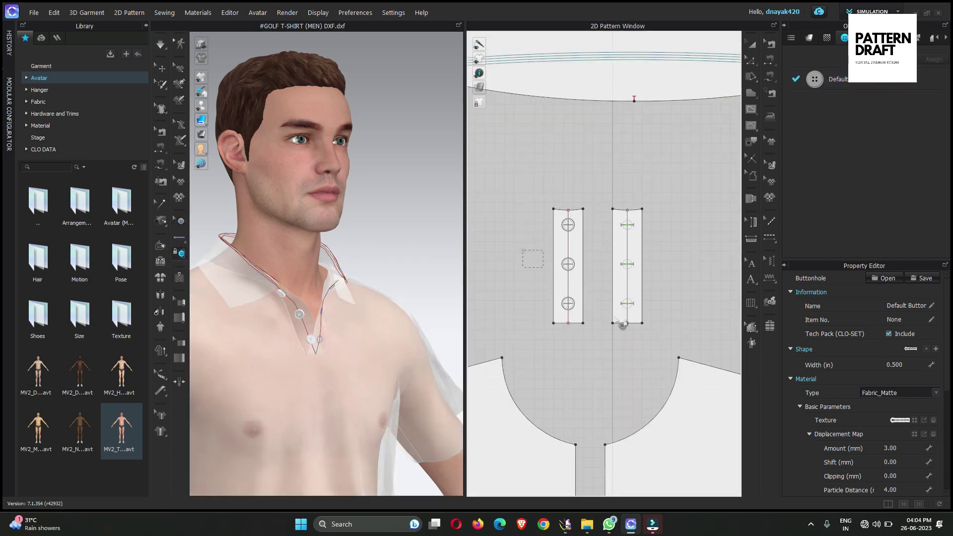
{"action": "left_click_drag", "start_coordinate": [522, 249], "coordinate": [600, 331]}
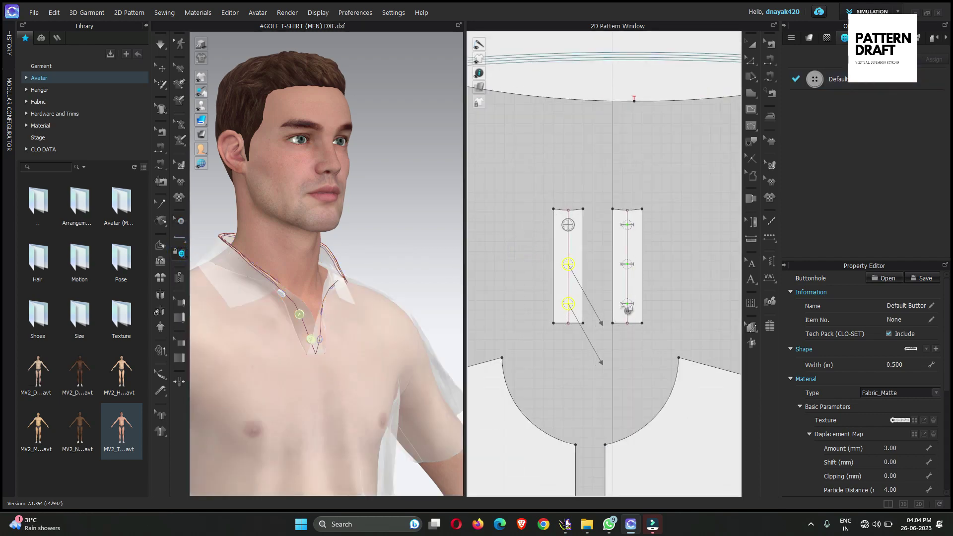
{"action": "left_click", "coordinate": [621, 265]}
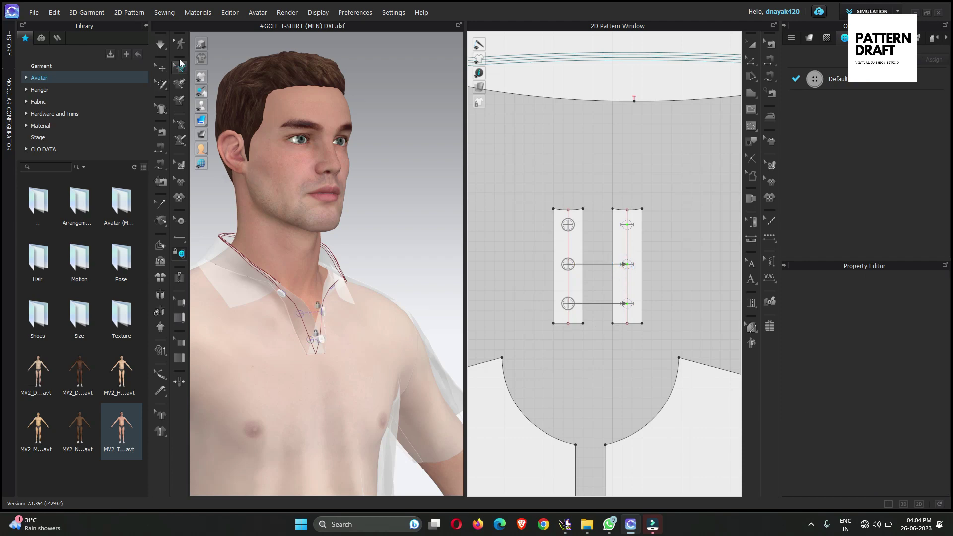
Step: Simulate the shirt with the fastened placket and, from the front view, pull the collar's front corner across toward the placket's centre
{"action": "left_click", "coordinate": [160, 45]}
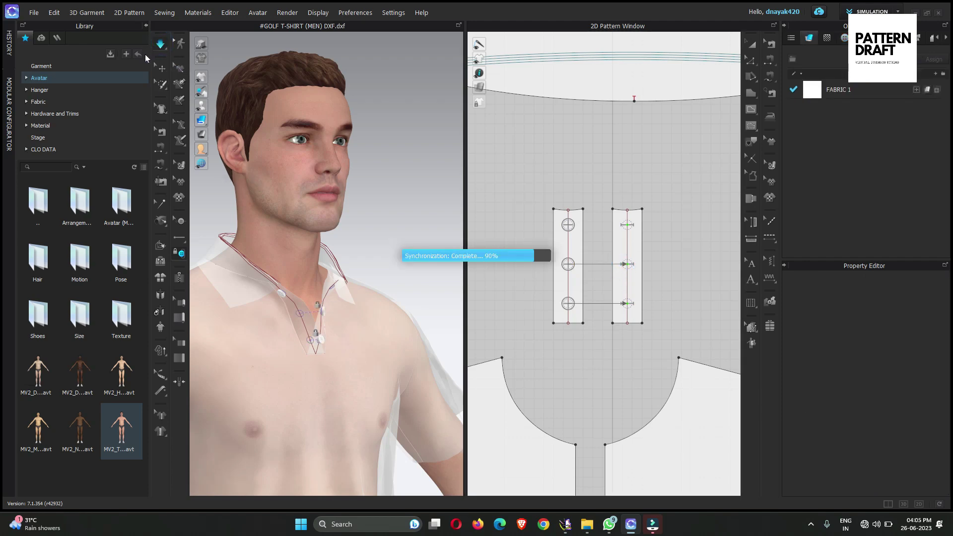
{"action": "key", "text": "space"}
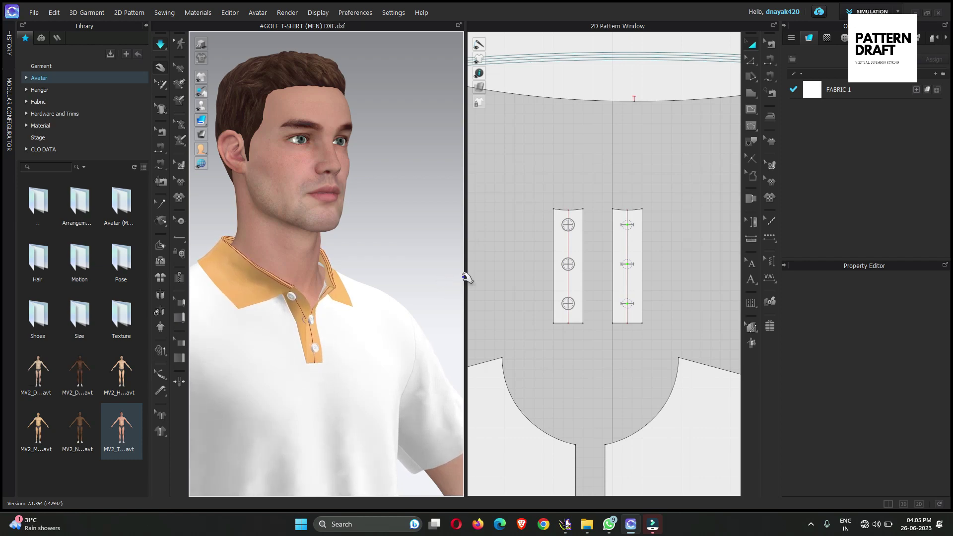
{"action": "key", "text": "g"}
{"action": "key", "text": "2"}
{"action": "key", "text": "q"}
{"action": "scroll", "coordinate": [374, 310], "scroll_direction": "up", "scroll_amount": 3}
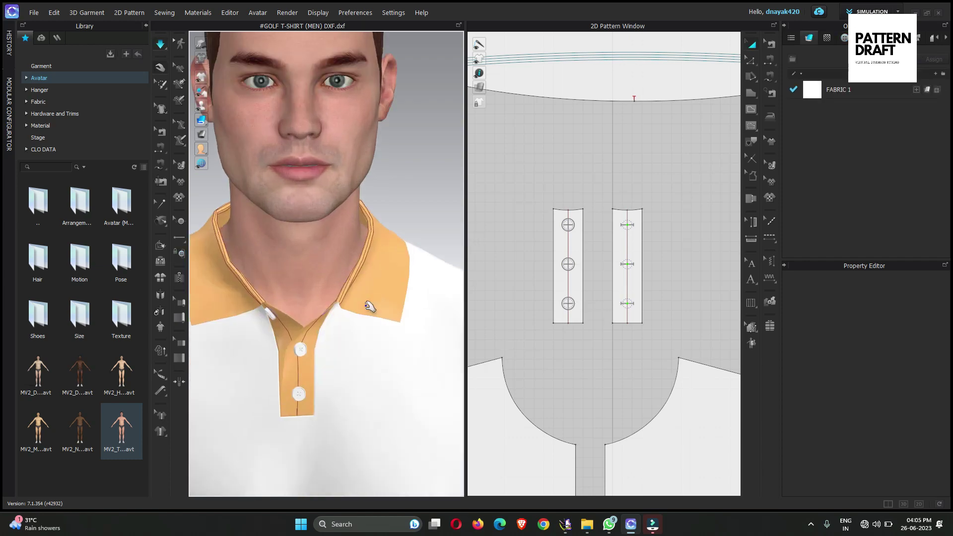
{"action": "left_click", "coordinate": [268, 300]}
{"action": "left_click_drag", "start_coordinate": [294, 300], "coordinate": [336, 280]}
Step: Fasten the top button to the matching buttonhole on the right placket piece and simulate the shirt
{"action": "left_click", "coordinate": [160, 277]}
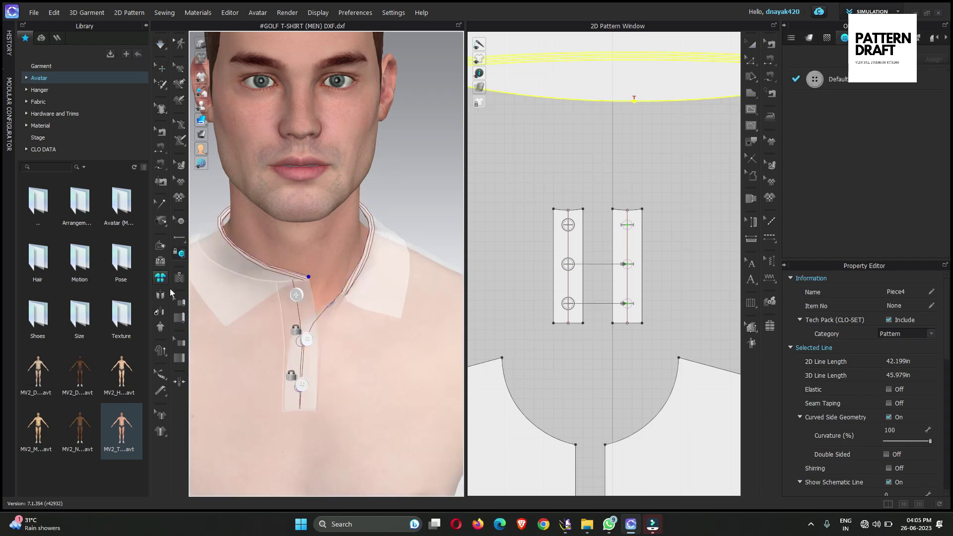
{"action": "left_click", "coordinate": [178, 254]}
{"action": "left_click", "coordinate": [568, 224]}
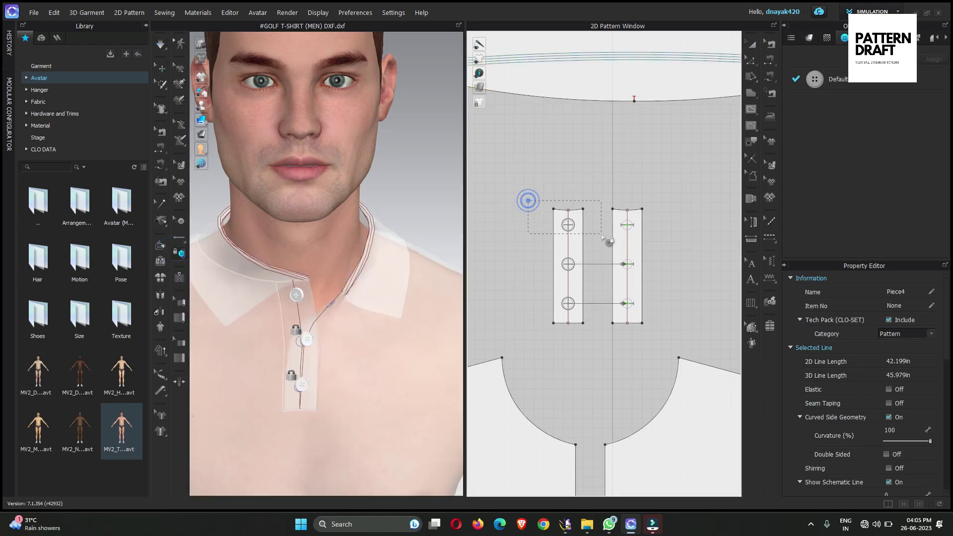
{"action": "left_click", "coordinate": [626, 225]}
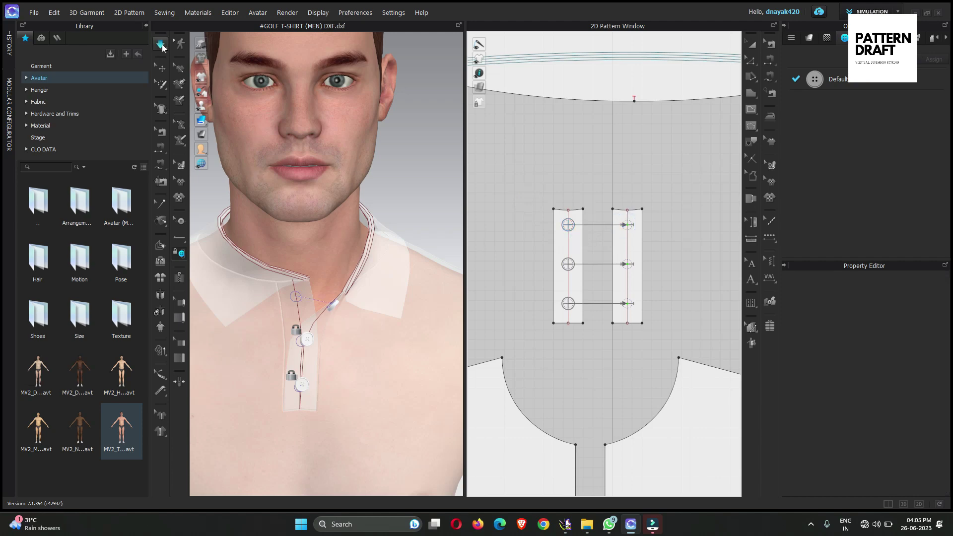
{"action": "left_click", "coordinate": [161, 45]}
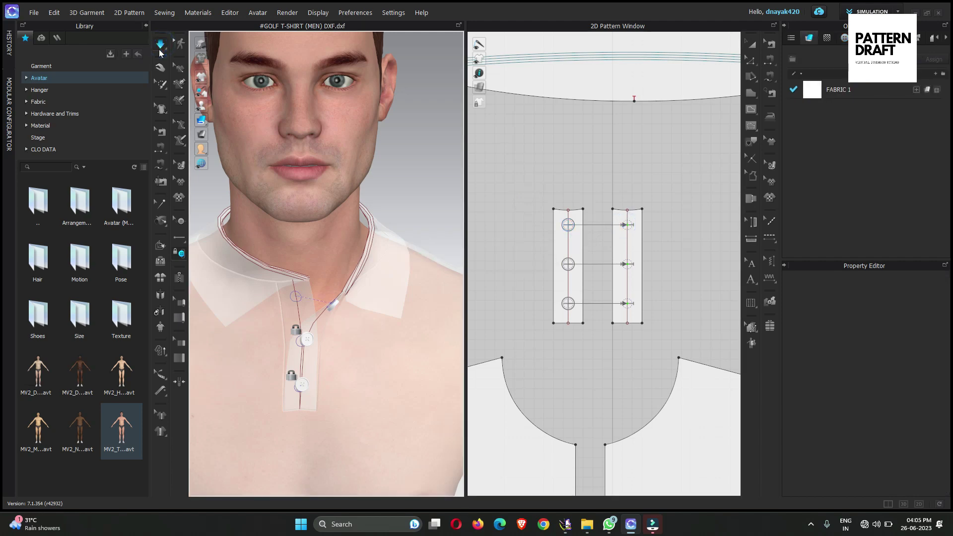
{"action": "key", "text": "space"}
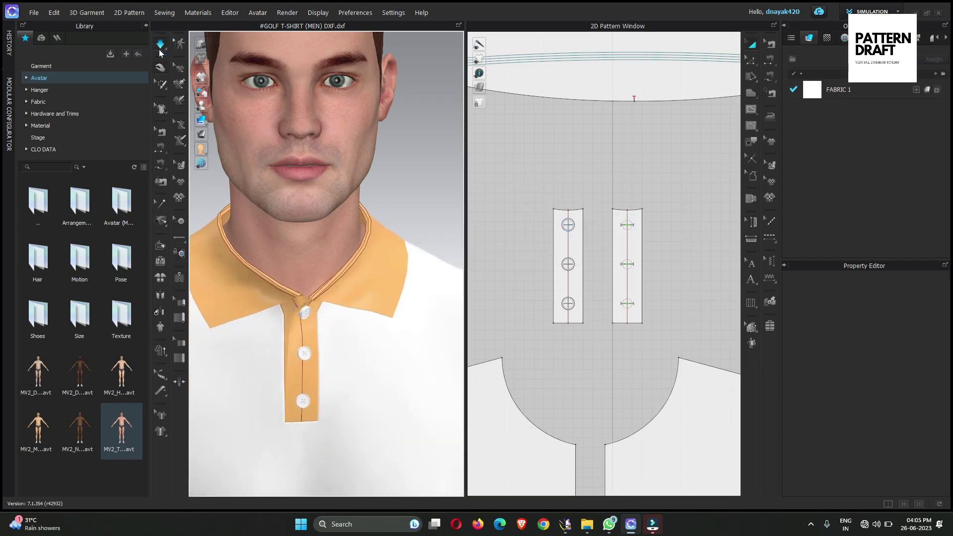
Step: Turn off the strengthening on the collar piece and simulate the shirt so the collar settles
{"action": "right_click_drag", "start_coordinate": [234, 270], "coordinate": [256, 264]}
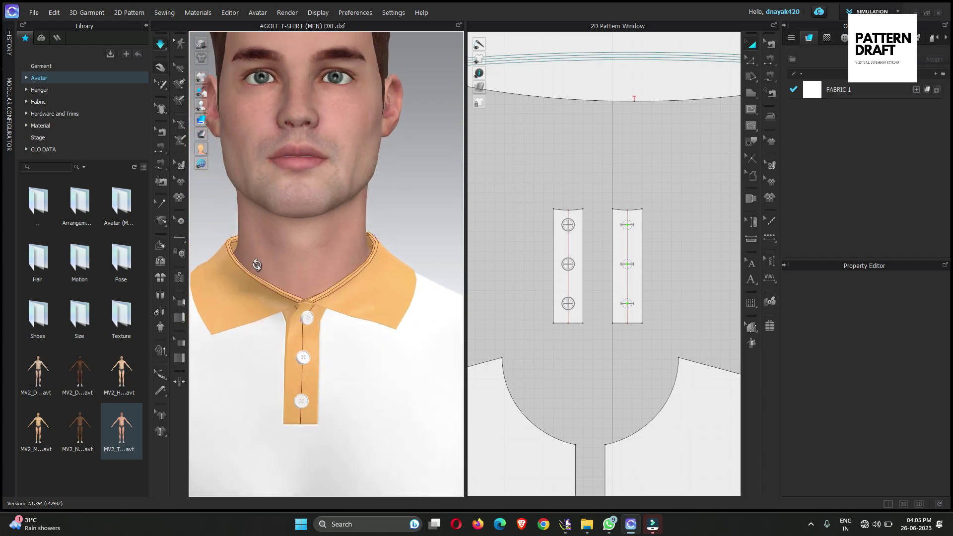
{"action": "scroll", "coordinate": [292, 297], "scroll_direction": "down", "scroll_amount": 5}
{"action": "left_click", "coordinate": [179, 253]}
{"action": "mouse_move", "coordinate": [317, 278]}
{"action": "right_mouse_down"}
{"action": "mouse_move", "coordinate": [396, 281]}
{"action": "mouse_move", "coordinate": [308, 268]}
{"action": "right_mouse_up"}
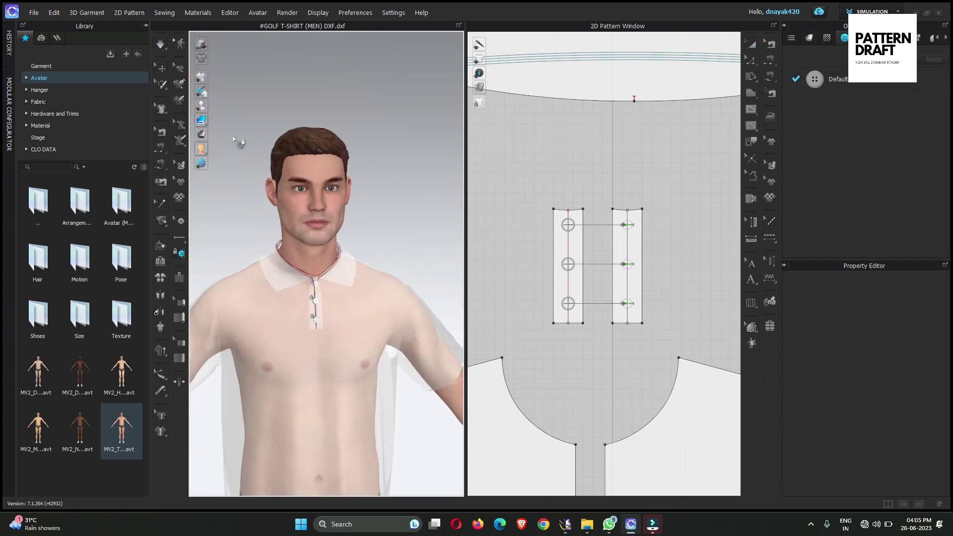
{"action": "left_click", "coordinate": [160, 66]}
{"action": "left_click", "coordinate": [281, 281]}
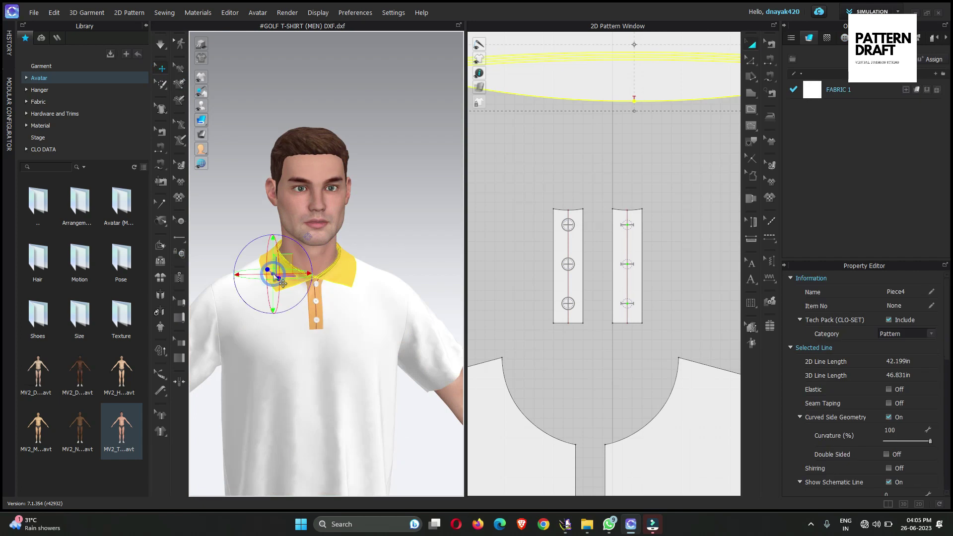
{"action": "key", "text": "space"}
{"action": "left_click", "coordinate": [389, 215]}
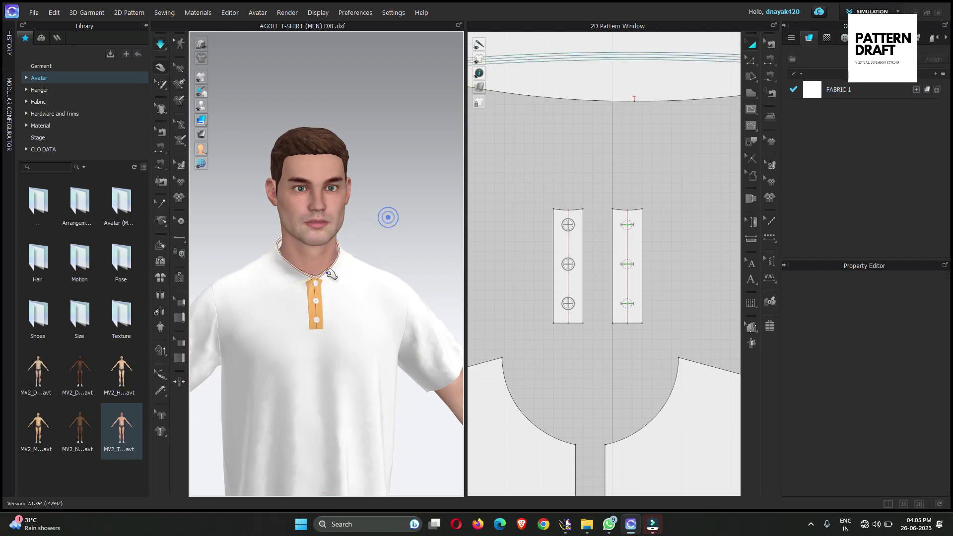
{"action": "scroll", "coordinate": [298, 268], "scroll_direction": "up", "scroll_amount": 5}
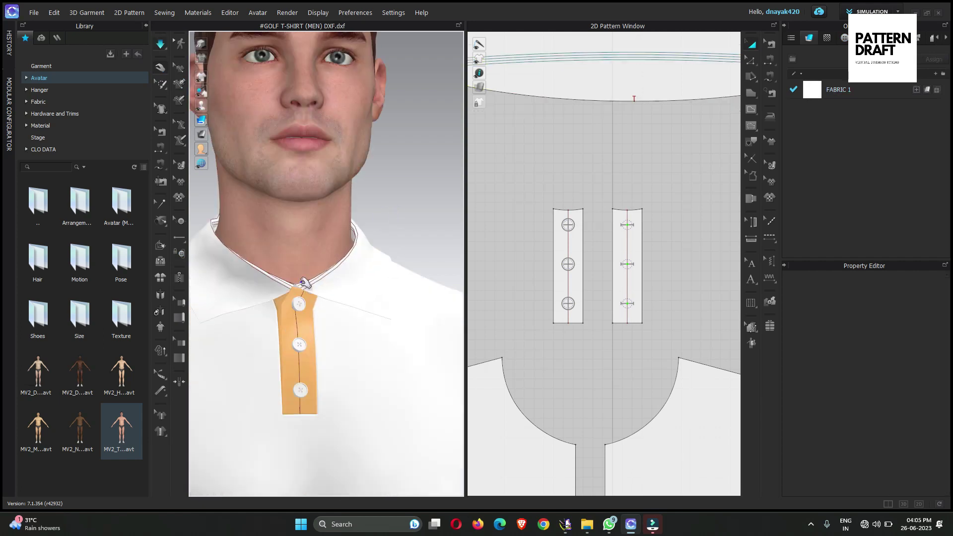
{"action": "left_click", "coordinate": [254, 282]}
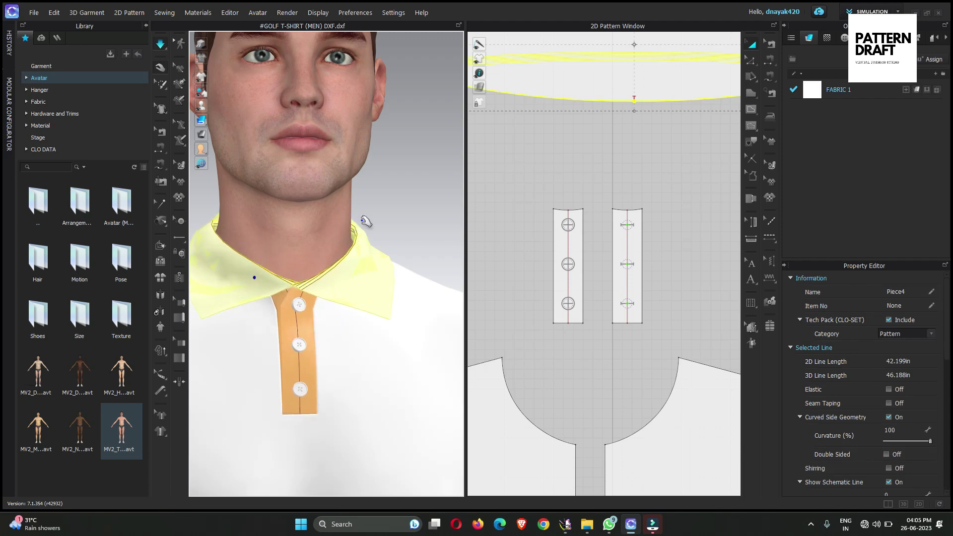
{"action": "key", "text": "space"}
Step: Shift the left ends of the collar's internal fold lines upward along the collar's short edge
{"action": "right_click_drag", "start_coordinate": [587, 149], "coordinate": [631, 330]}
{"action": "scroll", "coordinate": [648, 311], "scroll_direction": "up", "scroll_amount": 6}
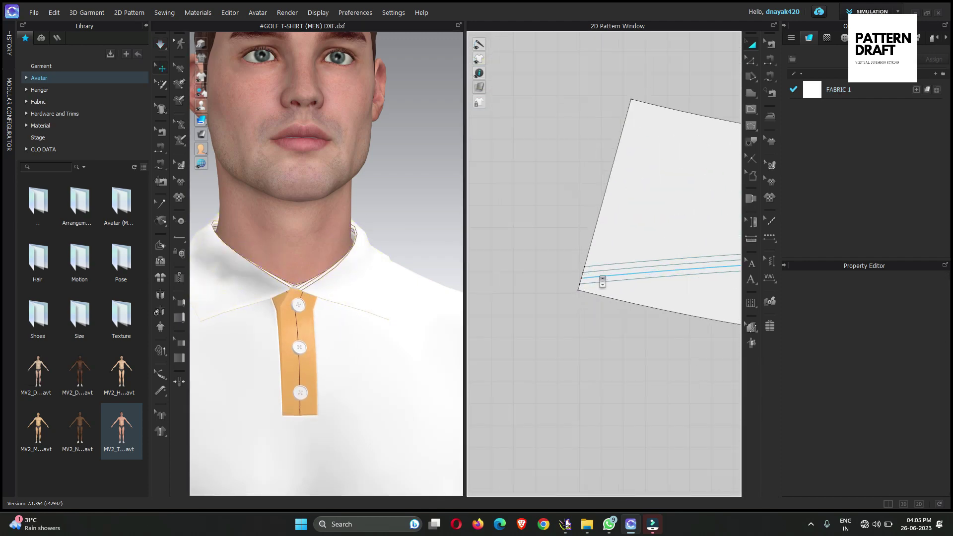
{"action": "left_click_drag", "start_coordinate": [599, 300], "coordinate": [601, 256]}
{"action": "scroll", "coordinate": [577, 290], "scroll_direction": "down", "scroll_amount": 4}
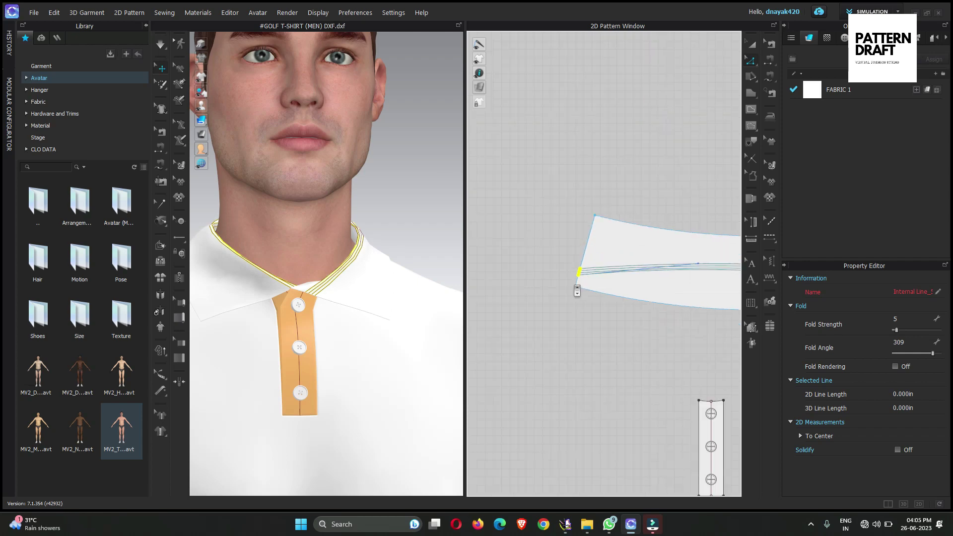
Step: Shift the right ends of the collar's internal fold lines upward along the opposite short edge and simulate the shirt
{"action": "middle_click_drag", "start_coordinate": [664, 296], "coordinate": [449, 293]}
{"action": "scroll", "coordinate": [582, 294], "scroll_direction": "down", "scroll_amount": 1}
{"action": "middle_click_drag", "start_coordinate": [582, 294], "coordinate": [457, 301]}
{"action": "scroll", "coordinate": [603, 291], "scroll_direction": "up", "scroll_amount": 6}
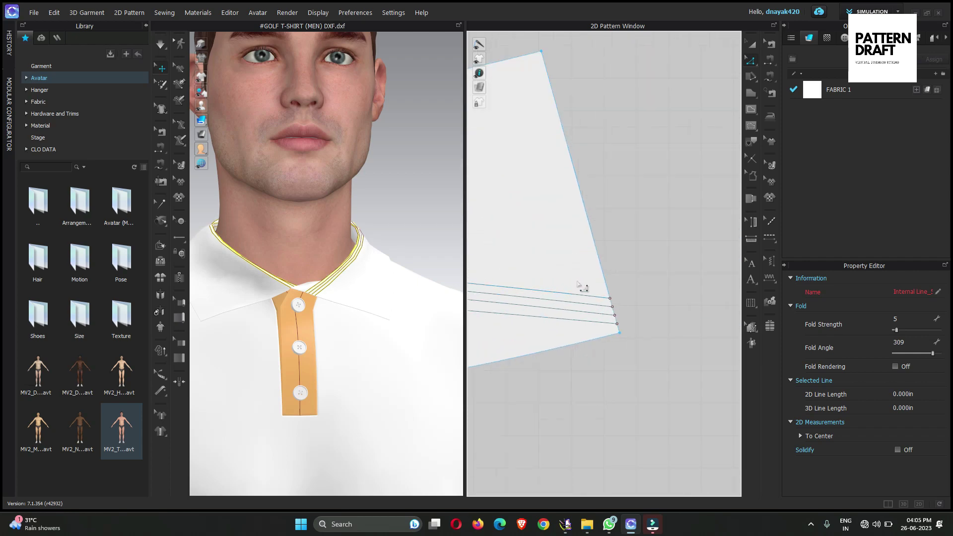
{"action": "left_click_drag", "start_coordinate": [578, 273], "coordinate": [606, 273]}
{"action": "left_click", "coordinate": [627, 237]}
{"action": "key", "text": "space"}
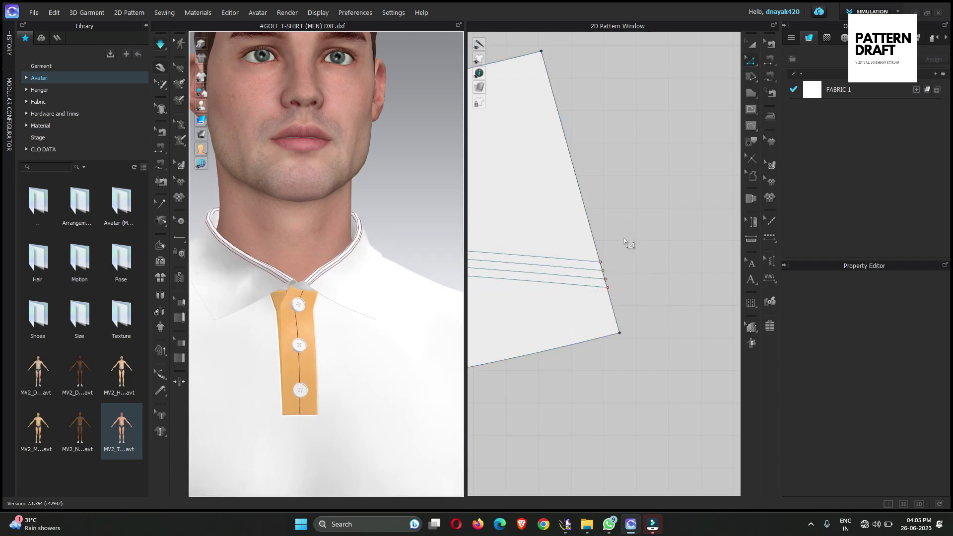
Step: Display the 3D garment's pattern pieces in random colours and check the shirt from the front
{"action": "scroll", "coordinate": [277, 378], "scroll_direction": "down", "scroll_amount": 5}
{"action": "right_click_drag", "start_coordinate": [347, 318], "coordinate": [322, 370]}
{"action": "scroll", "coordinate": [339, 339], "scroll_direction": "down", "scroll_amount": 2}
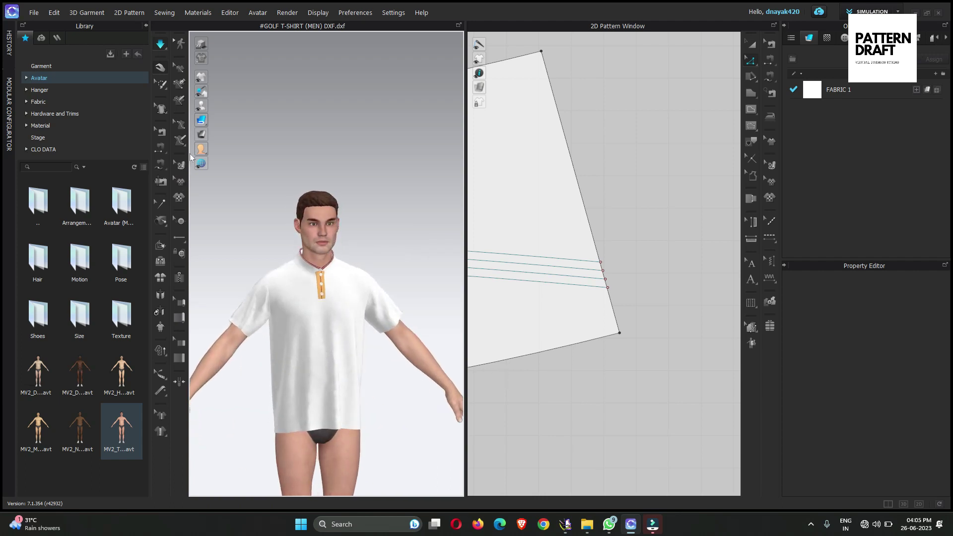
{"action": "mouse_move", "coordinate": [201, 120]}
{"action": "left_click", "coordinate": [289, 123]}
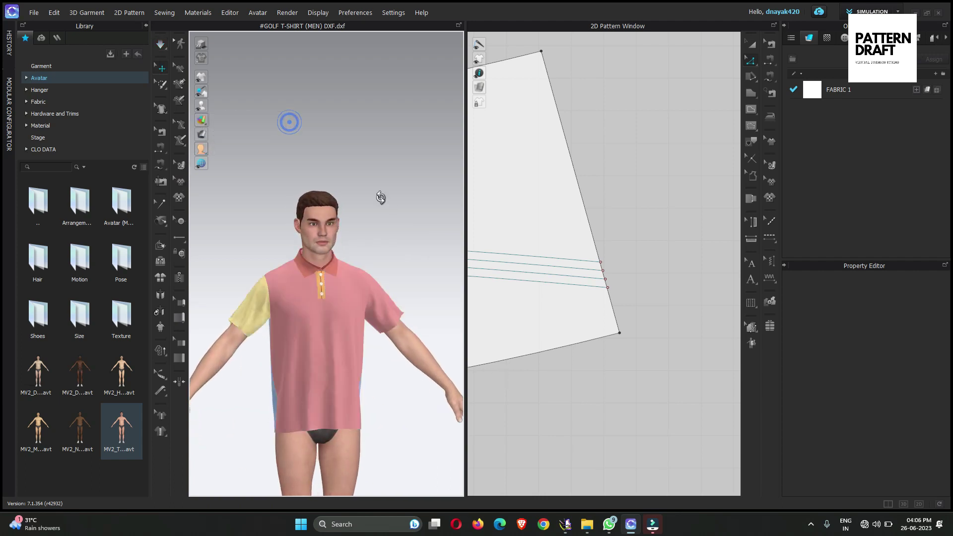
{"action": "right_click_drag", "start_coordinate": [381, 198], "coordinate": [367, 213]}
{"action": "scroll", "coordinate": [363, 326], "scroll_direction": "up", "scroll_amount": 4}
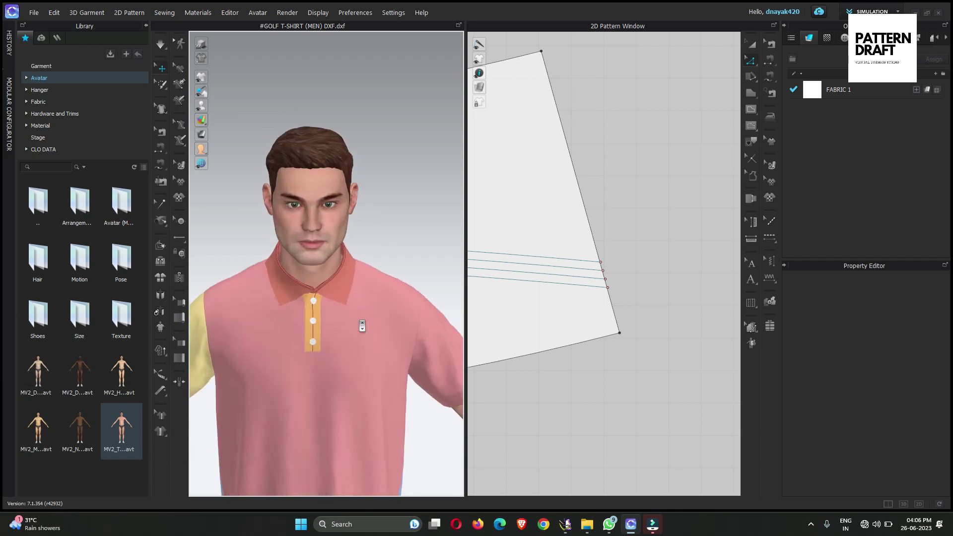
{"action": "right_click_drag", "start_coordinate": [362, 326], "coordinate": [424, 289]}
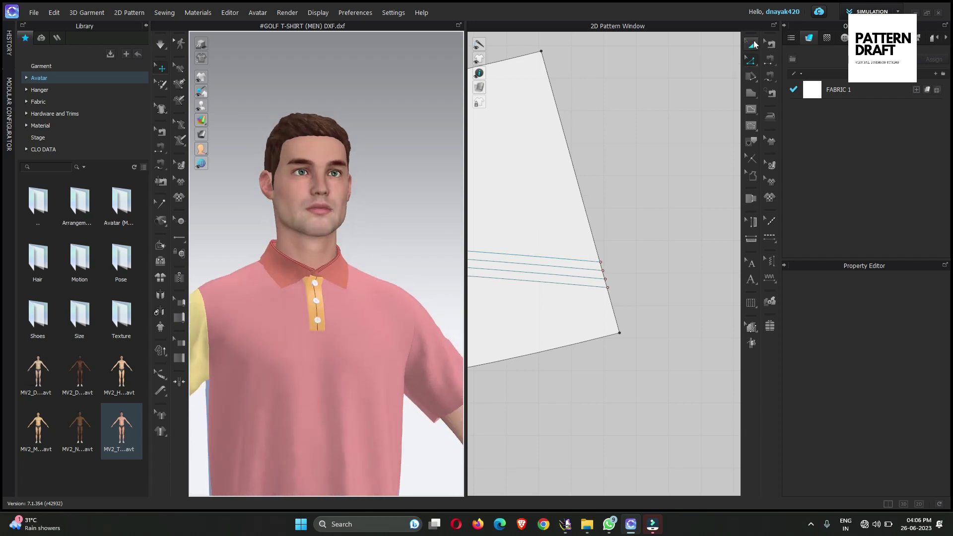
Step: Set the collar piece's additional rendering thickness to 1.0 and apply it to the 3D garment
{"action": "left_click", "coordinate": [751, 44]}
{"action": "scroll", "coordinate": [687, 149], "scroll_direction": "down", "scroll_amount": 5}
{"action": "left_click", "coordinate": [545, 294]}
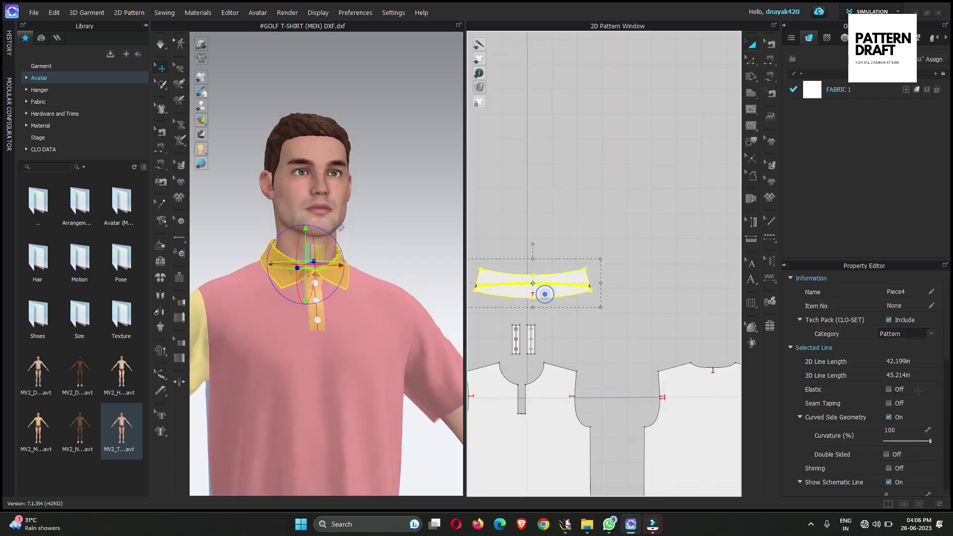
{"action": "scroll", "coordinate": [922, 465], "scroll_direction": "down", "scroll_amount": 3}
{"action": "scroll", "coordinate": [917, 422], "scroll_direction": "down", "scroll_amount": 3}
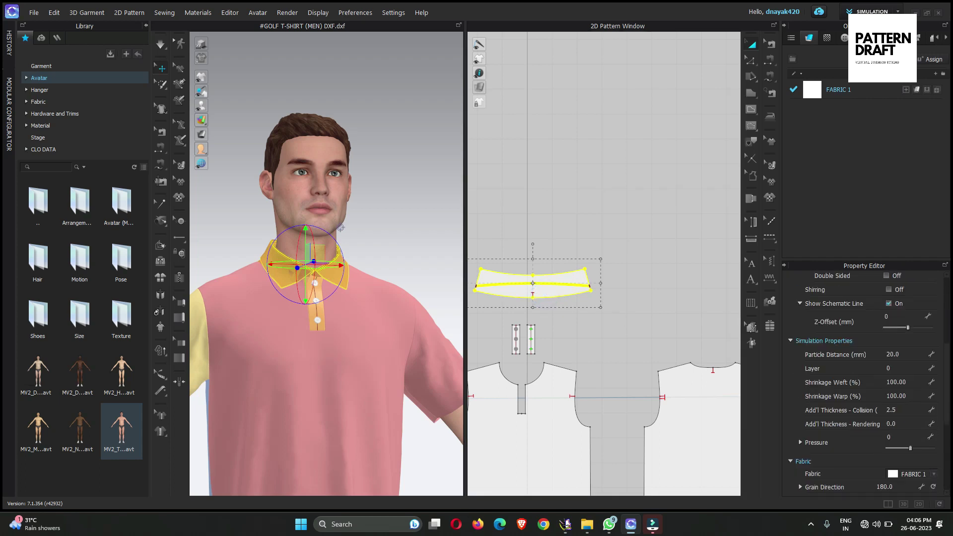
{"action": "left_click", "coordinate": [915, 424]}
{"action": "left_click", "coordinate": [679, 266]}
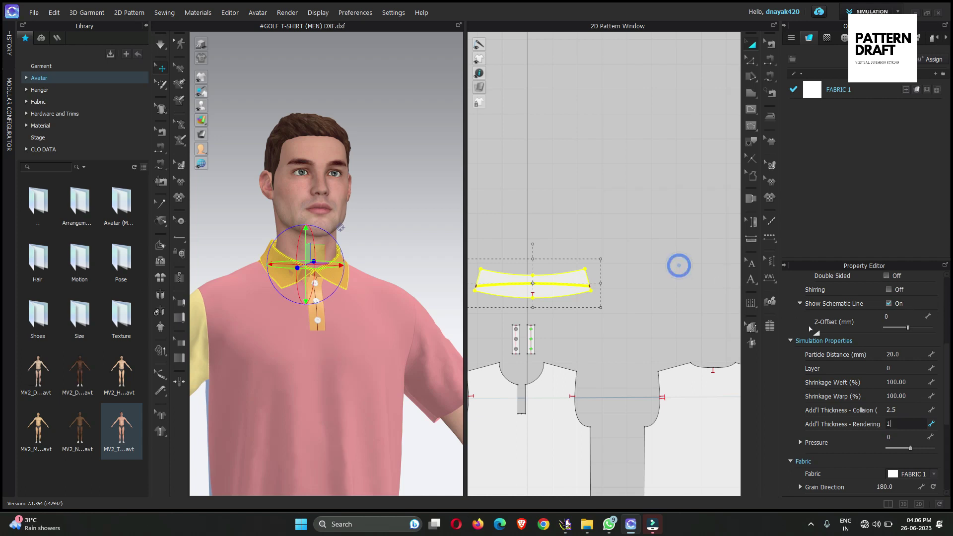
{"action": "left_click", "coordinate": [595, 219]}
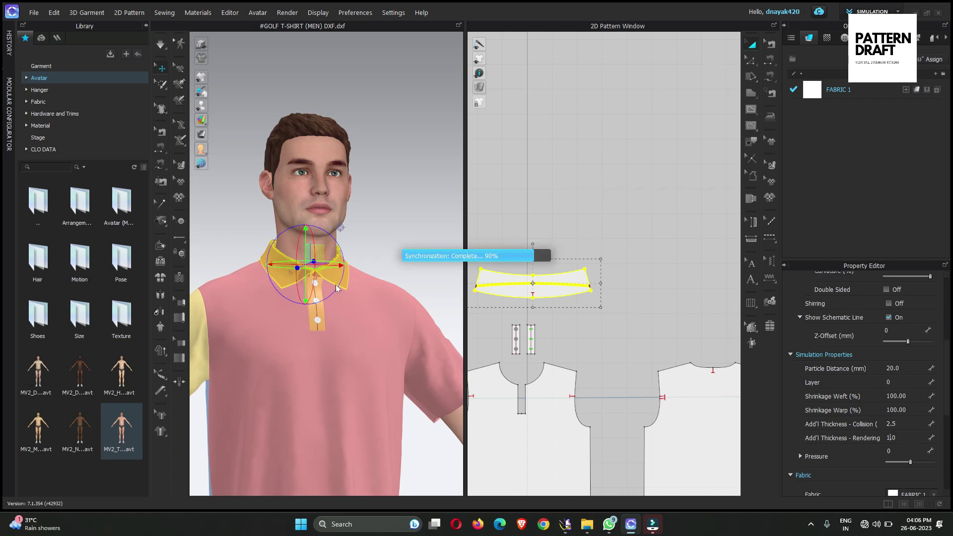
{"action": "key", "text": "Return"}
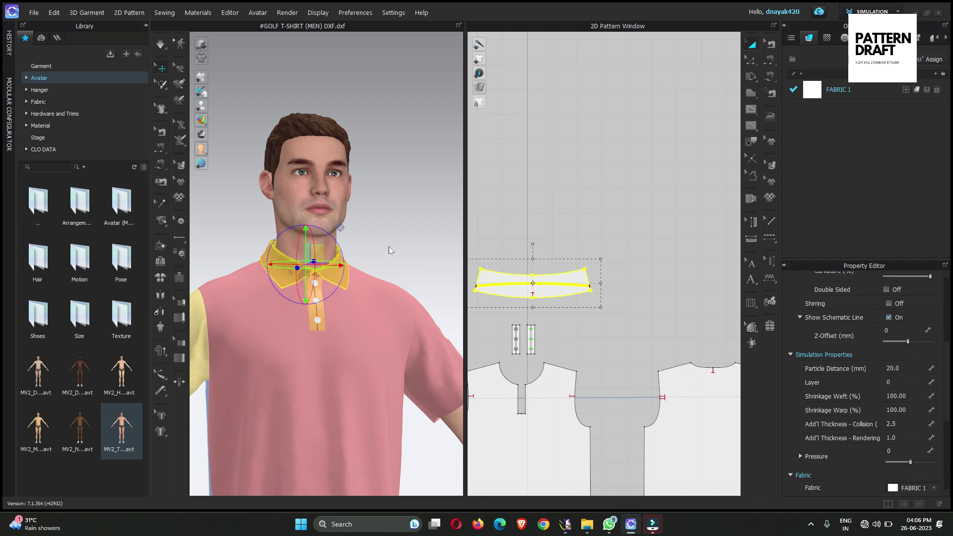
Step: Turn on double-sided curved side geometry for the collar and inspect its front edge up close
{"action": "scroll", "coordinate": [334, 303], "scroll_direction": "up", "scroll_amount": 10}
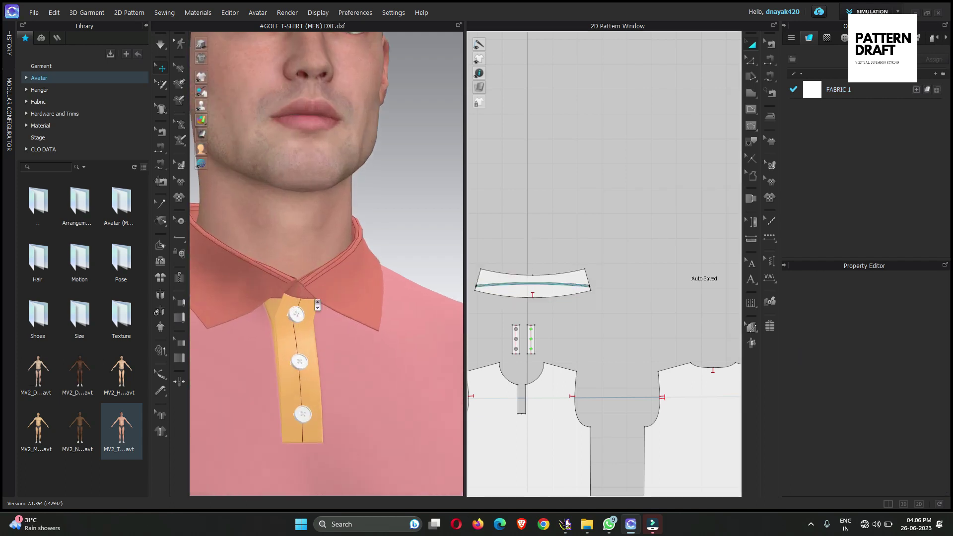
{"action": "right_click_drag", "start_coordinate": [343, 315], "coordinate": [372, 323]}
{"action": "scroll", "coordinate": [373, 326], "scroll_direction": "up", "scroll_amount": 5}
{"action": "left_click", "coordinate": [372, 325]}
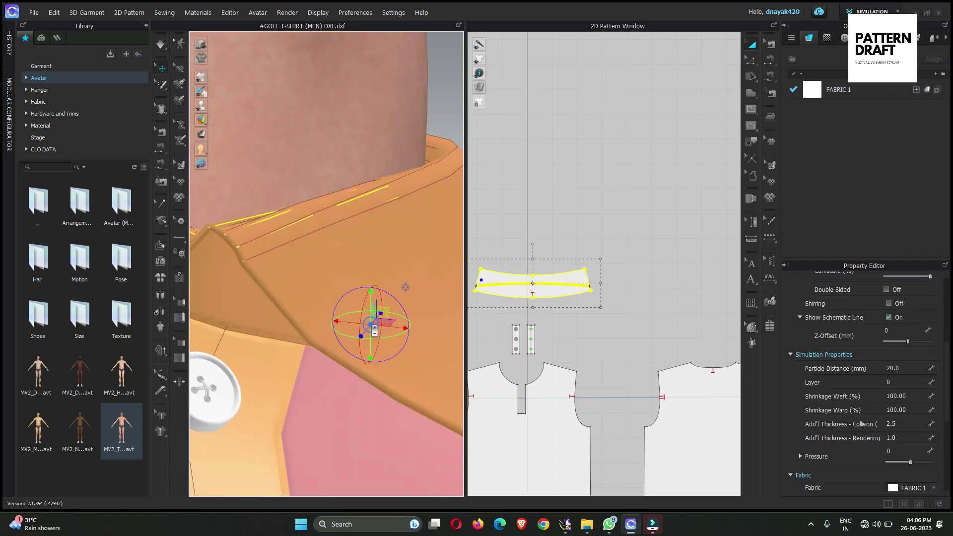
{"action": "scroll", "coordinate": [862, 330], "scroll_direction": "up", "scroll_amount": 2}
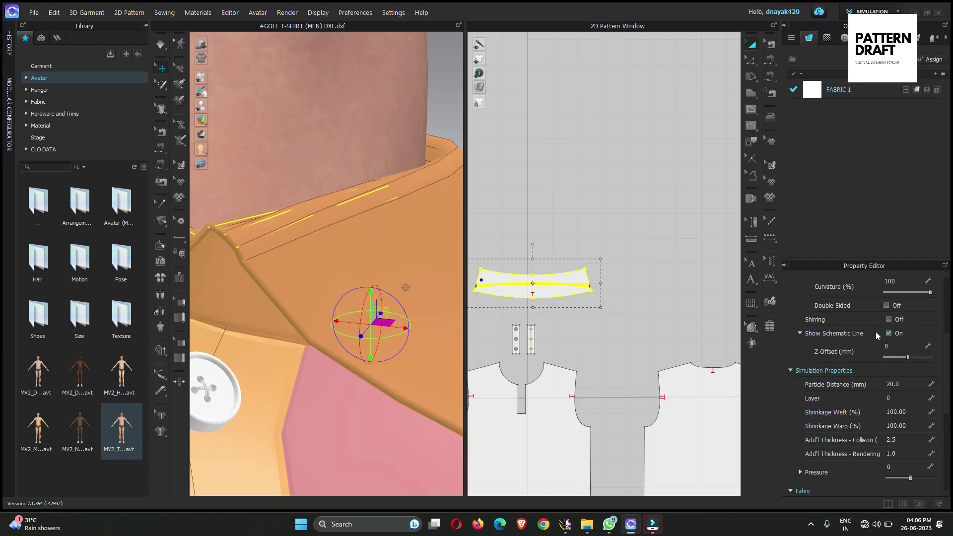
{"action": "left_click", "coordinate": [886, 305]}
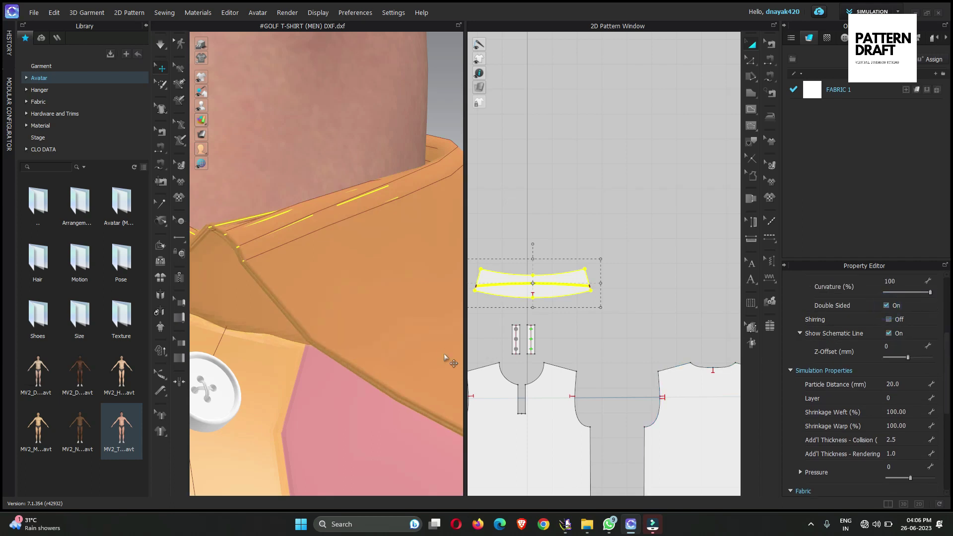
{"action": "left_click", "coordinate": [571, 172]}
{"action": "scroll", "coordinate": [350, 337], "scroll_direction": "down", "scroll_amount": 5}
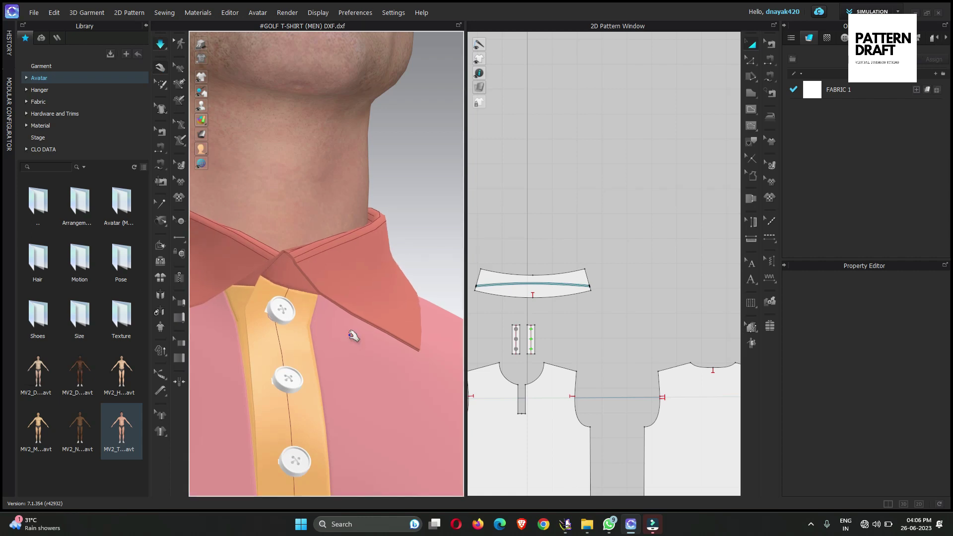
Step: Set the additional rendering thickness of both placket pieces to 1 and update the 3D garment
{"action": "scroll", "coordinate": [545, 381], "scroll_direction": "down", "scroll_amount": 5}
{"action": "scroll", "coordinate": [530, 389], "scroll_direction": "up", "scroll_amount": 8}
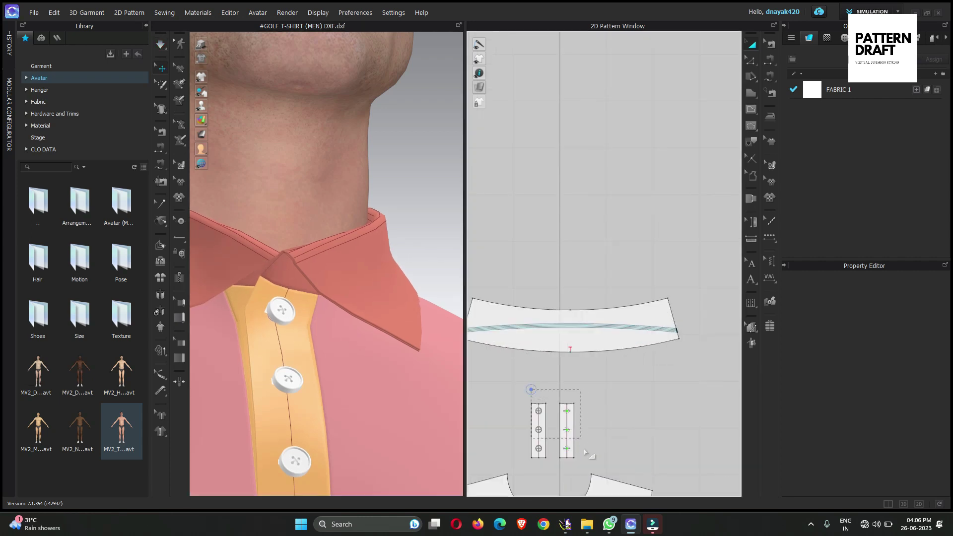
{"action": "left_click_drag", "start_coordinate": [530, 389], "coordinate": [590, 471]}
{"action": "scroll", "coordinate": [892, 434], "scroll_direction": "down", "scroll_amount": 1}
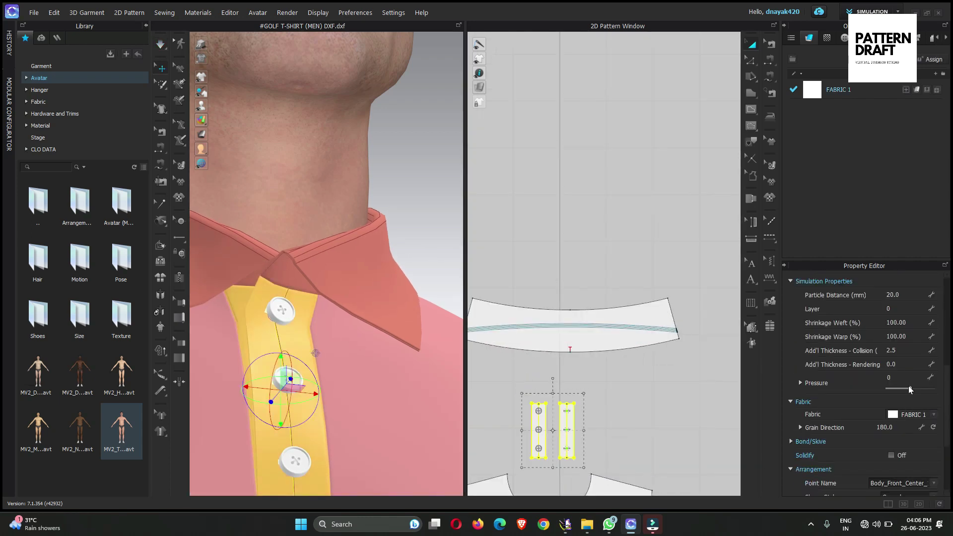
{"action": "left_click", "coordinate": [909, 365]}
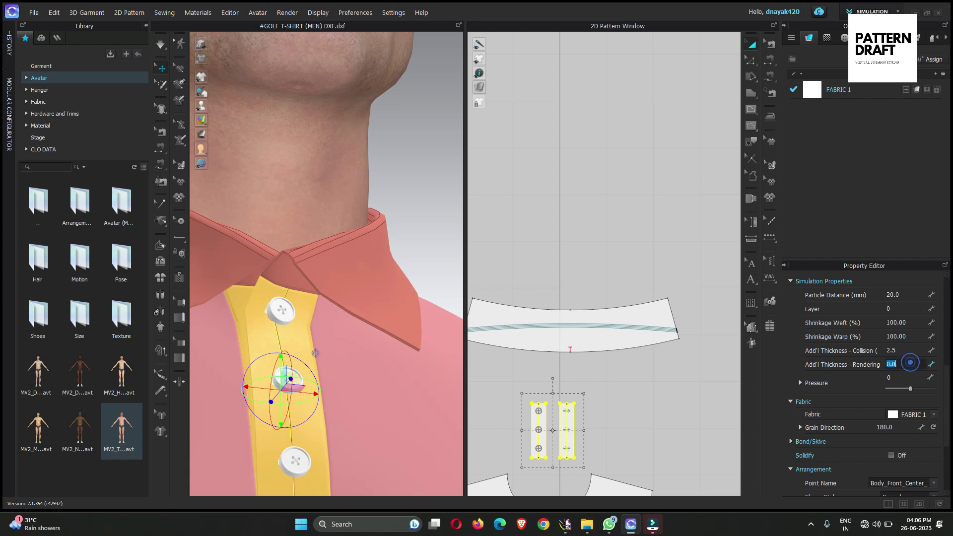
{"action": "type", "text": "1"}
{"action": "left_click", "coordinate": [653, 390]}
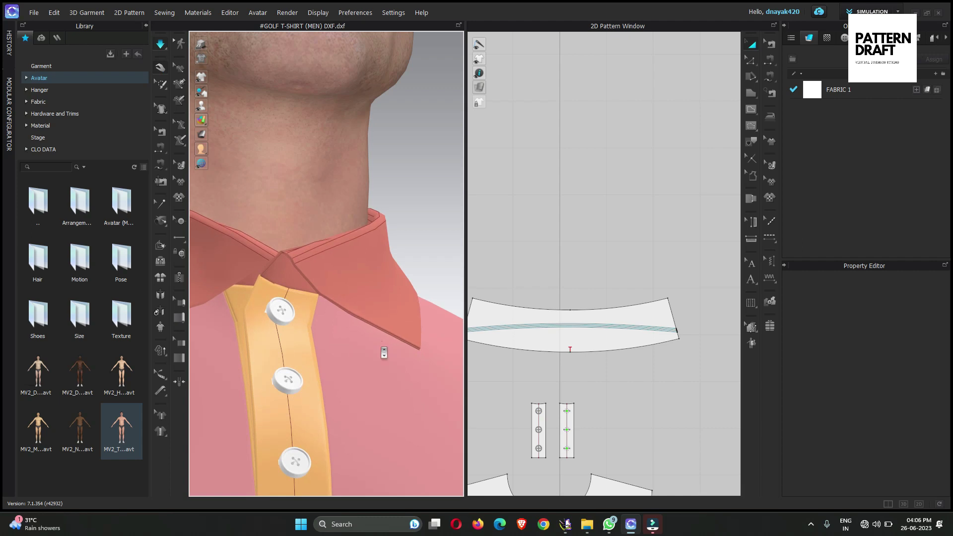
Step: Set the particle distance of all pattern pieces to 10 mm and simulate the garment
{"action": "scroll", "coordinate": [382, 355], "scroll_direction": "down", "scroll_amount": 10}
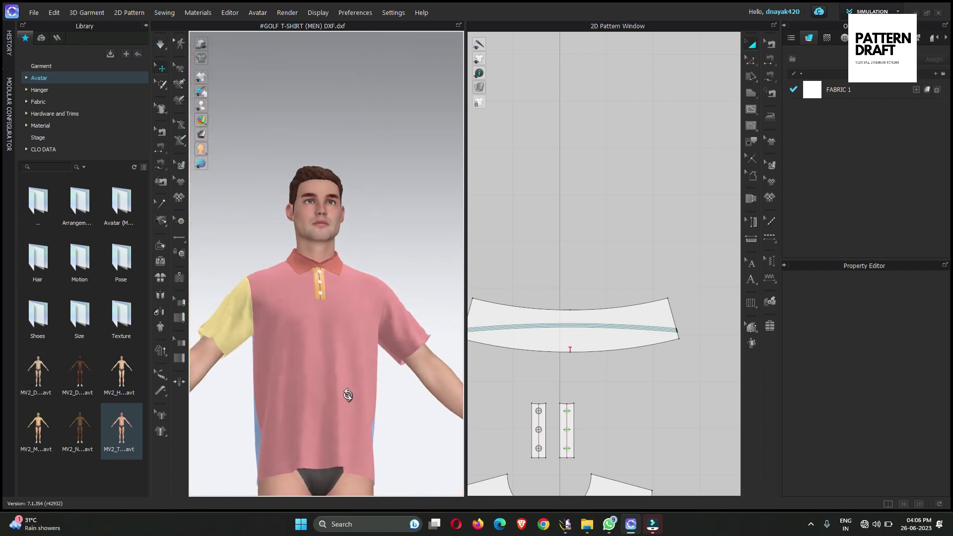
{"action": "scroll", "coordinate": [532, 348], "scroll_direction": "down", "scroll_amount": 6}
{"action": "left_click_drag", "start_coordinate": [532, 348], "coordinate": [531, 347]}
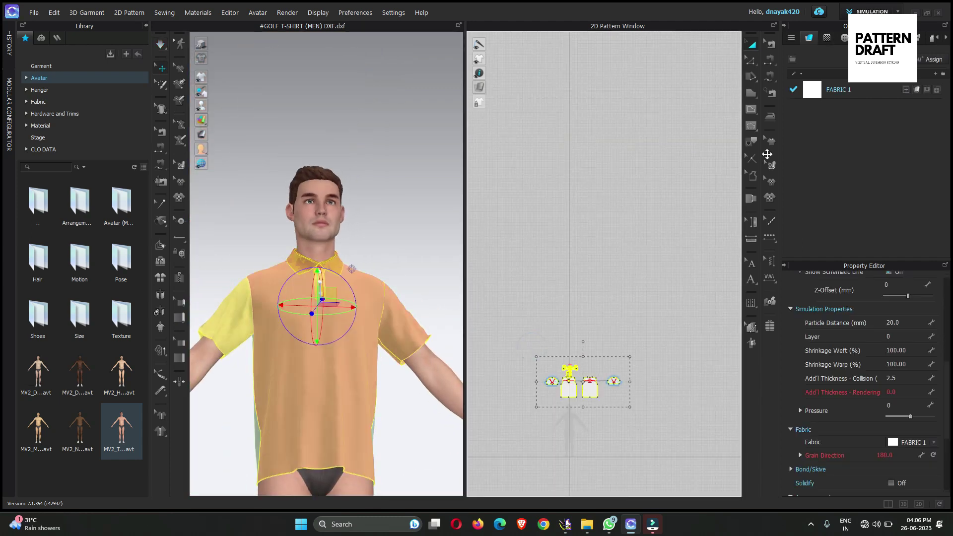
{"action": "left_click", "coordinate": [917, 324]}
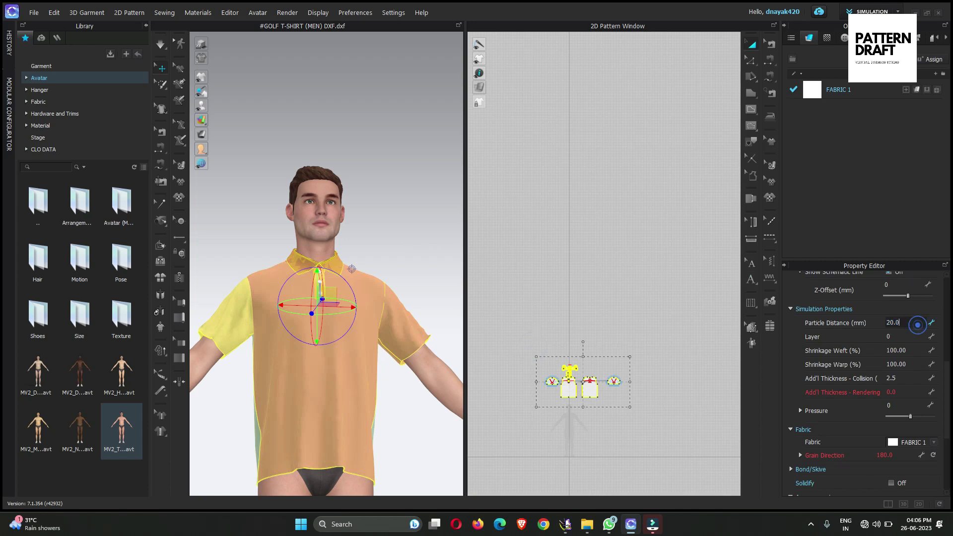
{"action": "type", "text": "10"}
{"action": "key", "text": "Return"}
{"action": "left_click", "coordinate": [645, 276]}
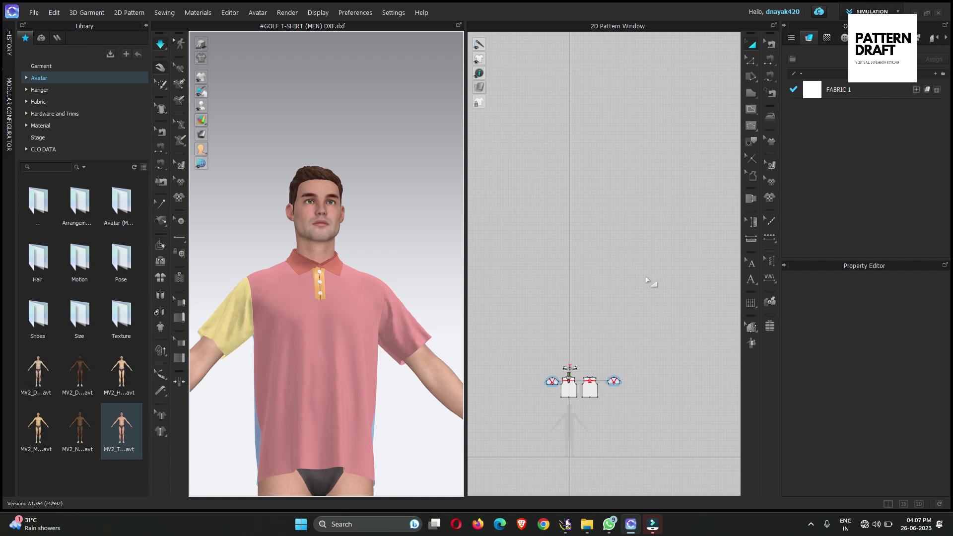
Step: Hide the avatar and inspect the shirt from the back and the front
{"action": "scroll", "coordinate": [362, 273], "scroll_direction": "up", "scroll_amount": 3}
{"action": "middle_click_drag", "start_coordinate": [361, 272], "coordinate": [362, 421]}
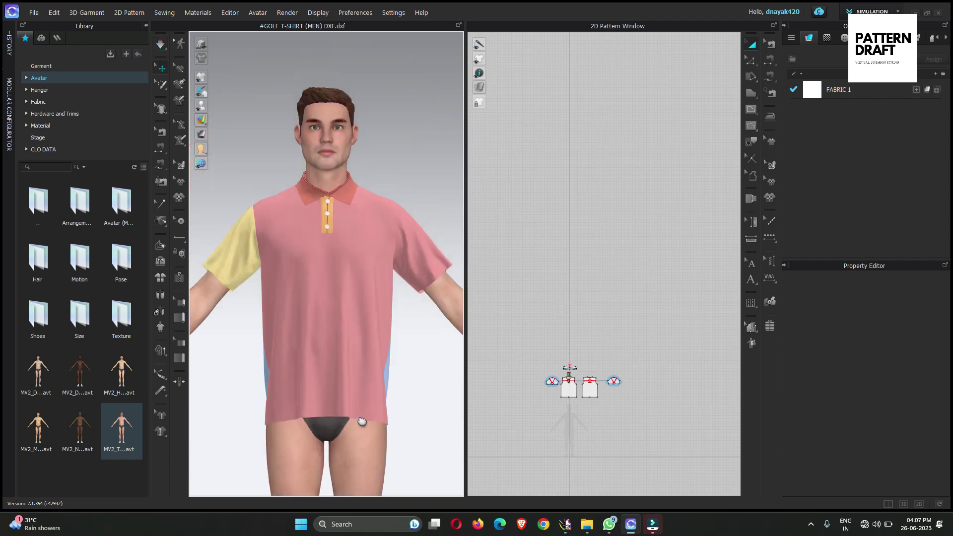
{"action": "key", "text": "shift+a"}
{"action": "right_click_drag", "start_coordinate": [379, 319], "coordinate": [341, 253]}
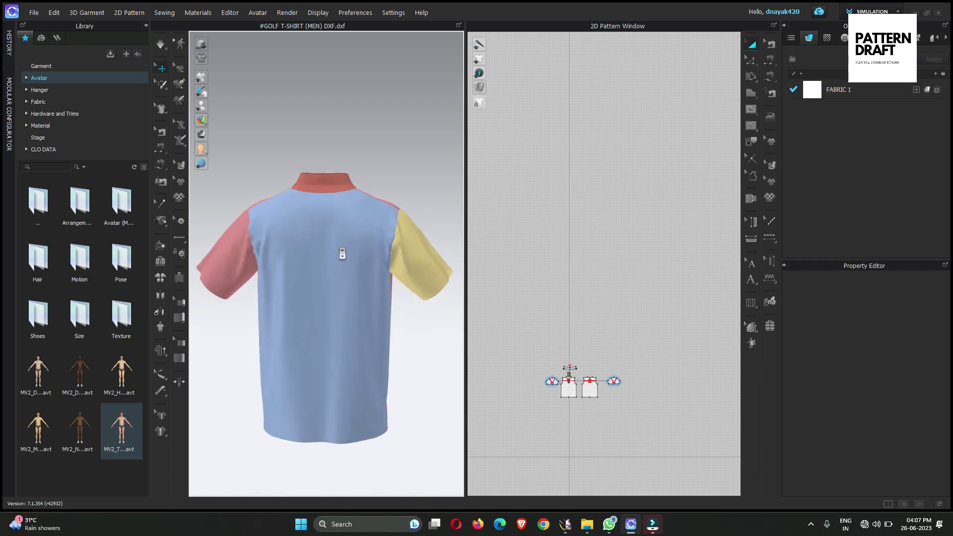
{"action": "scroll", "coordinate": [328, 328], "scroll_direction": "up", "scroll_amount": 3}
{"action": "right_click_drag", "start_coordinate": [315, 404], "coordinate": [114, 392]}
{"action": "scroll", "coordinate": [596, 320], "scroll_direction": "down", "scroll_amount": 3}
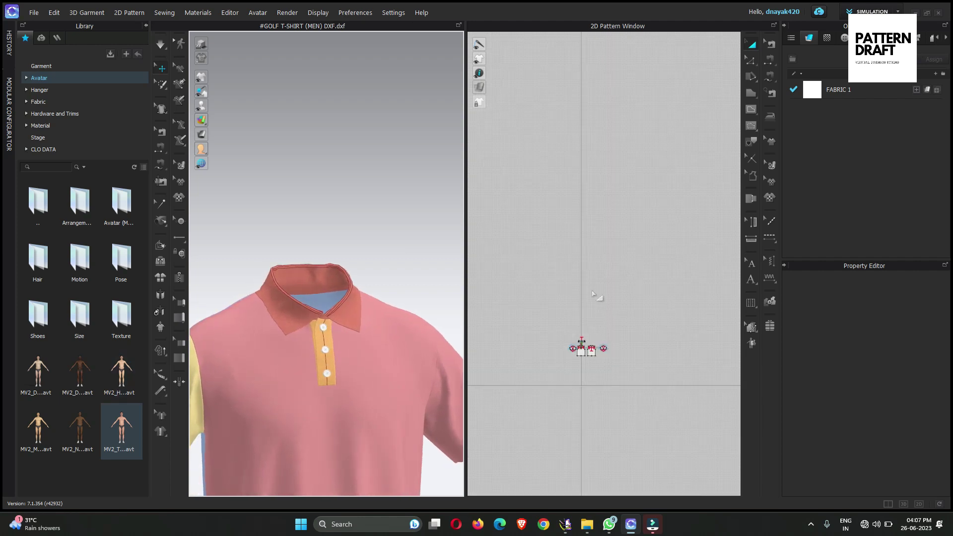
Step: Remove the curve points along the middle of the collar's internal fold lines
{"action": "scroll", "coordinate": [573, 313], "scroll_direction": "up", "scroll_amount": 8}
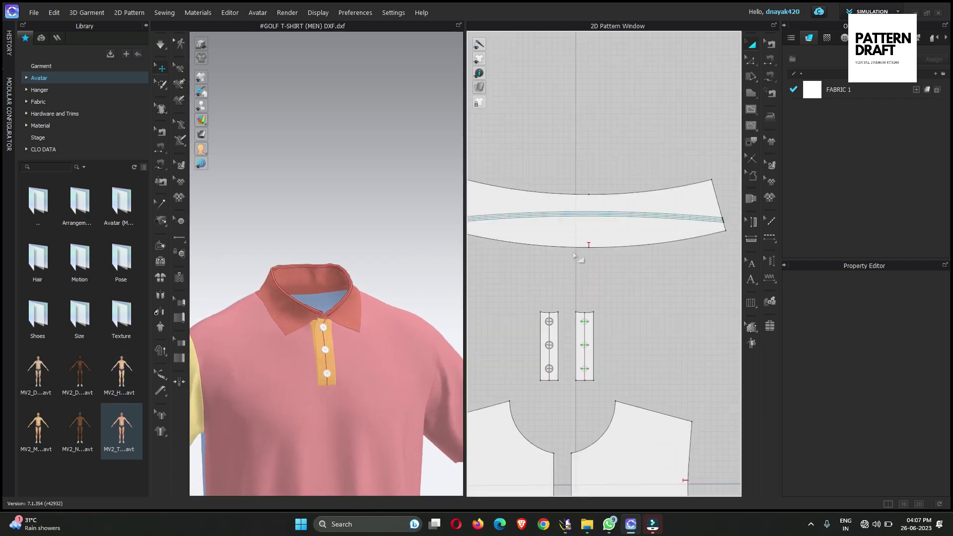
{"action": "scroll", "coordinate": [575, 246], "scroll_direction": "up", "scroll_amount": 2}
{"action": "scroll", "coordinate": [579, 201], "scroll_direction": "down", "scroll_amount": 1}
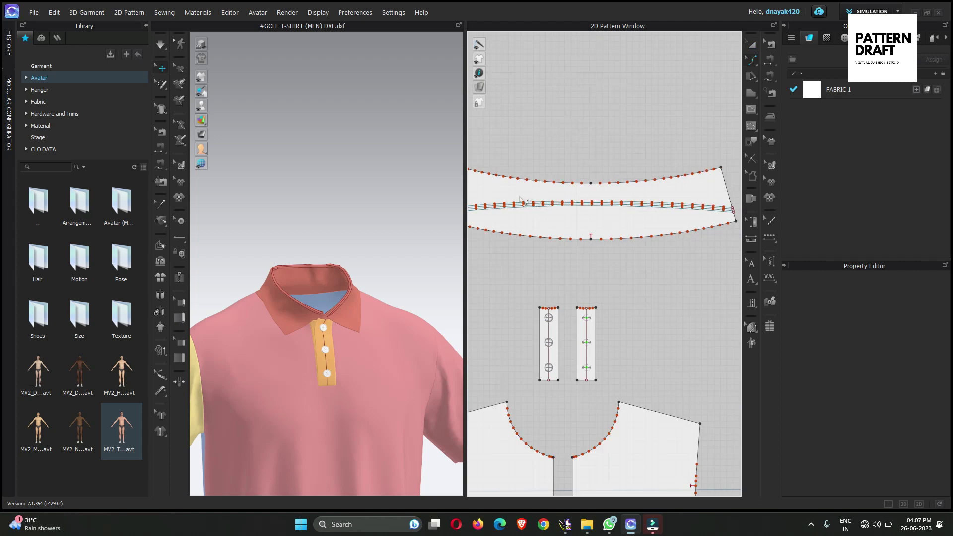
{"action": "left_click_drag", "start_coordinate": [472, 192], "coordinate": [731, 221]}
{"action": "left_click", "coordinate": [732, 227]}
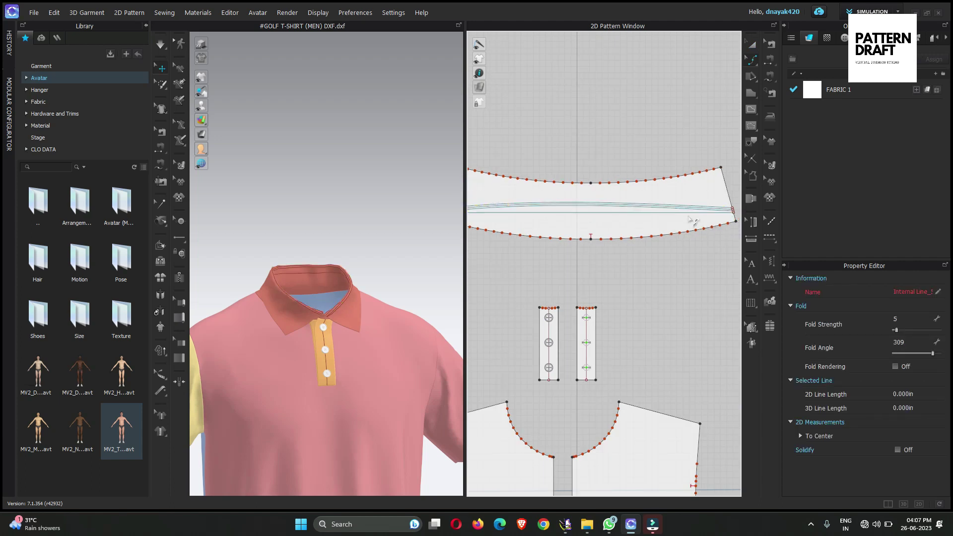
Step: Delete the remaining curve points near the end of the collar's internal fold lines and simulate the garment
{"action": "scroll", "coordinate": [631, 201], "scroll_direction": "down", "scroll_amount": 2}
{"action": "scroll", "coordinate": [536, 193], "scroll_direction": "up", "scroll_amount": 5}
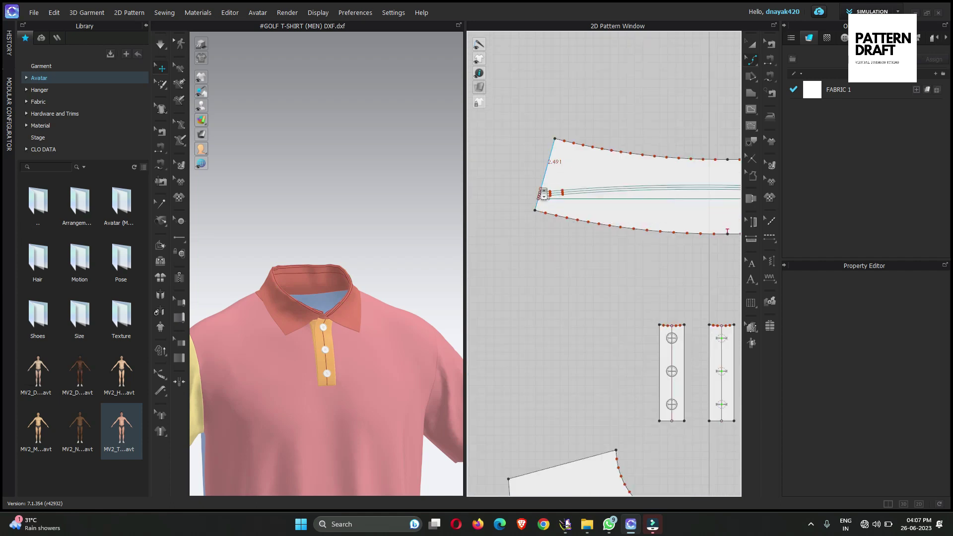
{"action": "left_click_drag", "start_coordinate": [628, 163], "coordinate": [562, 219]}
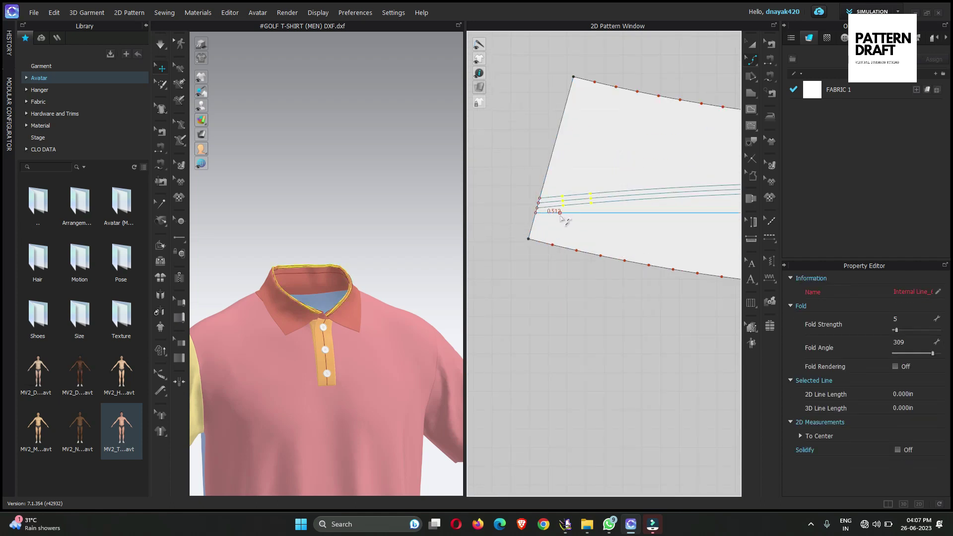
{"action": "key", "text": "Delete"}
{"action": "key", "text": "space"}
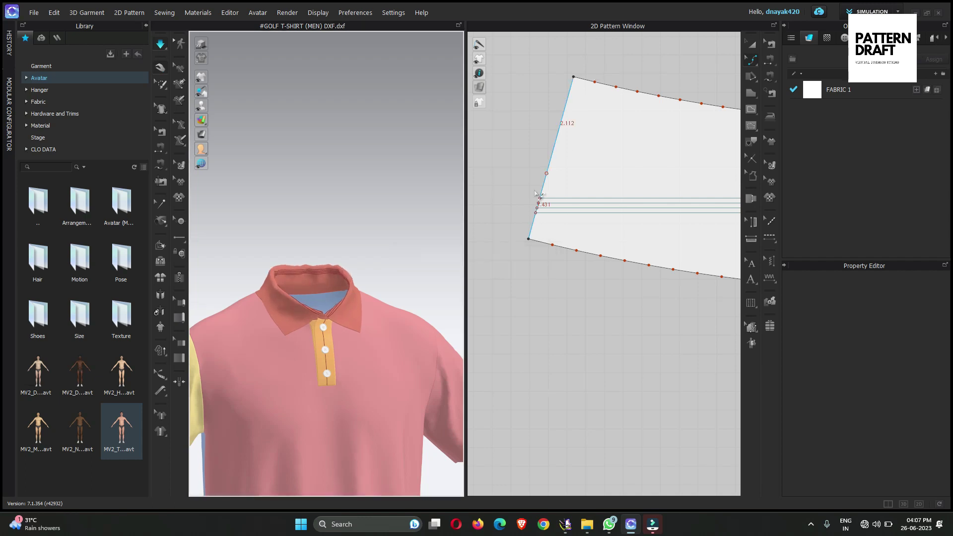
Step: Select the collar piece in the 3D garment and rerun the simulation to settle its fold
{"action": "left_click", "coordinate": [331, 277]}
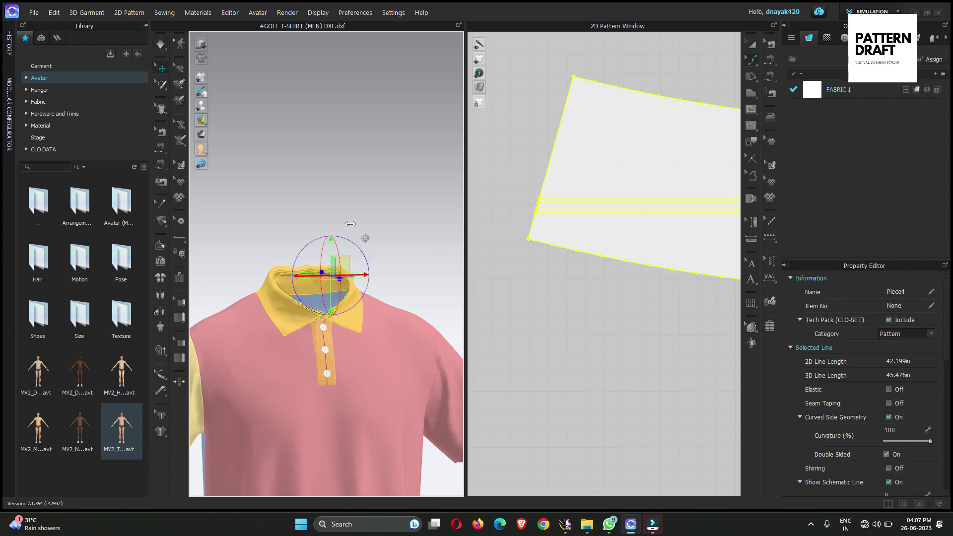
{"action": "key", "text": "space"}
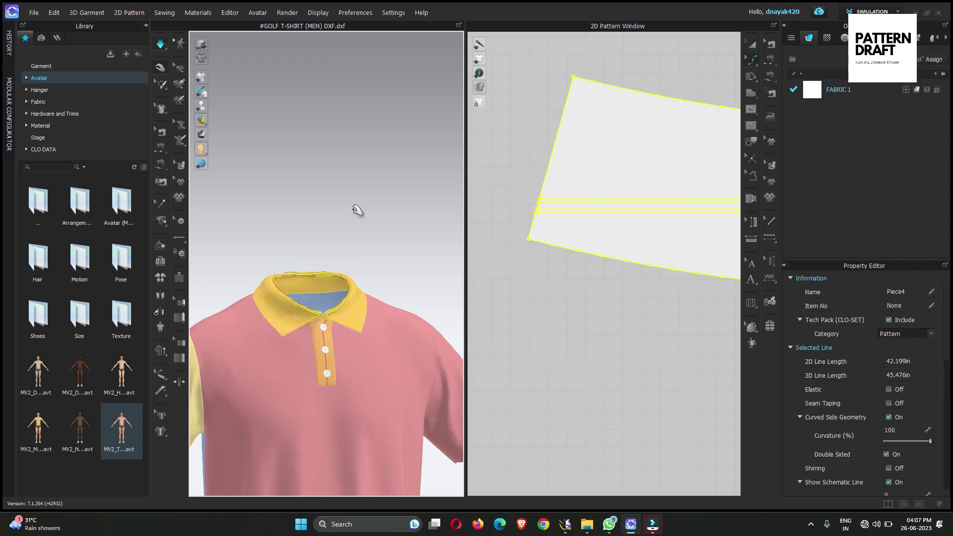
{"action": "key", "text": "space"}
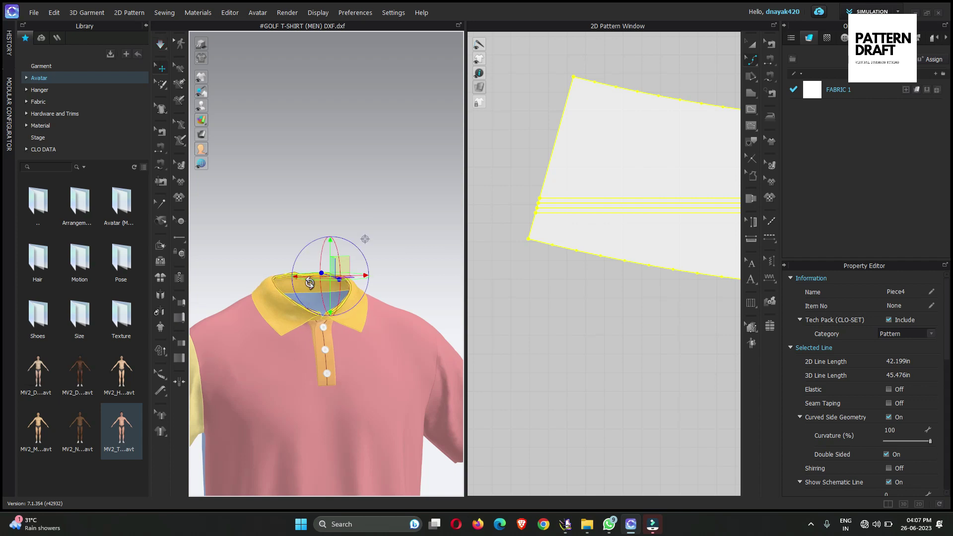
{"action": "key", "text": "space"}
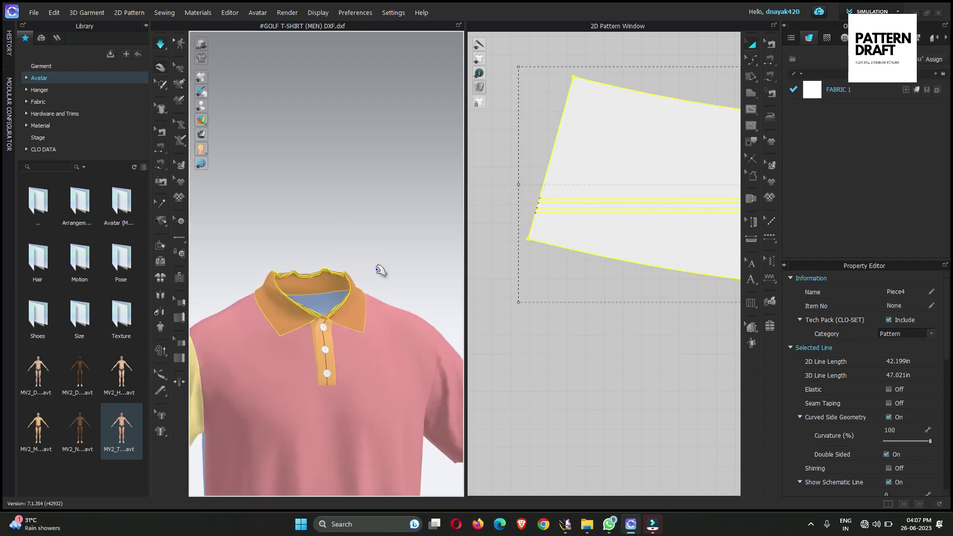
Step: Check the collar's sewing lines from the side and resume simulating the garment
{"action": "key", "text": "b"}
{"action": "right_click_drag", "start_coordinate": [373, 238], "coordinate": [374, 305]}
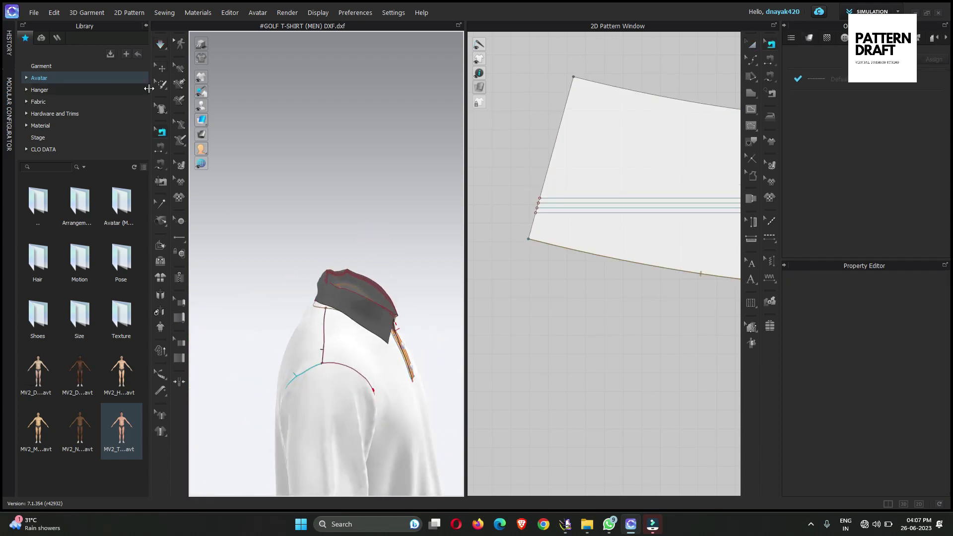
{"action": "left_click", "coordinate": [160, 69]}
{"action": "scroll", "coordinate": [343, 313], "scroll_direction": "up", "scroll_amount": 6}
{"action": "key", "text": "space"}
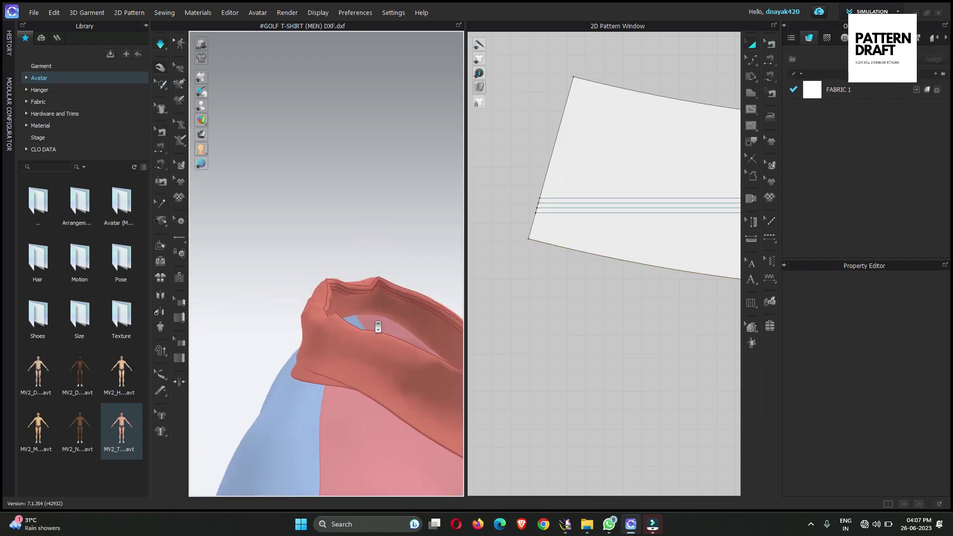
Step: Simulate the garment with the collar selected and inspect the collar's folded edge from the front and back
{"action": "left_click", "coordinate": [351, 342]}
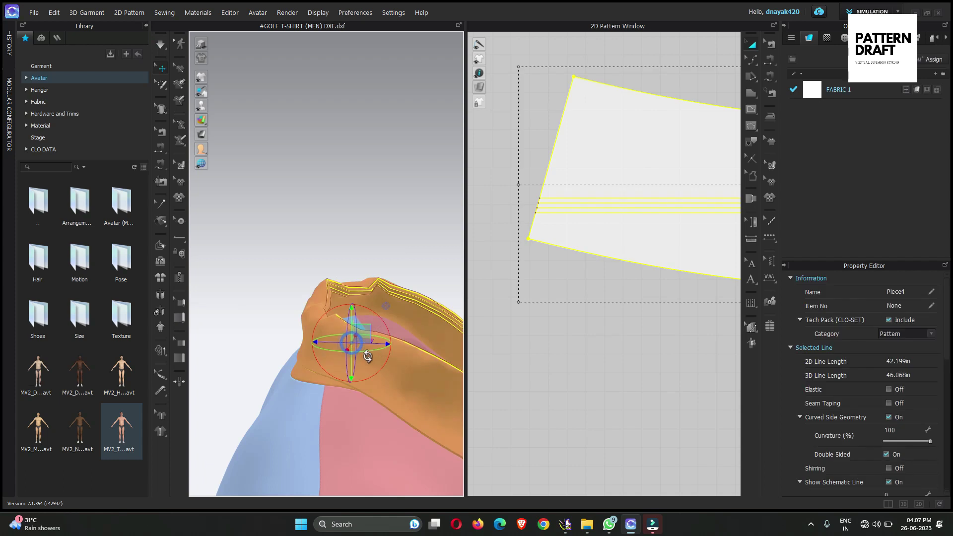
{"action": "right_click_drag", "start_coordinate": [351, 343], "coordinate": [370, 314]}
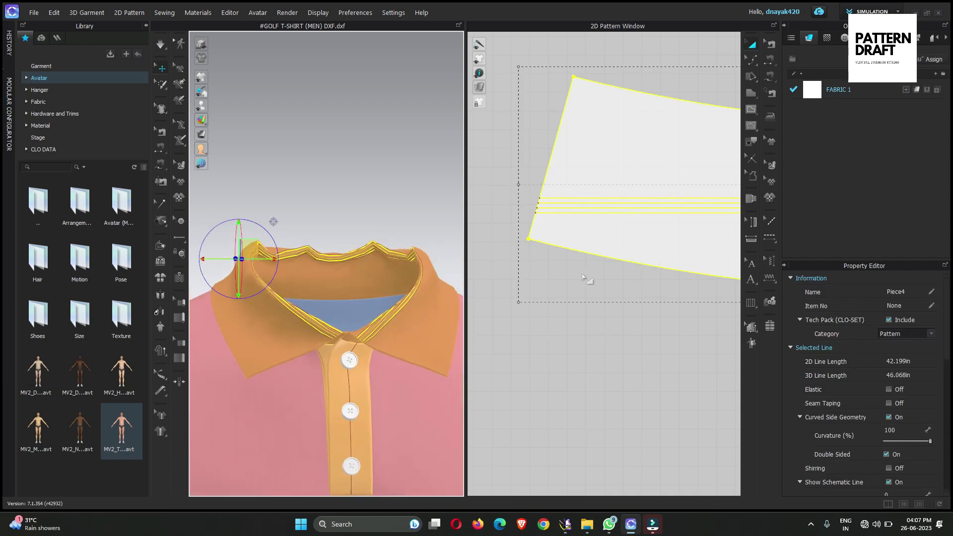
{"action": "key", "text": "space"}
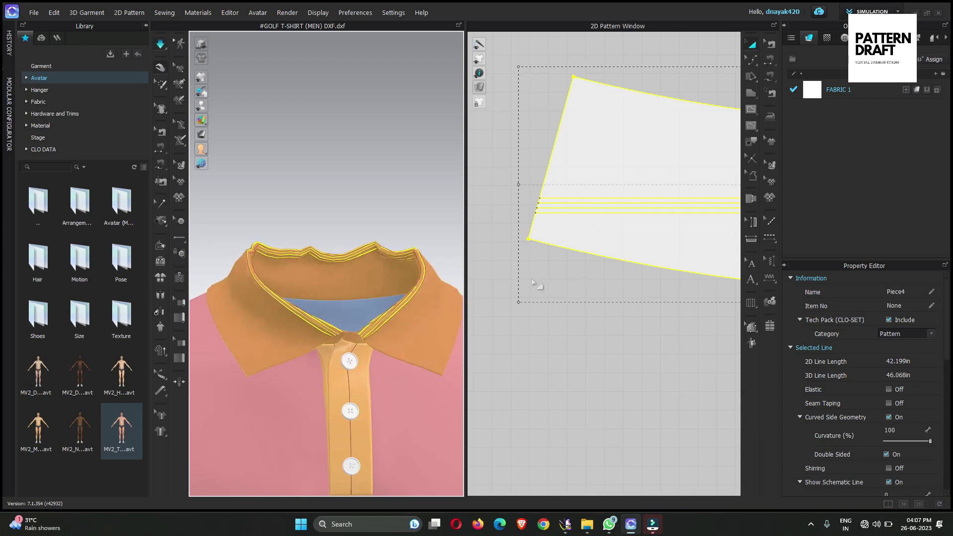
{"action": "key", "text": "space"}
{"action": "left_click", "coordinate": [327, 209]}
{"action": "right_click_drag", "start_coordinate": [384, 264], "coordinate": [455, 295]}
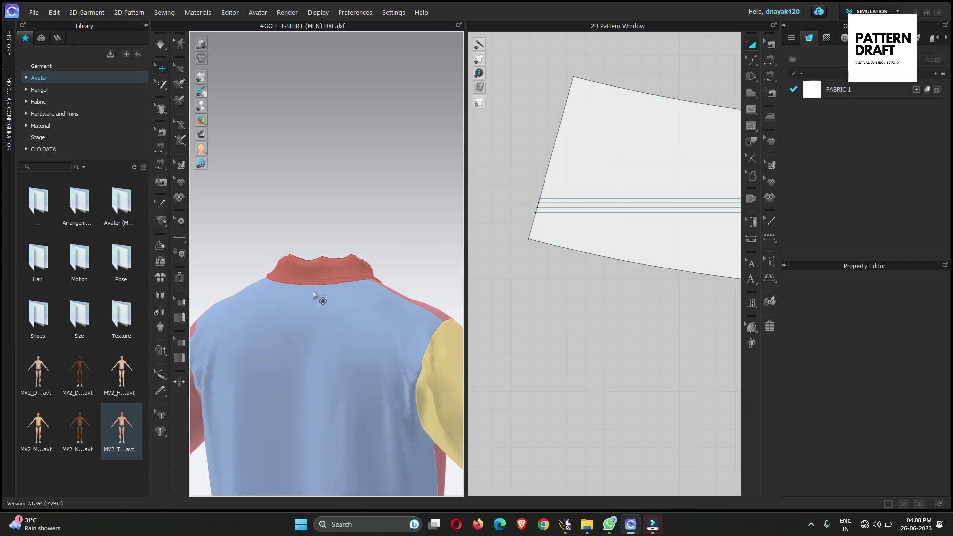
Step: Turn on 10 mm seam taping for the collar with the Fusible (Lapel) preset and simulate the garment
{"action": "left_click", "coordinate": [317, 273]}
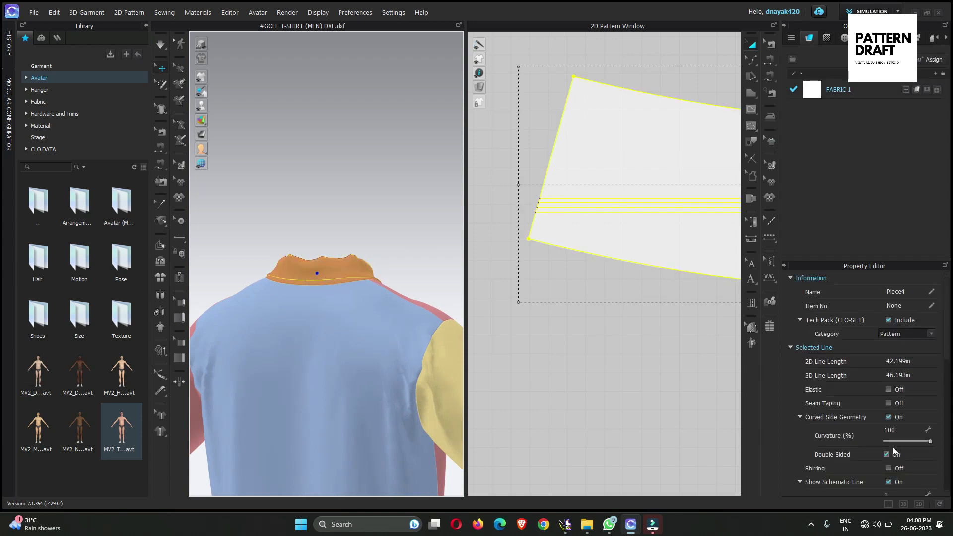
{"action": "scroll", "coordinate": [895, 451], "scroll_direction": "down", "scroll_amount": 4}
{"action": "scroll", "coordinate": [872, 386], "scroll_direction": "down", "scroll_amount": 1}
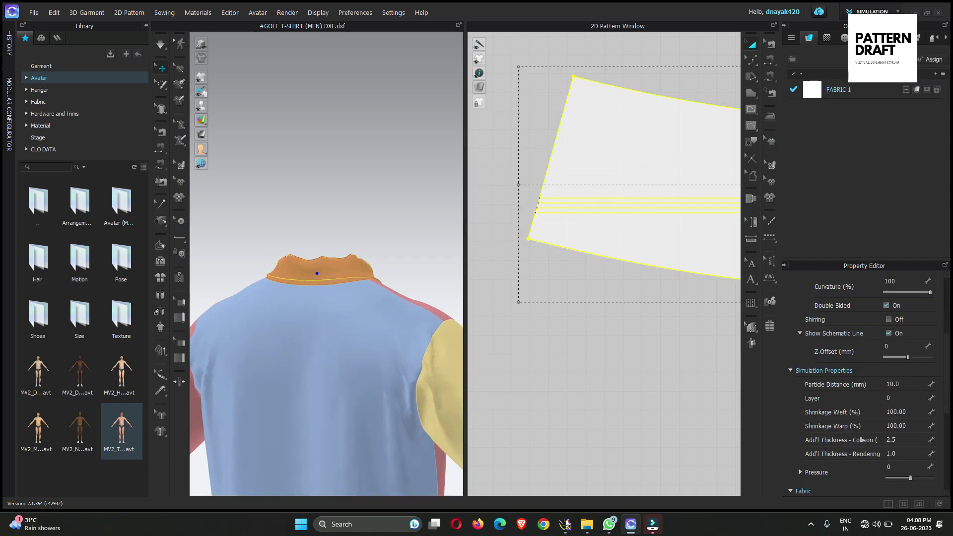
{"action": "scroll", "coordinate": [907, 448], "scroll_direction": "up", "scroll_amount": 3}
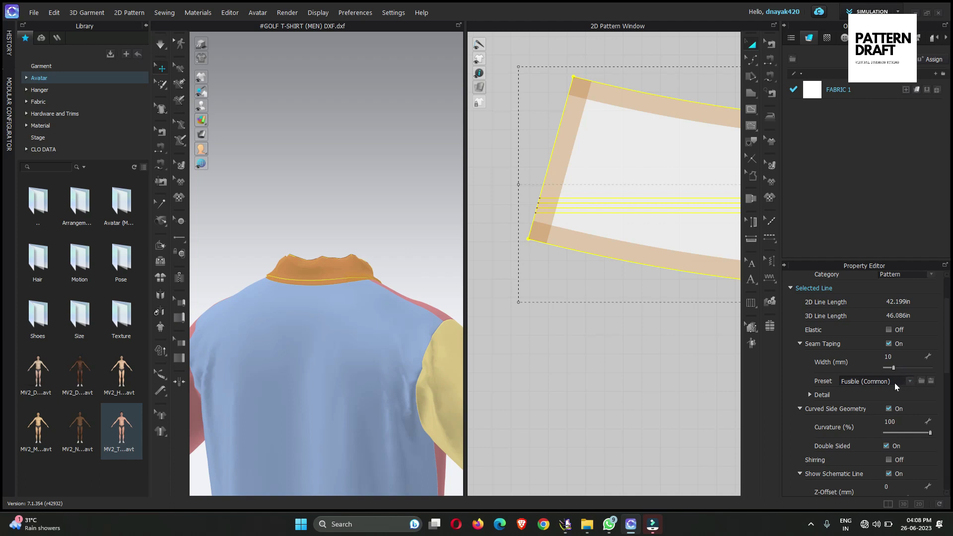
{"action": "left_click", "coordinate": [895, 383]}
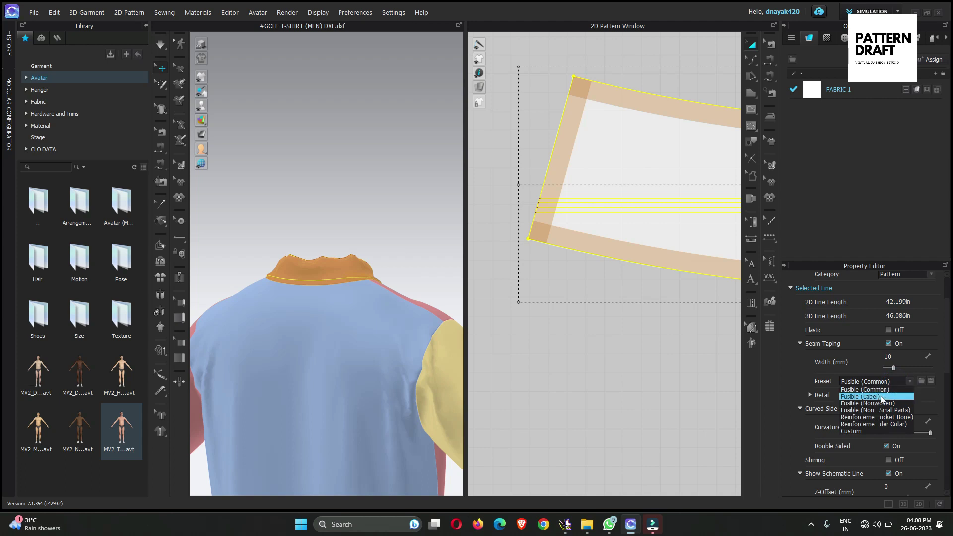
{"action": "left_click", "coordinate": [882, 397]}
{"action": "left_click", "coordinate": [662, 392]}
{"action": "key", "text": "space"}
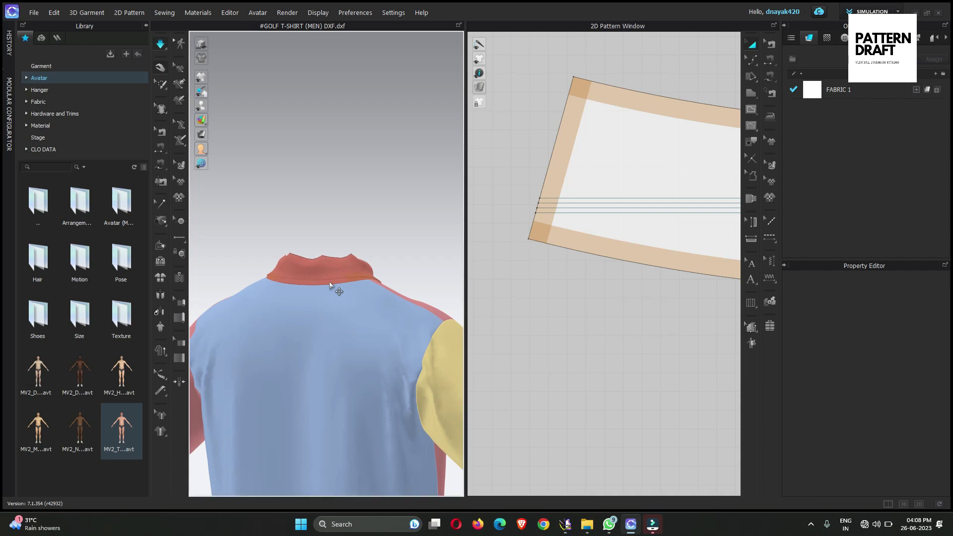
{"action": "key", "text": "space"}
Step: Inspect the taped collar and placket from the front and up close
{"action": "right_click_drag", "start_coordinate": [329, 276], "coordinate": [203, 270]}
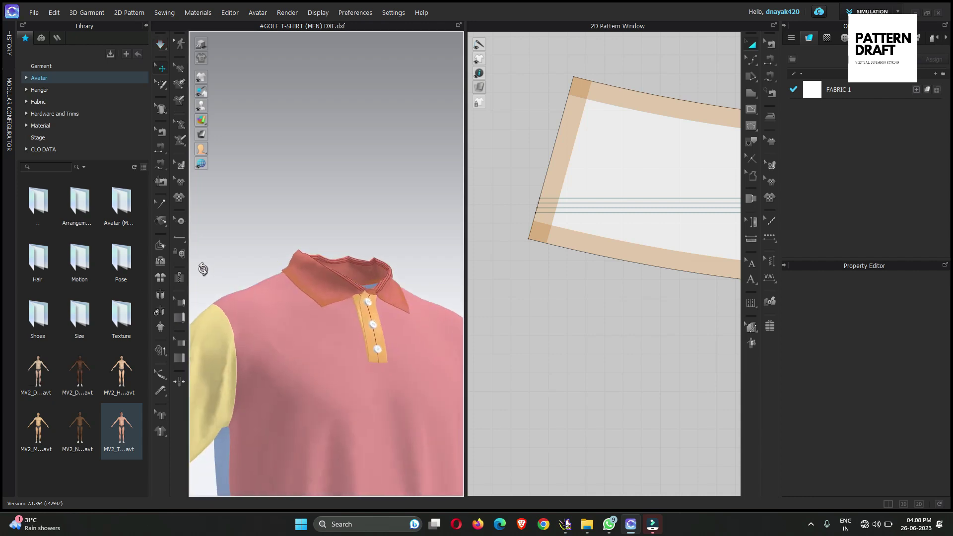
{"action": "right_click_drag", "start_coordinate": [383, 320], "coordinate": [357, 329]}
{"action": "scroll", "coordinate": [365, 332], "scroll_direction": "down", "scroll_amount": 5}
{"action": "scroll", "coordinate": [381, 262], "scroll_direction": "up", "scroll_amount": 3}
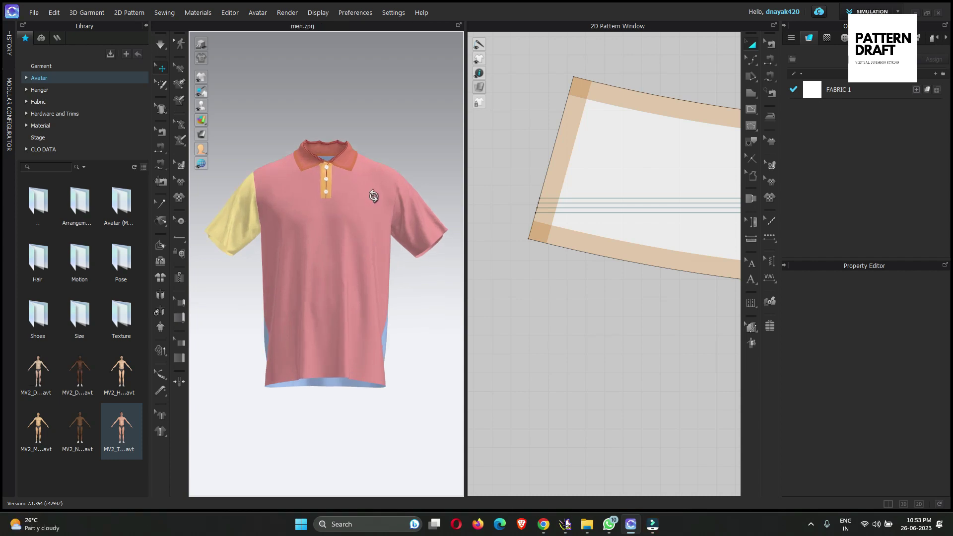
{"action": "scroll", "coordinate": [370, 170], "scroll_direction": "up", "scroll_amount": 8}
{"action": "scroll", "coordinate": [364, 276], "scroll_direction": "up", "scroll_amount": 8}
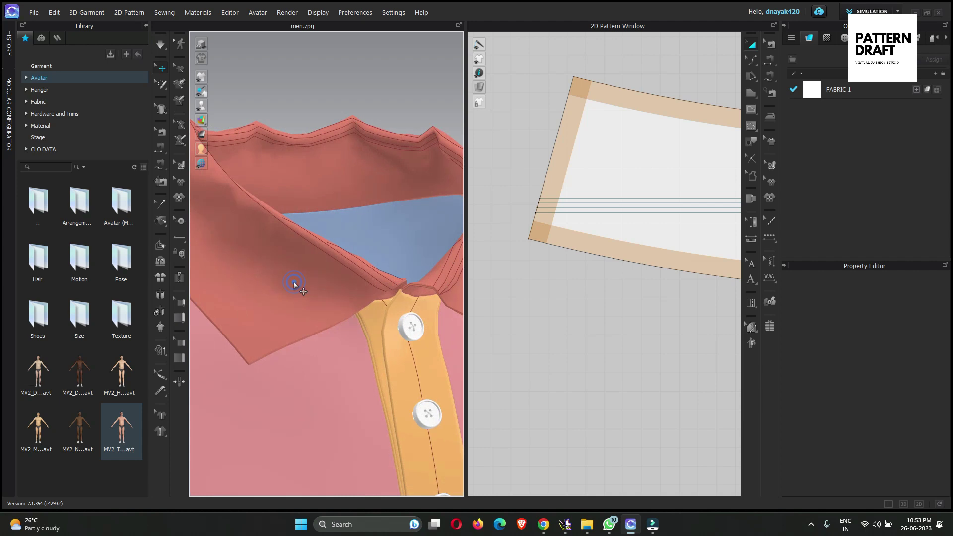
Step: Pull the collar upward near the top button during simulation to smooth its fold
{"action": "left_click", "coordinate": [294, 281]}
{"action": "scroll", "coordinate": [332, 264], "scroll_direction": "down", "scroll_amount": 5}
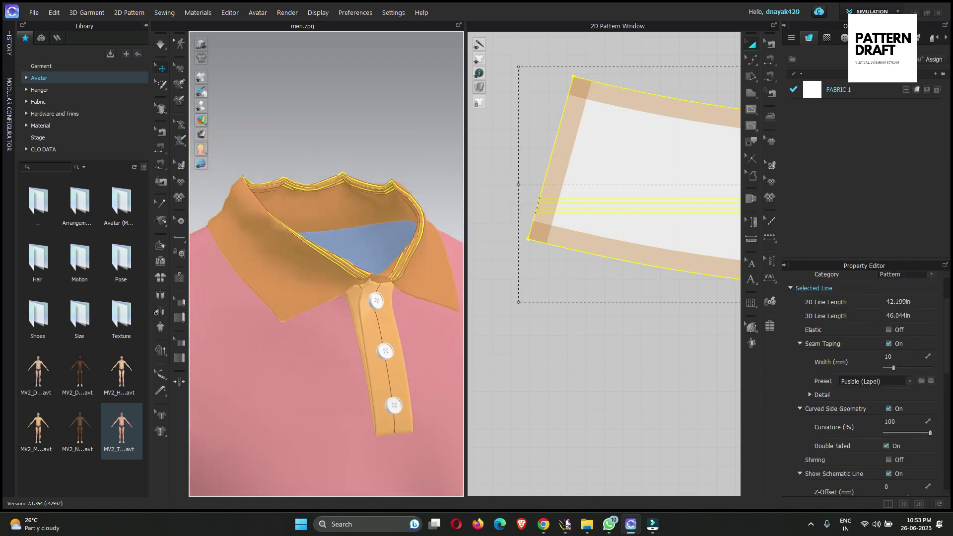
{"action": "key", "text": "space"}
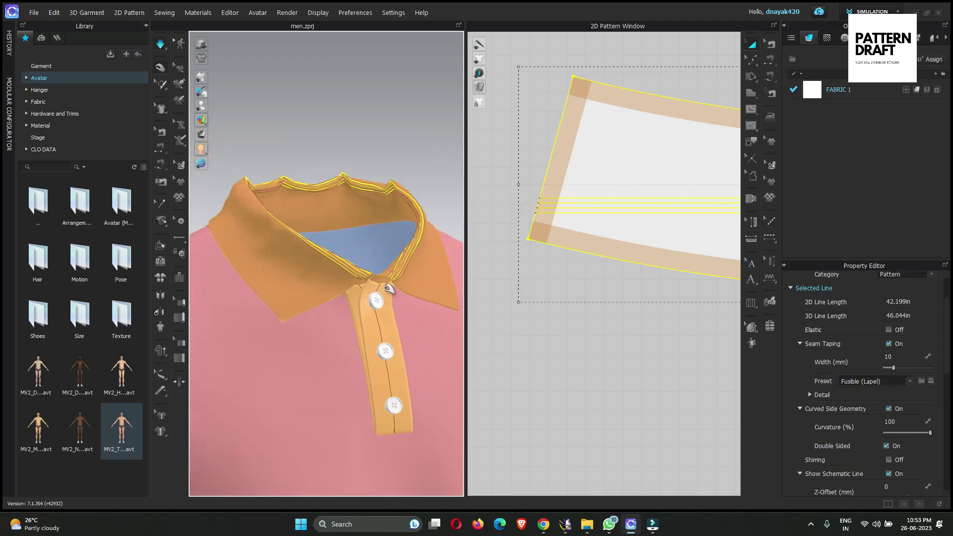
{"action": "left_click_drag", "start_coordinate": [390, 288], "coordinate": [383, 222]}
{"action": "key", "text": "space"}
{"action": "left_click", "coordinate": [404, 81]}
{"action": "scroll", "coordinate": [369, 373], "scroll_direction": "down", "scroll_amount": 5}
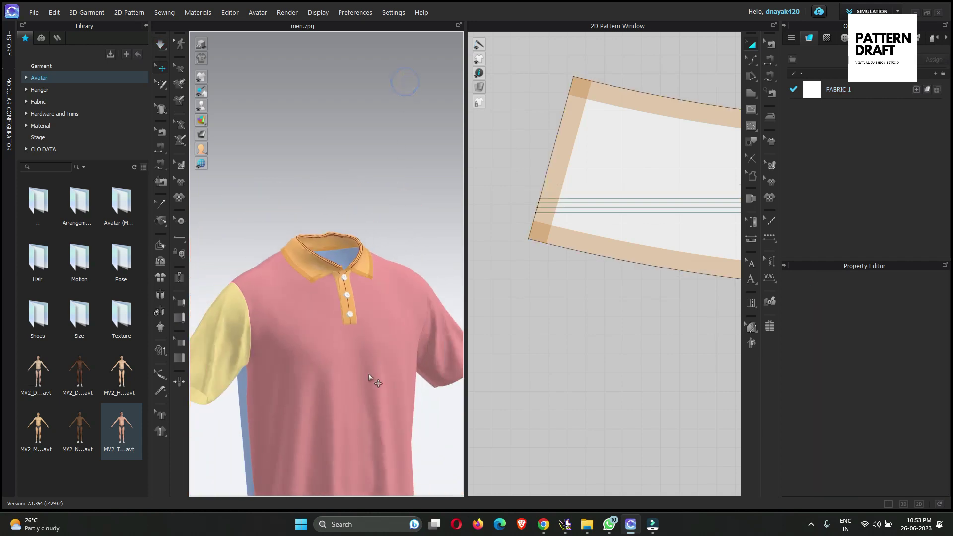
Step: Remove the extra point at the middle of the front panel's bottom hem line
{"action": "scroll", "coordinate": [369, 373], "scroll_direction": "down", "scroll_amount": 3}
{"action": "right_click_drag", "start_coordinate": [370, 263], "coordinate": [318, 363]}
{"action": "scroll", "coordinate": [336, 291], "scroll_direction": "up", "scroll_amount": 4}
{"action": "scroll", "coordinate": [690, 316], "scroll_direction": "down", "scroll_amount": 3}
{"action": "scroll", "coordinate": [628, 203], "scroll_direction": "up", "scroll_amount": 2}
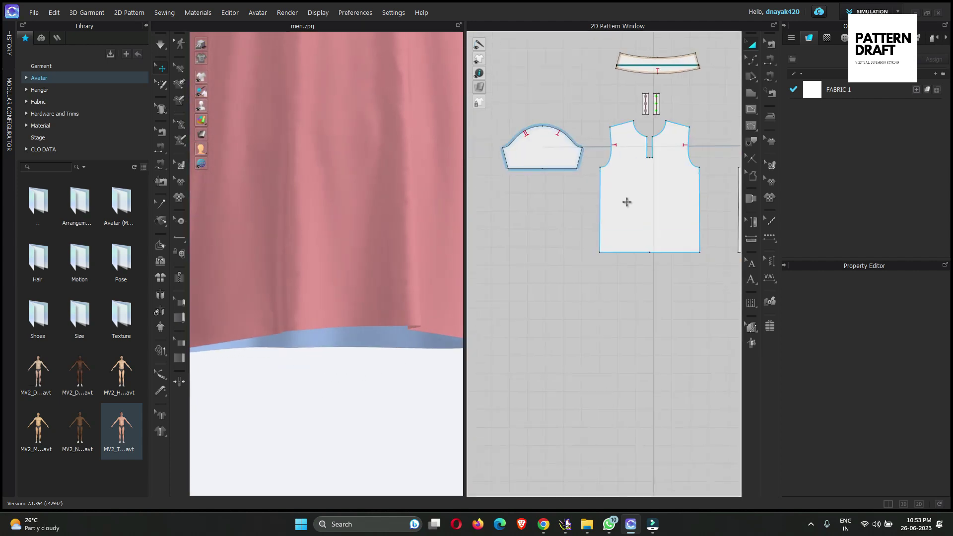
{"action": "scroll", "coordinate": [602, 298], "scroll_direction": "up", "scroll_amount": 3}
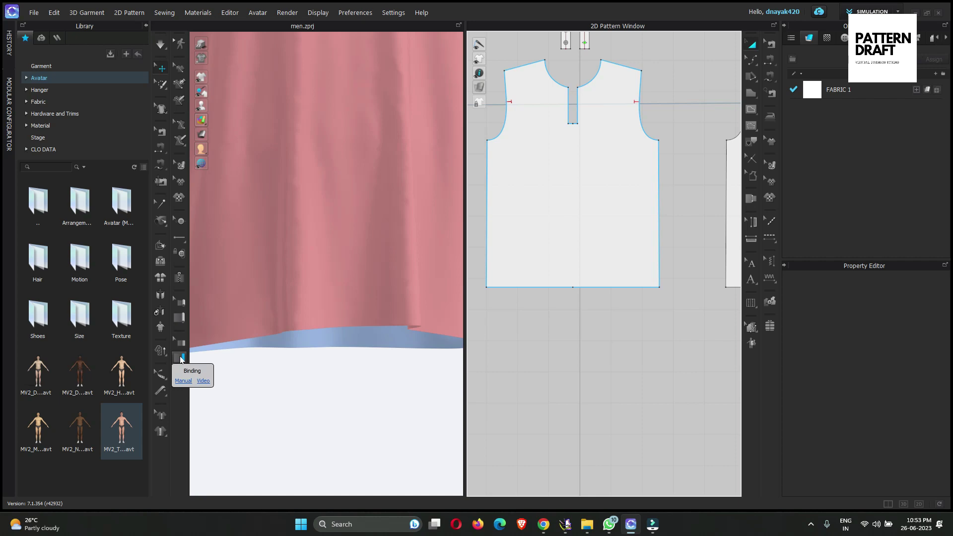
{"action": "left_click", "coordinate": [538, 326]}
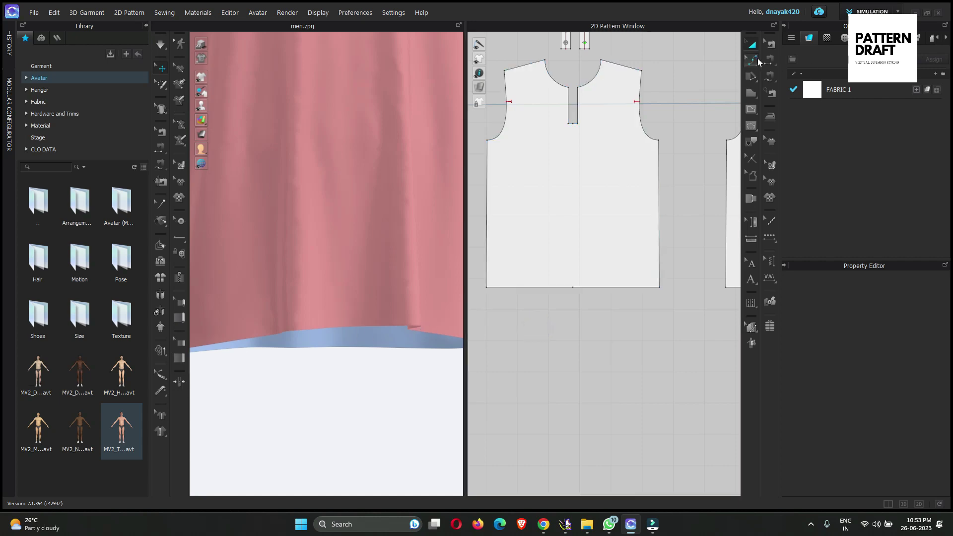
{"action": "left_click", "coordinate": [755, 59]}
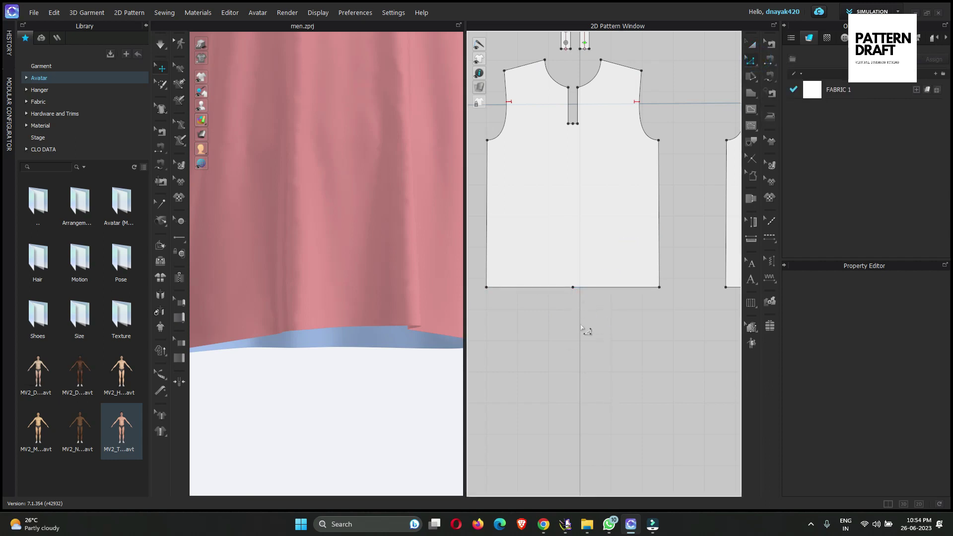
{"action": "scroll", "coordinate": [309, 325], "scroll_direction": "down", "scroll_amount": 5}
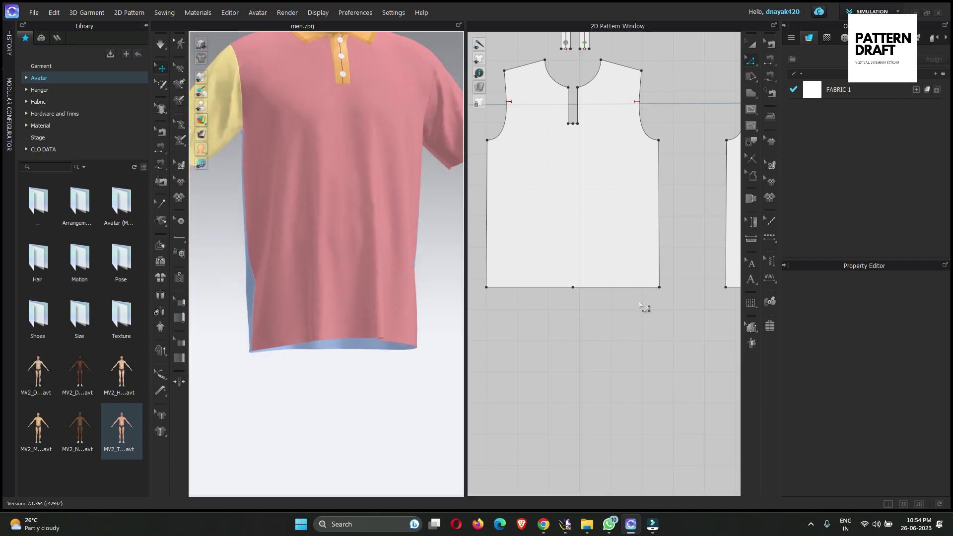
{"action": "left_click_drag", "start_coordinate": [534, 323], "coordinate": [602, 253]}
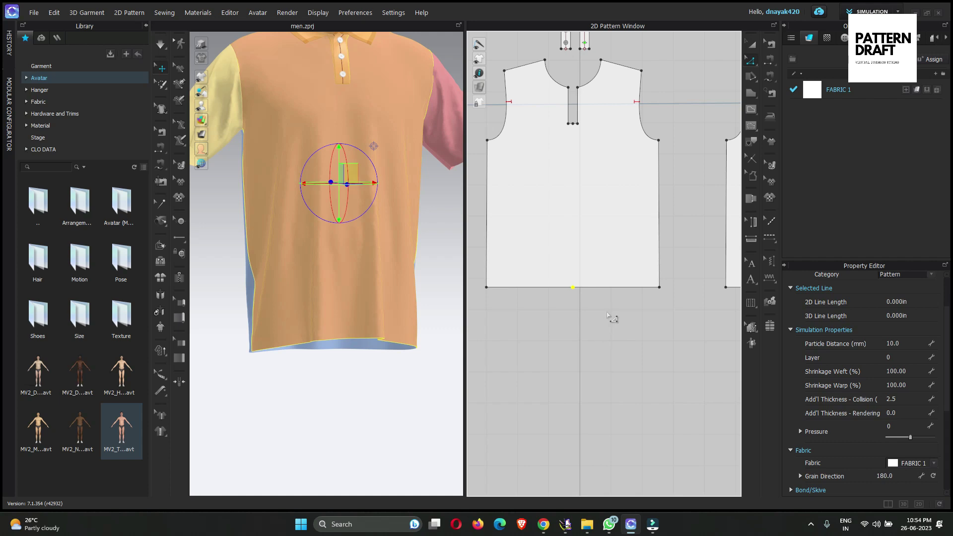
{"action": "left_click", "coordinate": [640, 303]}
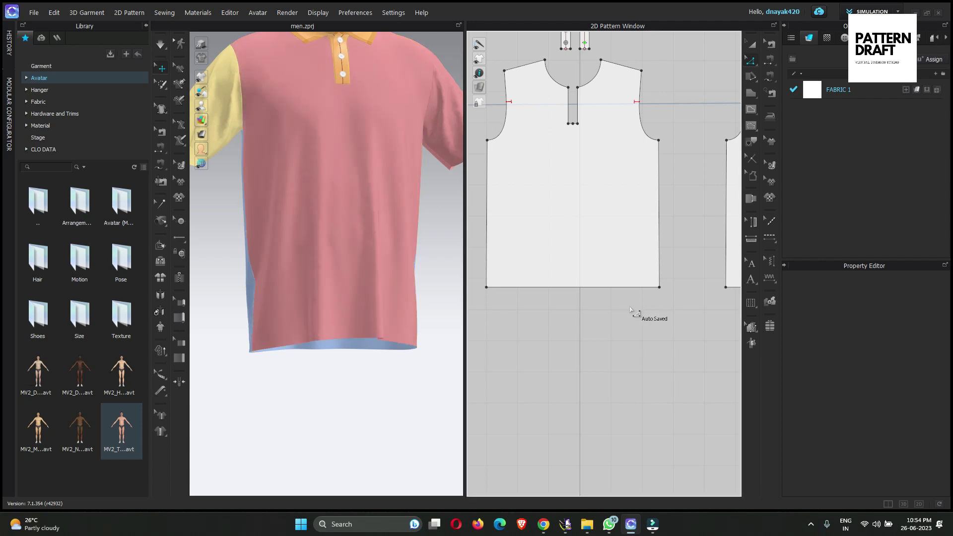
Step: Start an Offset Pattern Outline on the front and back bottom hem lines with a distance of 1 in
{"action": "middle_click_drag", "start_coordinate": [636, 312], "coordinate": [511, 337]}
{"action": "left_click_drag", "start_coordinate": [694, 300], "coordinate": [686, 301]}
{"action": "left_click", "coordinate": [684, 302]}
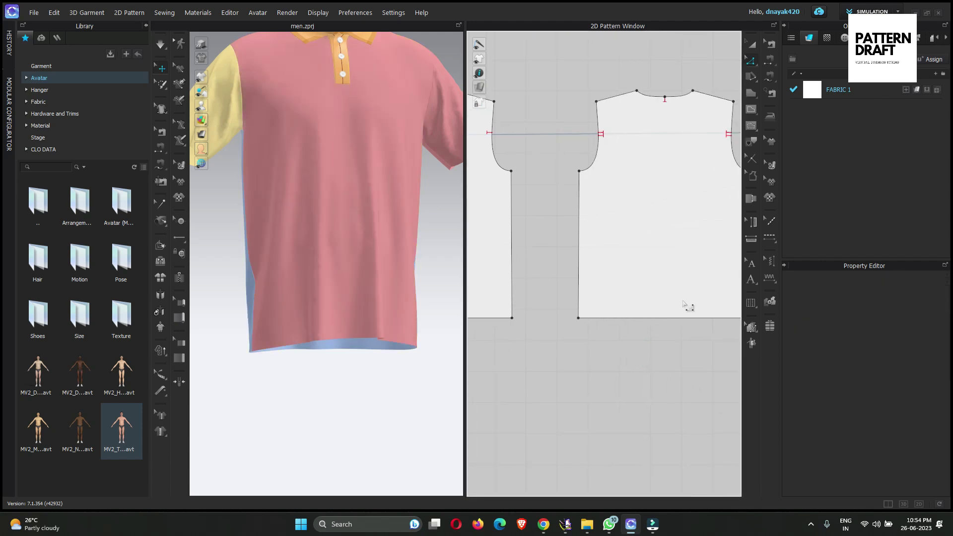
{"action": "left_click", "coordinate": [674, 316]}
{"action": "middle_click_drag", "start_coordinate": [616, 325], "coordinate": [707, 321]}
{"action": "left_click", "coordinate": [545, 314], "text": "shift"}
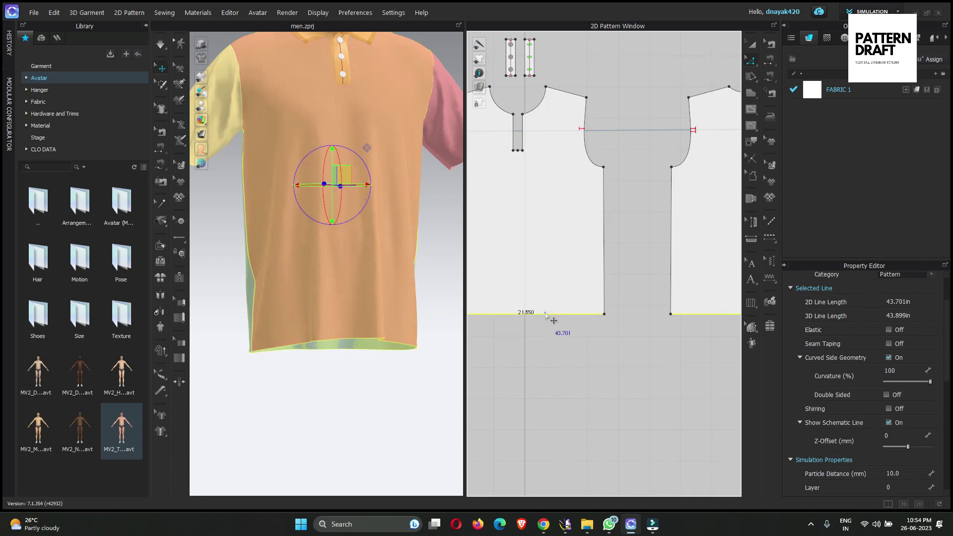
{"action": "right_click", "coordinate": [545, 313]}
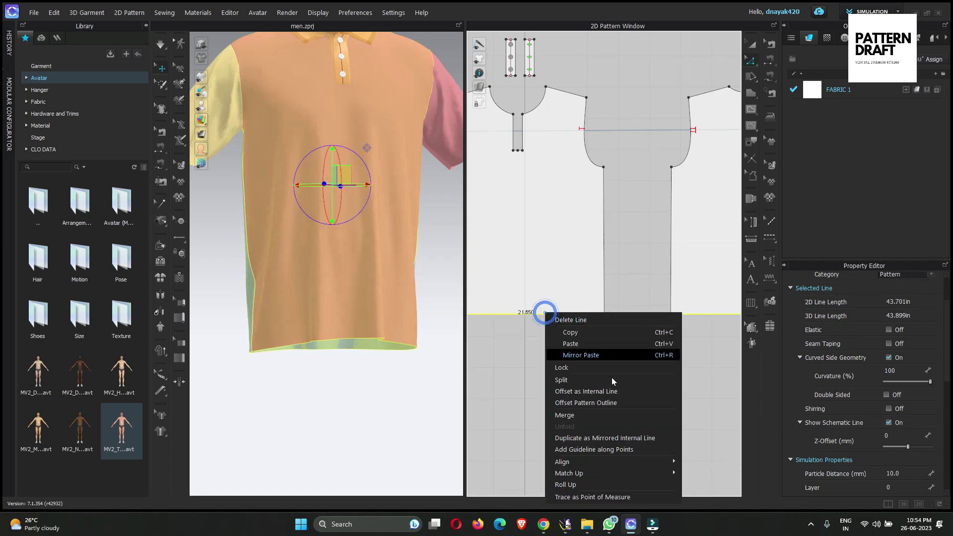
{"action": "left_click", "coordinate": [606, 403]}
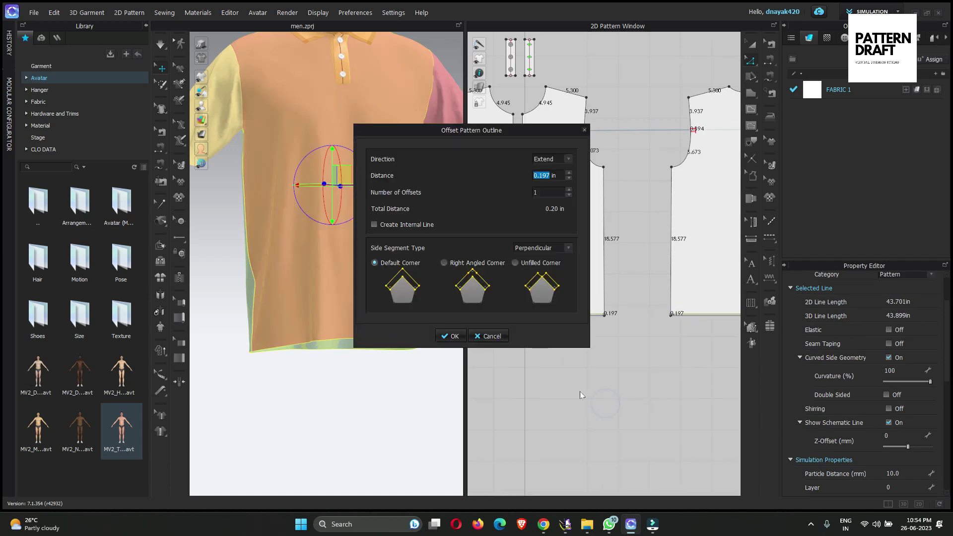
{"action": "type", "text": "1"}
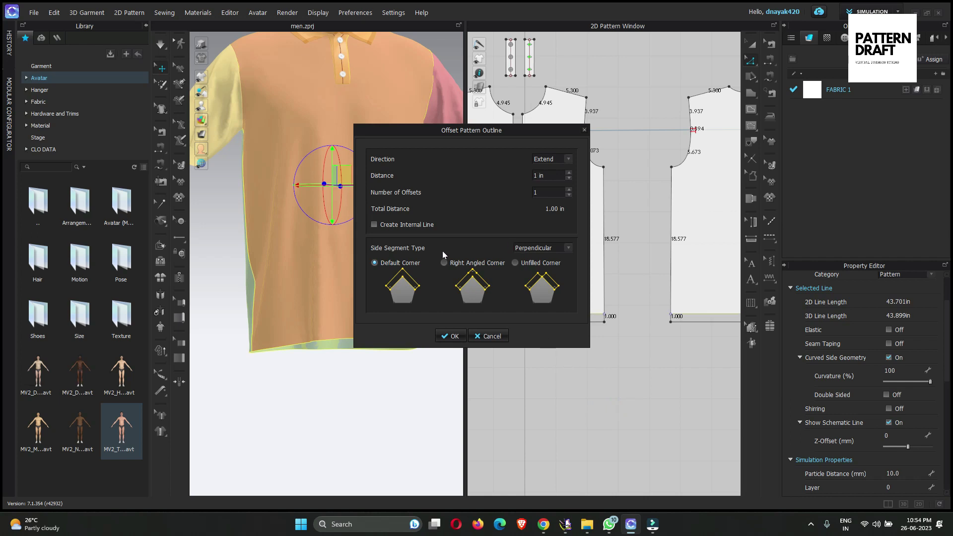
Step: Turn on internal line creation, set the side segment type to Mirror and apply the hem offset
{"action": "left_click", "coordinate": [546, 248]}
{"action": "left_click", "coordinate": [542, 264]}
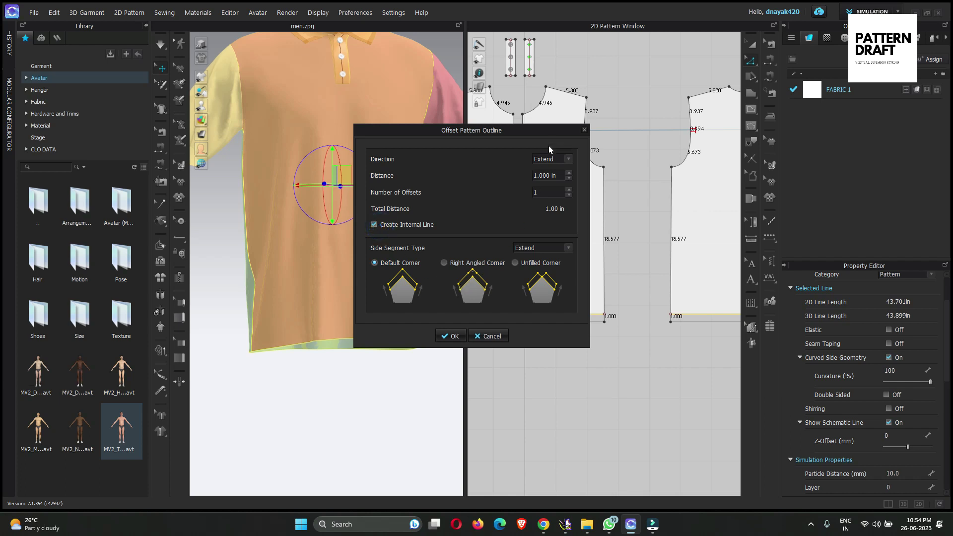
{"action": "left_click", "coordinate": [538, 247]}
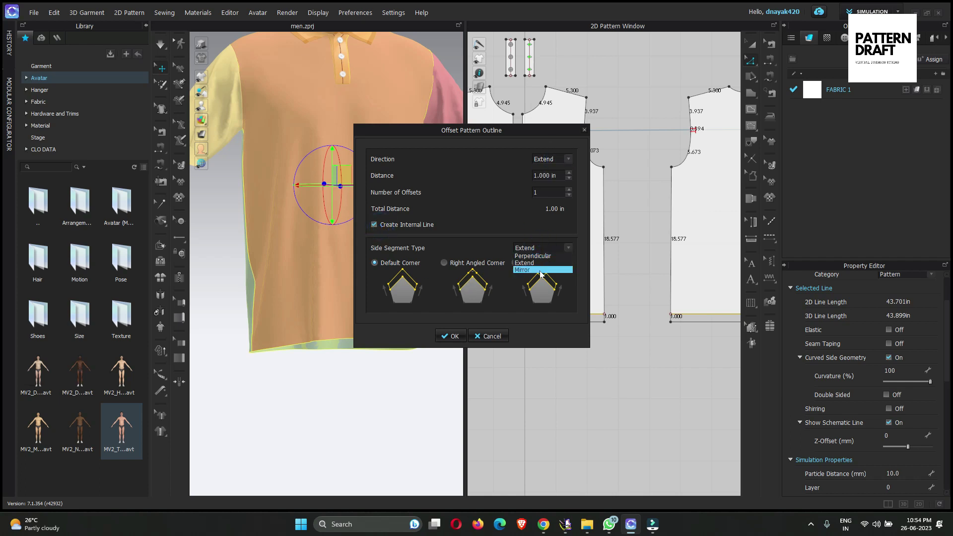
{"action": "left_click", "coordinate": [540, 266]}
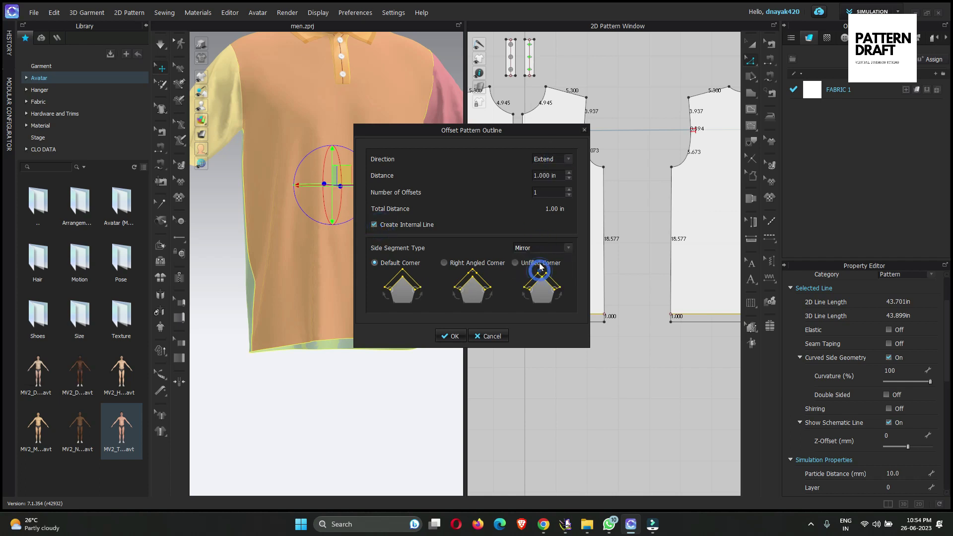
{"action": "left_click", "coordinate": [450, 335]}
{"action": "left_click", "coordinate": [630, 387]}
Step: Offset the front and back hem fold lines as one internal line at a distance of 1 in
{"action": "left_click", "coordinate": [568, 313]}
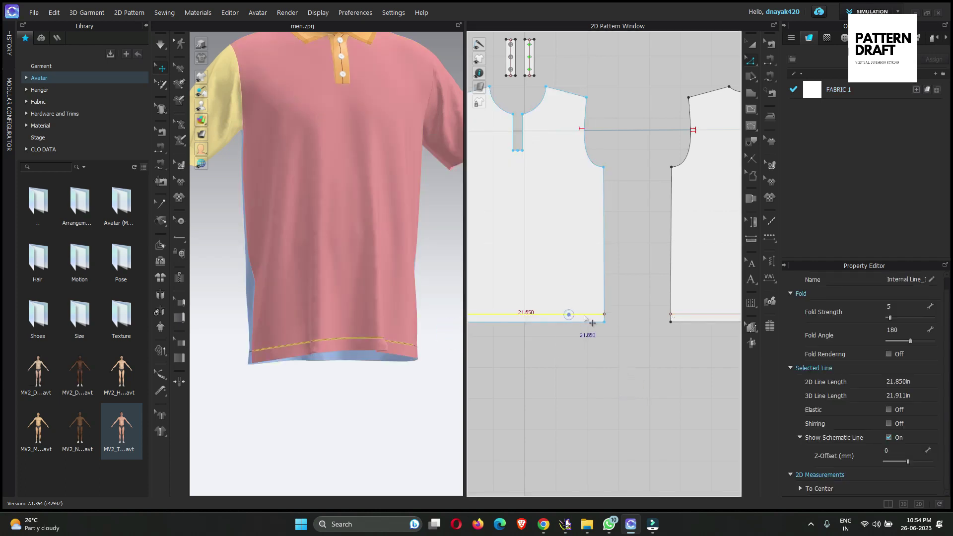
{"action": "left_click", "coordinate": [697, 317]}
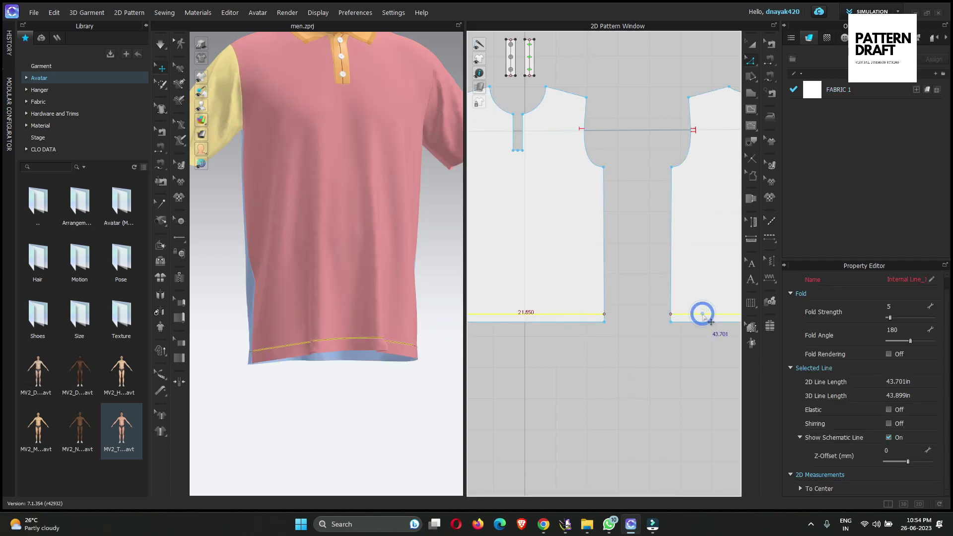
{"action": "right_click", "coordinate": [699, 316]}
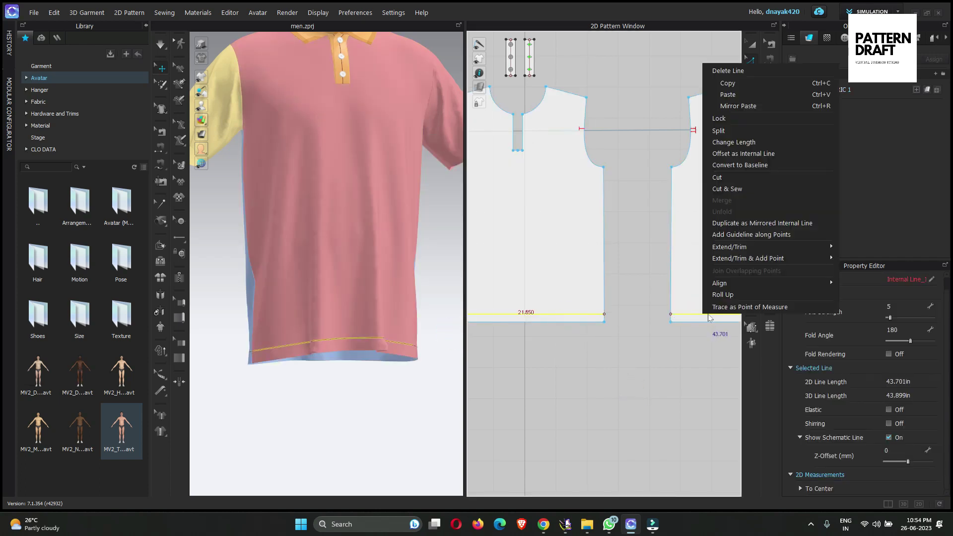
{"action": "left_click", "coordinate": [768, 156]}
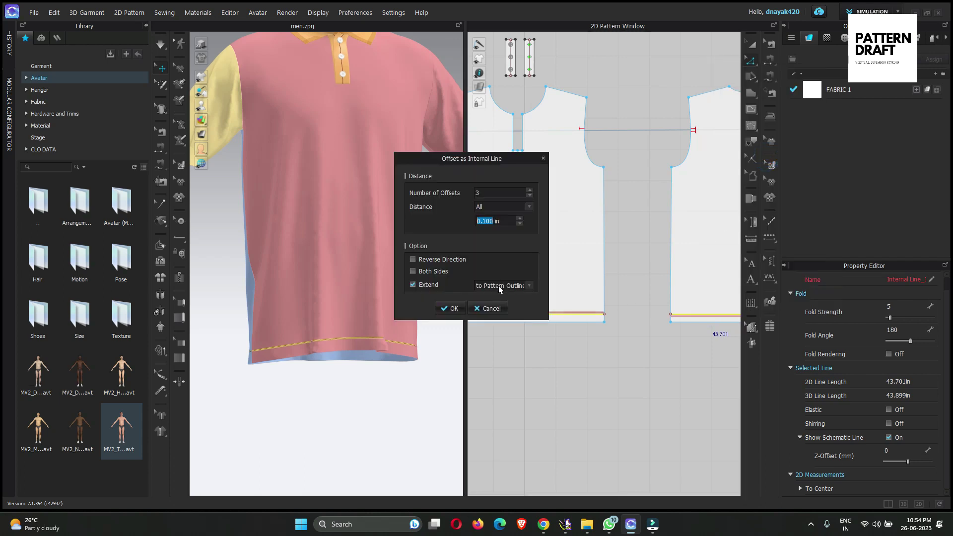
{"action": "type", "text": "1"}
{"action": "left_click", "coordinate": [530, 196]}
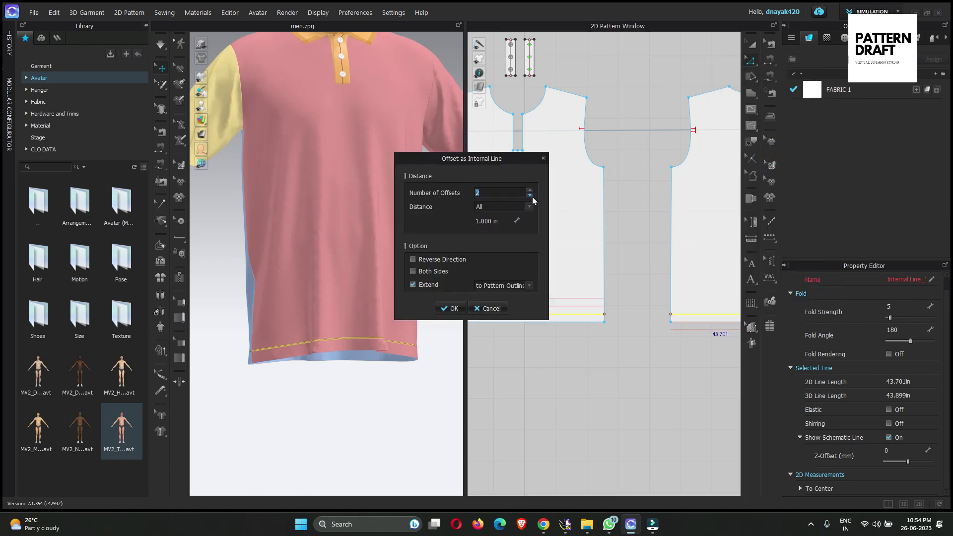
{"action": "left_click", "coordinate": [450, 308]}
{"action": "scroll", "coordinate": [560, 396], "scroll_direction": "down", "scroll_amount": 3}
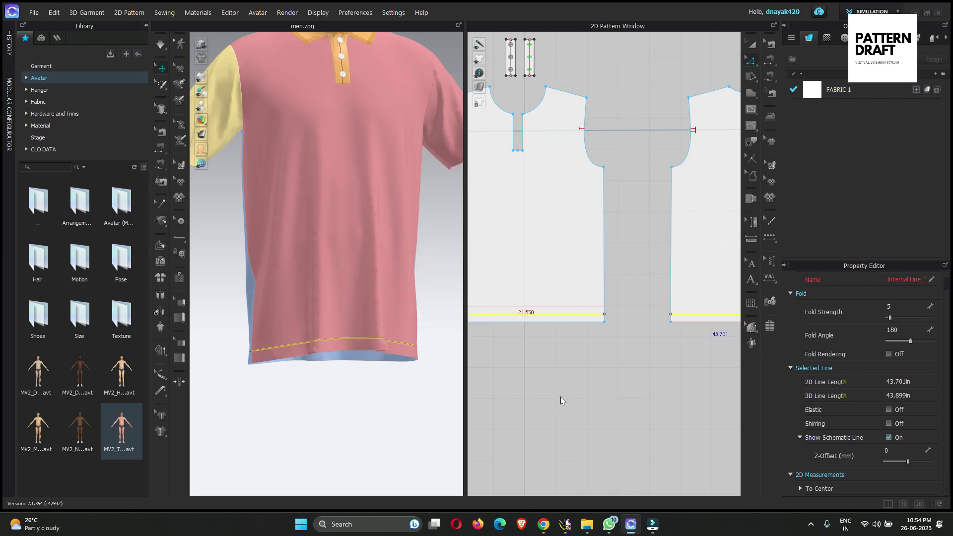
{"action": "left_click", "coordinate": [561, 396]}
Step: Offset the back's hem fold line 1 in upward as an internal line and delete the stray line on the hem edge
{"action": "scroll", "coordinate": [551, 344], "scroll_direction": "down", "scroll_amount": 1}
{"action": "scroll", "coordinate": [584, 375], "scroll_direction": "up", "scroll_amount": 5}
{"action": "right_click_drag", "start_coordinate": [298, 365], "coordinate": [381, 358]}
{"action": "right_click_drag", "start_coordinate": [672, 349], "coordinate": [562, 347]}
{"action": "left_click", "coordinate": [666, 341]}
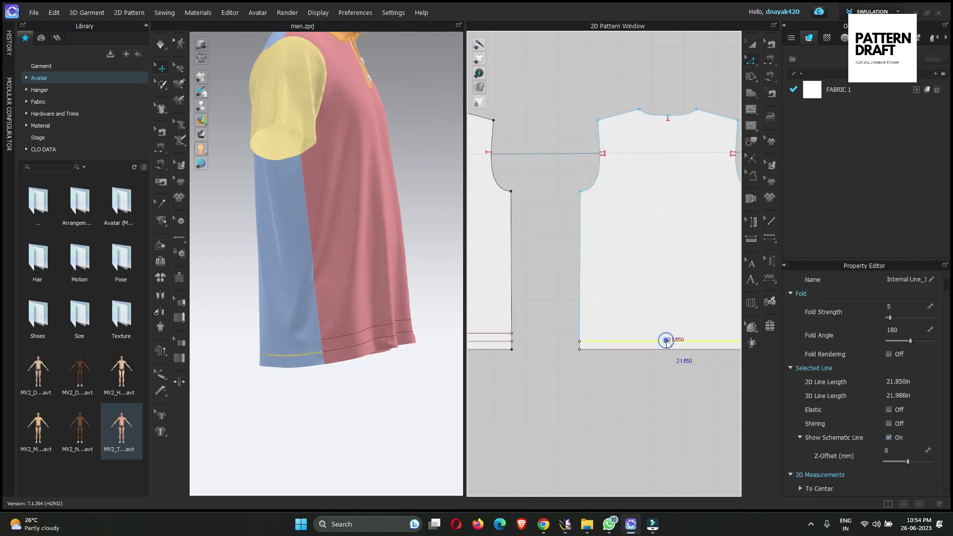
{"action": "right_click", "coordinate": [665, 341]}
{"action": "left_click", "coordinate": [715, 191]}
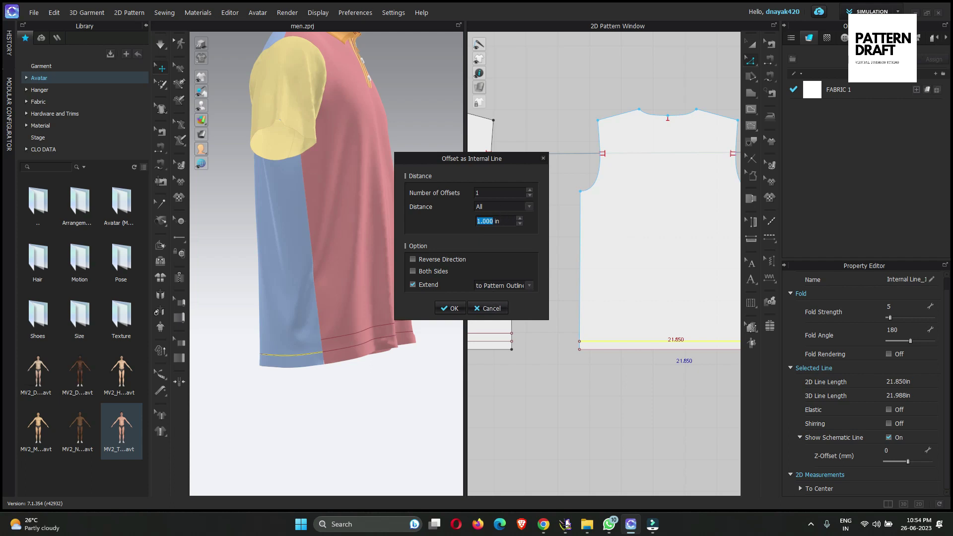
{"action": "left_click", "coordinate": [452, 307]}
{"action": "left_click", "coordinate": [636, 392]}
{"action": "left_click", "coordinate": [641, 349]}
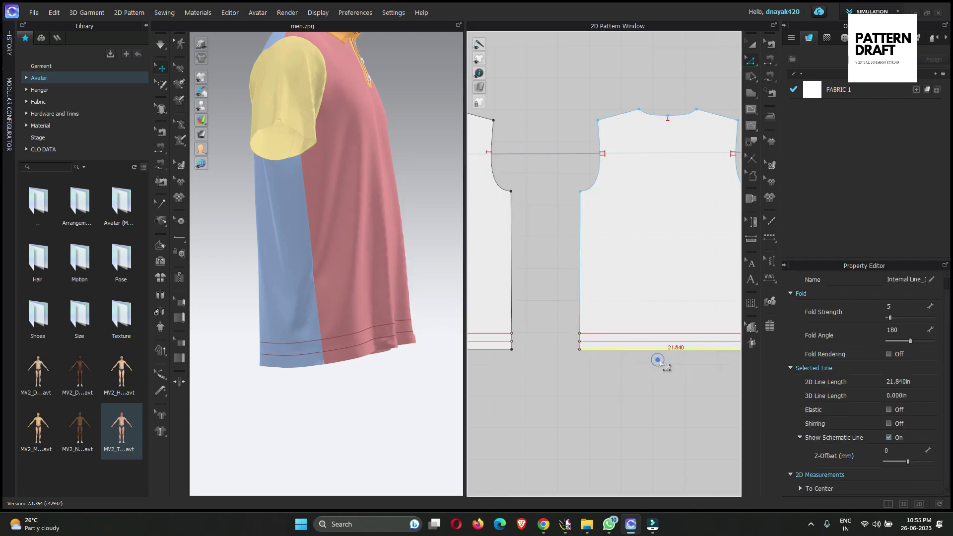
{"action": "left_click", "coordinate": [657, 361]}
{"action": "scroll", "coordinate": [616, 366], "scroll_direction": "down", "scroll_amount": 3}
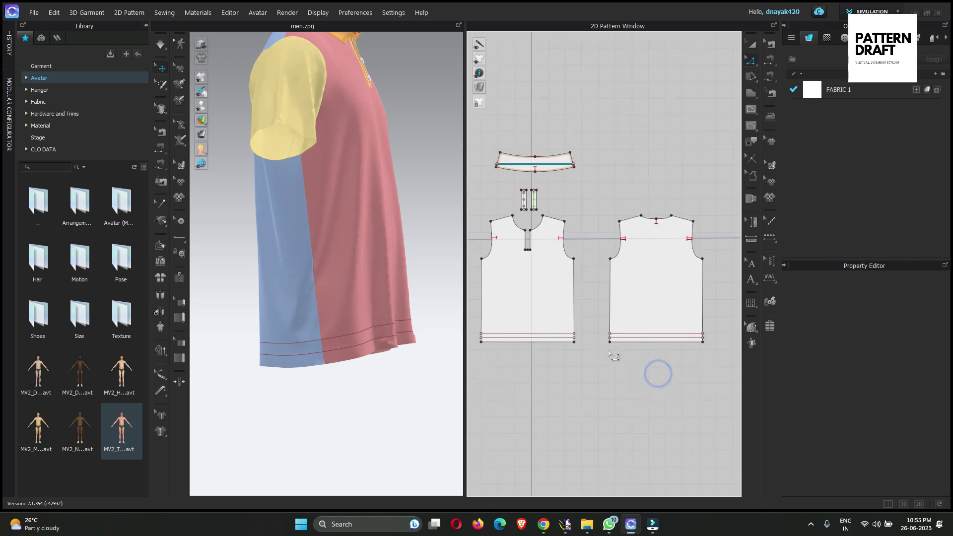
Step: Fold the front and back hem allowances along their fold lines on the 3D garment with Fold Arrangement
{"action": "left_click", "coordinate": [160, 245]}
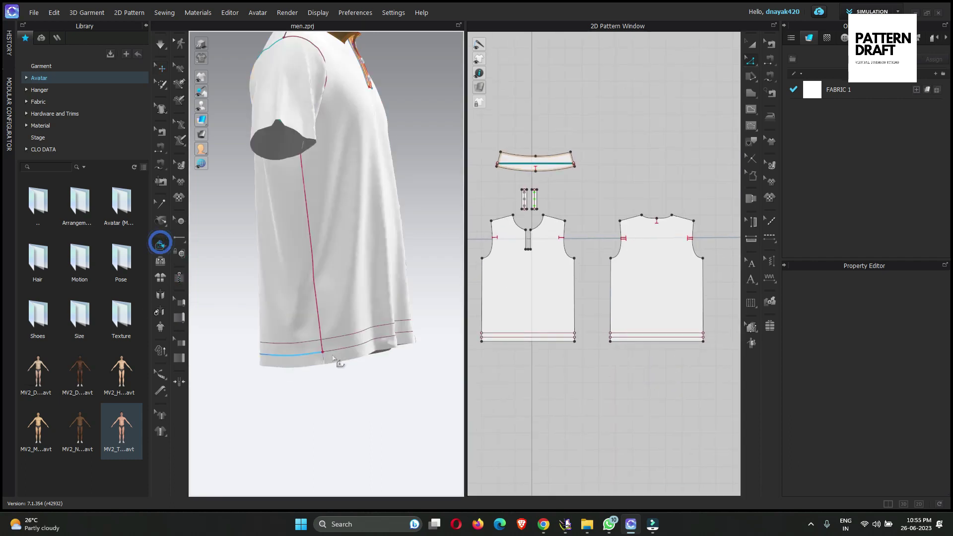
{"action": "left_click", "coordinate": [346, 351]}
{"action": "right_click_drag", "start_coordinate": [353, 314], "coordinate": [389, 340]}
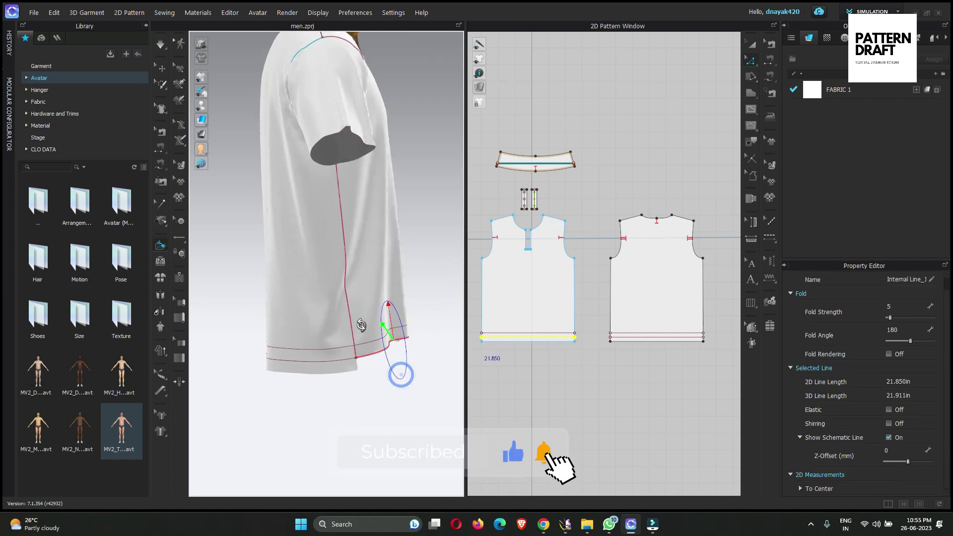
{"action": "left_click", "coordinate": [320, 369]}
{"action": "left_click_drag", "start_coordinate": [320, 371], "coordinate": [319, 447]}
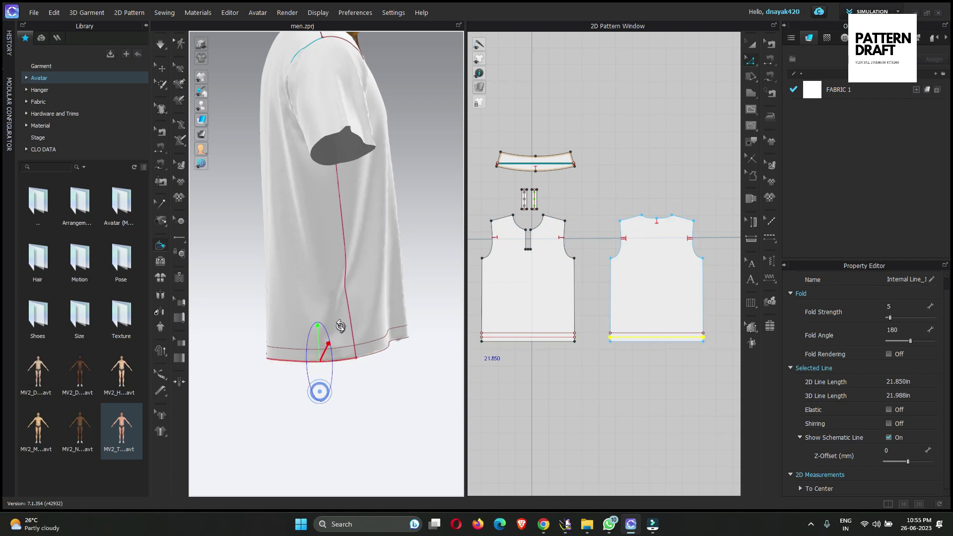
Step: Sew the bottom edge to the upper internal hem line on both the front and back panels with Segment Sewing
{"action": "left_click", "coordinate": [769, 60]}
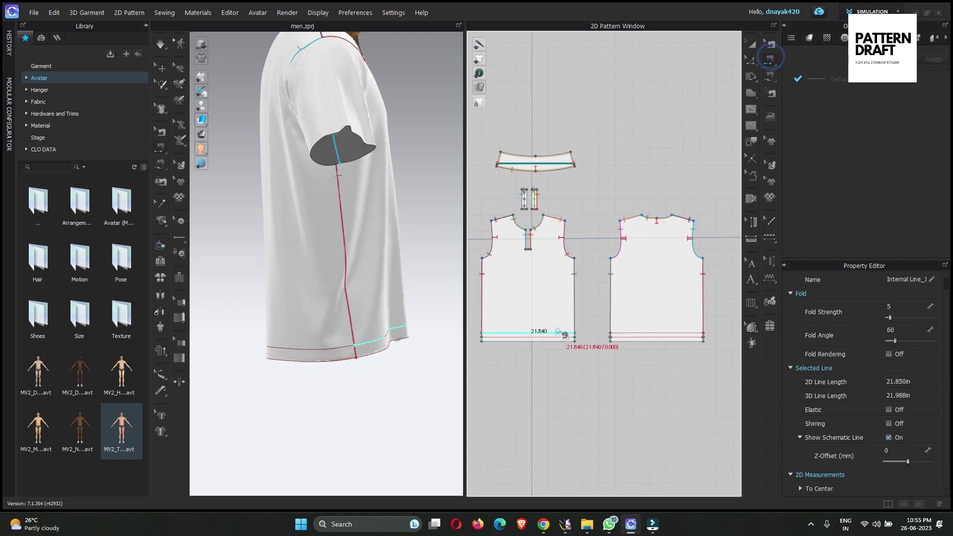
{"action": "left_click", "coordinate": [552, 346]}
{"action": "left_click", "coordinate": [621, 333]}
{"action": "left_click", "coordinate": [623, 337]}
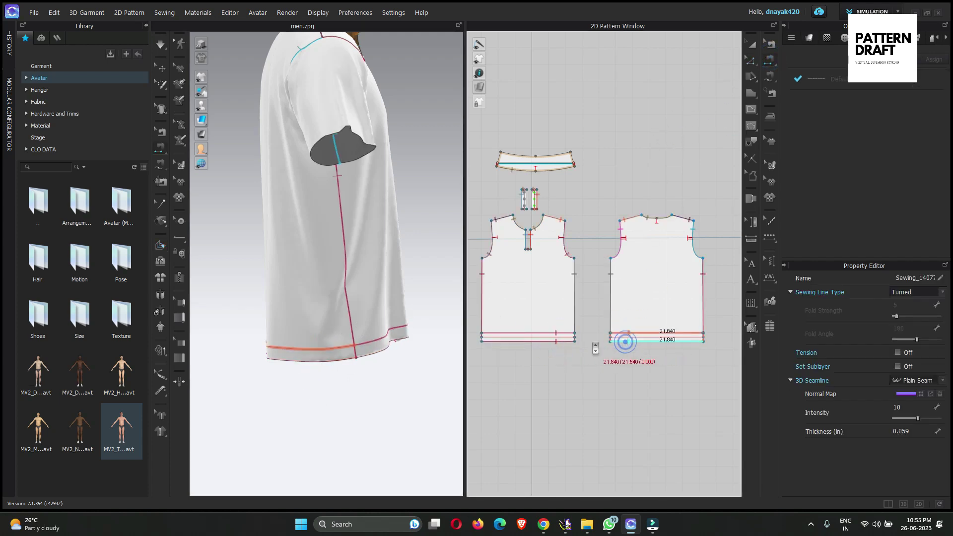
Step: Sew the 1 in side edges of the front and back hem allowances together where the panels face each other, using Free Sewing
{"action": "scroll", "coordinate": [625, 336], "scroll_direction": "up", "scroll_amount": 5}
{"action": "left_click", "coordinate": [536, 331]}
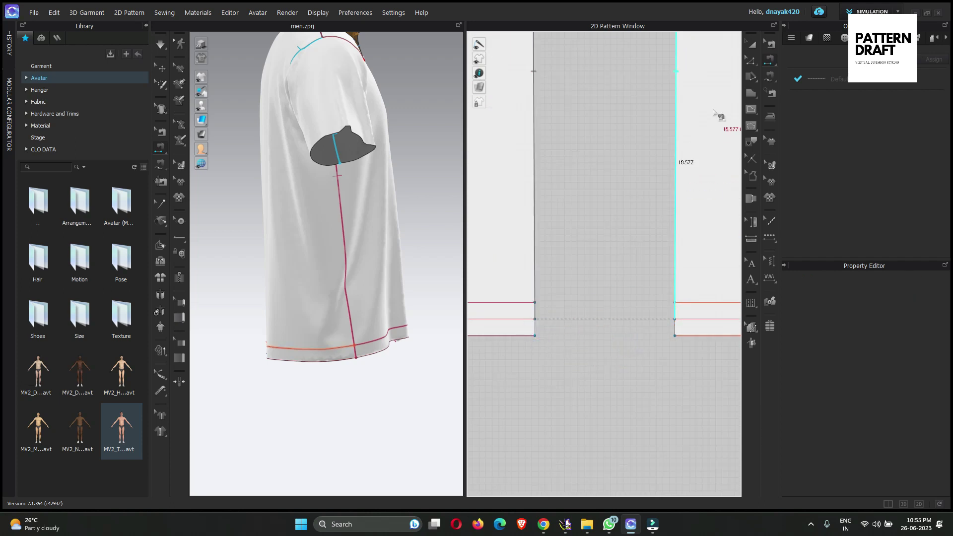
{"action": "left_click", "coordinate": [772, 80]}
{"action": "left_click", "coordinate": [535, 320]}
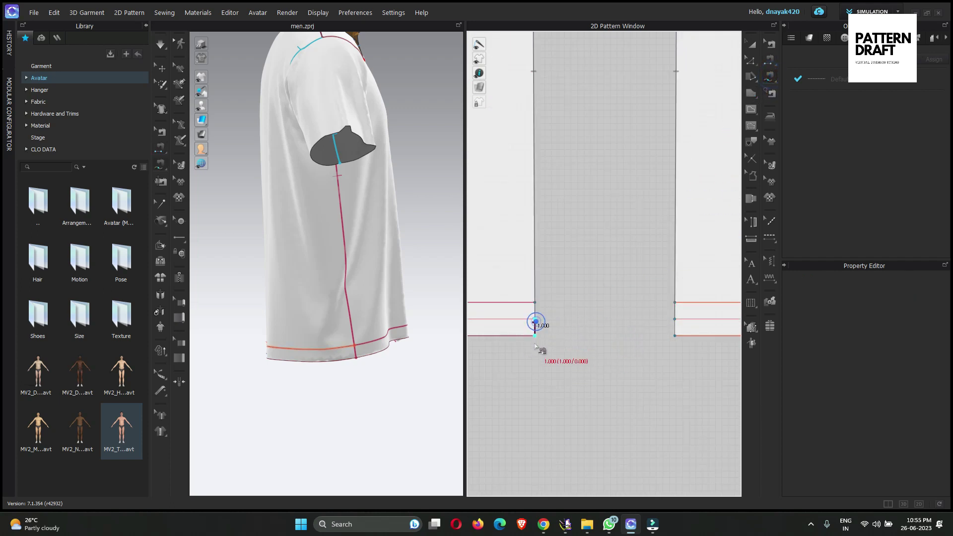
{"action": "left_click", "coordinate": [534, 342]}
{"action": "left_click", "coordinate": [674, 319]}
{"action": "left_click", "coordinate": [675, 335]}
Step: Sew the remaining outer side edges of the front and back 1 in hem allowances together with Free Sewing
{"action": "scroll", "coordinate": [645, 334], "scroll_direction": "down", "scroll_amount": 5}
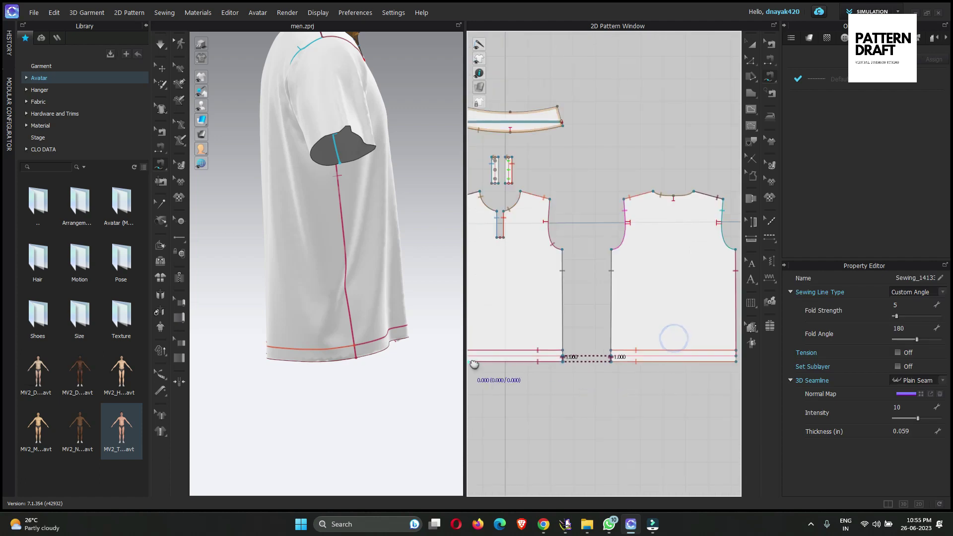
{"action": "scroll", "coordinate": [572, 328], "scroll_direction": "up", "scroll_amount": 5}
{"action": "left_click", "coordinate": [608, 327]}
{"action": "left_click", "coordinate": [609, 346]}
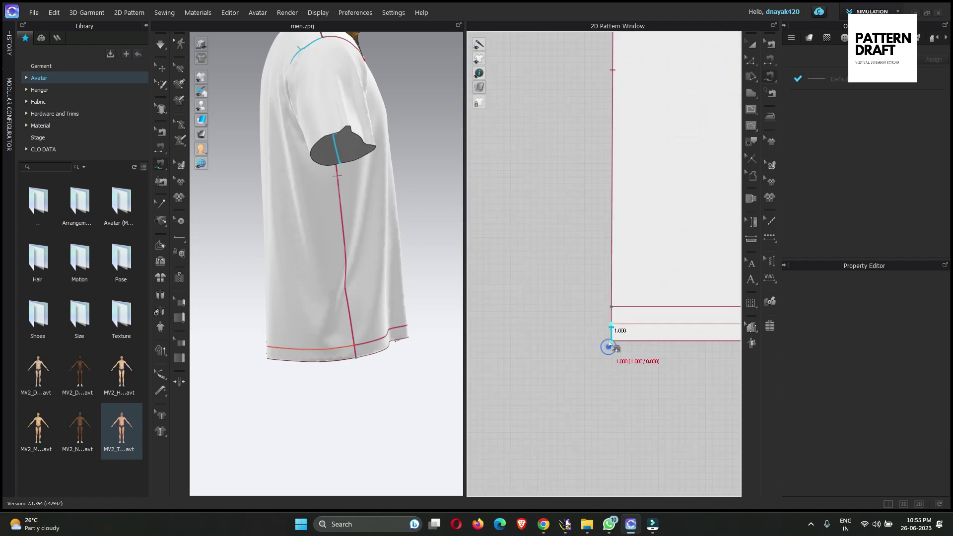
{"action": "scroll", "coordinate": [608, 345], "scroll_direction": "down", "scroll_amount": 5}
{"action": "middle_click_drag", "start_coordinate": [640, 340], "coordinate": [336, 322]}
{"action": "left_click", "coordinate": [609, 320]}
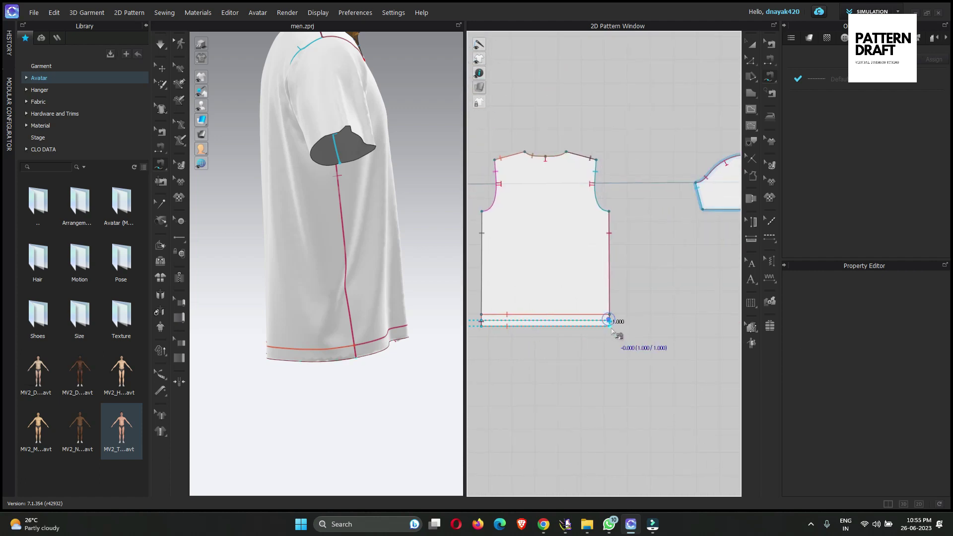
{"action": "left_click", "coordinate": [610, 327]}
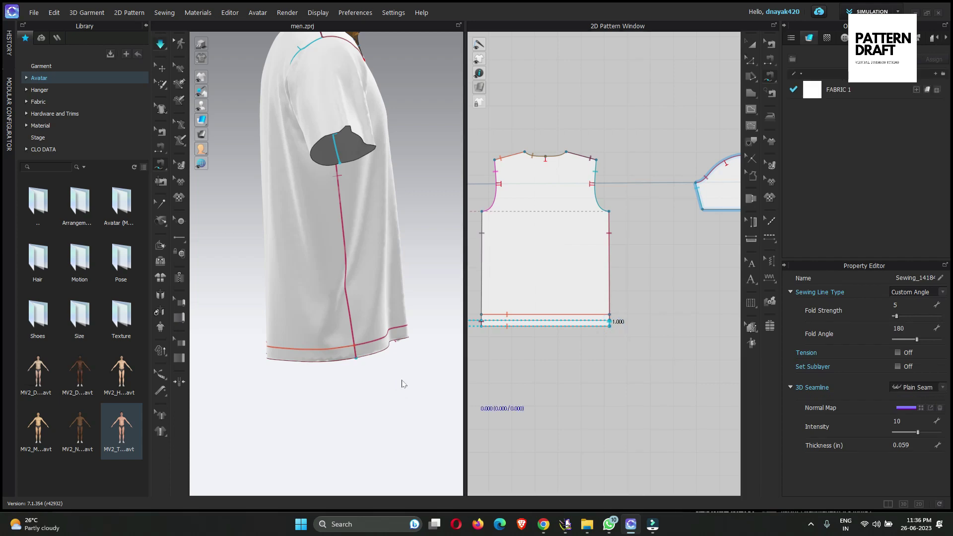
Step: Simulate the garment and pull the front hem downward in 3D to settle the folded hem
{"action": "key", "text": "a"}
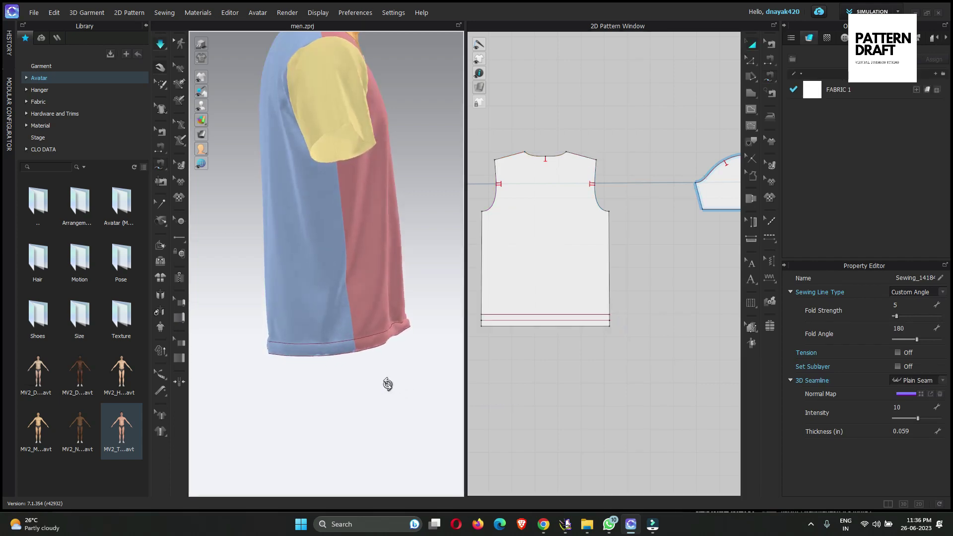
{"action": "right_click_drag", "start_coordinate": [387, 383], "coordinate": [313, 385]}
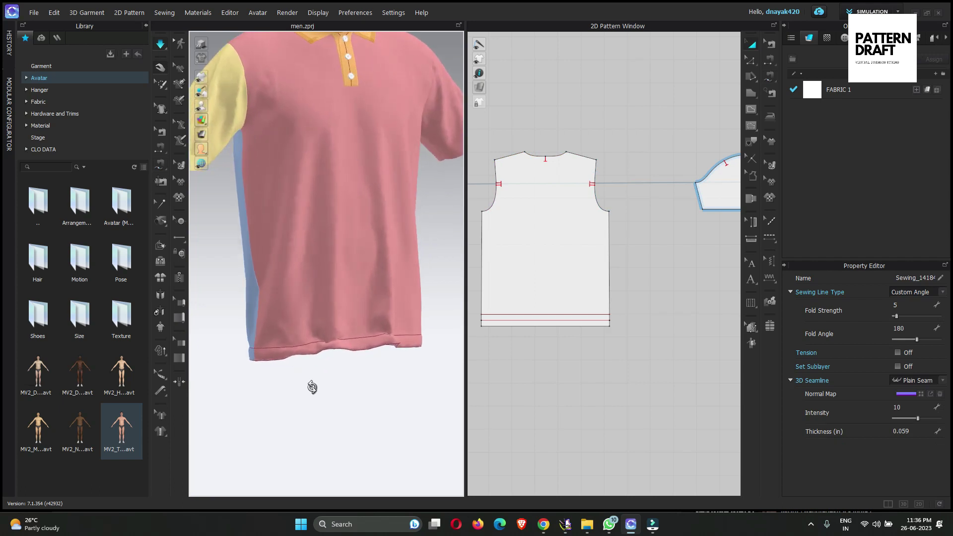
{"action": "left_click", "coordinate": [340, 354]}
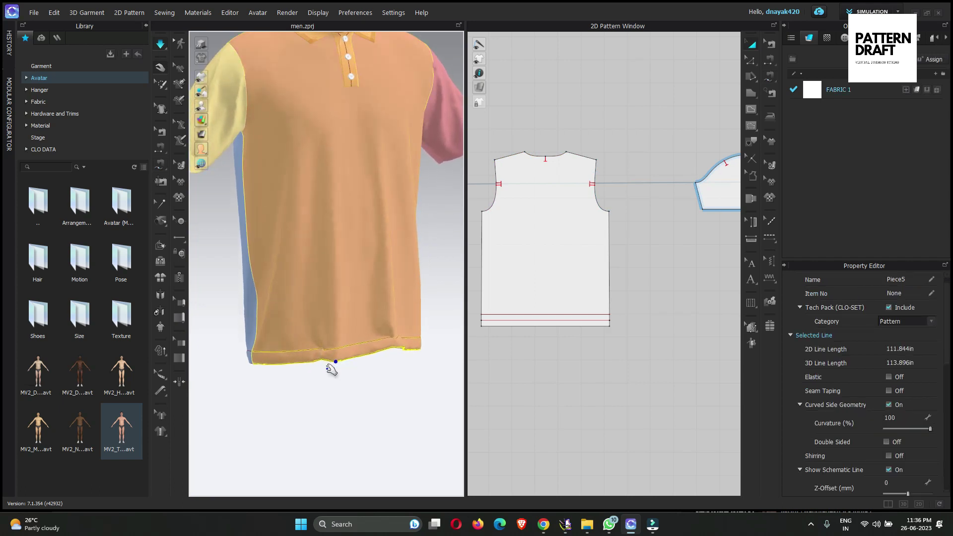
{"action": "mouse_move", "coordinate": [329, 363]}
{"action": "left_mouse_down"}
{"action": "mouse_move", "coordinate": [329, 354]}
{"action": "mouse_move", "coordinate": [323, 366]}
{"action": "left_mouse_up"}
{"action": "right_click_drag", "start_coordinate": [394, 383], "coordinate": [273, 370]}
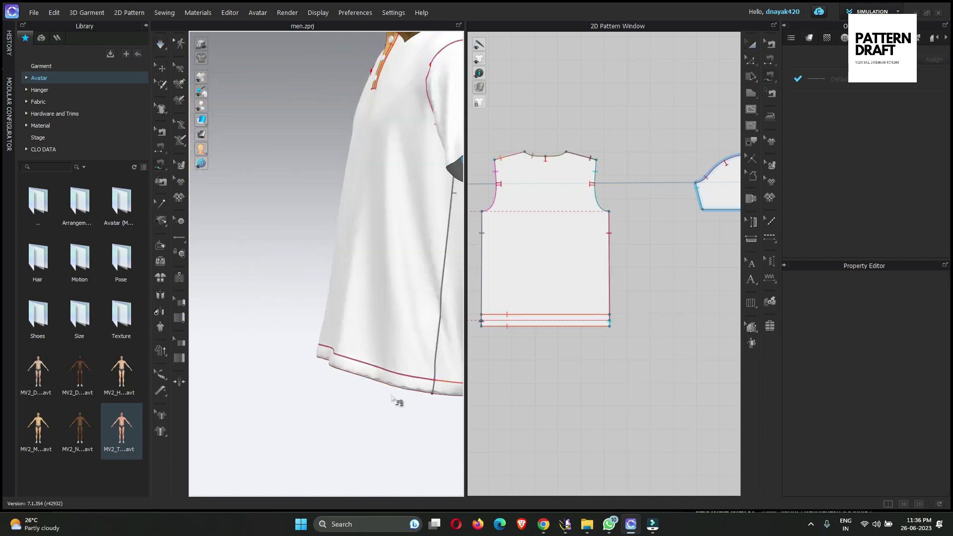
{"action": "right_click_drag", "start_coordinate": [396, 402], "coordinate": [521, 447]}
Step: Extend the sleeve's bottom edge by 1 in with Offset Pattern Outline, using mirrored side segments and creating an internal line
{"action": "scroll", "coordinate": [574, 304], "scroll_direction": "down", "scroll_amount": 4}
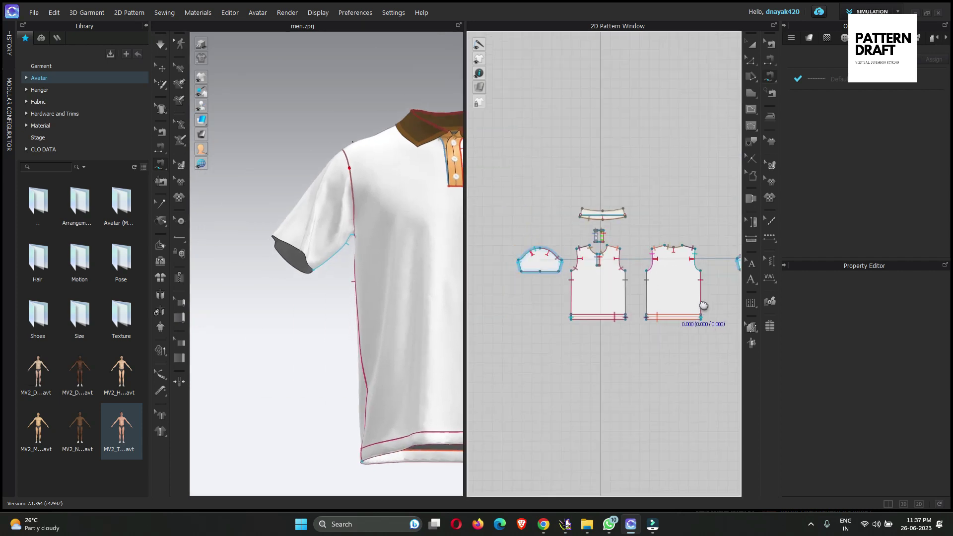
{"action": "scroll", "coordinate": [605, 281], "scroll_direction": "up", "scroll_amount": 4}
{"action": "scroll", "coordinate": [606, 281], "scroll_direction": "up", "scroll_amount": 2}
{"action": "key", "text": "a"}
{"action": "left_click", "coordinate": [592, 254]}
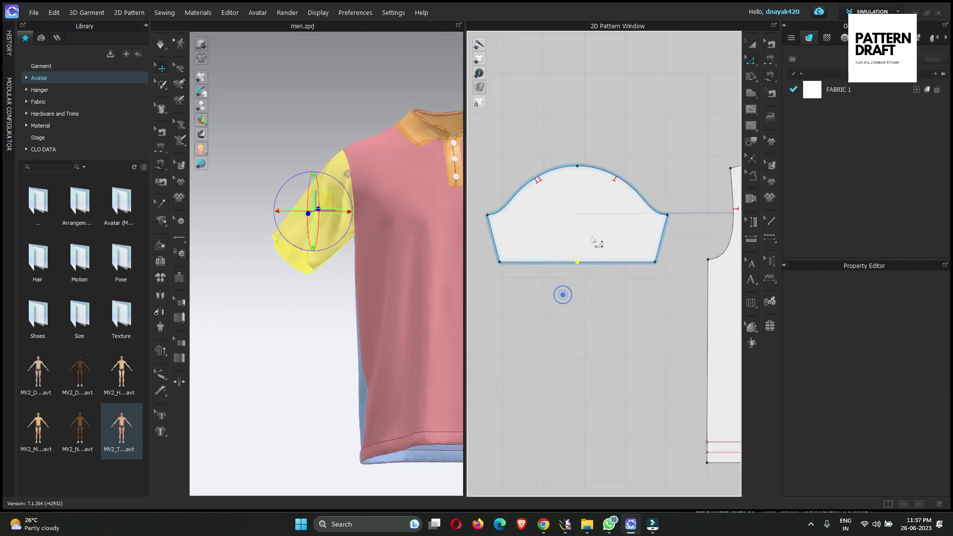
{"action": "left_click", "coordinate": [612, 291]}
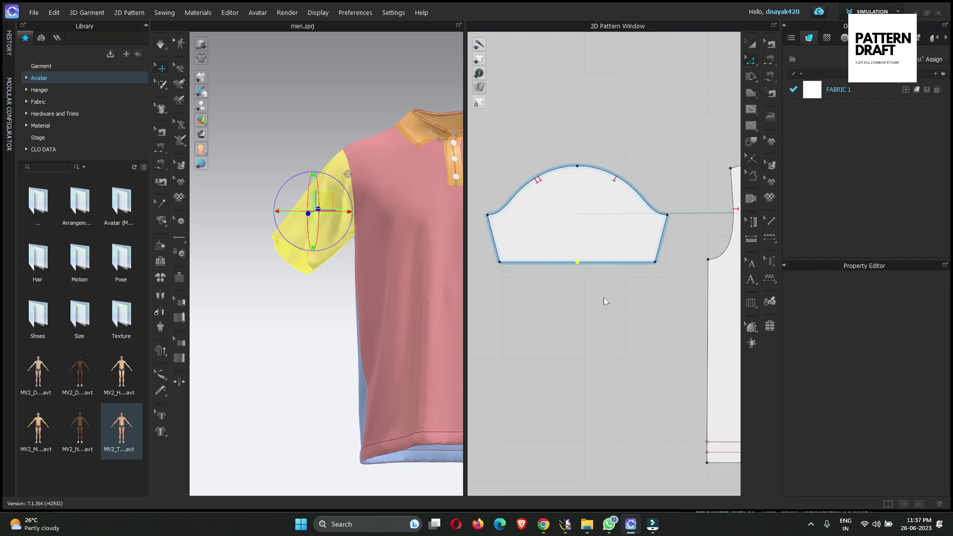
{"action": "left_click", "coordinate": [603, 298]}
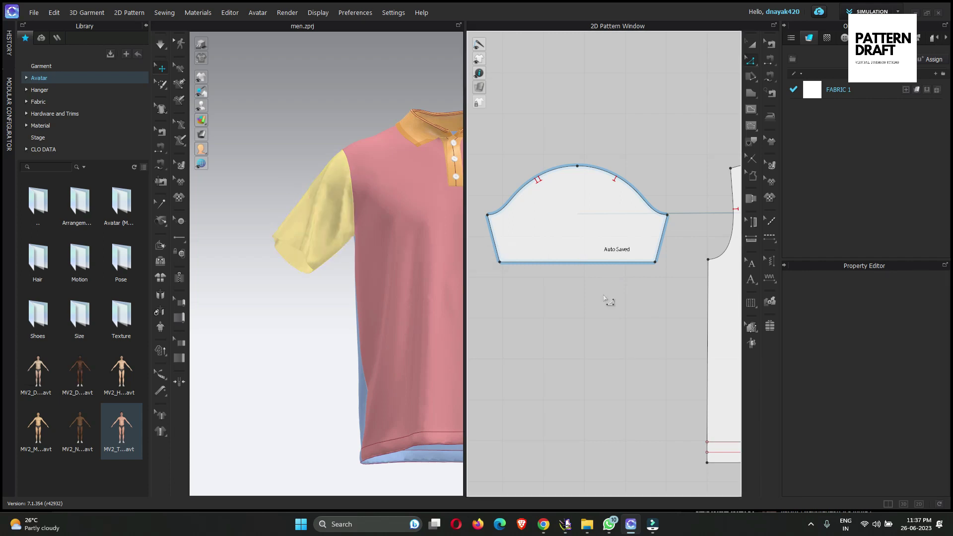
{"action": "right_click", "coordinate": [575, 266]}
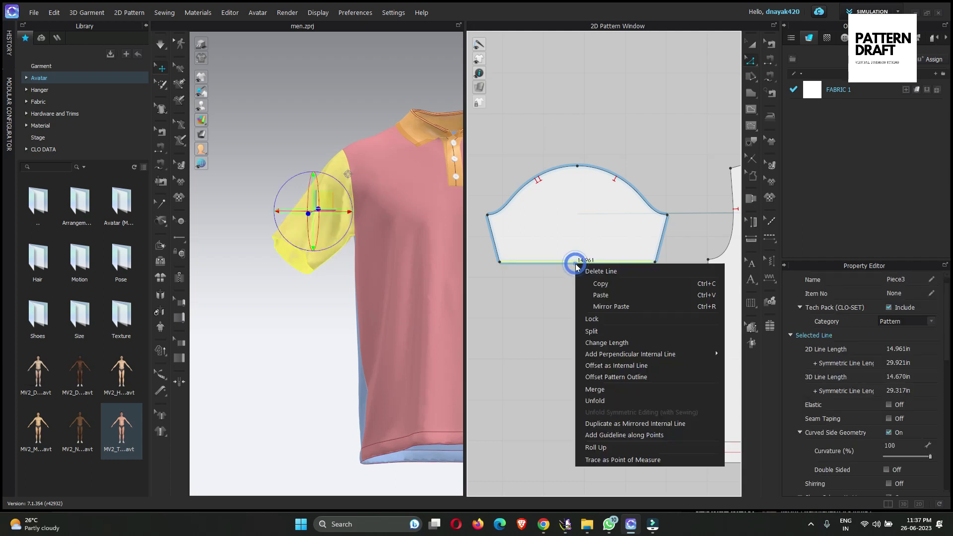
{"action": "left_click", "coordinate": [635, 377]}
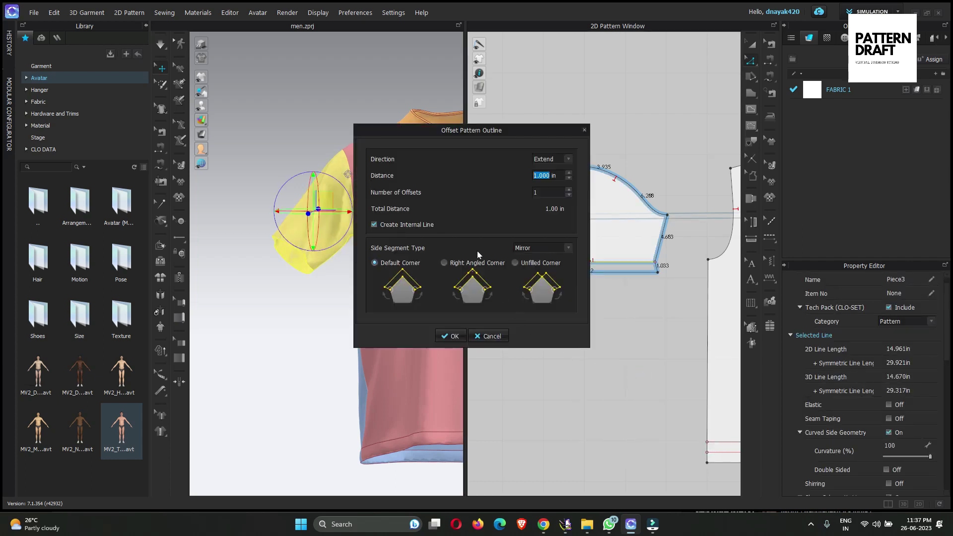
{"action": "left_click", "coordinate": [451, 336]}
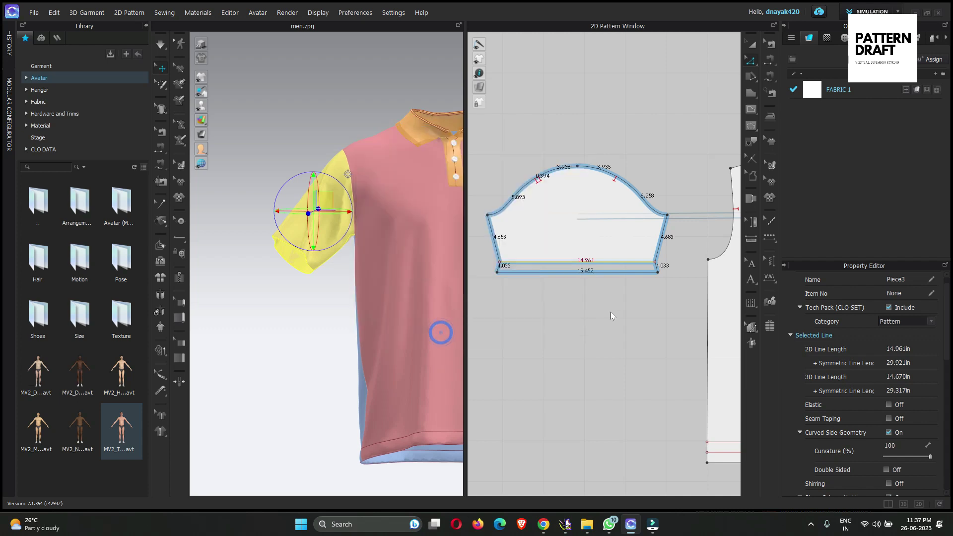
Step: Offset the sleeve's hem fold line as an internal line above it
{"action": "right_click", "coordinate": [602, 261]}
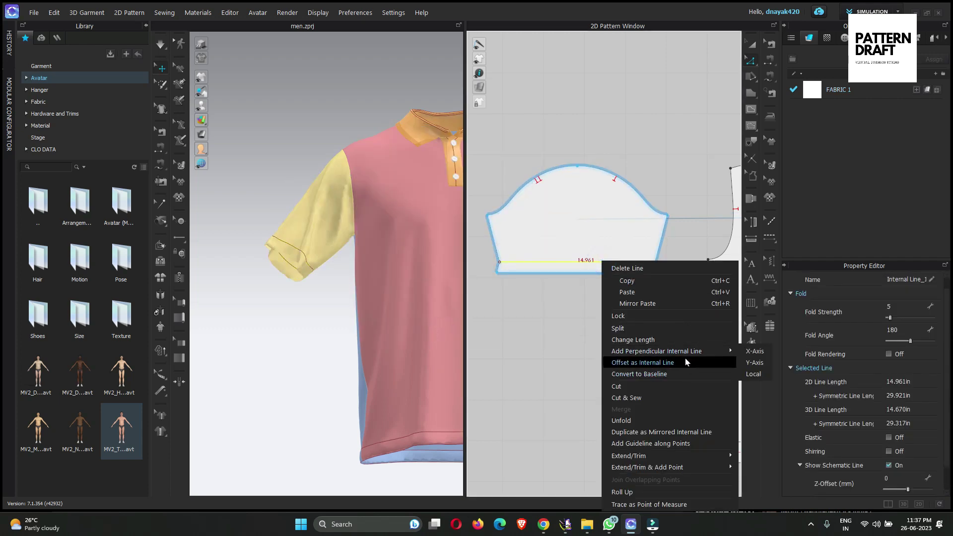
{"action": "left_click", "coordinate": [685, 363]}
{"action": "left_click", "coordinate": [442, 309]}
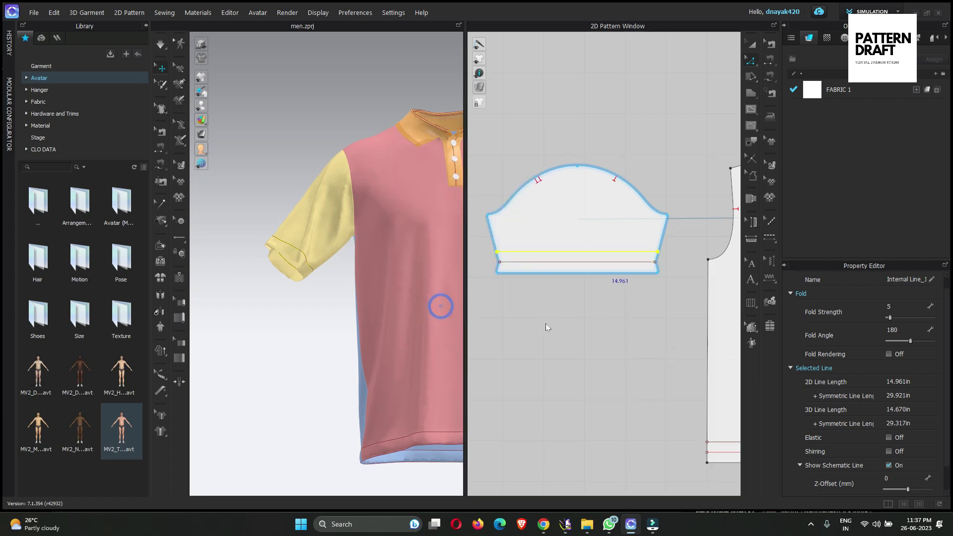
{"action": "left_click", "coordinate": [546, 323]}
Step: Fold the sleeve's hem allowance inward along its fold line with Fold Arrangement, to a fold angle of about 67
{"action": "right_click_drag", "start_coordinate": [416, 318], "coordinate": [212, 268]}
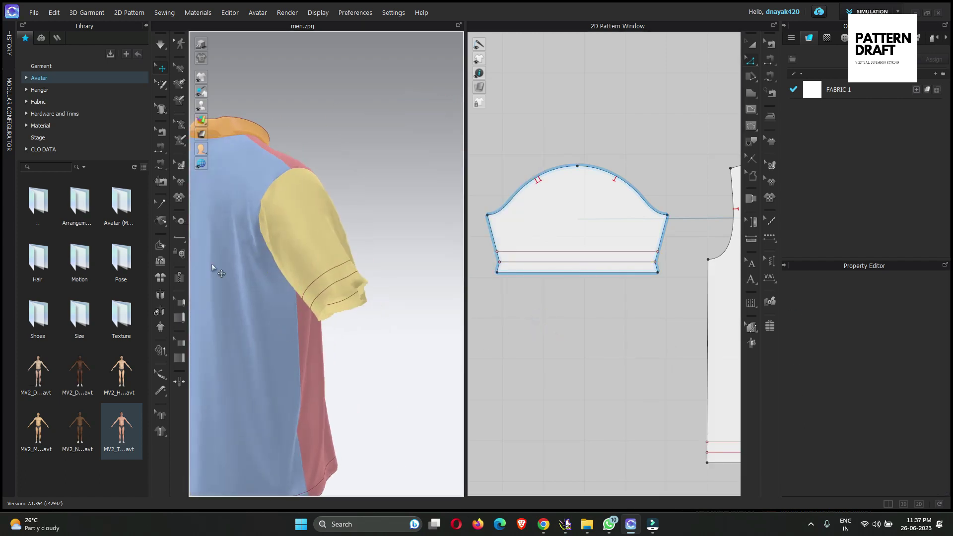
{"action": "left_click", "coordinate": [161, 248]}
{"action": "left_click", "coordinate": [343, 290]}
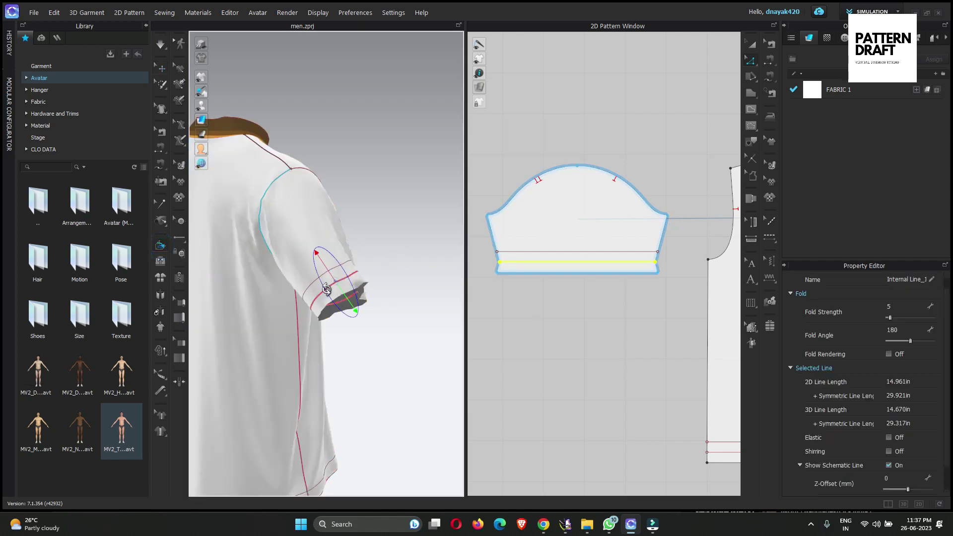
{"action": "right_click_drag", "start_coordinate": [342, 290], "coordinate": [382, 298]}
{"action": "left_click_drag", "start_coordinate": [426, 301], "coordinate": [392, 277]}
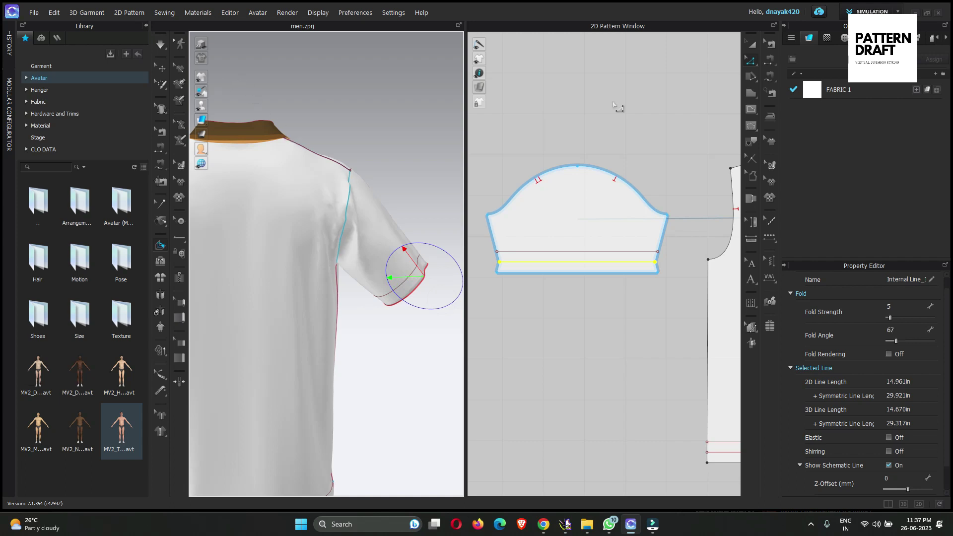
Step: Sew the sleeve's upper internal hem line to its bottom edge with Segment Sewing
{"action": "left_click", "coordinate": [770, 60]}
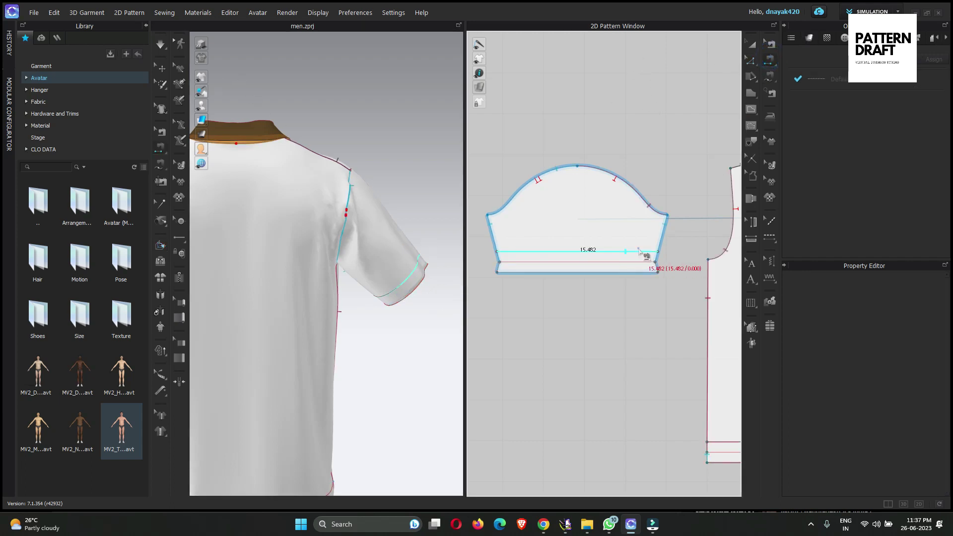
{"action": "left_click", "coordinate": [643, 252]}
{"action": "left_click", "coordinate": [632, 272]}
Step: Sew the short side edges of the sleeve's hem allowance with Free Sewing
{"action": "left_click", "coordinate": [770, 76]}
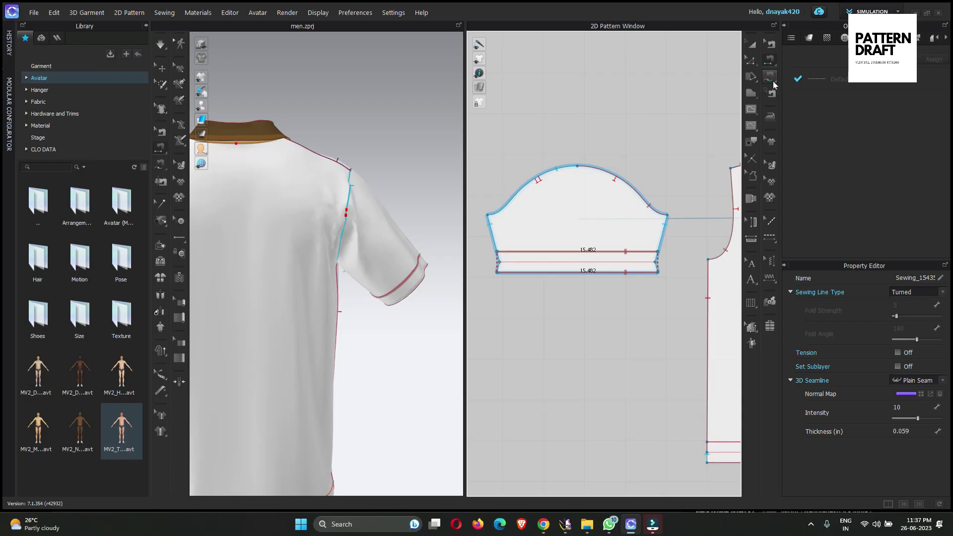
{"action": "scroll", "coordinate": [663, 268], "scroll_direction": "up", "scroll_amount": 3}
{"action": "scroll", "coordinate": [664, 265], "scroll_direction": "up", "scroll_amount": 2}
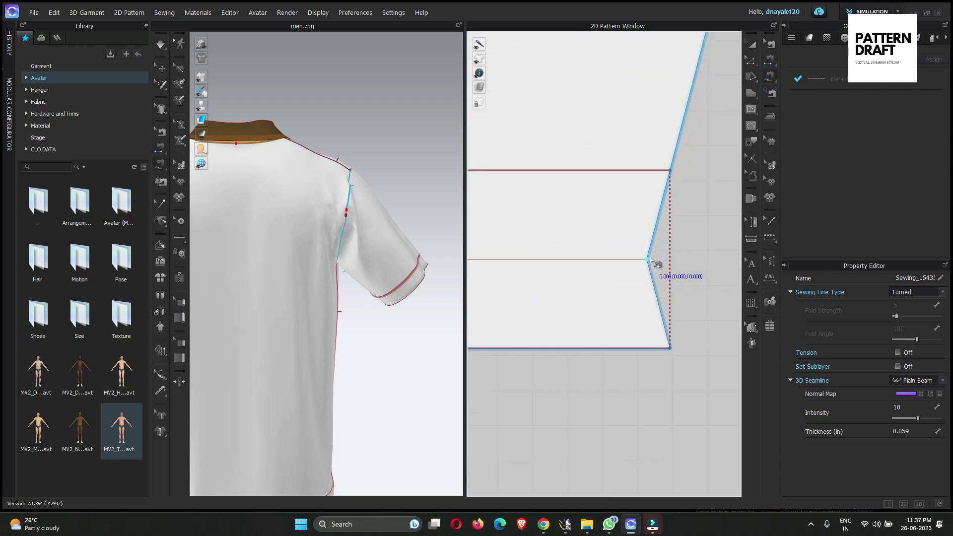
{"action": "left_click", "coordinate": [648, 259]}
{"action": "left_click", "coordinate": [669, 348]}
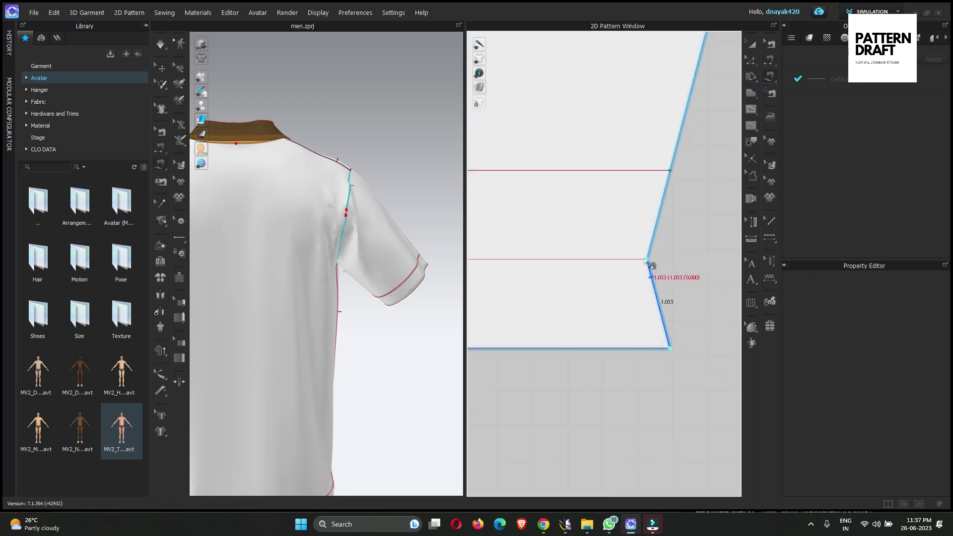
{"action": "left_click", "coordinate": [670, 170]}
{"action": "left_click", "coordinate": [674, 180]}
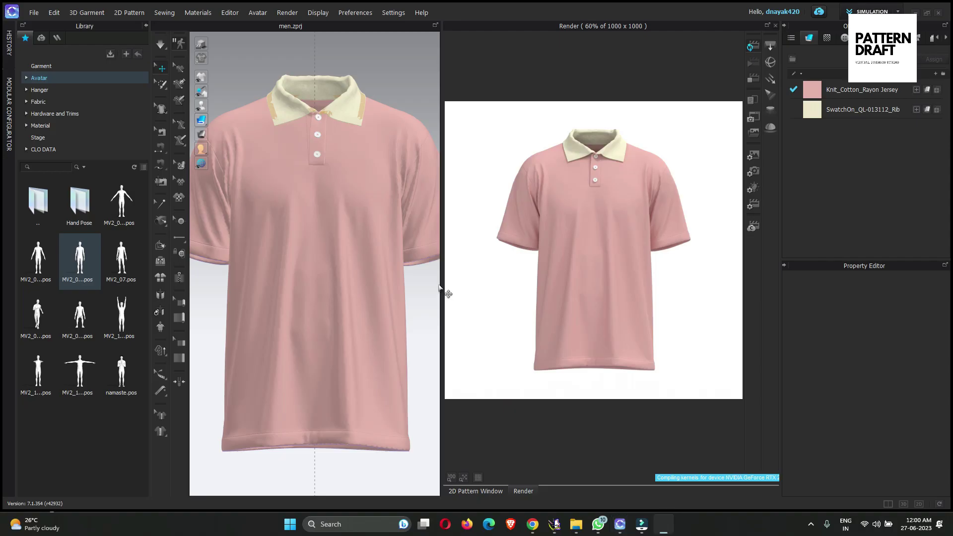
Step: Widen the 3D garment window and examine the rendered shirt from an angled view and from the front
{"action": "left_click_drag", "start_coordinate": [441, 285], "coordinate": [472, 283]}
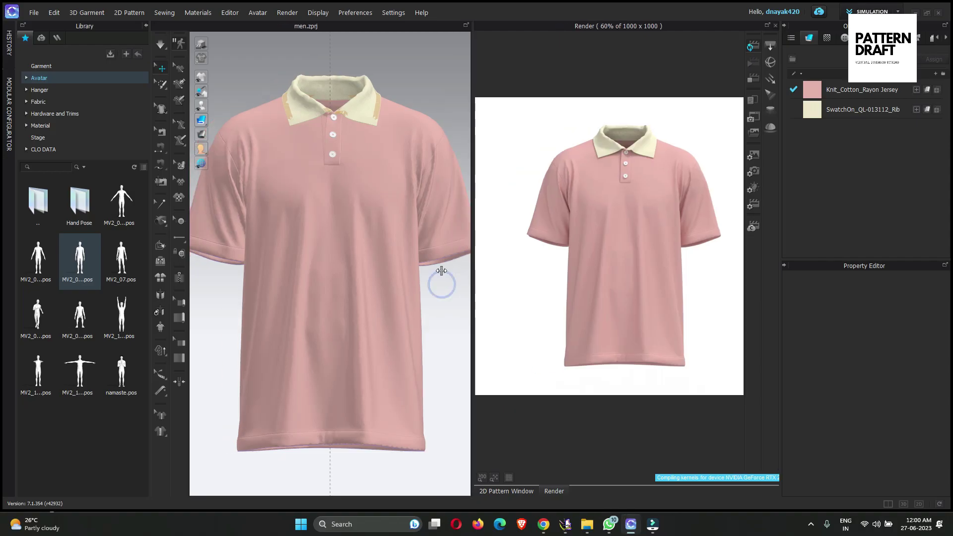
{"action": "right_click_drag", "start_coordinate": [425, 319], "coordinate": [421, 320]}
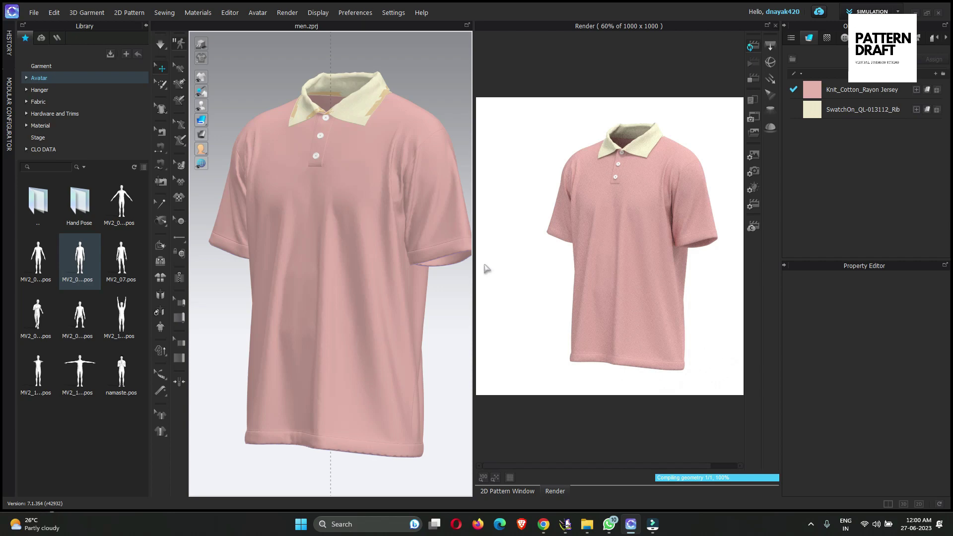
{"action": "key", "text": "2"}
{"action": "scroll", "coordinate": [389, 255], "scroll_direction": "up", "scroll_amount": 5}
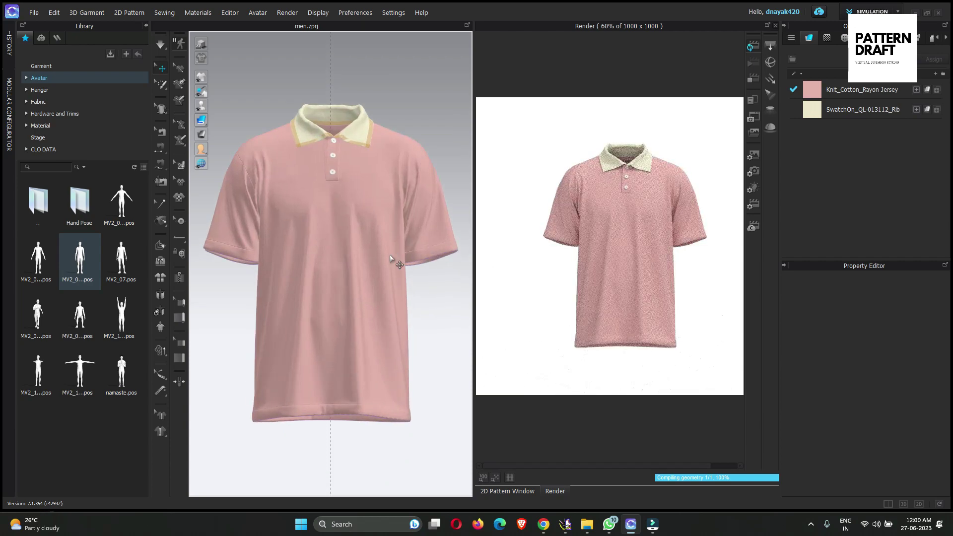
{"action": "scroll", "coordinate": [392, 263], "scroll_direction": "up", "scroll_amount": 1}
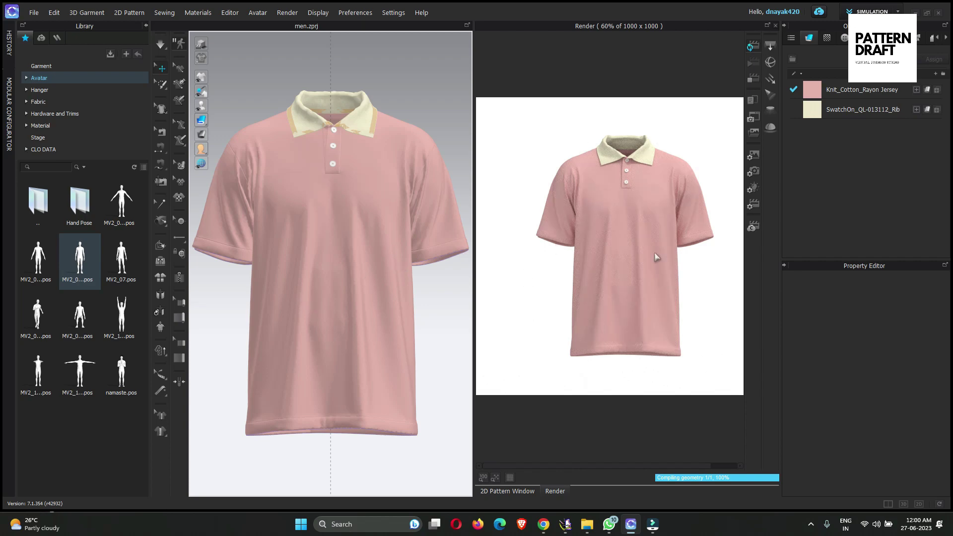
Step: Open the render's light properties, browse the presets and keep Studio_LowContrast(Default)
{"action": "left_click", "coordinate": [752, 204]}
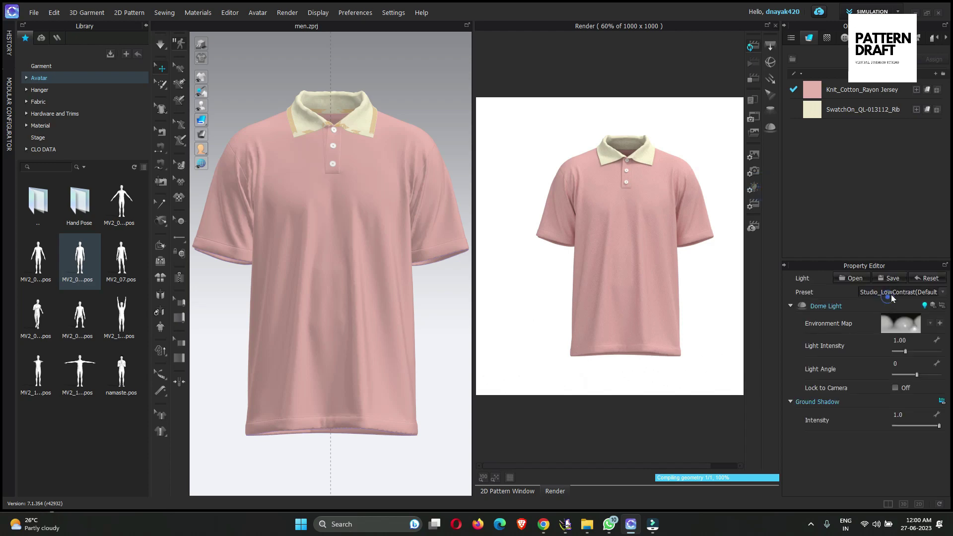
{"action": "left_click", "coordinate": [891, 293]}
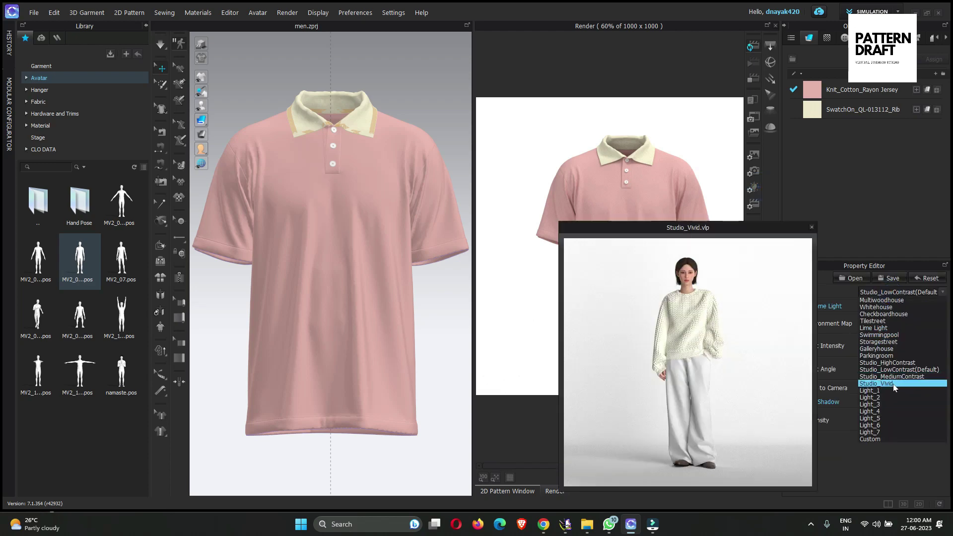
{"action": "left_click", "coordinate": [892, 377]}
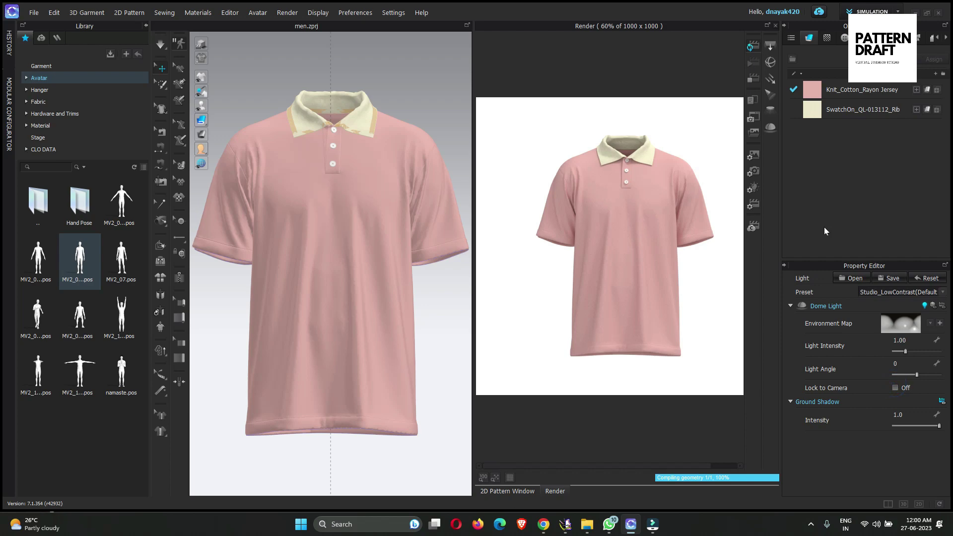